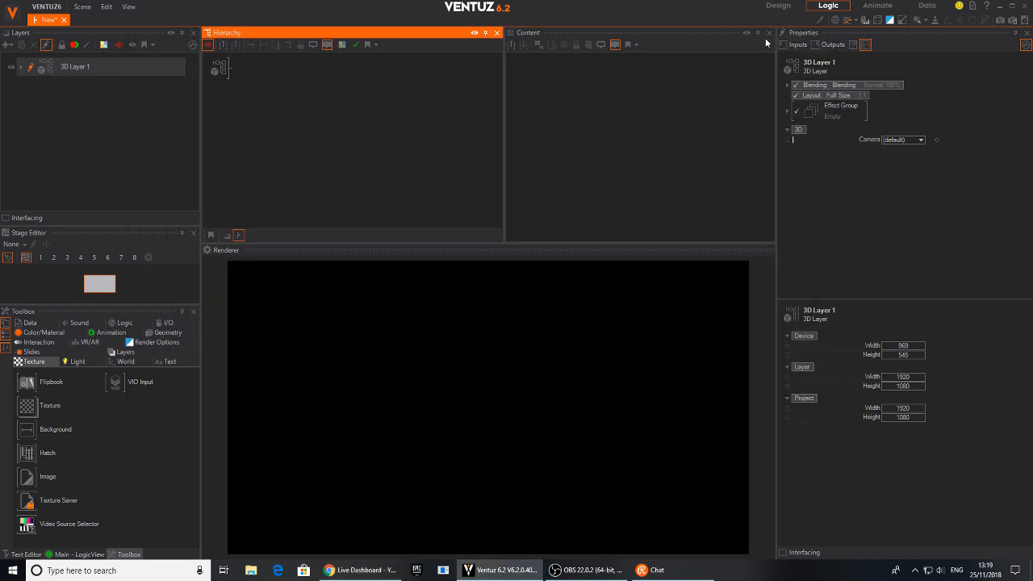
Step: Widen the Layers, Stage Editor and Toolbox column and make the Hierarchy and Content area taller
{"action": "left_click", "coordinate": [654, 306]}
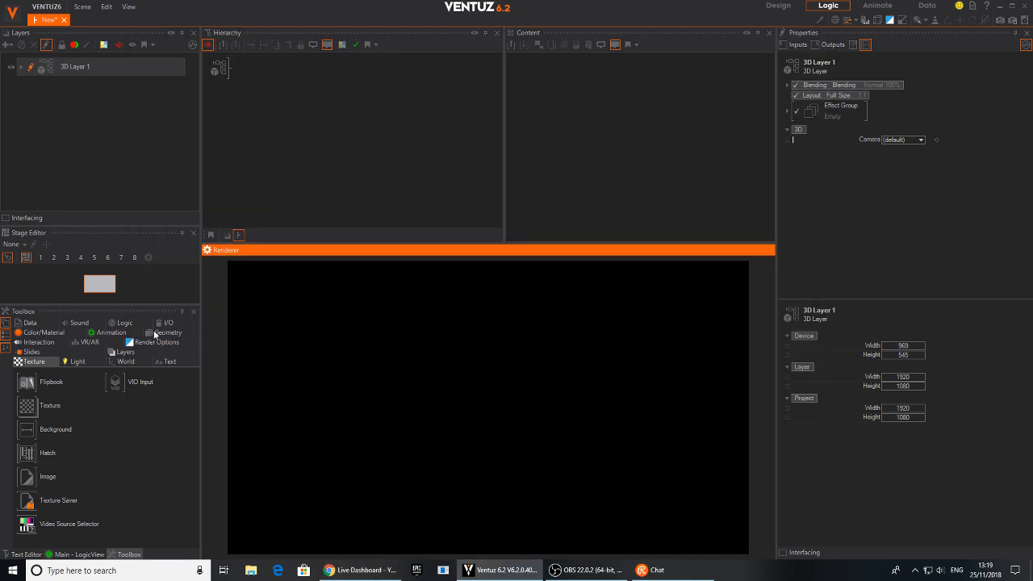
{"action": "left_click_drag", "start_coordinate": [203, 352], "coordinate": [267, 345]}
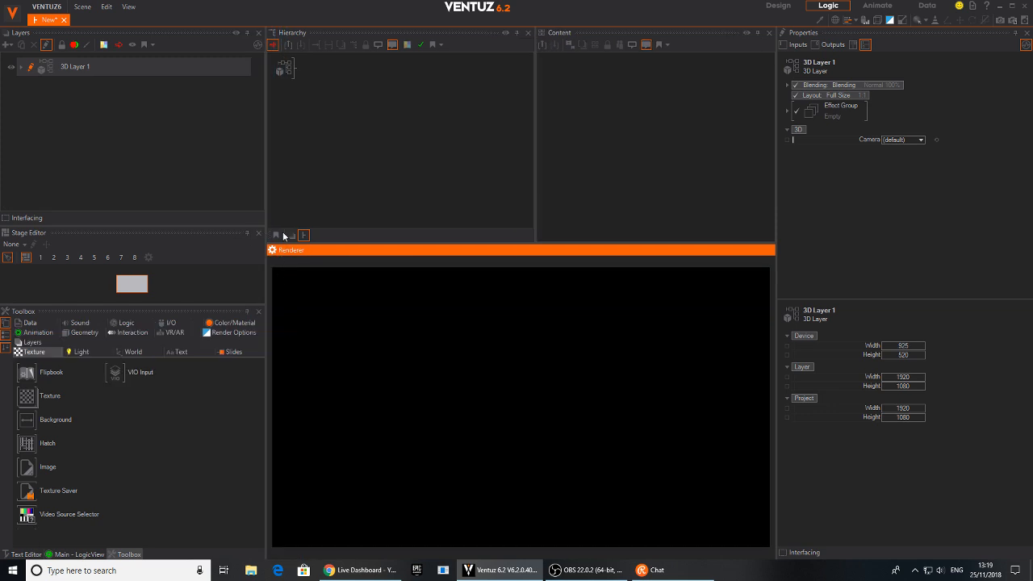
{"action": "left_click_drag", "start_coordinate": [307, 244], "coordinate": [304, 271]}
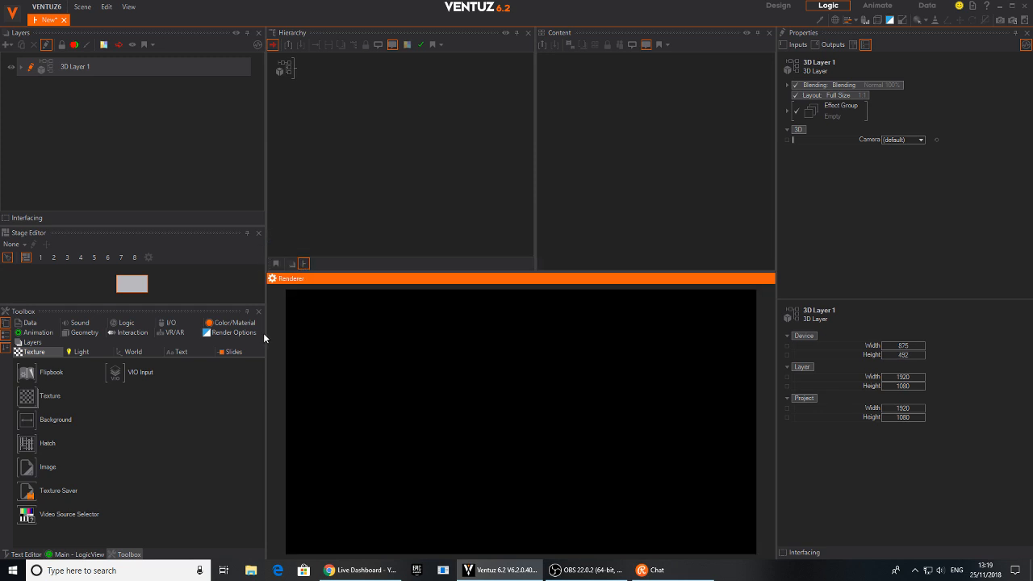
{"action": "left_click_drag", "start_coordinate": [265, 331], "coordinate": [307, 334]}
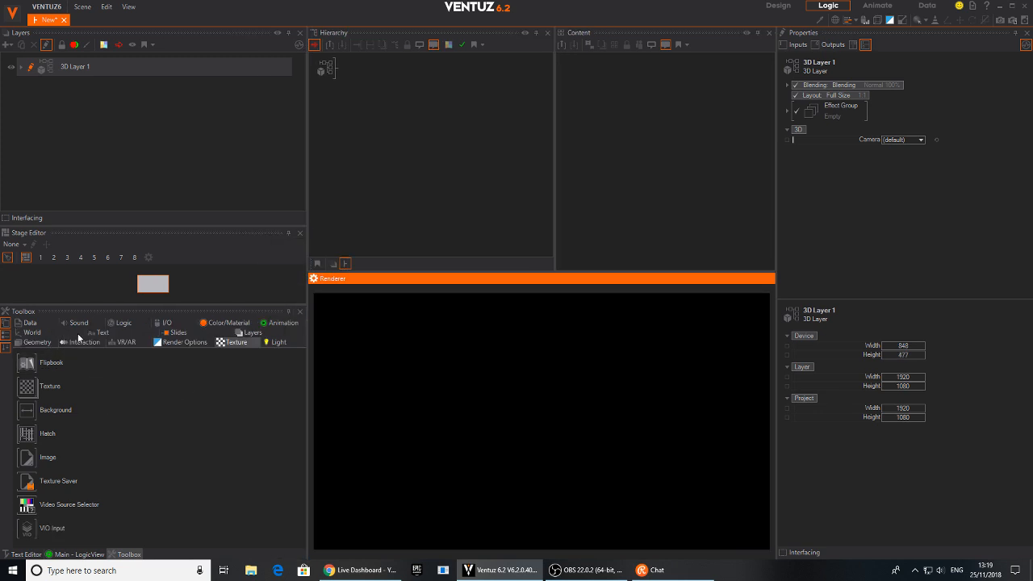
Step: Look up the OSC node among the I/O nodes and read its help article on Open Sound Control, then close it
{"action": "left_click", "coordinate": [158, 324]}
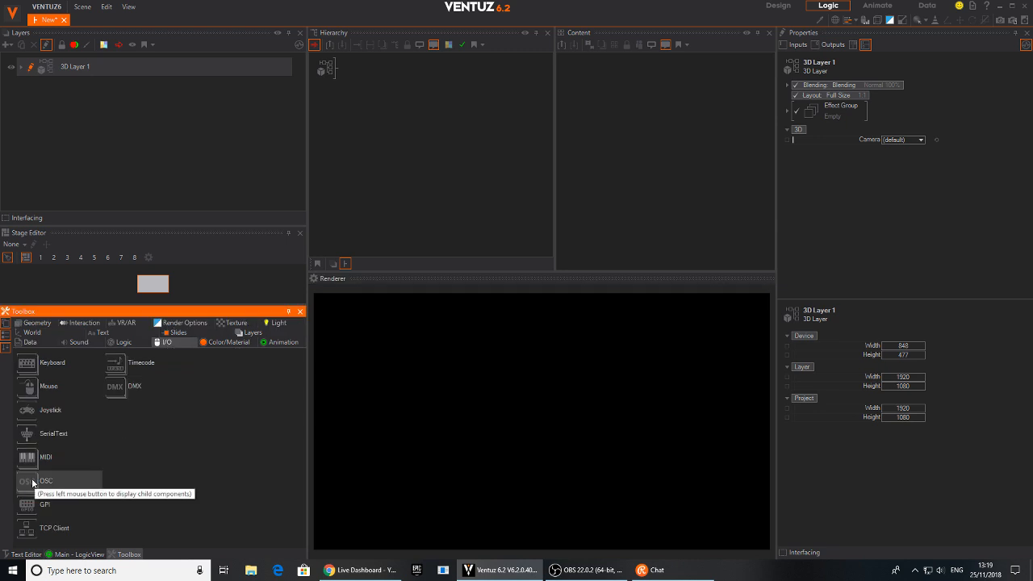
{"action": "mouse_move", "coordinate": [29, 482]}
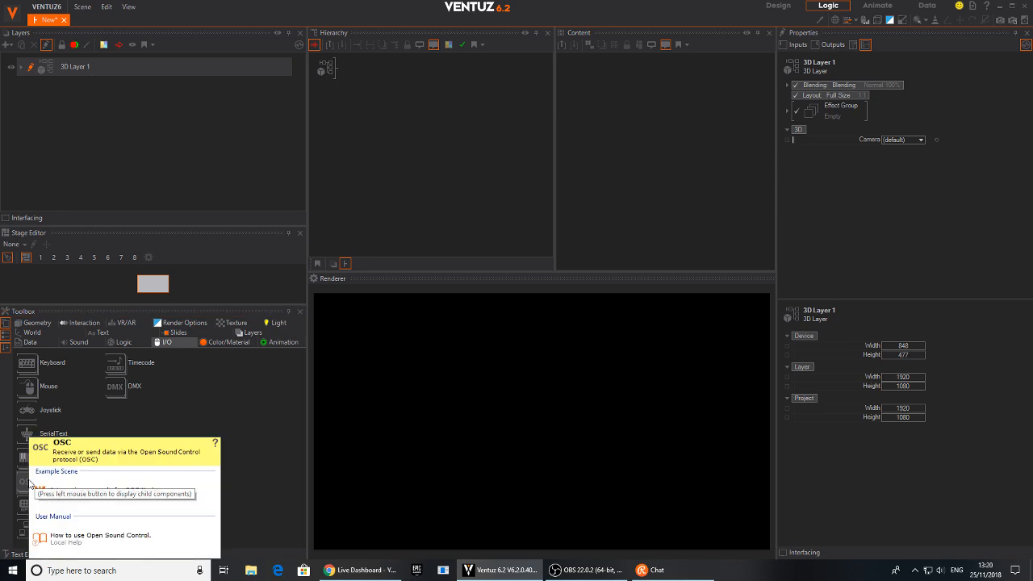
{"action": "left_click", "coordinate": [106, 540]}
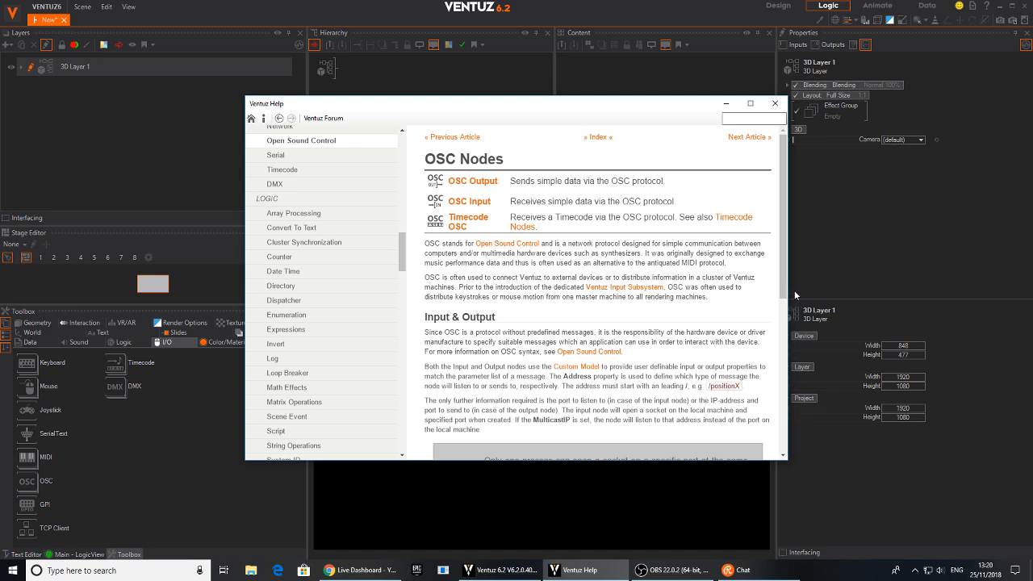
{"action": "left_click_drag", "start_coordinate": [788, 252], "coordinate": [903, 251]}
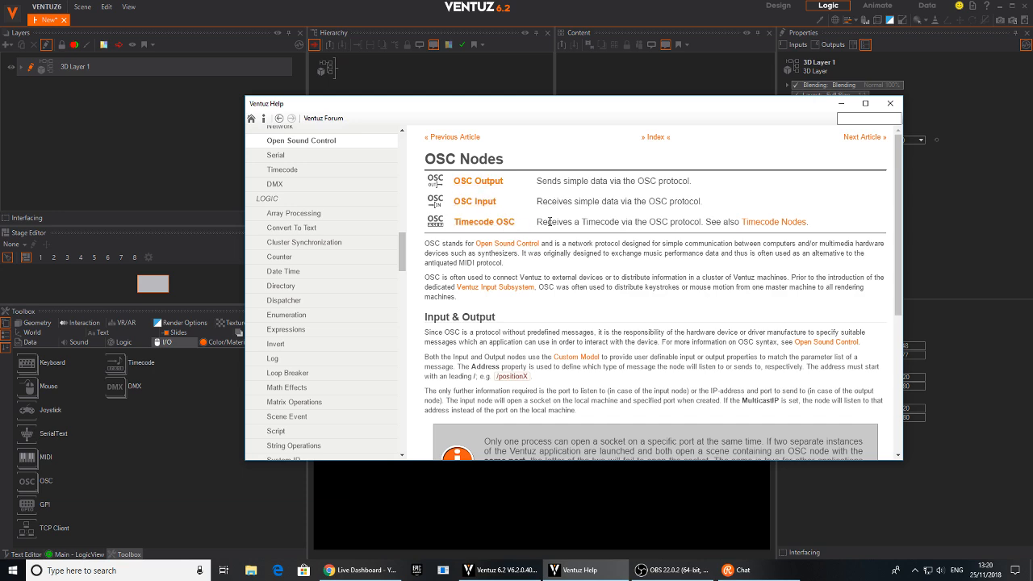
{"action": "scroll", "coordinate": [565, 253], "scroll_direction": "down", "scroll_amount": 3}
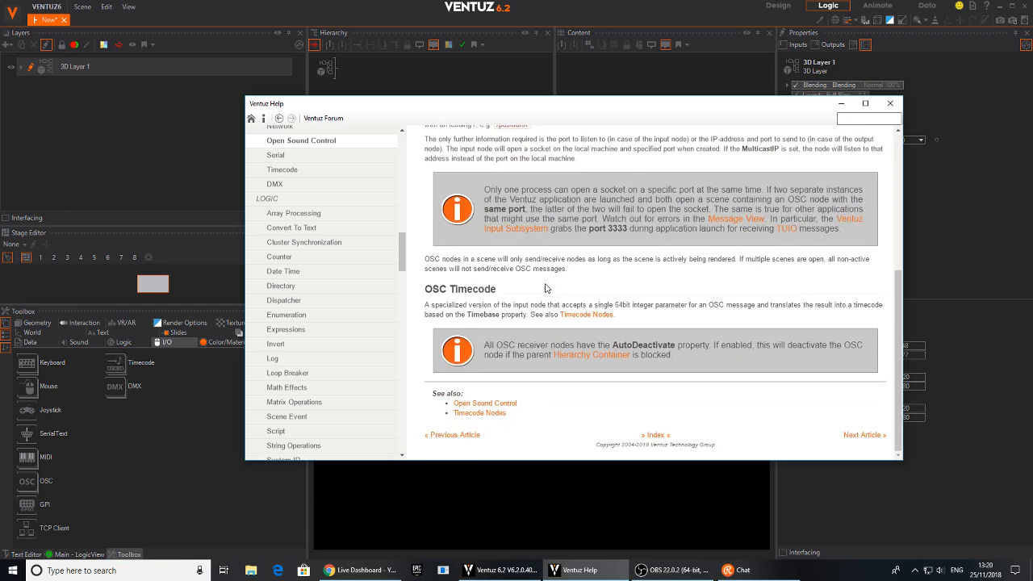
{"action": "scroll", "coordinate": [653, 289], "scroll_direction": "up", "scroll_amount": 2}
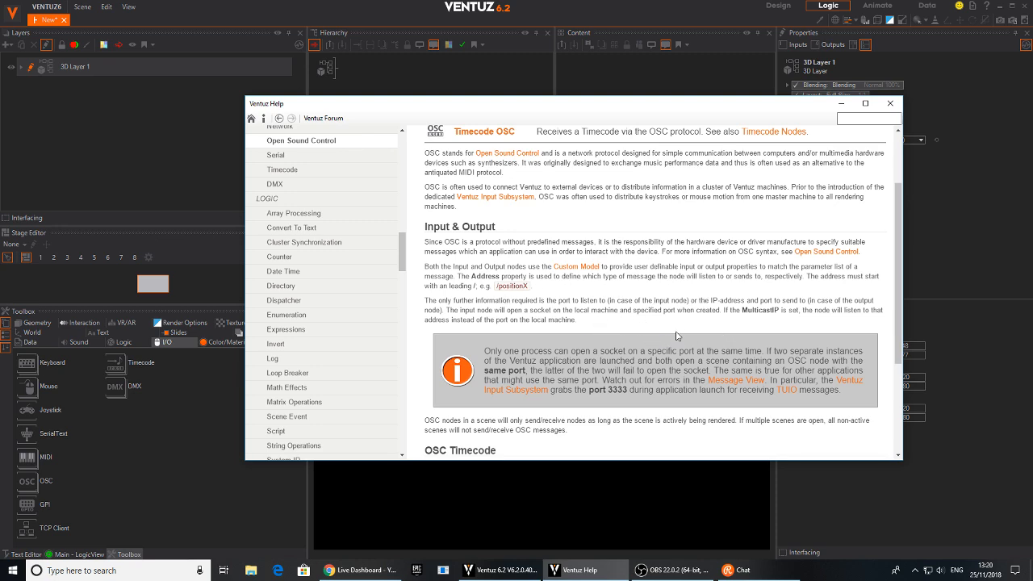
{"action": "scroll", "coordinate": [898, 226], "scroll_direction": "down", "scroll_amount": 3}
{"action": "scroll", "coordinate": [898, 226], "scroll_direction": "up", "scroll_amount": 3}
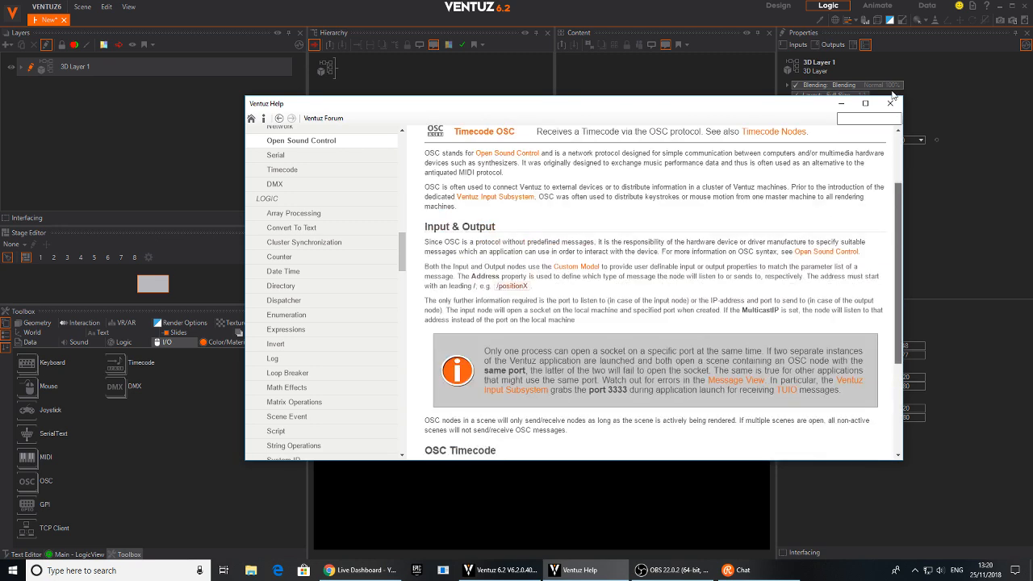
{"action": "left_click", "coordinate": [889, 106]}
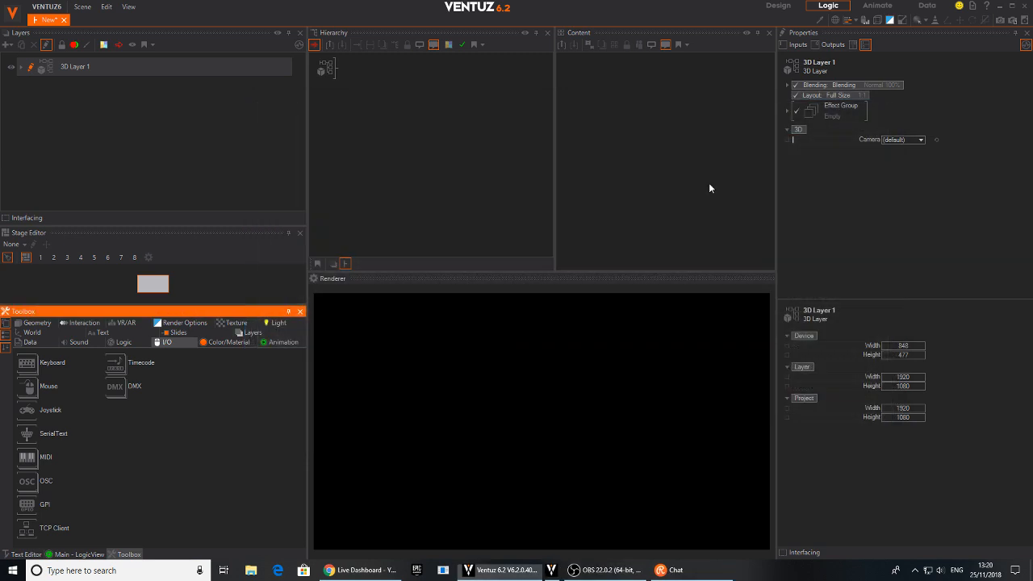
Step: Narrow the Toolbox column slightly and add an Axis node to the 3D layer's hierarchy
{"action": "left_click", "coordinate": [388, 106]}
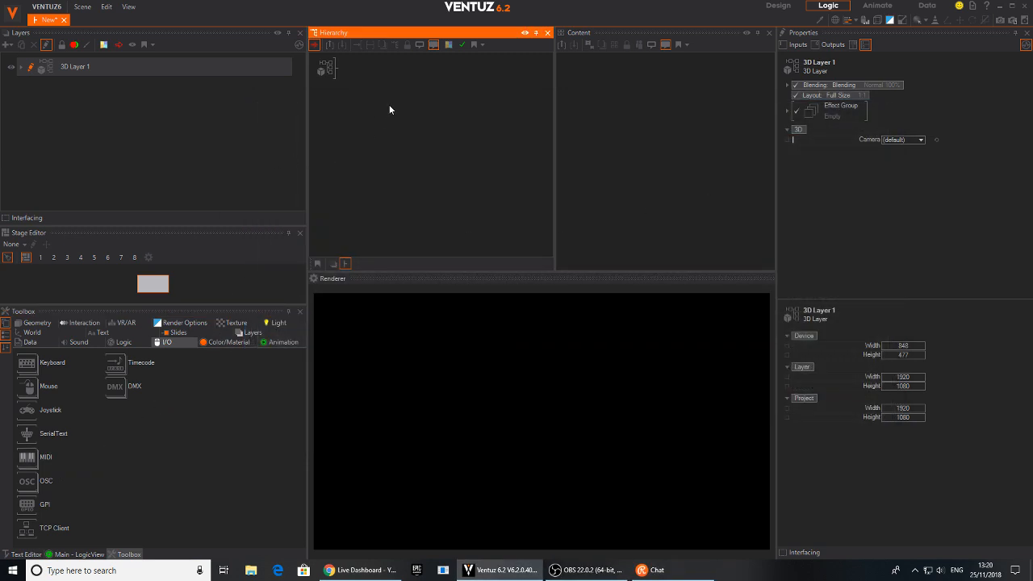
{"action": "left_click_drag", "start_coordinate": [307, 297], "coordinate": [260, 297]}
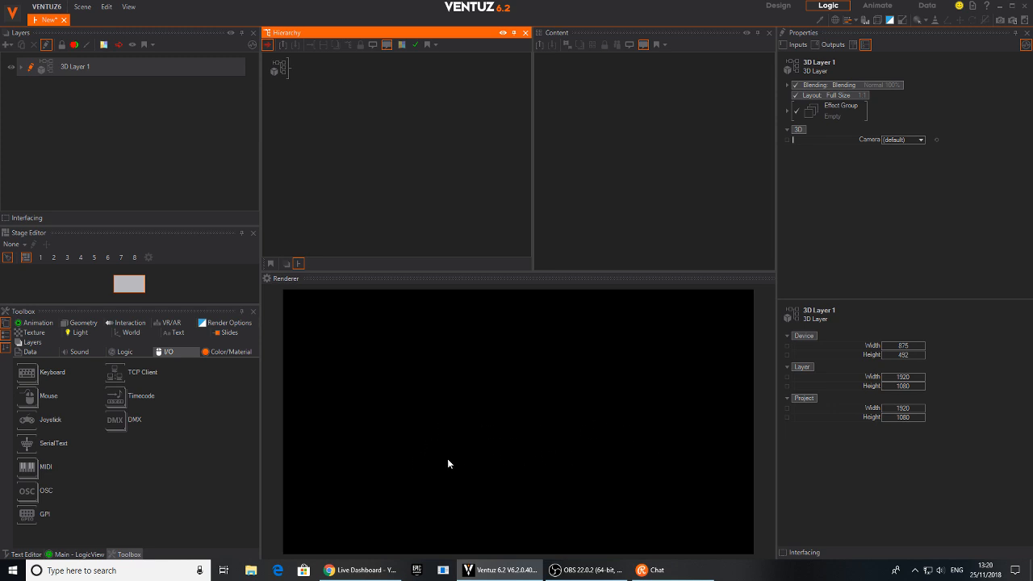
{"action": "type", "text": "ax"}
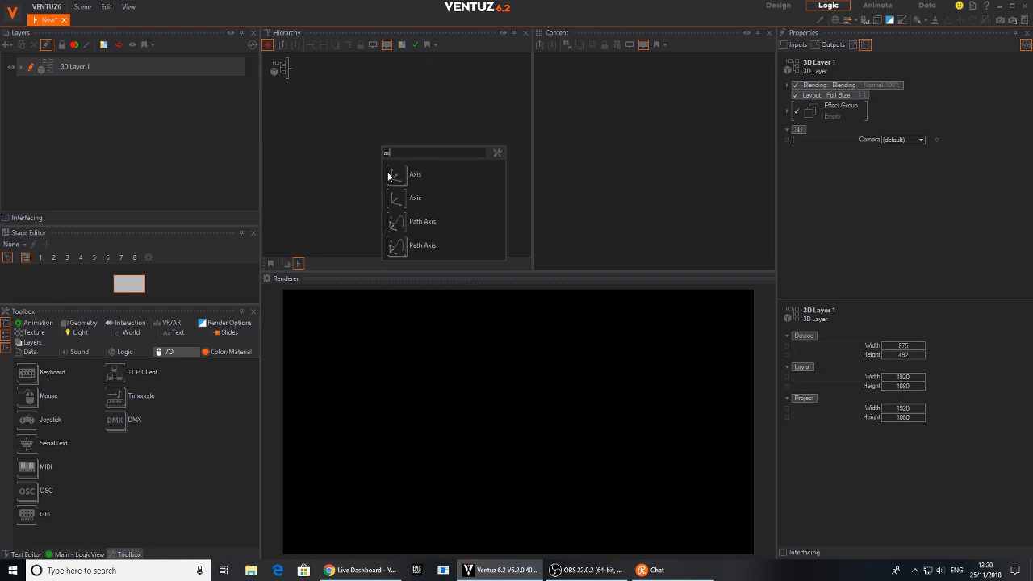
{"action": "left_click_drag", "start_coordinate": [390, 174], "coordinate": [295, 74]}
Step: Find the rounded rectangle geometry and attach it to the Axis in the hierarchy
{"action": "left_click", "coordinate": [309, 106]}
{"action": "key", "text": "Tab"}
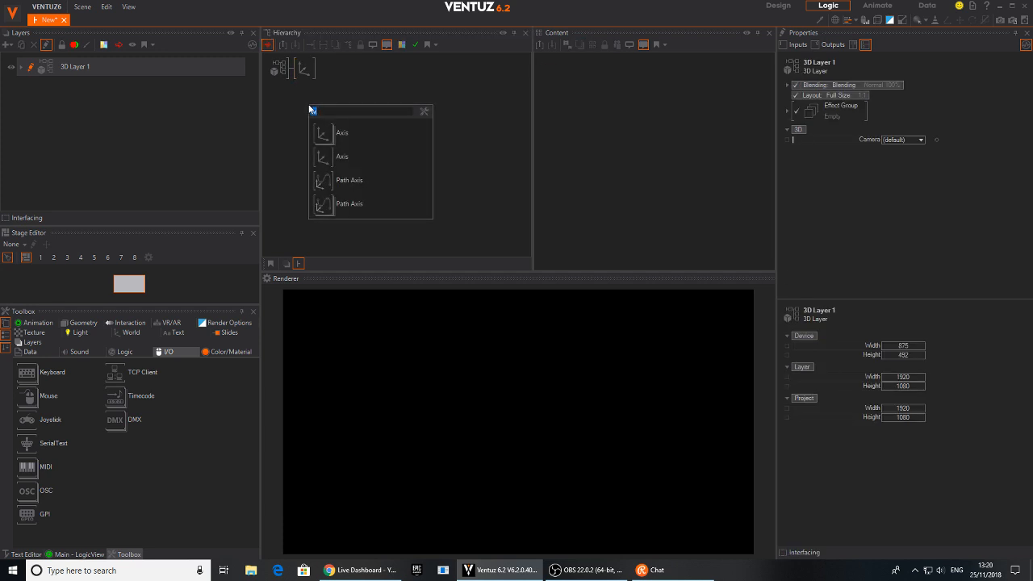
{"action": "type", "text": "roun"}
{"action": "left_click_drag", "start_coordinate": [312, 131], "coordinate": [315, 71]}
{"action": "left_click", "coordinate": [339, 67]}
Step: Resize the rounded rectangle to a wide pill with SizeY 3.84, raising RoundedSize until its ends are fully round
{"action": "left_click_drag", "start_coordinate": [936, 108], "coordinate": [936, 119]}
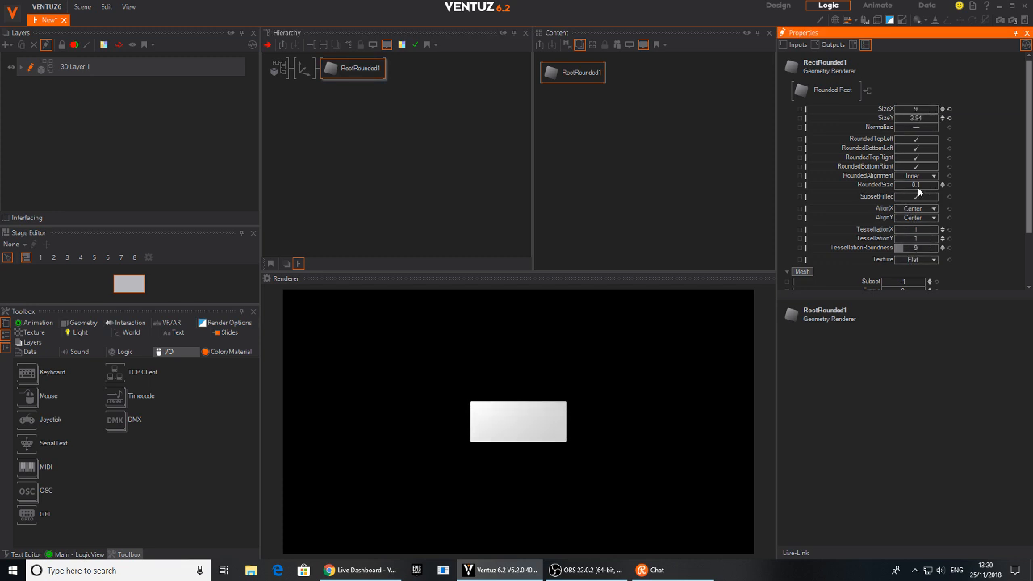
{"action": "left_click_drag", "start_coordinate": [937, 187], "coordinate": [936, 186]}
{"action": "left_click_drag", "start_coordinate": [920, 109], "coordinate": [920, 108]}
Step: Insert a Color material node between the Axis and the rounded rectangle
{"action": "double_click", "coordinate": [367, 105]}
{"action": "type", "text": "col"}
{"action": "left_click_drag", "start_coordinate": [383, 253], "coordinate": [329, 73]}
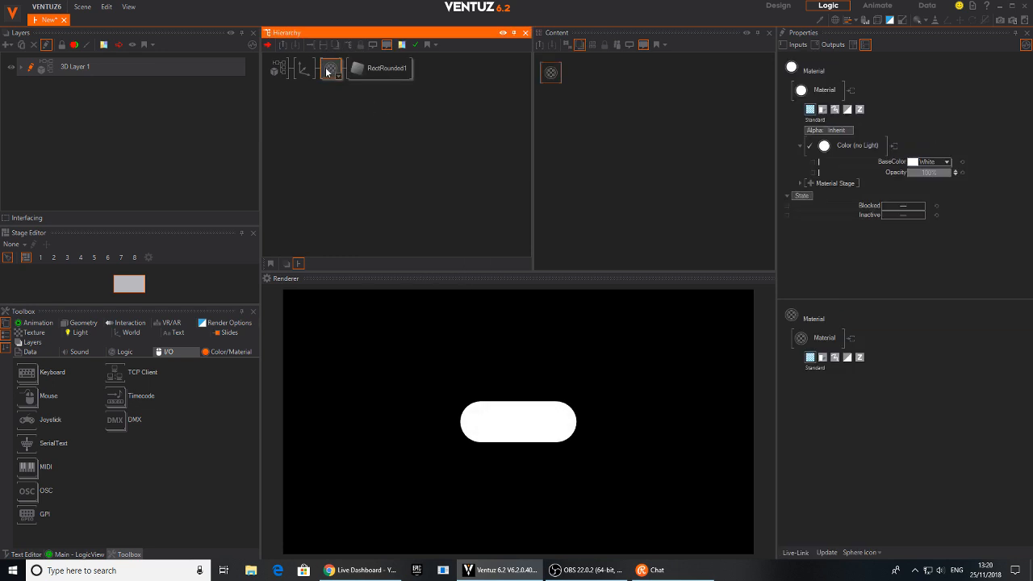
Step: Add a Base texture stage to the material and change its source to the B/W Ramp 1D gradient
{"action": "left_click", "coordinate": [809, 183]}
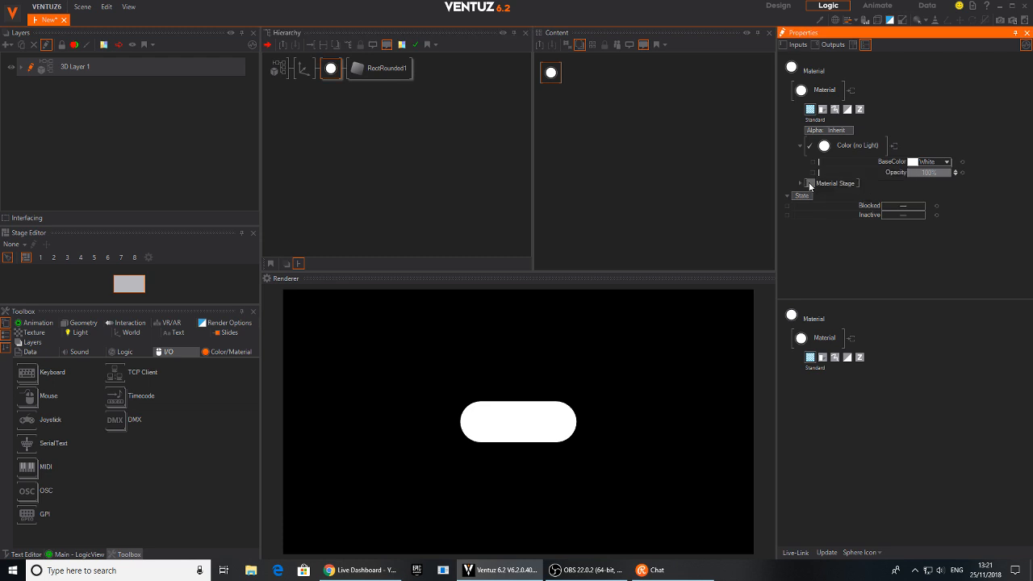
{"action": "mouse_move", "coordinate": [798, 189]}
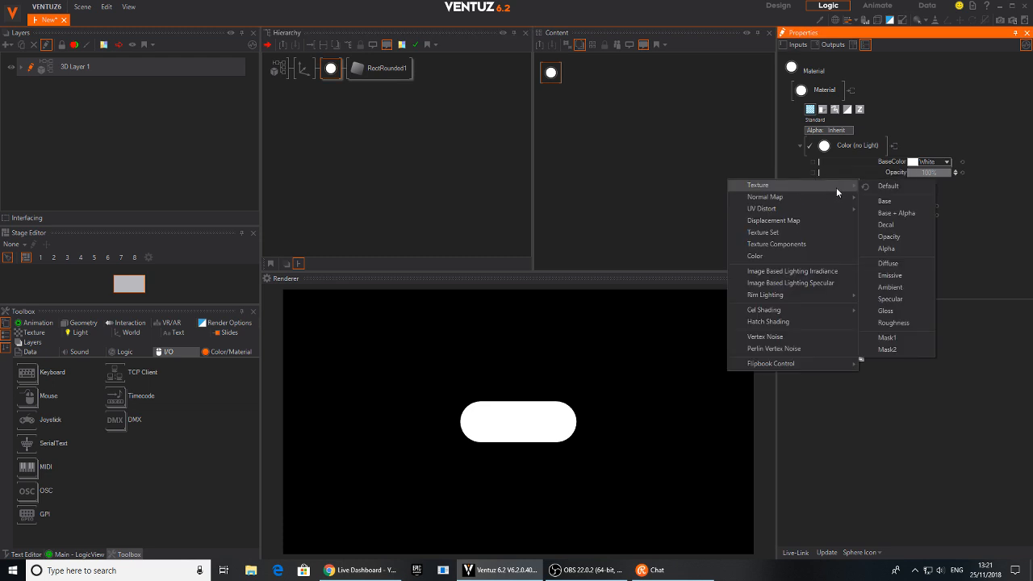
{"action": "left_click", "coordinate": [902, 198]}
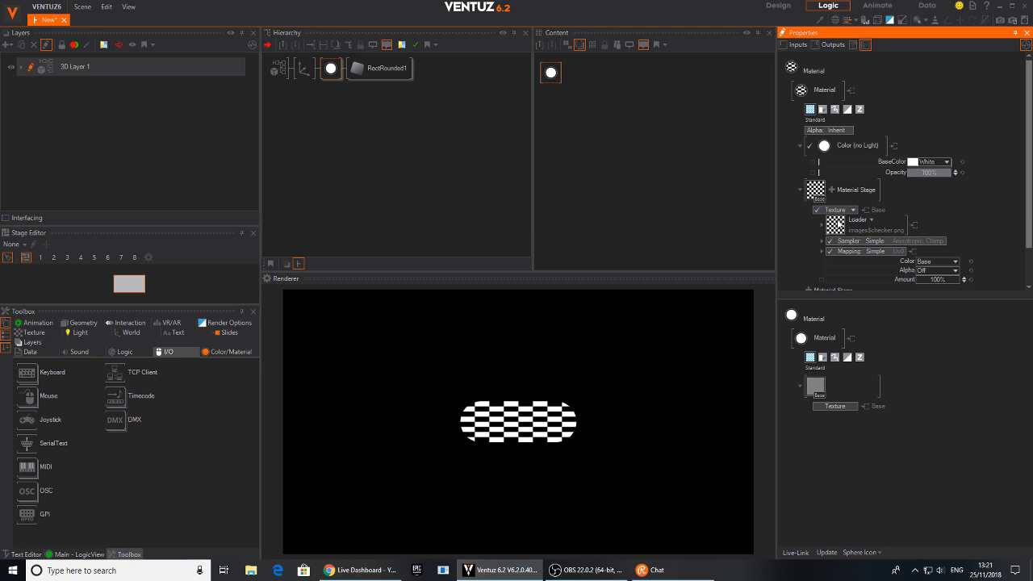
{"action": "left_click", "coordinate": [870, 225]}
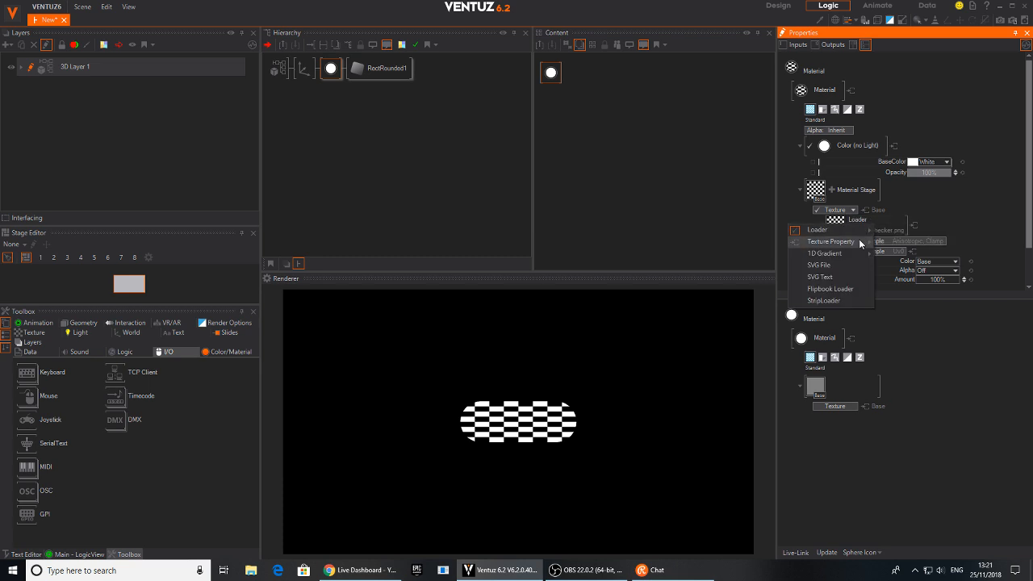
{"action": "mouse_move", "coordinate": [857, 252]}
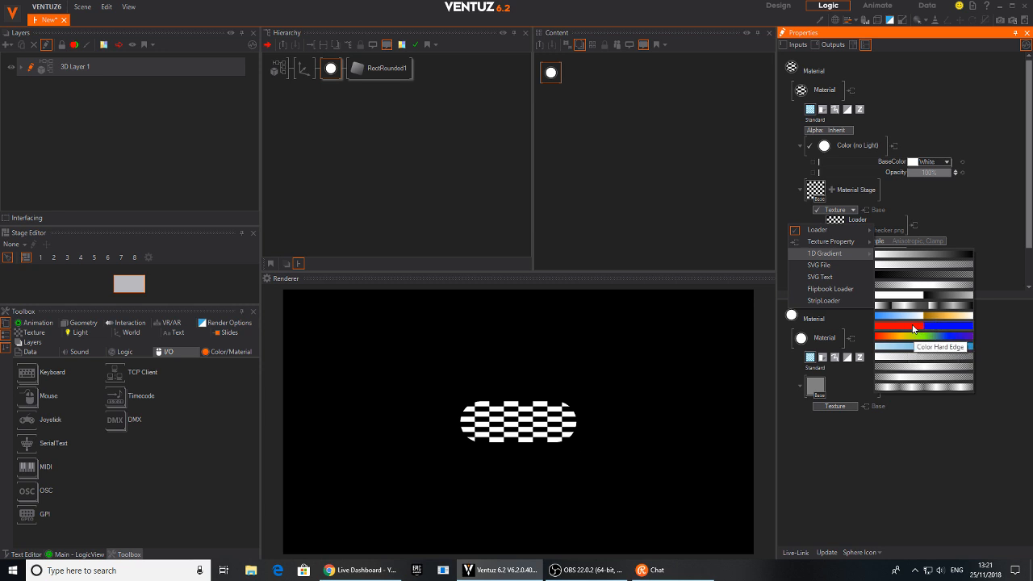
{"action": "left_click", "coordinate": [914, 254]}
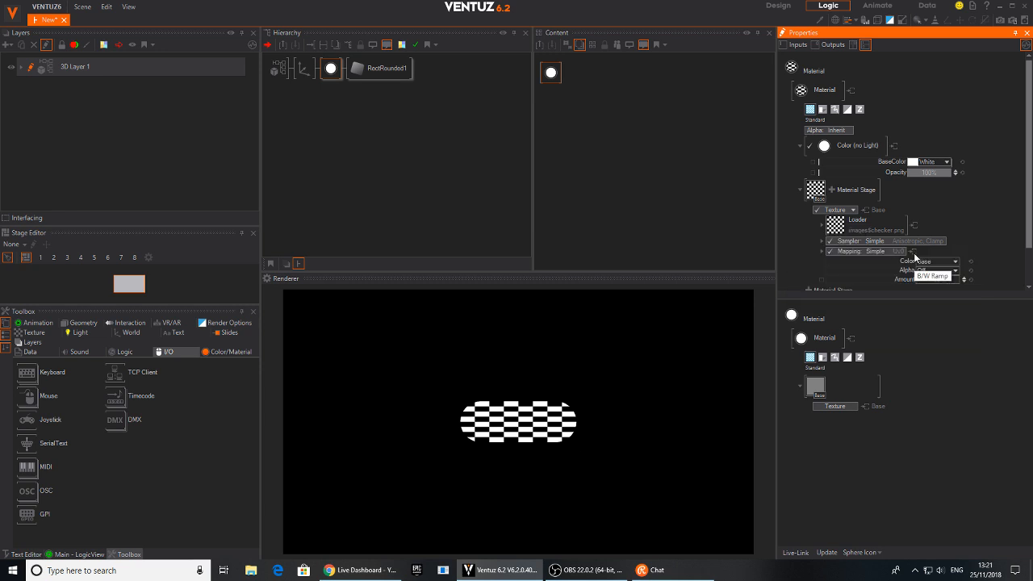
Step: Recolour the gradient's black end stop to blue, RGB 26, 10, 255
{"action": "left_click", "coordinate": [835, 225]}
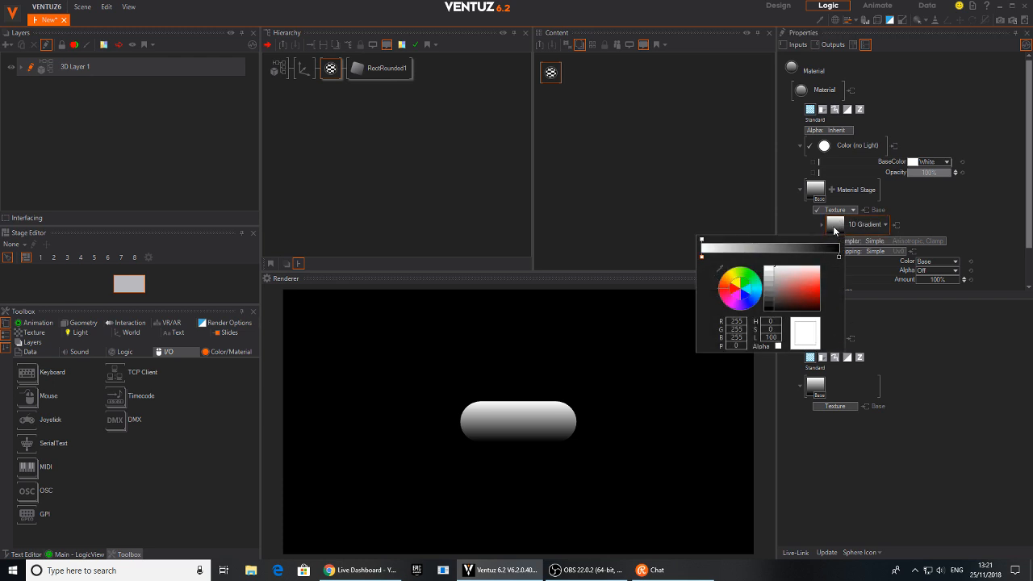
{"action": "left_click", "coordinate": [839, 257]}
{"action": "left_click_drag", "start_coordinate": [807, 305], "coordinate": [850, 287]}
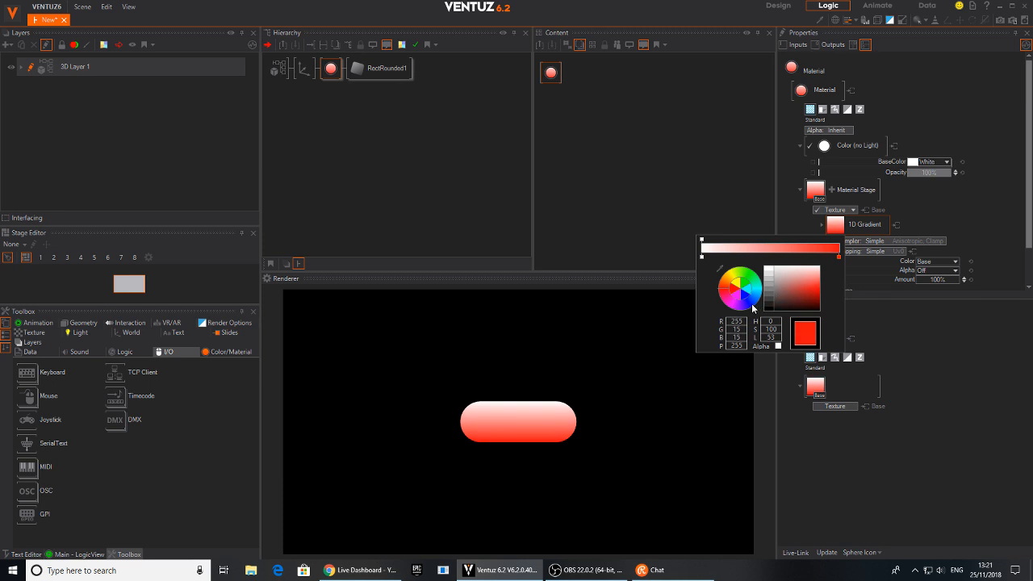
{"action": "left_click_drag", "start_coordinate": [755, 307], "coordinate": [752, 309]}
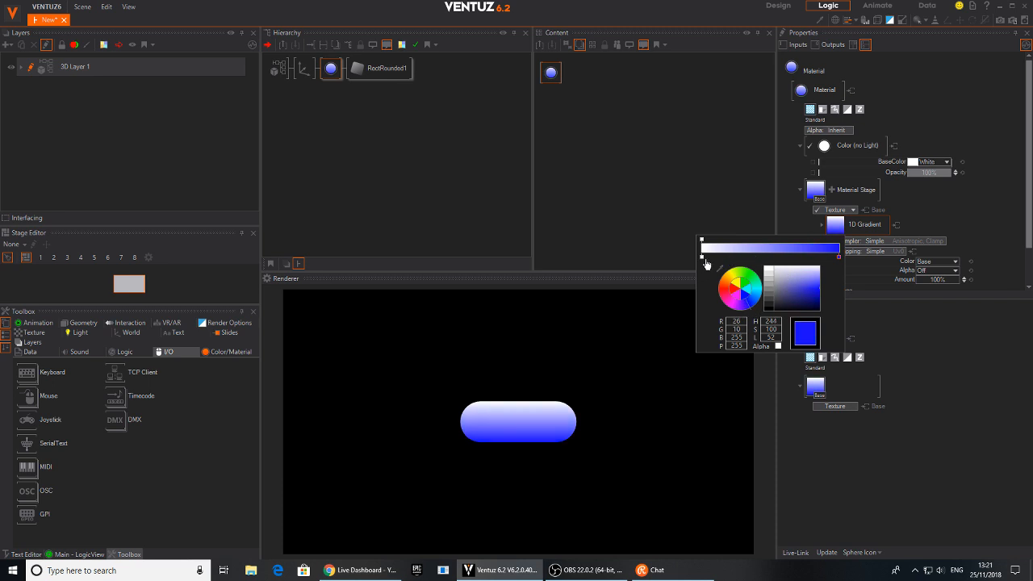
Step: Recolour the gradient's white start stop to purple, RGB 132, 0, 188, and close the gradient editor
{"action": "left_click", "coordinate": [701, 259]}
{"action": "left_click", "coordinate": [752, 304]}
{"action": "left_click_drag", "start_coordinate": [795, 295], "coordinate": [840, 300]}
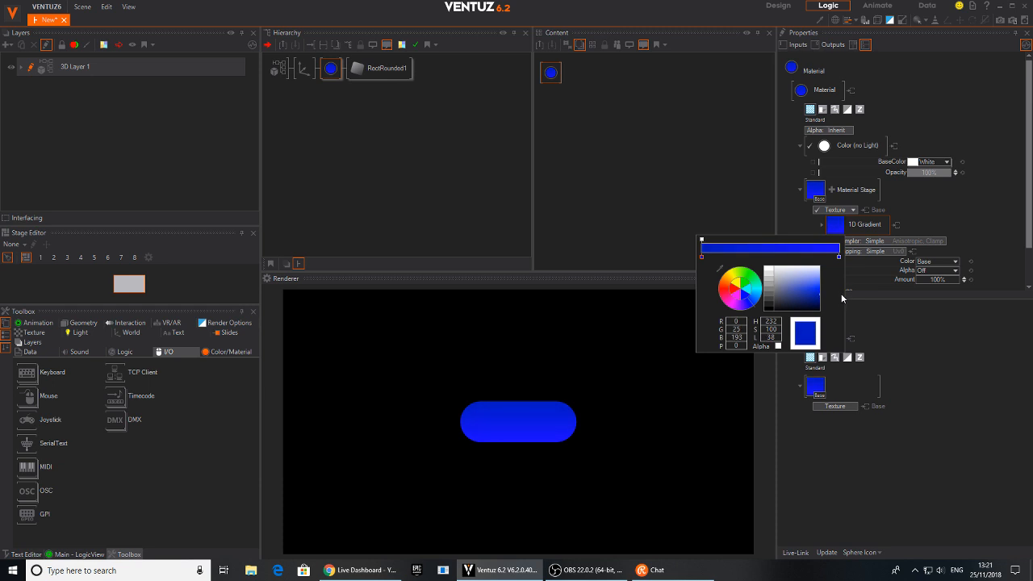
{"action": "left_click_drag", "start_coordinate": [745, 309], "coordinate": [737, 314]}
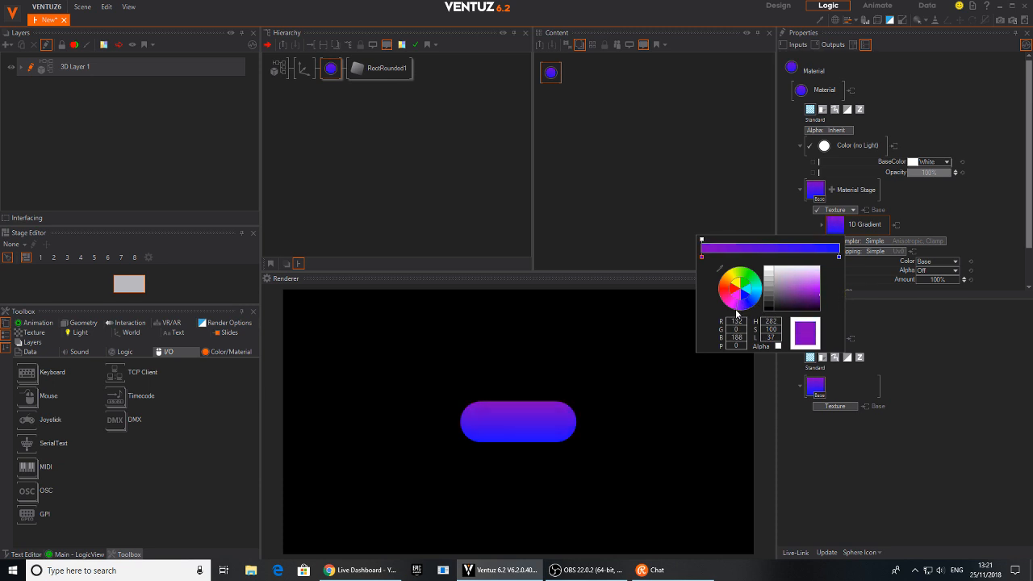
{"action": "left_click", "coordinate": [872, 273]}
{"action": "left_click", "coordinate": [374, 118]}
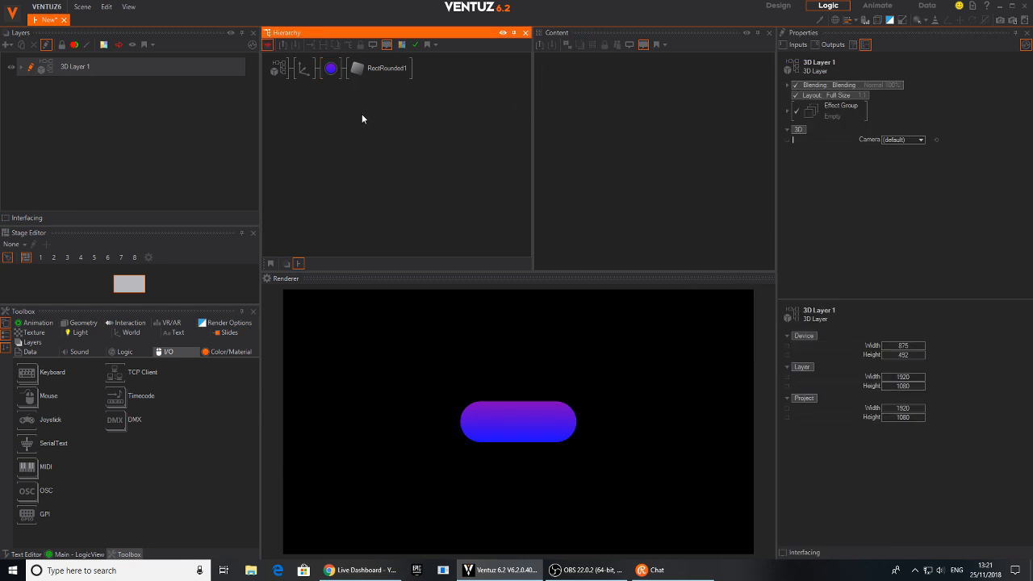
Step: Add a second Axis under the first one, as a branch parallel to the material
{"action": "left_click", "coordinate": [302, 68]}
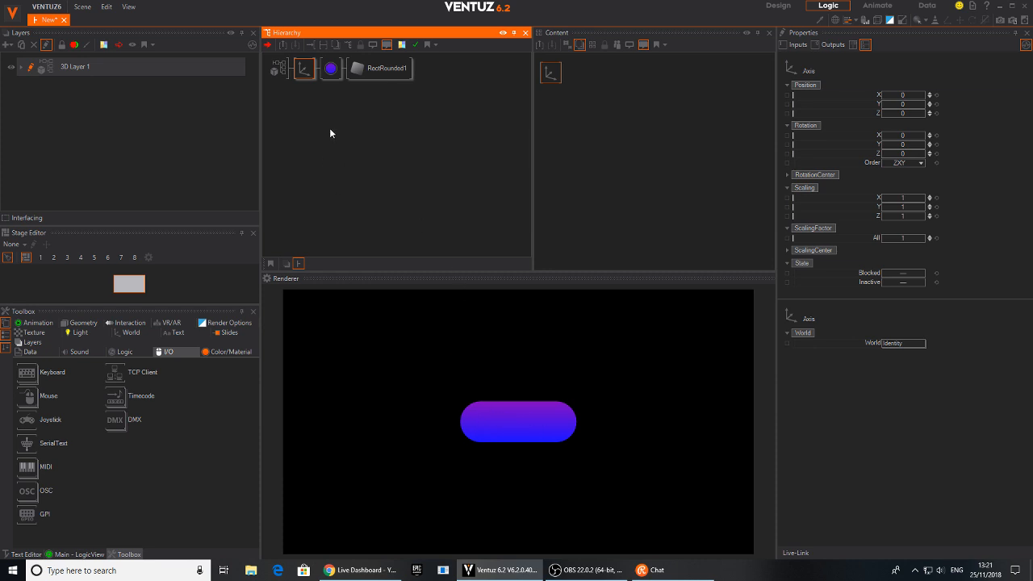
{"action": "left_click", "coordinate": [329, 85]}
{"action": "left_click", "coordinate": [331, 68]}
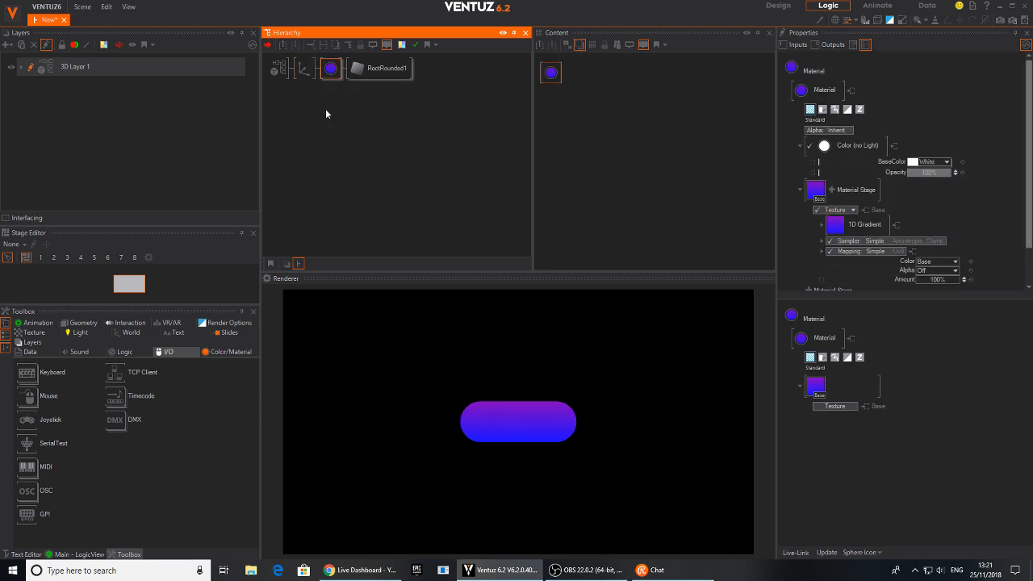
{"action": "key", "text": "Tab"}
{"action": "type", "text": "ax"}
{"action": "left_click_drag", "start_coordinate": [335, 129], "coordinate": [331, 92]}
Step: Attach a 2D Block Text node to the second Axis
{"action": "key", "text": "Tab"}
{"action": "type", "text": "te"}
{"action": "left_click_drag", "start_coordinate": [343, 128], "coordinate": [339, 98]}
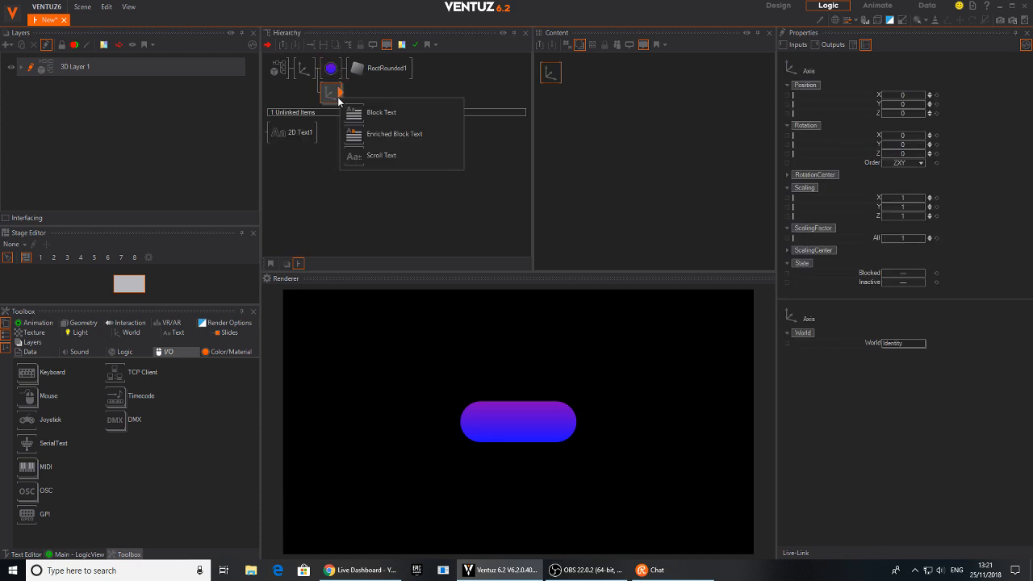
{"action": "left_click", "coordinate": [344, 105]}
Step: Set the text Axis's Z position to -0.01
{"action": "left_click", "coordinate": [331, 95]}
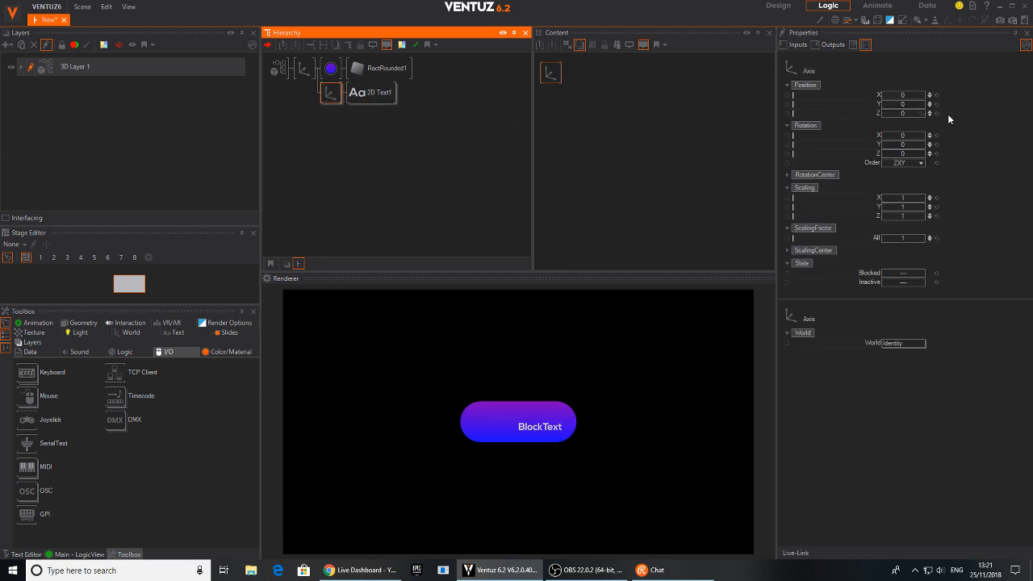
{"action": "left_click", "coordinate": [930, 114]}
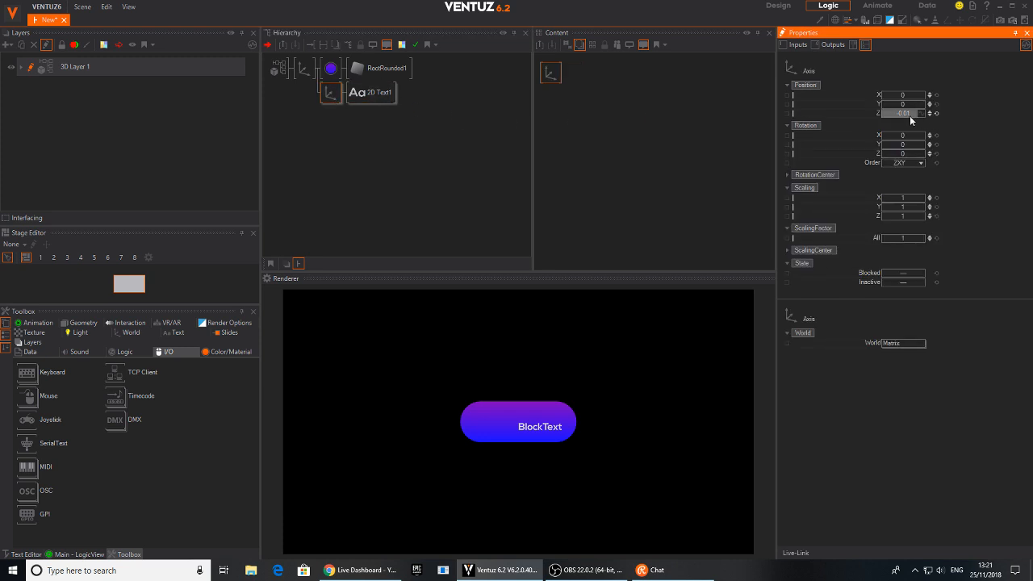
Step: Set the block text's TextAlignment and LineAlignment both to Center
{"action": "left_click_drag", "start_coordinate": [896, 104], "coordinate": [906, 104]}
{"action": "left_click", "coordinate": [394, 97]}
{"action": "left_click", "coordinate": [551, 103]}
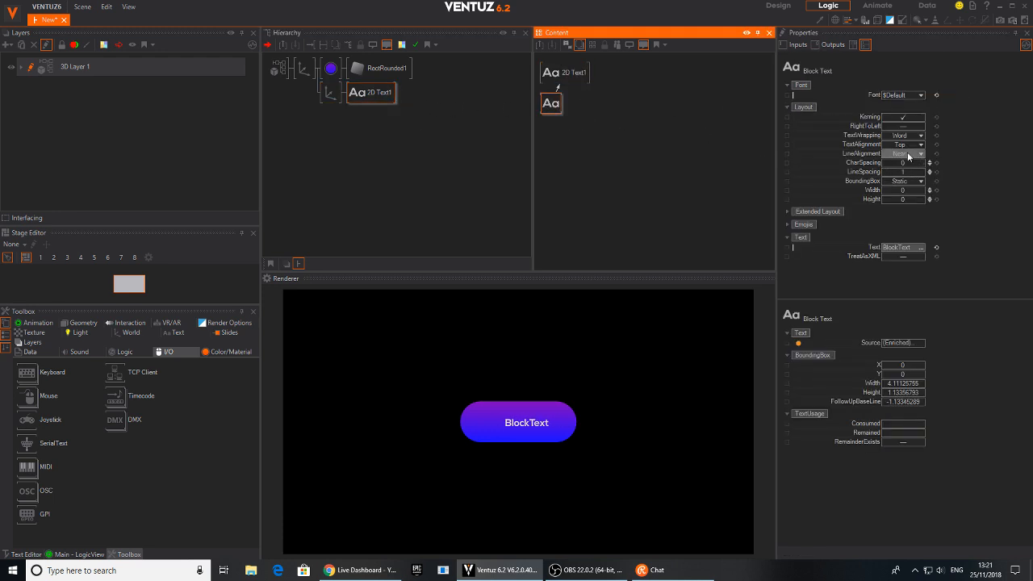
{"action": "left_click", "coordinate": [920, 145]}
{"action": "left_click", "coordinate": [890, 177]}
{"action": "left_click", "coordinate": [921, 153]}
{"action": "left_click", "coordinate": [902, 175]}
Step: Reset the text Axis's X and Y positions to 0 and enlarge its overall scaling factor to about 1.59
{"action": "left_click", "coordinate": [331, 93]}
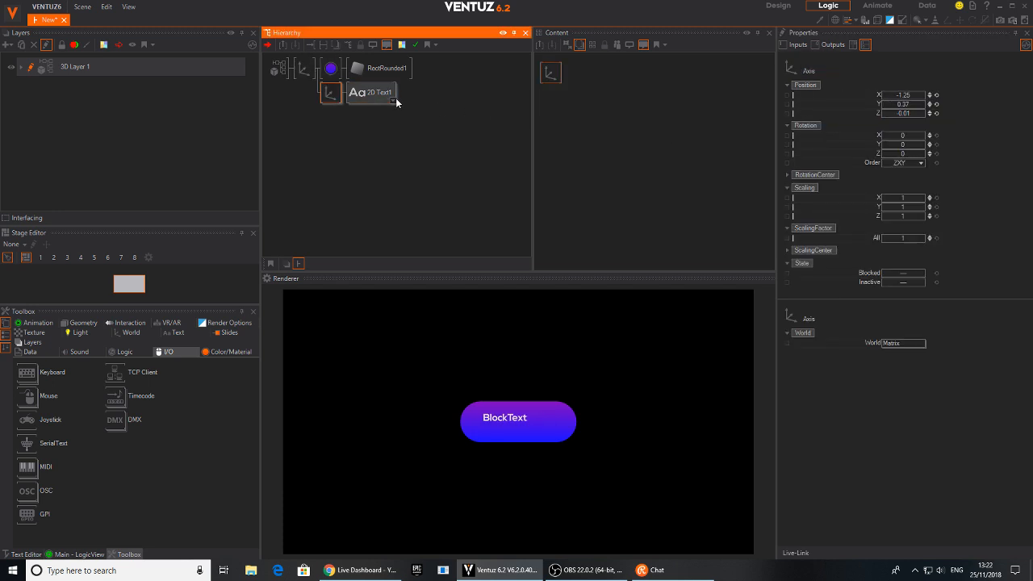
{"action": "left_click", "coordinate": [936, 96]}
{"action": "left_click", "coordinate": [936, 104]}
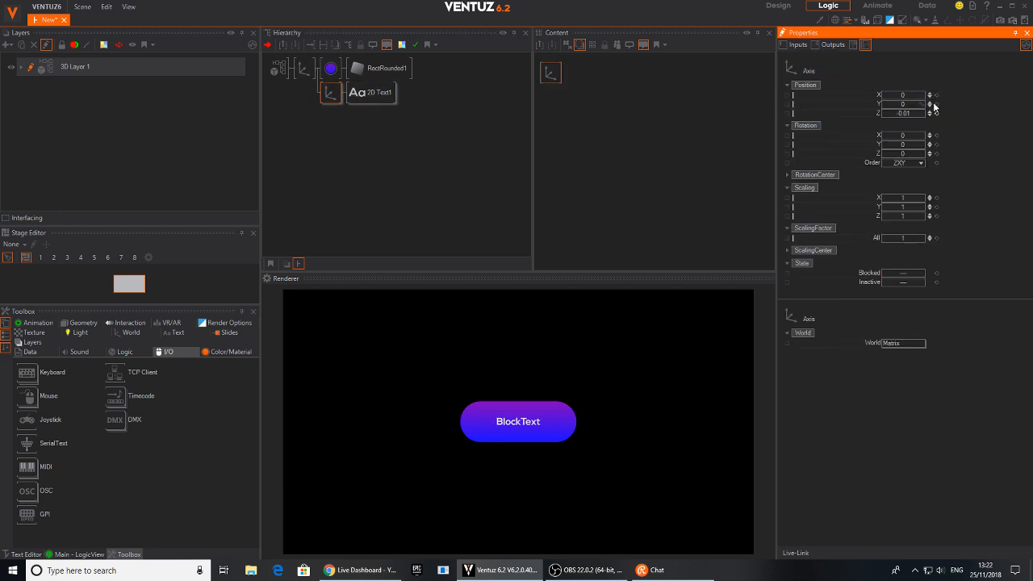
{"action": "left_click_drag", "start_coordinate": [901, 235], "coordinate": [918, 238]}
Step: Change the block text's content to SEND
{"action": "left_click", "coordinate": [376, 96]}
{"action": "left_click_drag", "start_coordinate": [551, 104], "coordinate": [591, 106]}
{"action": "left_click", "coordinate": [904, 248]}
{"action": "type", "text": "SEND"}
{"action": "left_click", "coordinate": [910, 216]}
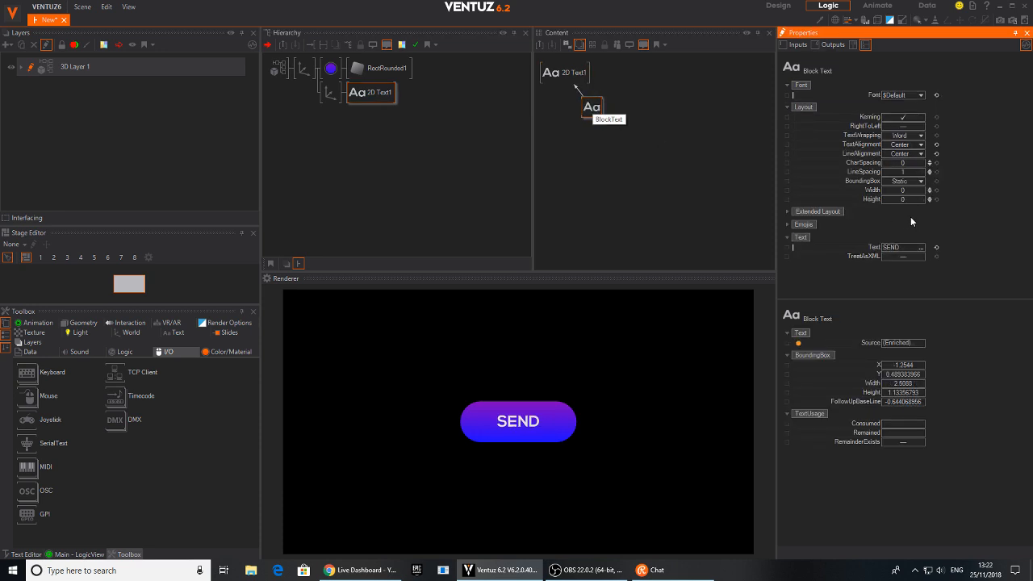
Step: Enlarge the text Axis's overall scaling factor a little more so the label fills more of the button
{"action": "left_click", "coordinate": [330, 92]}
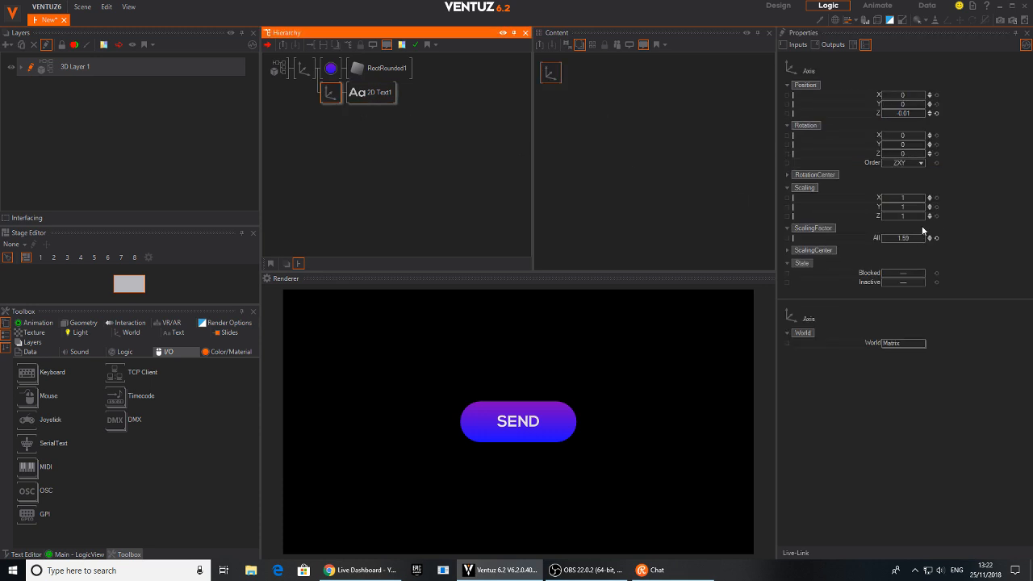
{"action": "mouse_move", "coordinate": [901, 236]}
{"action": "left_mouse_down"}
{"action": "mouse_move", "coordinate": [926, 235]}
{"action": "mouse_move", "coordinate": [907, 236]}
{"action": "left_mouse_up"}
{"action": "left_click", "coordinate": [380, 190]}
Step: Insert a Touch Button node between the main Axis and its material and text branches
{"action": "left_click", "coordinate": [305, 75]}
{"action": "left_click", "coordinate": [303, 134]}
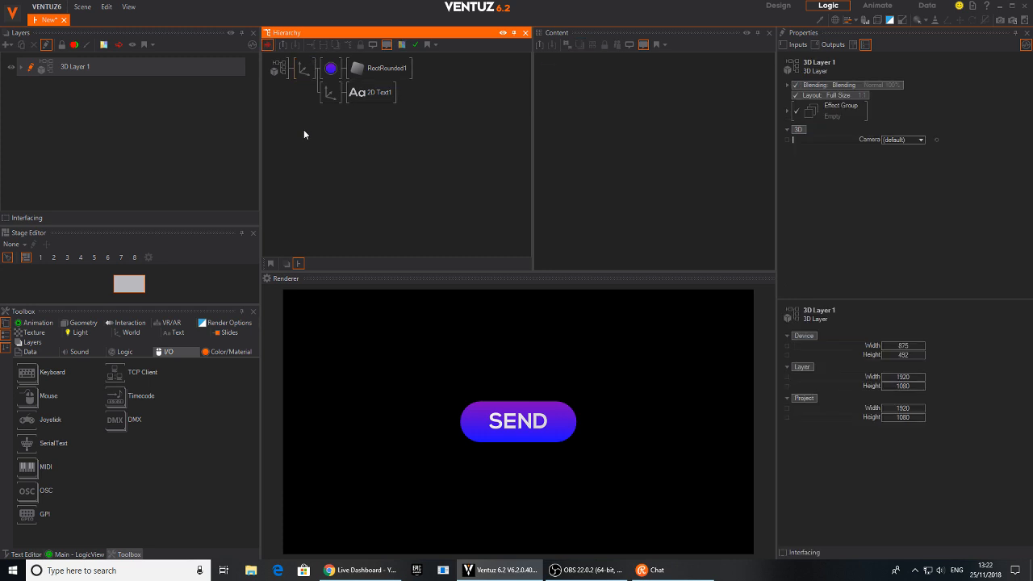
{"action": "double_click", "coordinate": [303, 129]}
{"action": "type", "text": "tou"}
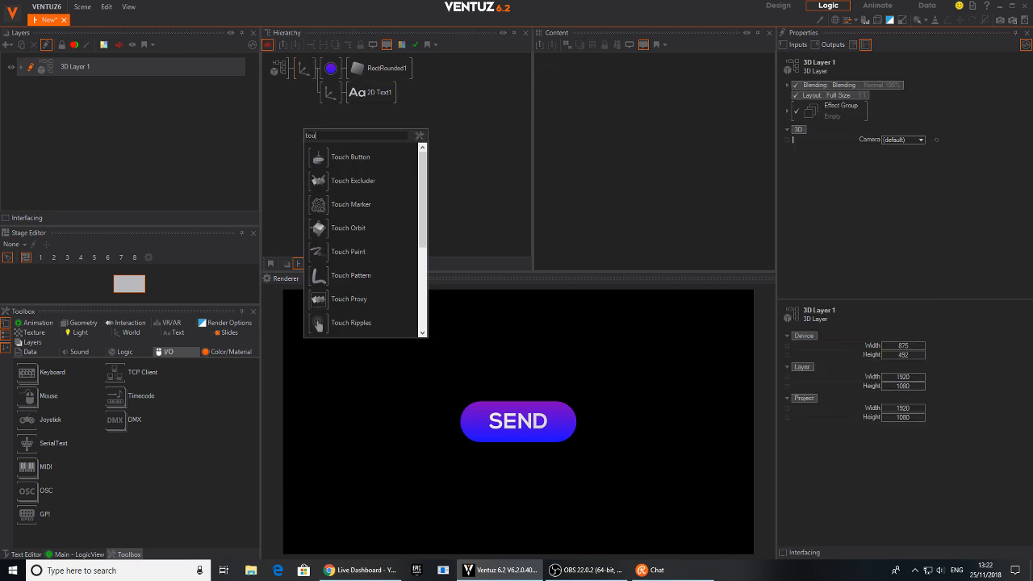
{"action": "left_click_drag", "start_coordinate": [322, 166], "coordinate": [323, 74]}
Step: Shift the whole button sideways by setting the main Axis's X position to about -11.4
{"action": "left_click", "coordinate": [304, 68]}
{"action": "left_click_drag", "start_coordinate": [892, 95], "coordinate": [894, 94]}
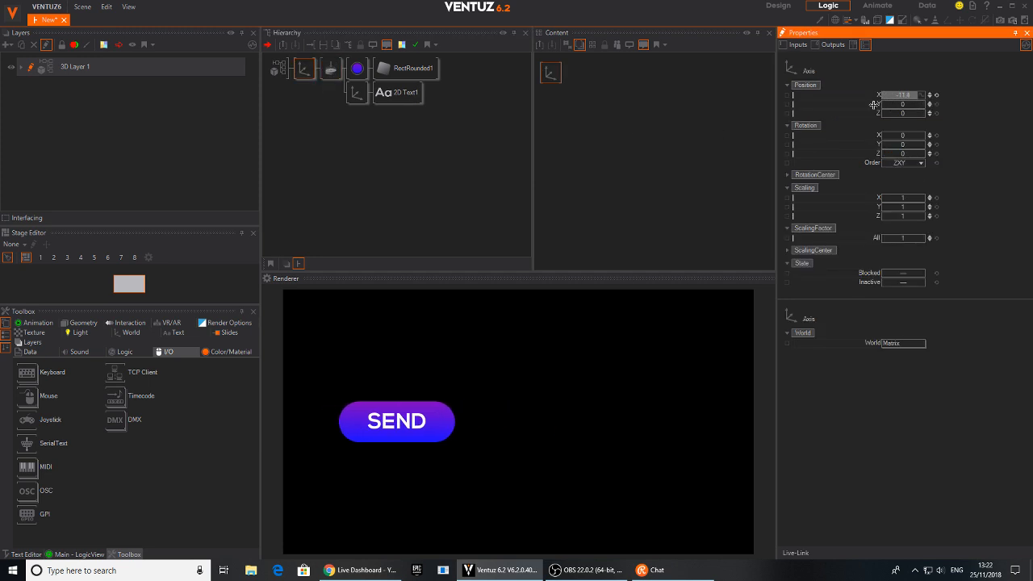
{"action": "left_click", "coordinate": [330, 71]}
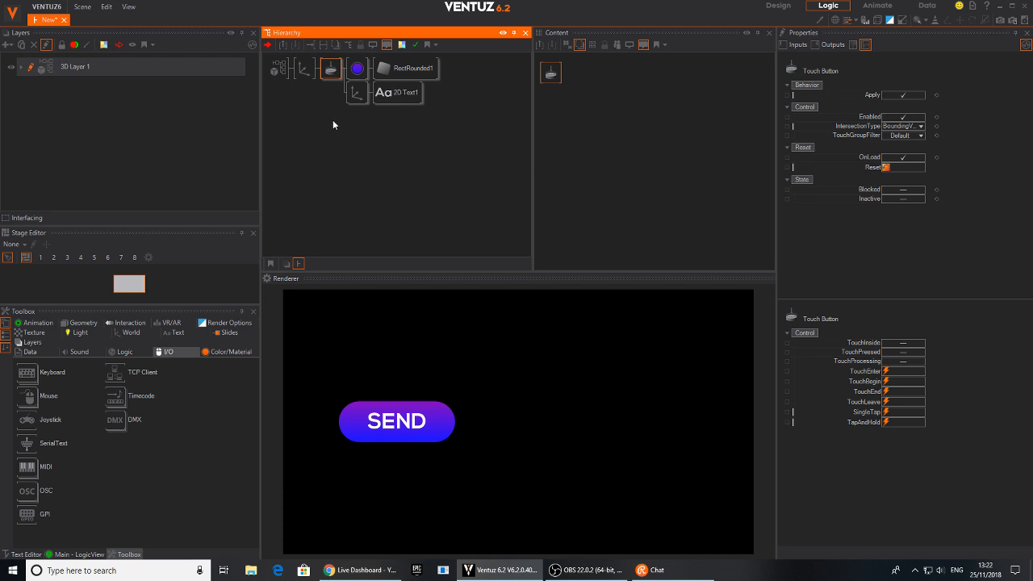
{"action": "left_click", "coordinate": [305, 70]}
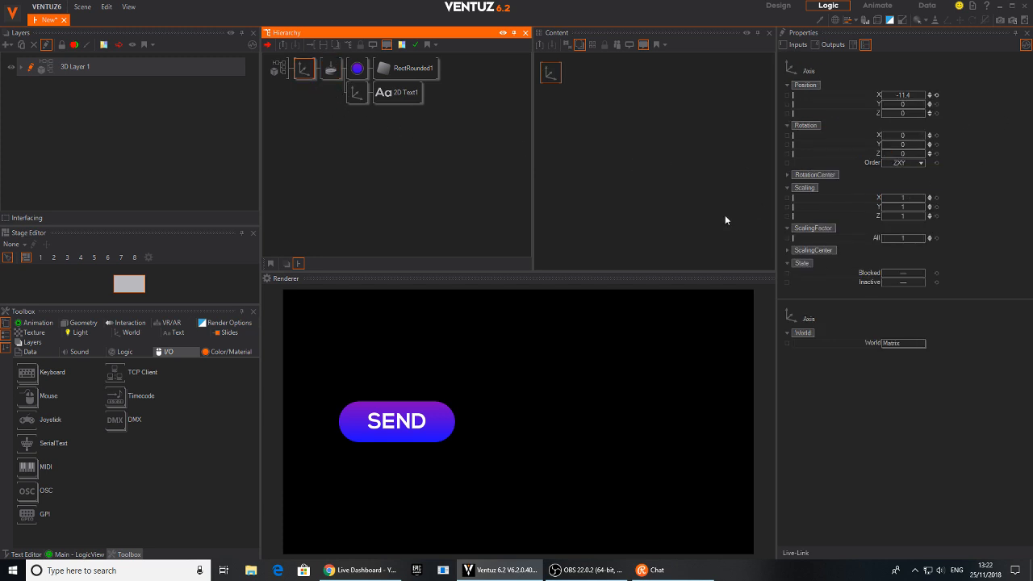
Step: Add a Mover node to the main Axis's content
{"action": "double_click", "coordinate": [596, 134]}
{"action": "type", "text": "mo"}
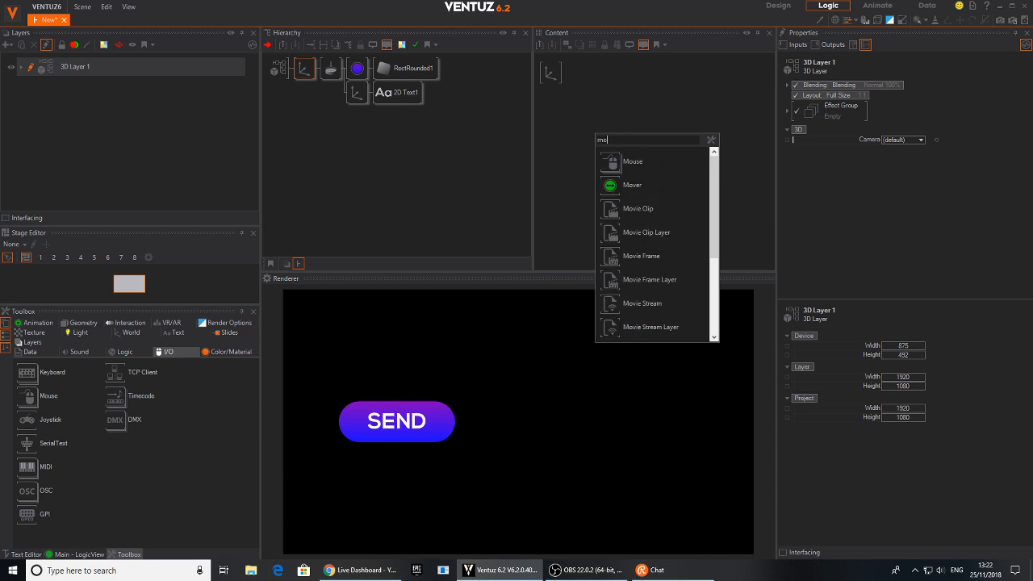
{"action": "left_click", "coordinate": [608, 186]}
Step: Try shrinking the main Axis's overall scaling factor to about 0.89, and reset it
{"action": "left_click", "coordinate": [555, 80]}
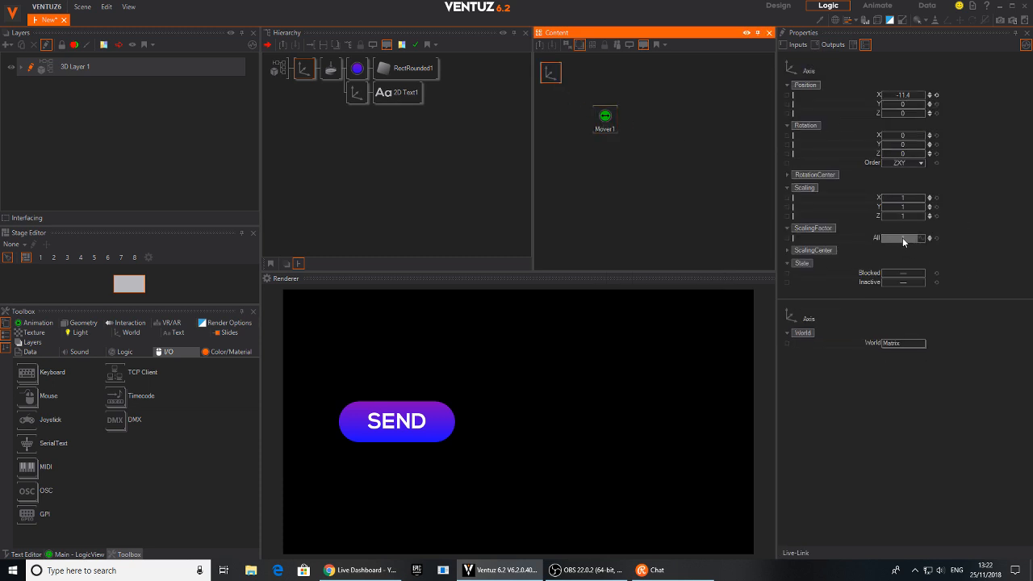
{"action": "mouse_move", "coordinate": [903, 238]}
{"action": "left_mouse_down"}
{"action": "mouse_move", "coordinate": [881, 238]}
{"action": "mouse_move", "coordinate": [894, 252]}
{"action": "left_mouse_up"}
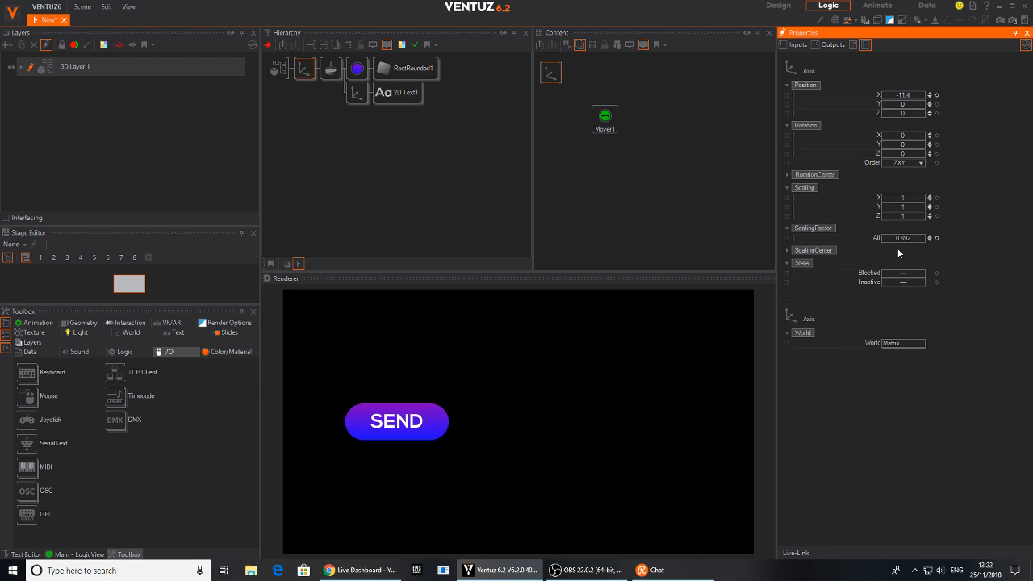
{"action": "left_click", "coordinate": [937, 238]}
Step: Set the Mover's speed mode to OneShot, keeping its function Linear
{"action": "left_click", "coordinate": [606, 117]}
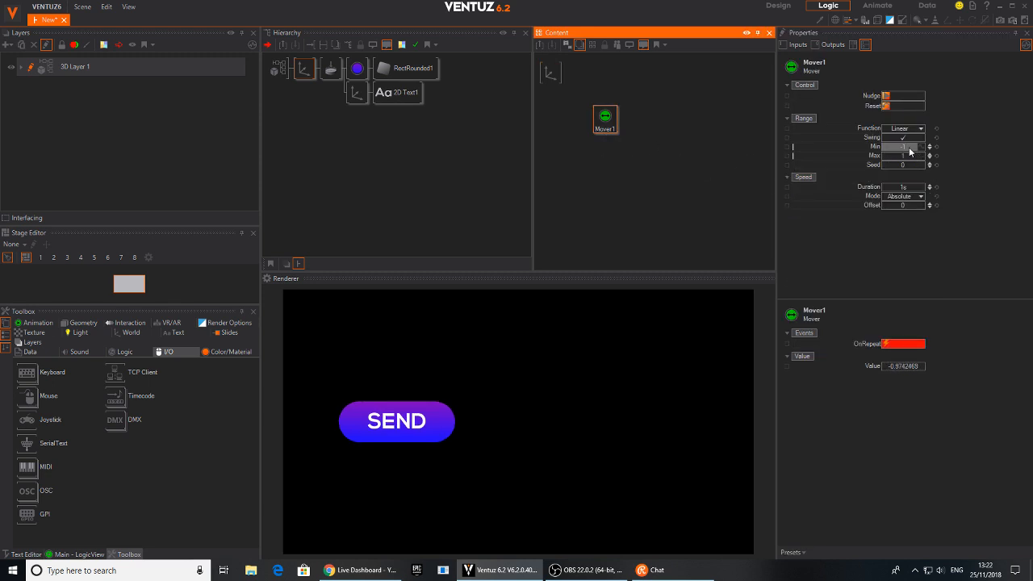
{"action": "left_click", "coordinate": [904, 128]}
{"action": "left_click", "coordinate": [887, 139]}
{"action": "left_click", "coordinate": [903, 196]}
{"action": "left_click", "coordinate": [890, 229]}
Step: Set the Mover's range to a Min of 1 and a Max of 0.8
{"action": "left_click", "coordinate": [908, 147]}
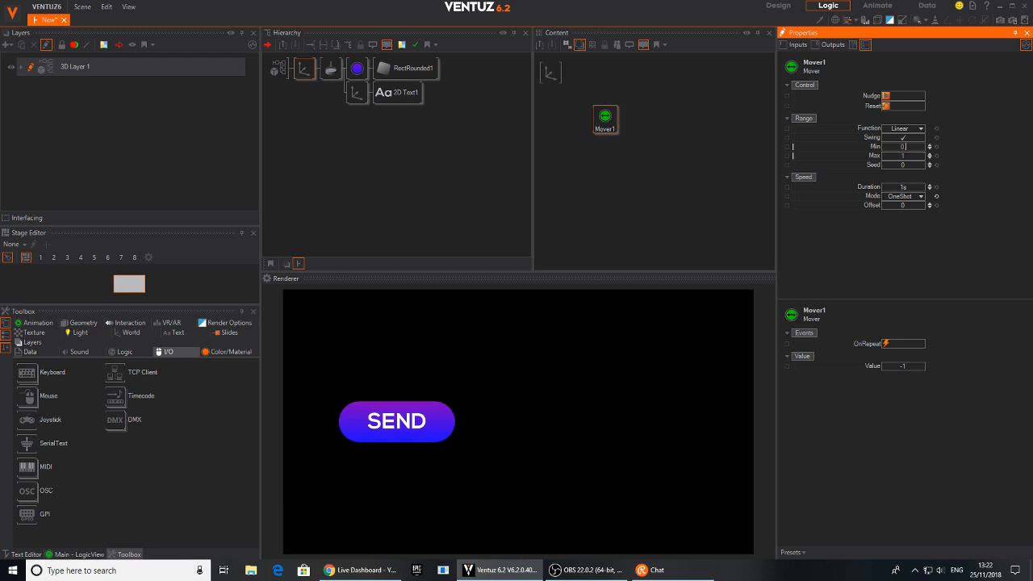
{"action": "left_click", "coordinate": [893, 156]}
{"action": "left_click", "coordinate": [887, 96]}
{"action": "left_click", "coordinate": [912, 156]}
{"action": "left_click", "coordinate": [899, 155]}
{"action": "type", "text": "0.8"}
{"action": "key", "text": "Return"}
Step: Bind the Mover's value to the main Axis's overall scaling factor and nudge the Mover to test the animation
{"action": "left_click", "coordinate": [549, 73]}
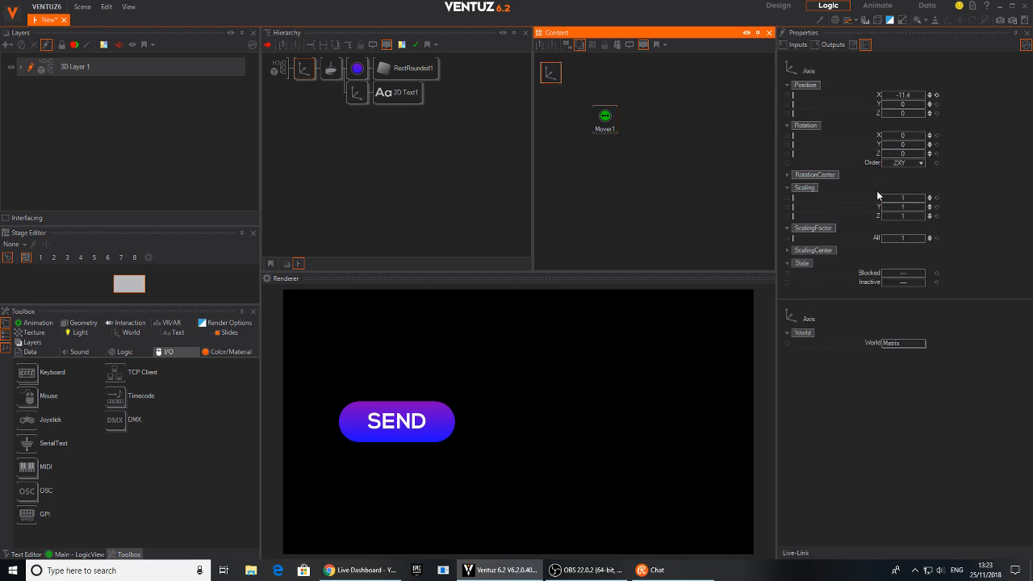
{"action": "left_click_drag", "start_coordinate": [600, 126], "coordinate": [583, 106]}
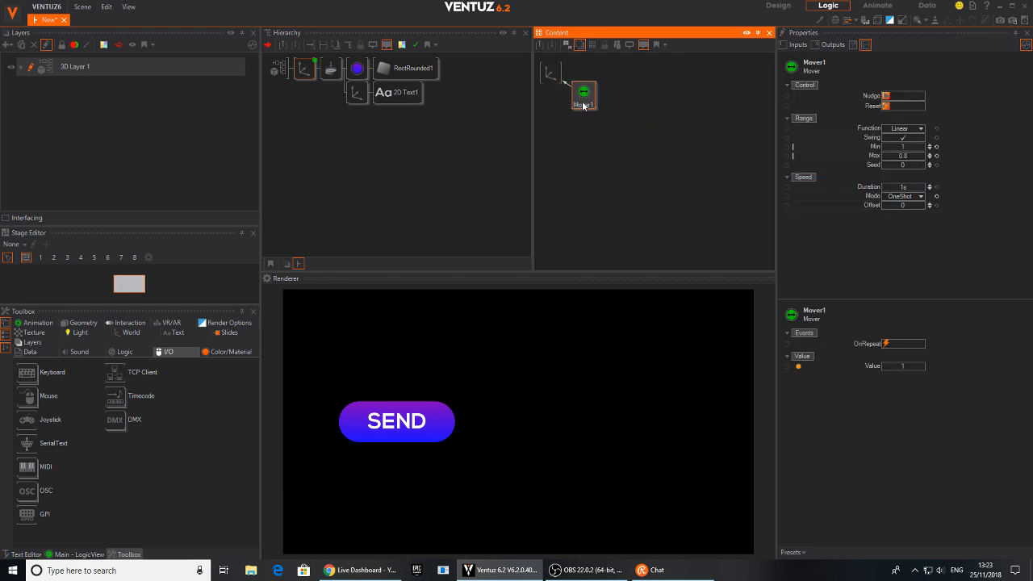
{"action": "left_click", "coordinate": [886, 96]}
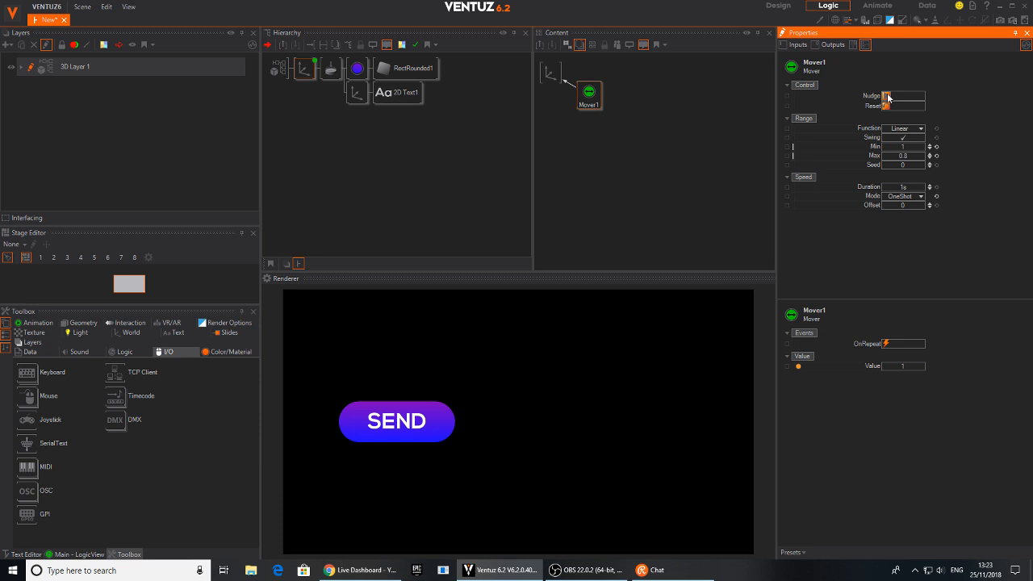
{"action": "left_click", "coordinate": [886, 96]}
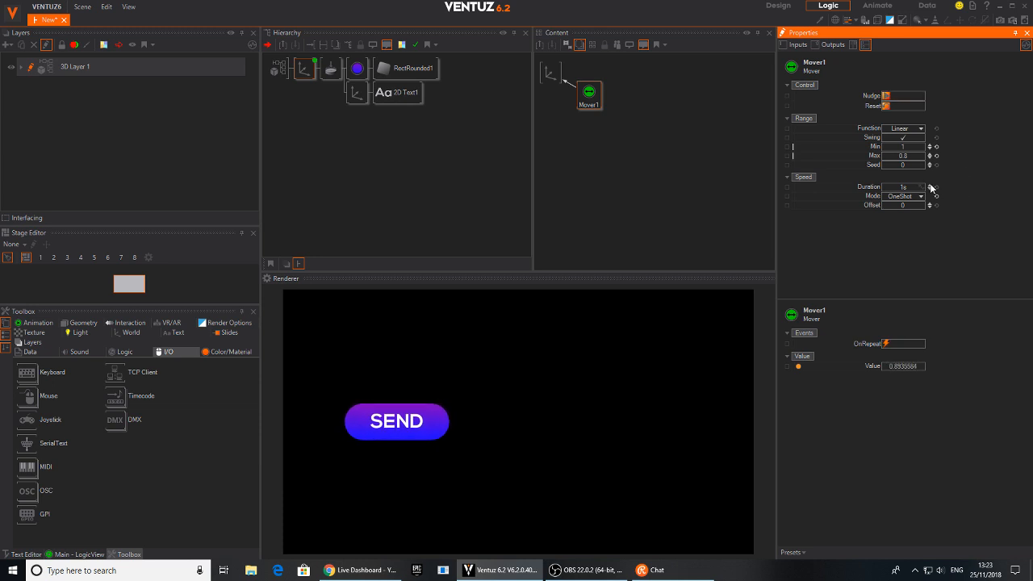
Step: Set the Mover's duration to 0.5 s and nudge it to test the faster animation
{"action": "left_click", "coordinate": [903, 188]}
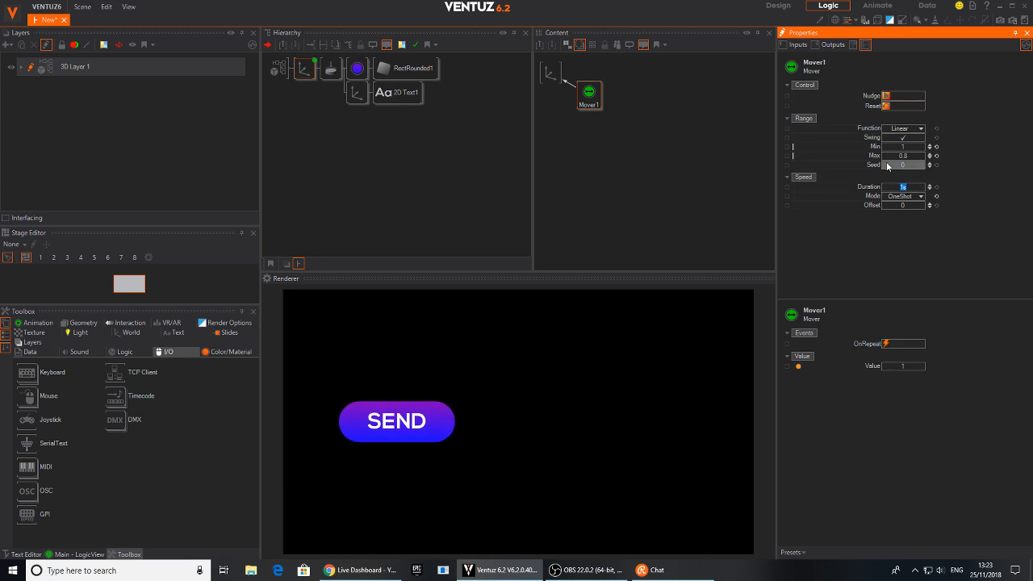
{"action": "left_click", "coordinate": [886, 96]}
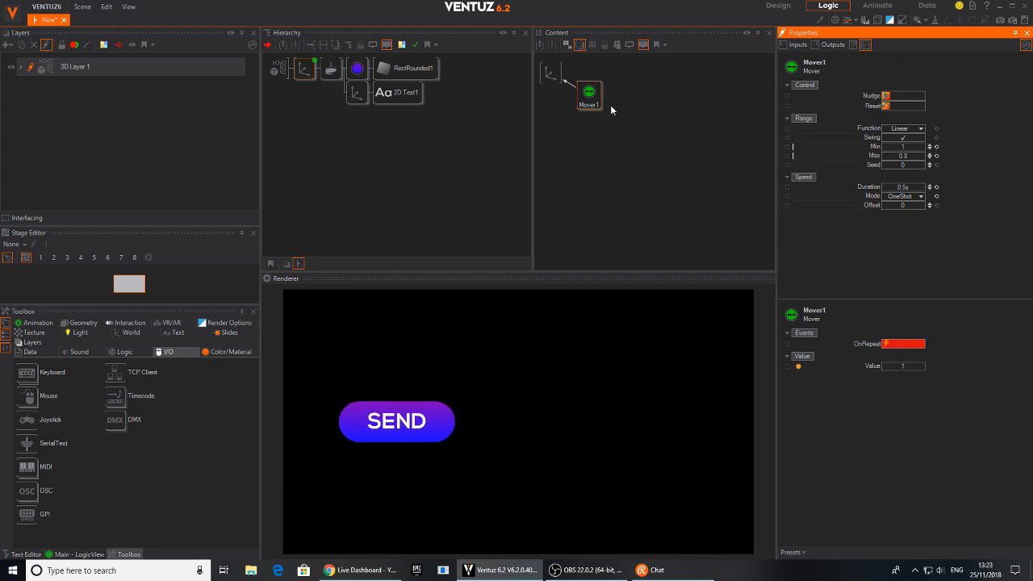
{"action": "left_click_drag", "start_coordinate": [595, 103], "coordinate": [597, 85]}
Step: Bring the Touch Button into the Axis's content and bind its SingleTap event to the Mover's Nudge
{"action": "left_click_drag", "start_coordinate": [331, 69], "coordinate": [557, 132]}
{"action": "left_click", "coordinate": [588, 77]}
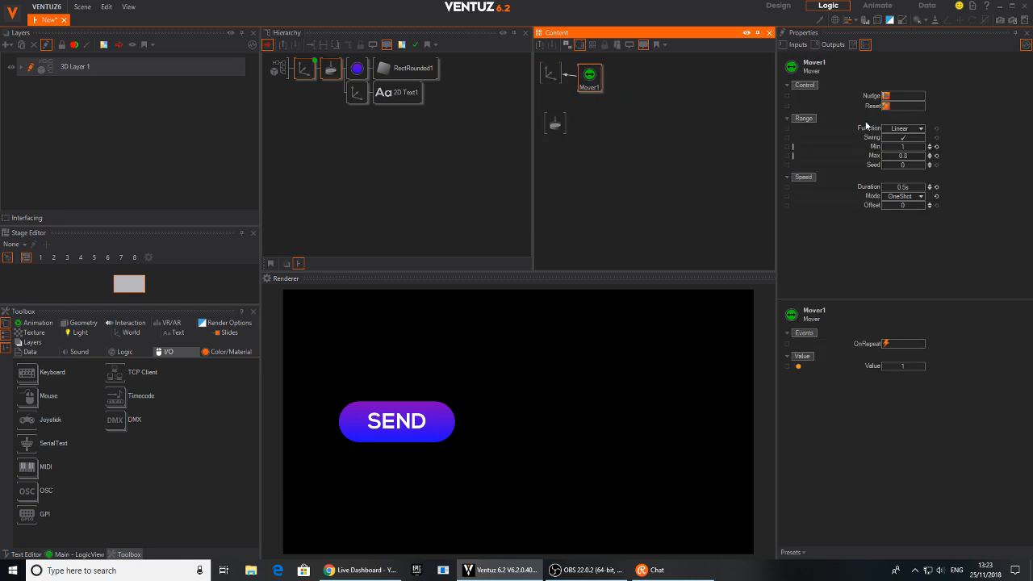
{"action": "left_click_drag", "start_coordinate": [870, 98], "coordinate": [563, 107]}
{"action": "left_click", "coordinate": [587, 145]}
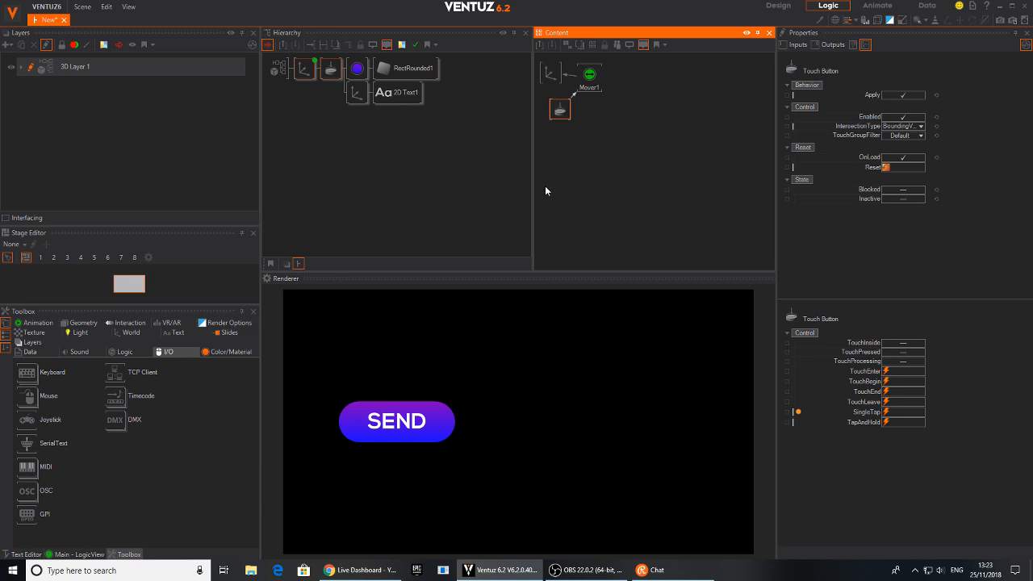
Step: Tap the SEND button repeatedly in the rendered output to test its press animation
{"action": "left_click", "coordinate": [413, 433]}
{"action": "left_click", "coordinate": [411, 436]}
{"action": "left_click", "coordinate": [411, 435]}
{"action": "left_click", "coordinate": [412, 436]}
{"action": "left_click", "coordinate": [412, 437]}
{"action": "left_click", "coordinate": [411, 434]}
{"action": "left_click", "coordinate": [411, 434]}
{"action": "left_click", "coordinate": [412, 434]}
{"action": "left_click", "coordinate": [412, 433]}
{"action": "left_click", "coordinate": [412, 434]}
{"action": "left_click", "coordinate": [412, 433]}
Step: Rename the button's main Axis to SEND
{"action": "left_click", "coordinate": [333, 107]}
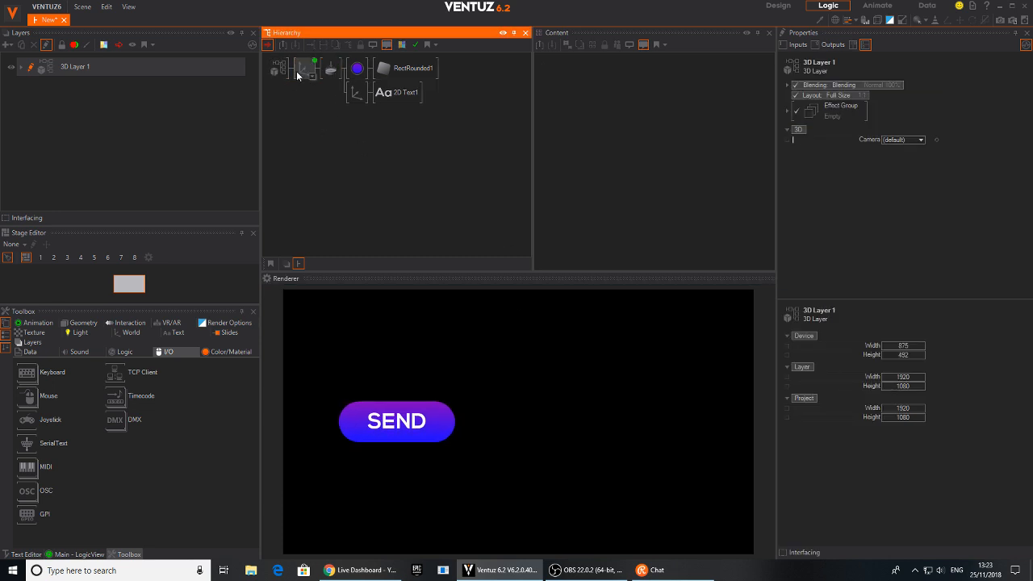
{"action": "left_click", "coordinate": [305, 69]}
{"action": "left_click", "coordinate": [337, 103]}
{"action": "left_click", "coordinate": [303, 70]}
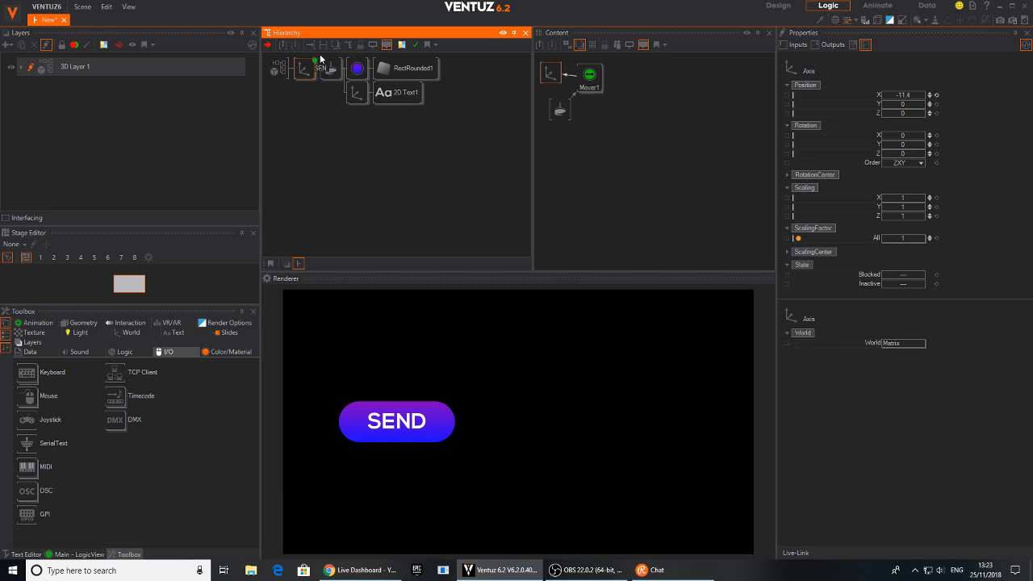
{"action": "key", "text": "Return"}
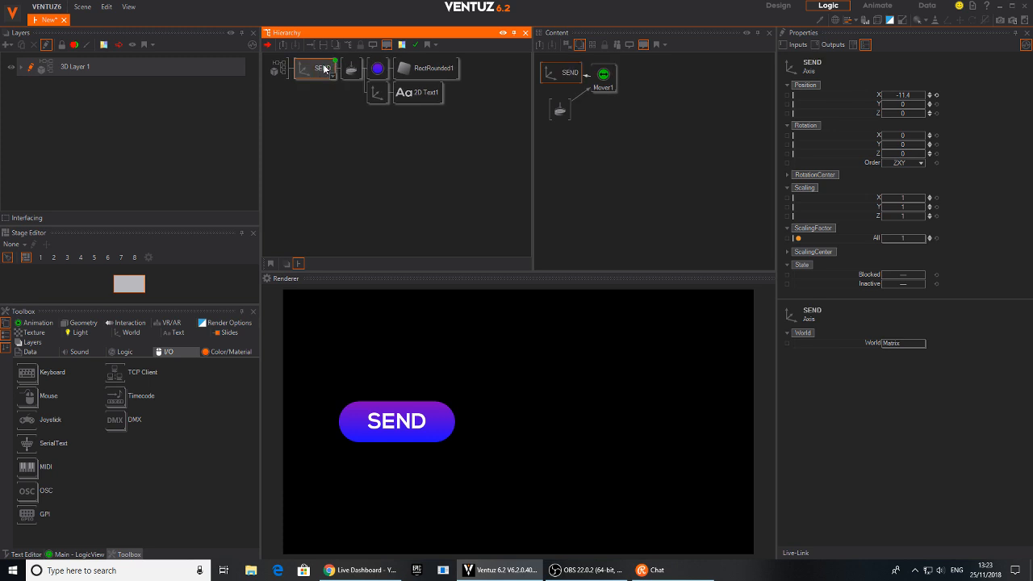
Step: Collapse the SEND Axis in the hierarchy and tap the rendered button to test it again
{"action": "double_click", "coordinate": [324, 68]}
{"action": "left_click", "coordinate": [322, 100]}
{"action": "left_click", "coordinate": [412, 431]}
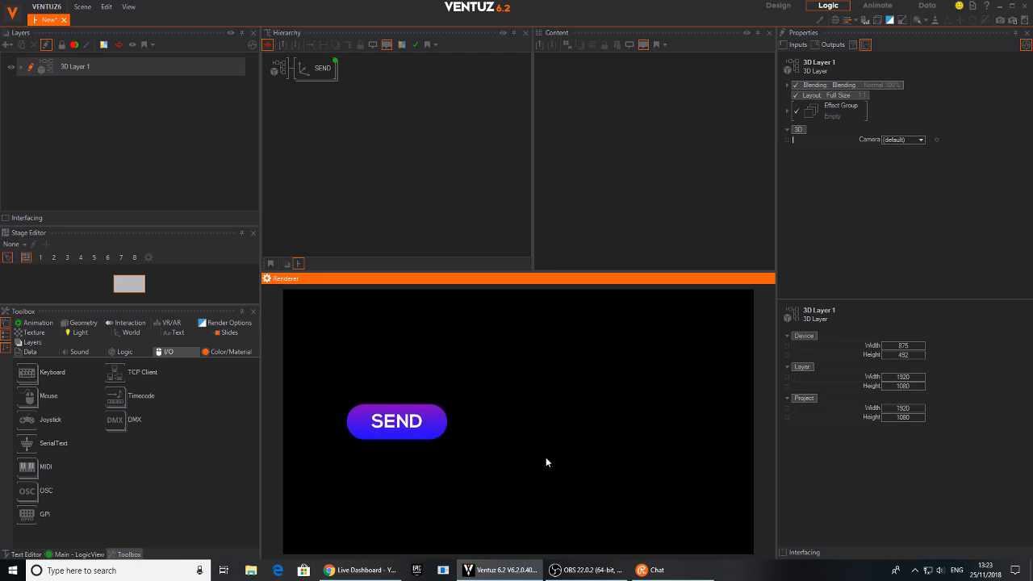
Step: Add a new Axis to the layer as a branch below the SEND Axis
{"action": "double_click", "coordinate": [354, 147]}
{"action": "type", "text": "ax"}
{"action": "left_click", "coordinate": [375, 184]}
{"action": "left_click", "coordinate": [312, 87]}
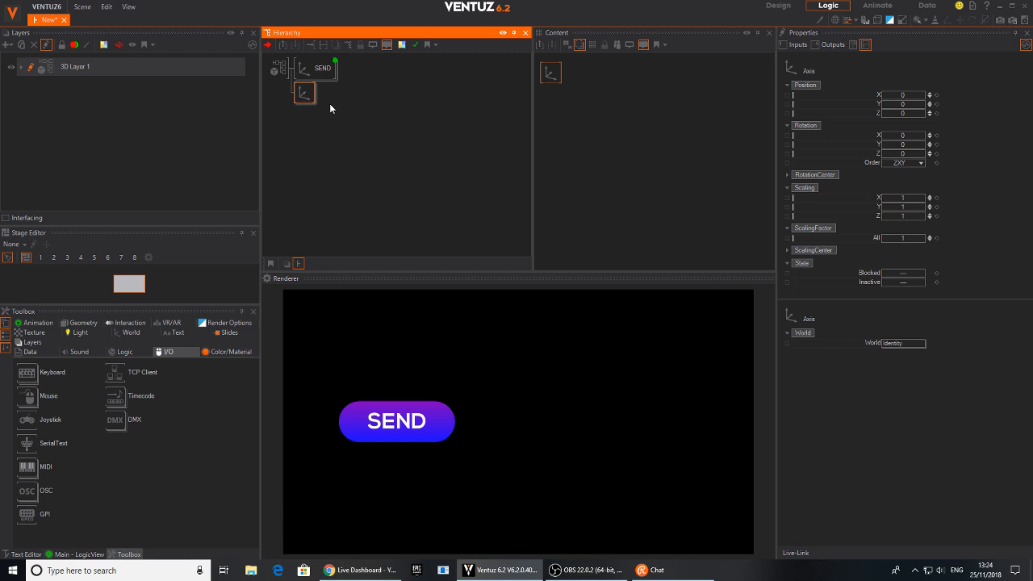
Step: Attach a Color Solid node to the new Axis
{"action": "double_click", "coordinate": [385, 122]}
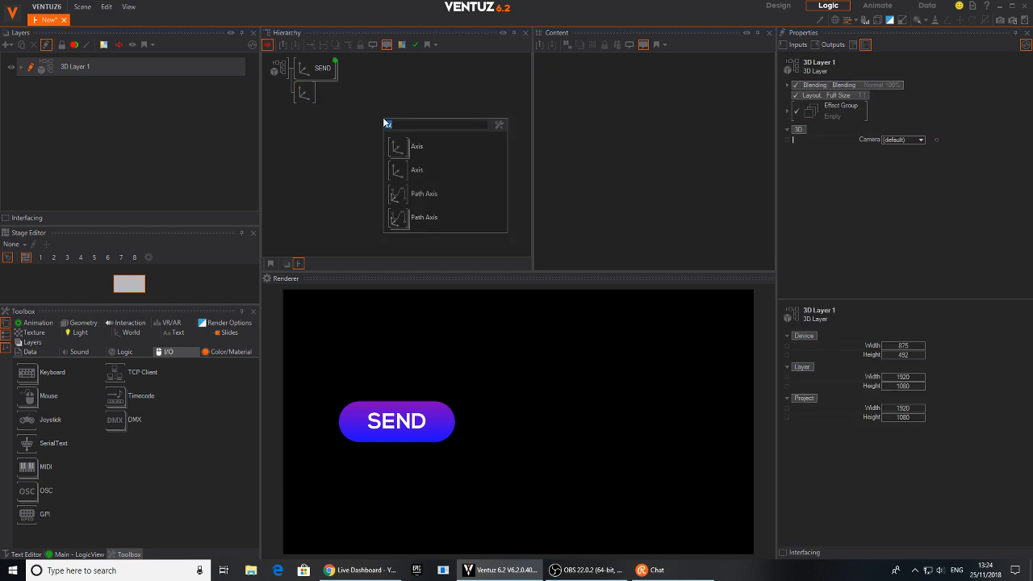
{"action": "type", "text": "co"}
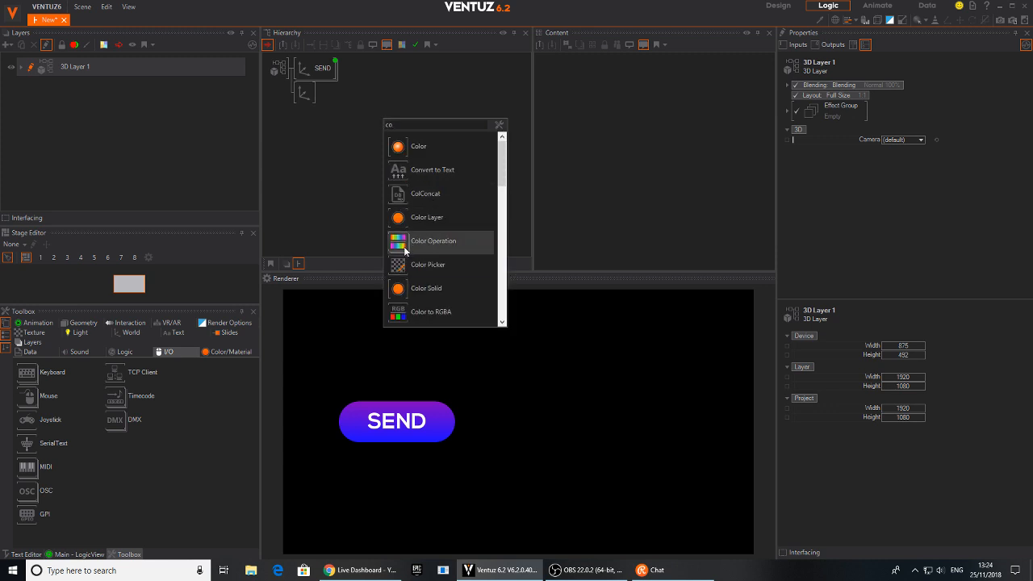
{"action": "left_click", "coordinate": [404, 291]}
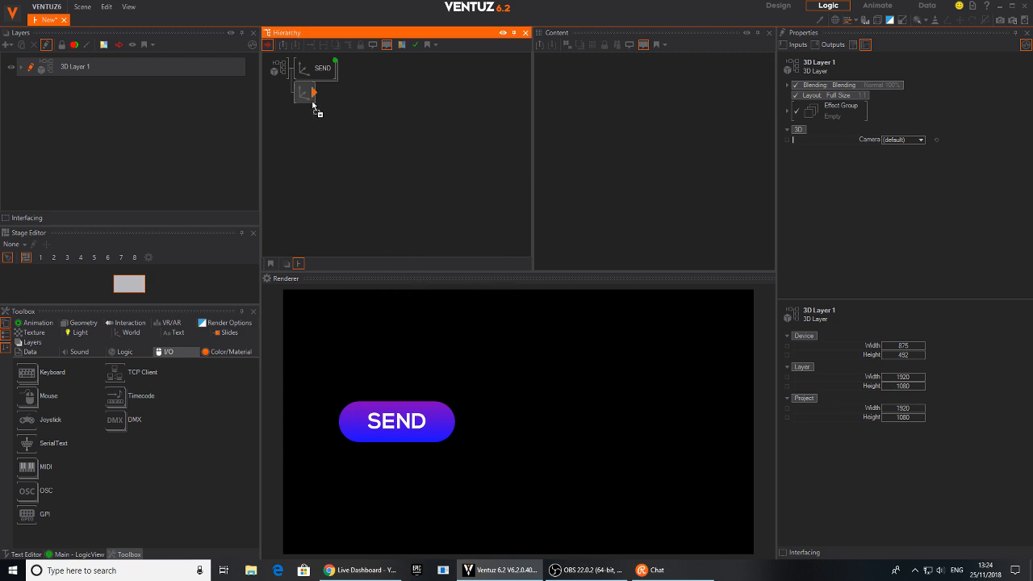
{"action": "left_click", "coordinate": [315, 103]}
Step: Attach a Rectangle geometry to the Color Solid
{"action": "double_click", "coordinate": [344, 129]}
{"action": "type", "text": "rec"}
{"action": "left_click", "coordinate": [360, 160]}
{"action": "left_click", "coordinate": [345, 98]}
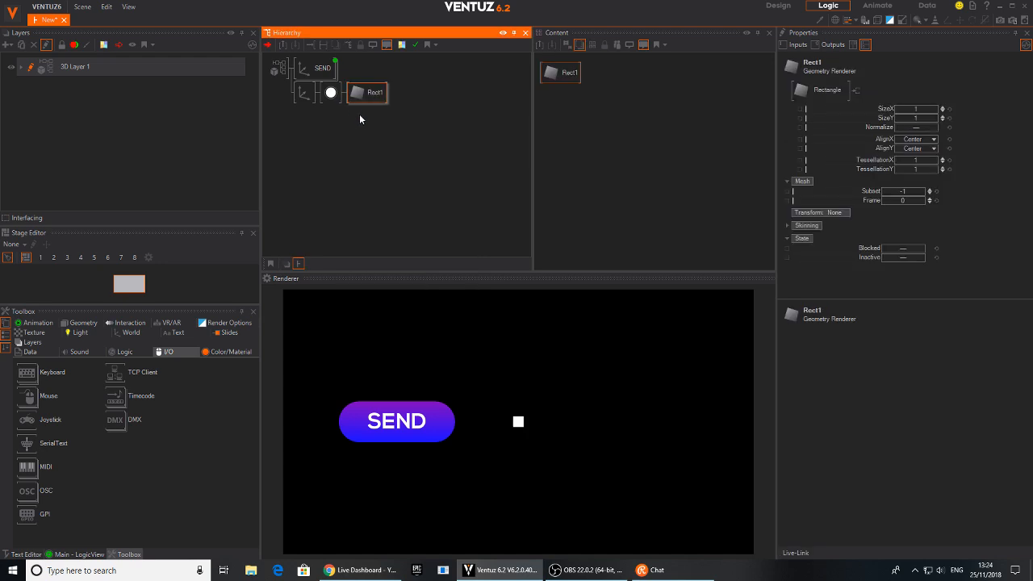
Step: Switch to Chrome and search Google for cats in a new tab
{"action": "left_click", "coordinate": [362, 570]}
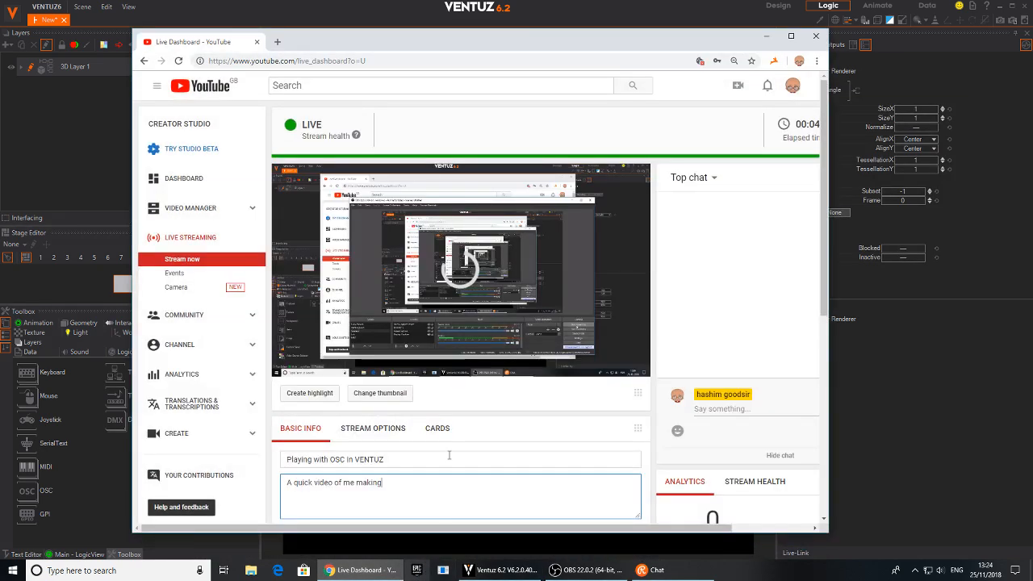
{"action": "left_click", "coordinate": [275, 42]}
{"action": "type", "text": "cats"}
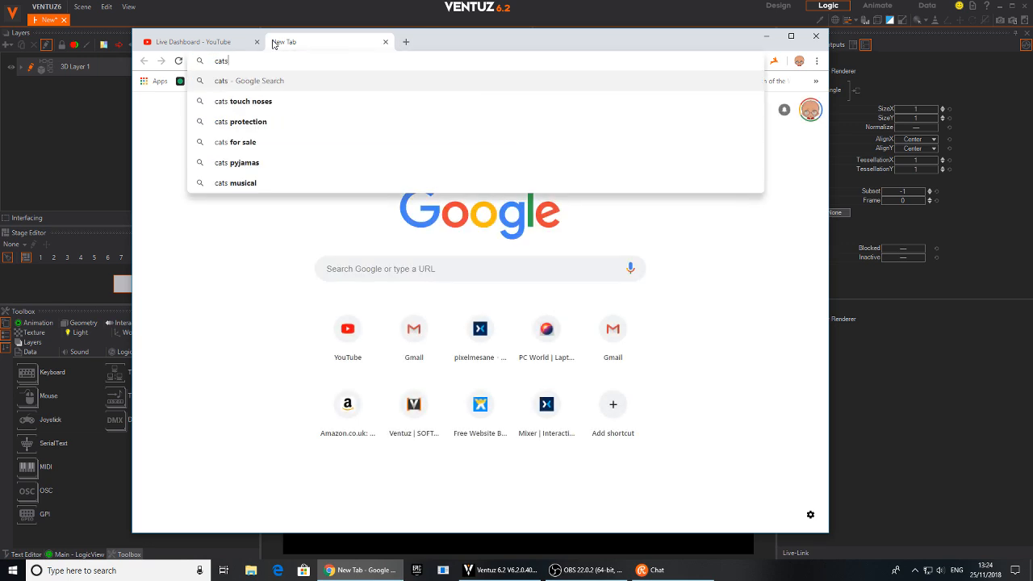
{"action": "key", "text": "Return"}
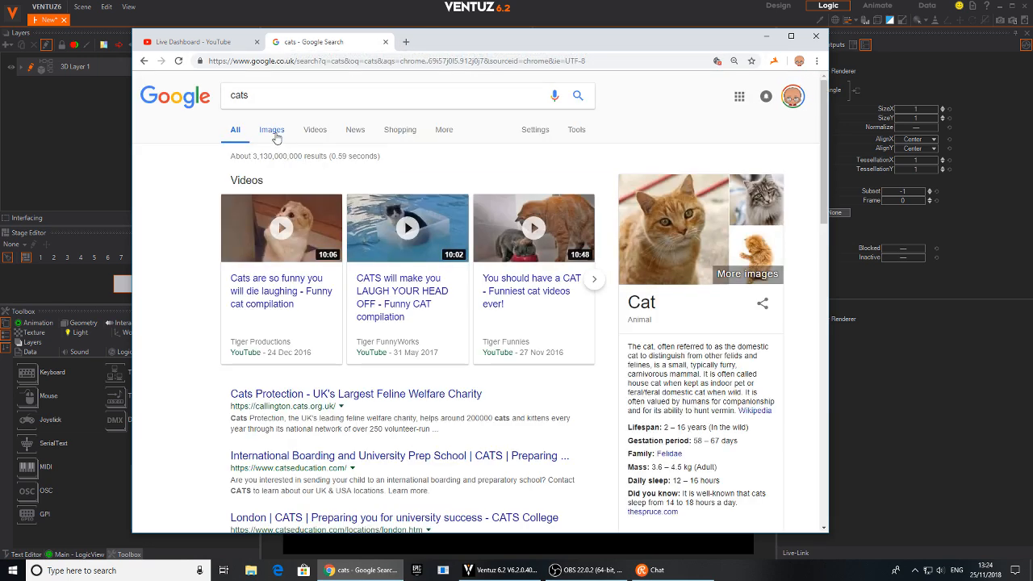
Step: Save the gray kitten picture from the cats image results to the Desktop as A-gray-cat-crying-looking-upset.jpg, and return to Ventuz
{"action": "left_click", "coordinate": [273, 132]}
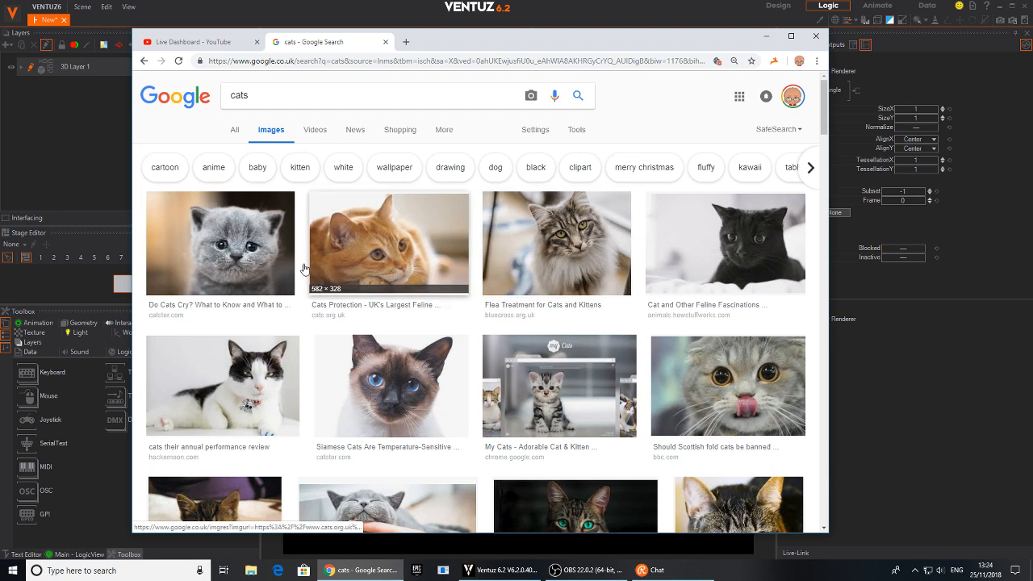
{"action": "left_click", "coordinate": [220, 242]}
{"action": "right_click", "coordinate": [383, 299]}
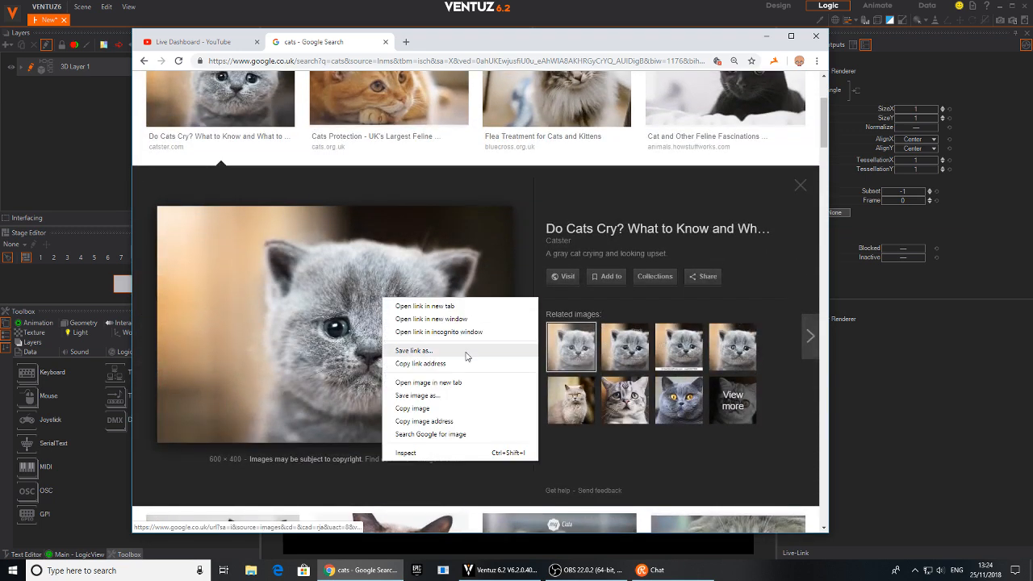
{"action": "left_click", "coordinate": [432, 396]}
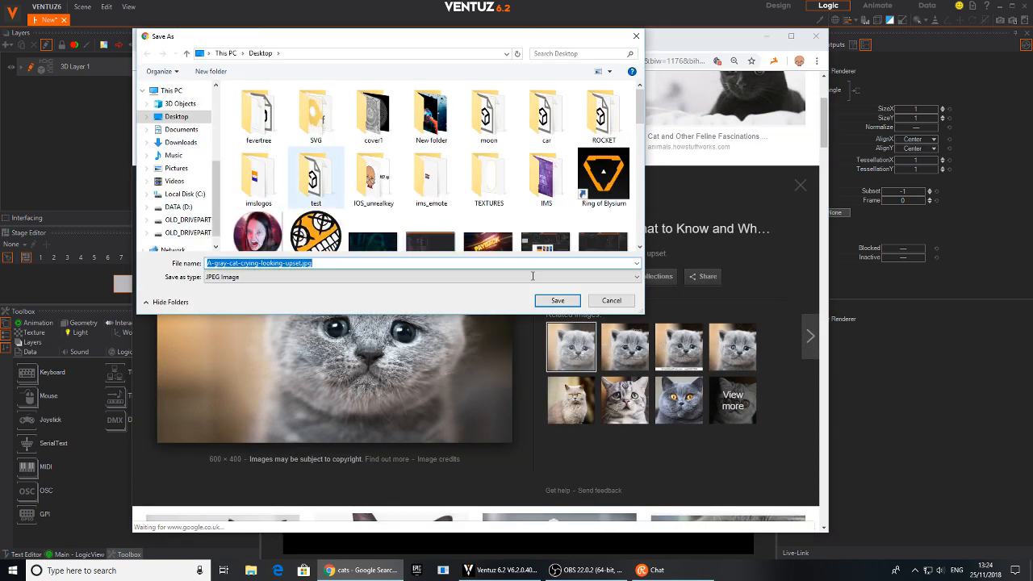
{"action": "left_click", "coordinate": [558, 300]}
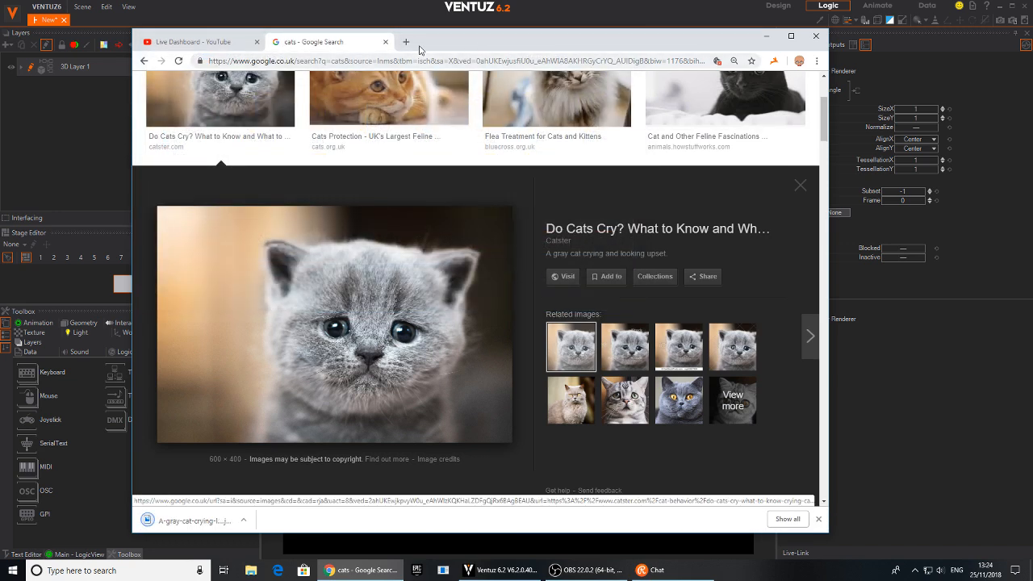
{"action": "left_click", "coordinate": [766, 37]}
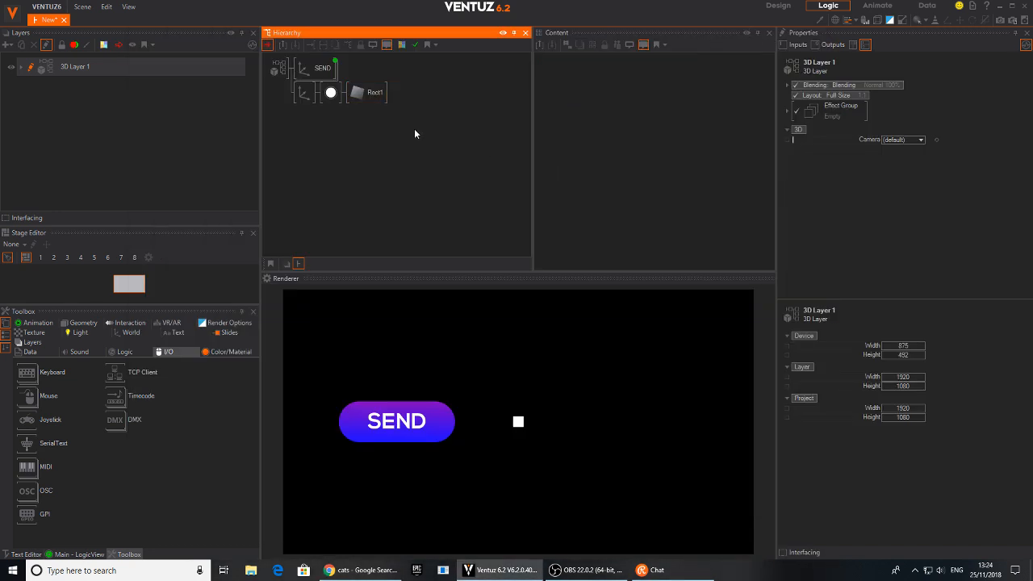
Step: Set the white rectangle's Axis to an overall scaling factor of 15.4 and an X position of 9.1
{"action": "left_click", "coordinate": [331, 93]}
{"action": "left_click", "coordinate": [304, 92]}
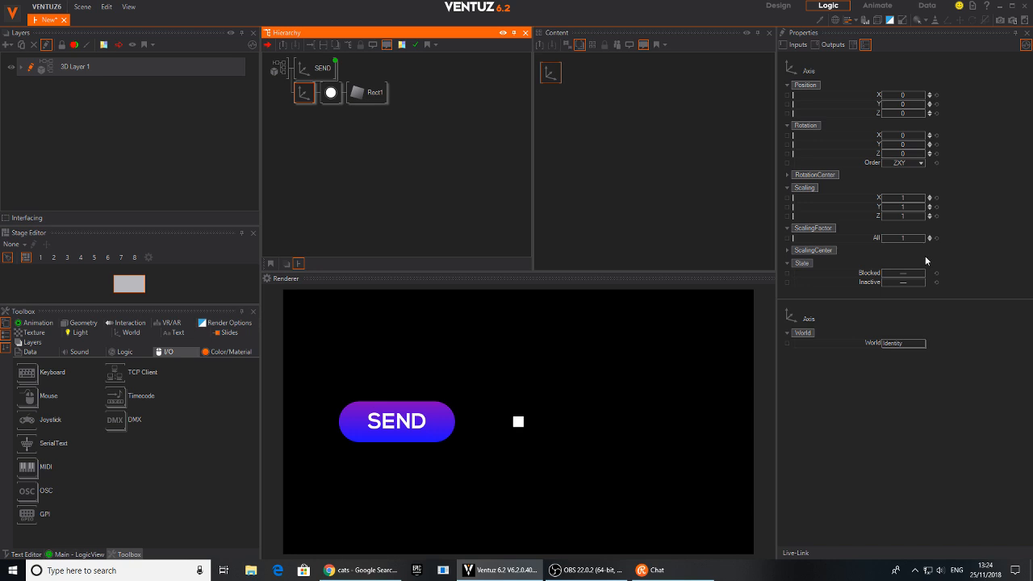
{"action": "left_click_drag", "start_coordinate": [921, 239], "coordinate": [927, 235]}
{"action": "left_click_drag", "start_coordinate": [922, 95], "coordinate": [914, 94]}
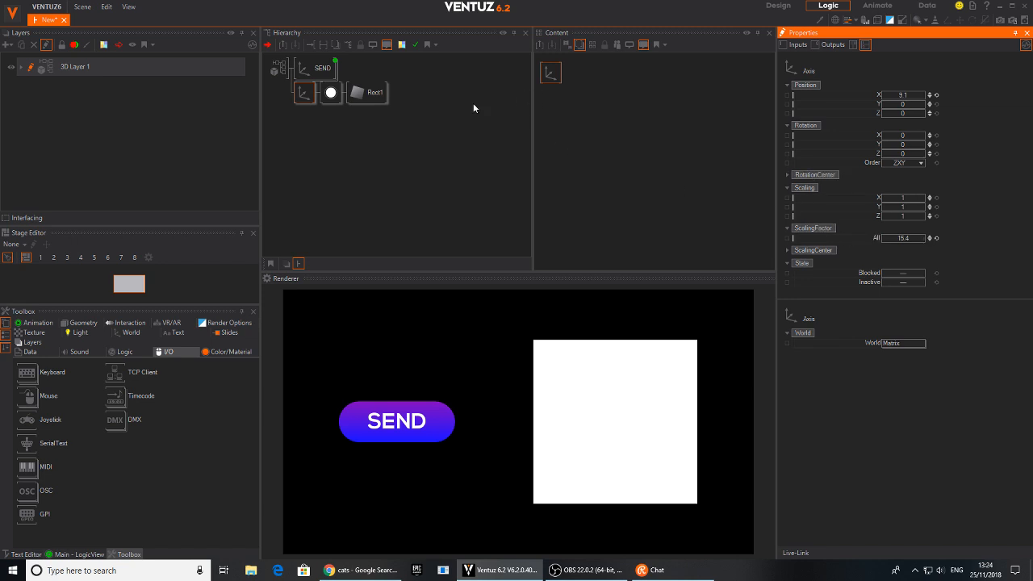
Step: Add a Base texture stage to the rectangle's white Color (no Light) material
{"action": "left_click", "coordinate": [331, 92]}
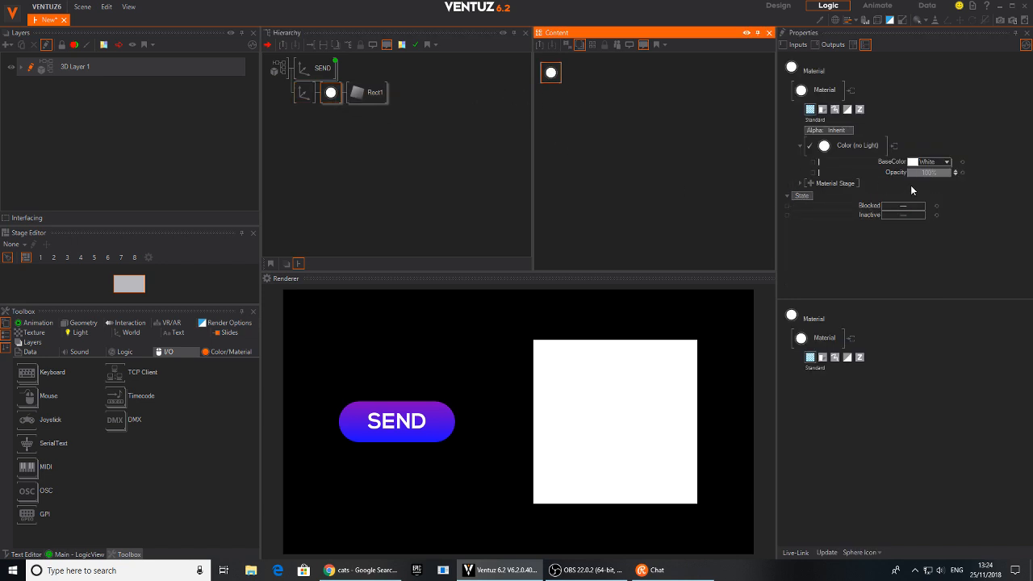
{"action": "left_click_drag", "start_coordinate": [550, 73], "coordinate": [586, 86]}
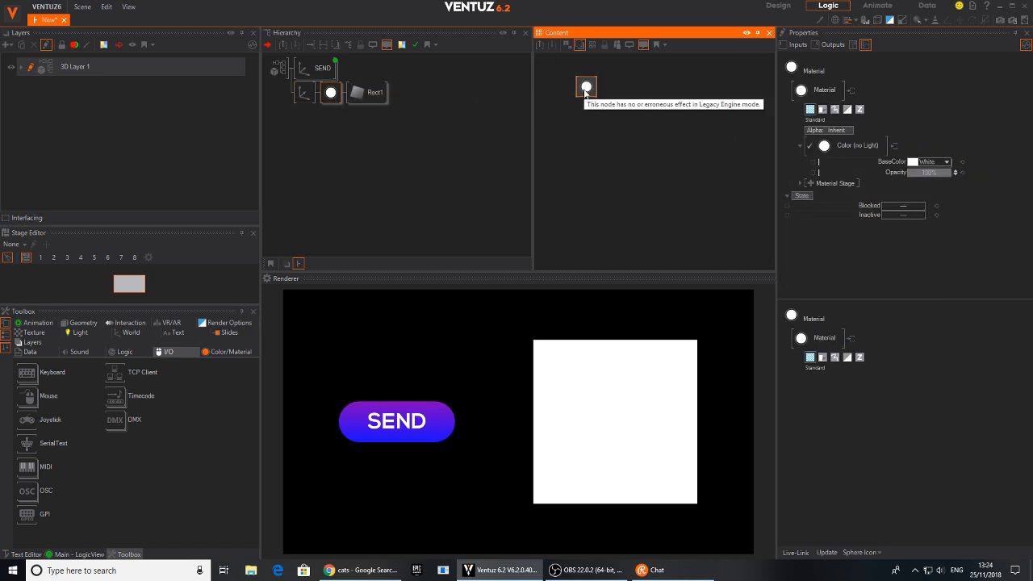
{"action": "left_click", "coordinate": [811, 183]}
{"action": "mouse_move", "coordinate": [823, 184]}
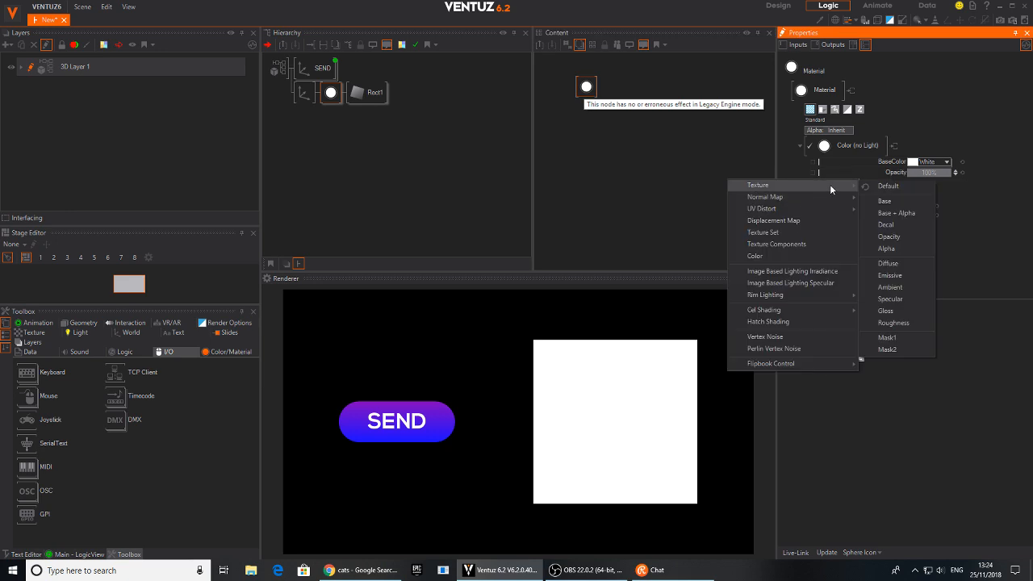
{"action": "left_click", "coordinate": [890, 201]}
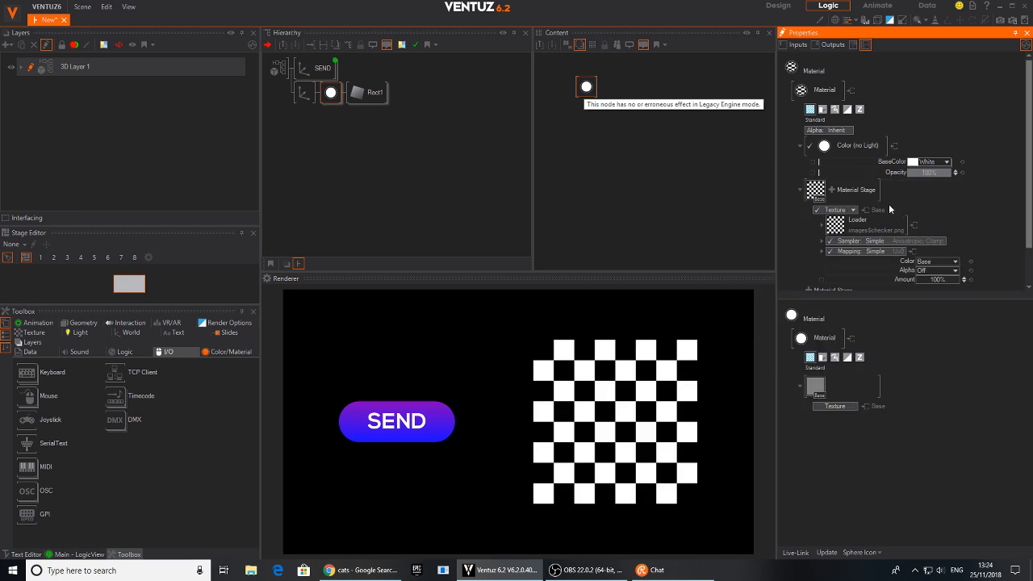
Step: Load A-gray-cat-crying-looking-upset.jpg from the Desktop as the material's base texture
{"action": "left_click", "coordinate": [835, 226]}
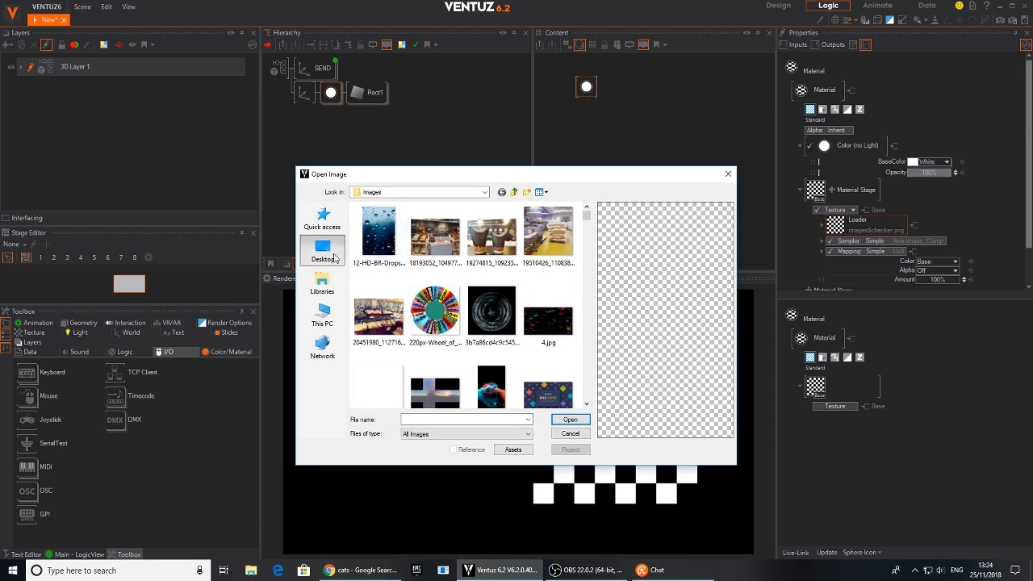
{"action": "left_click", "coordinate": [322, 250]}
{"action": "left_click", "coordinate": [455, 420]}
{"action": "type", "text": "ca"}
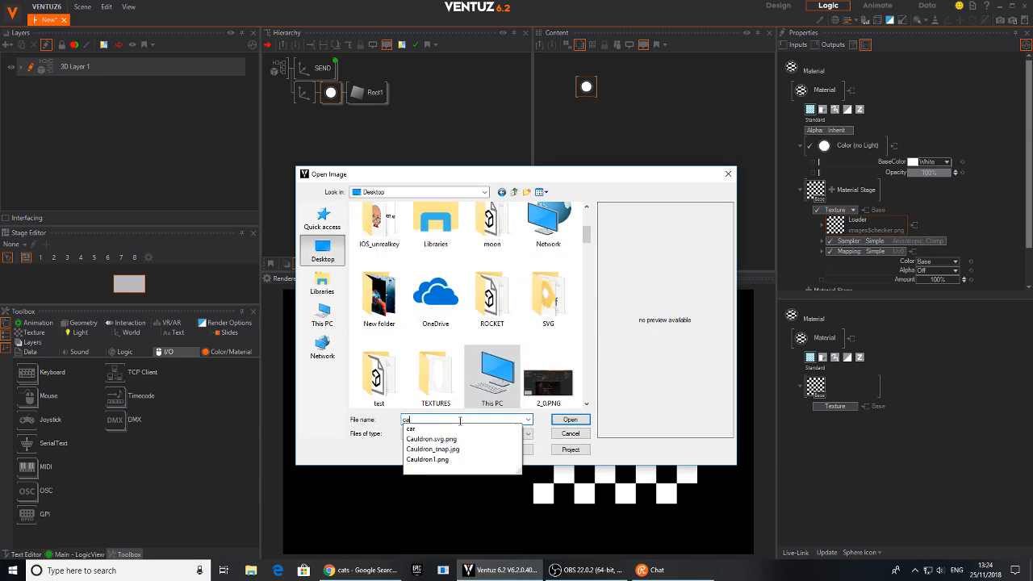
{"action": "mouse_move", "coordinate": [589, 237]}
{"action": "left_mouse_down"}
{"action": "mouse_move", "coordinate": [594, 410]}
{"action": "mouse_move", "coordinate": [602, 216]}
{"action": "mouse_move", "coordinate": [594, 255]}
{"action": "left_mouse_up"}
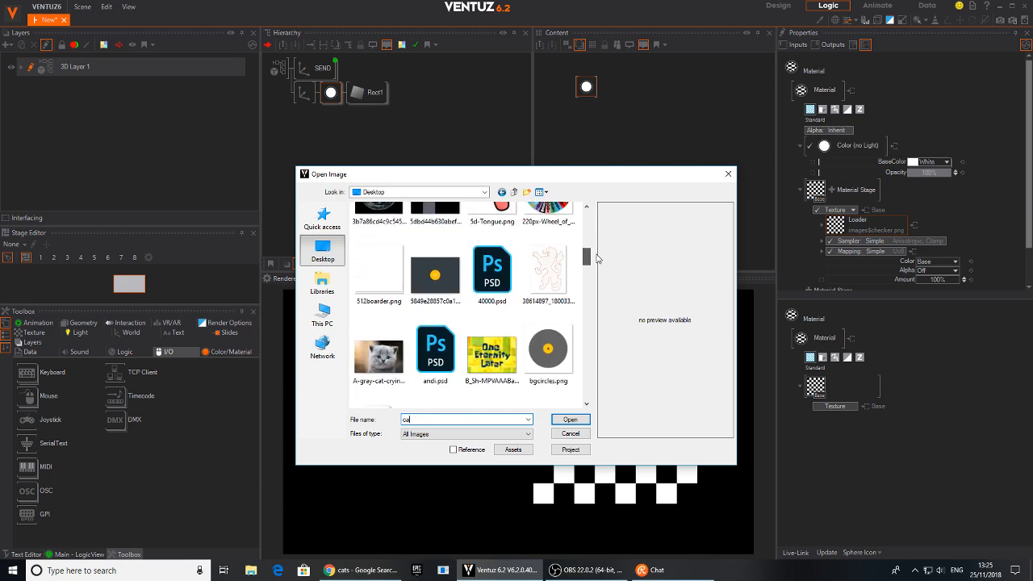
{"action": "left_click", "coordinate": [373, 368]}
{"action": "left_click", "coordinate": [565, 421]}
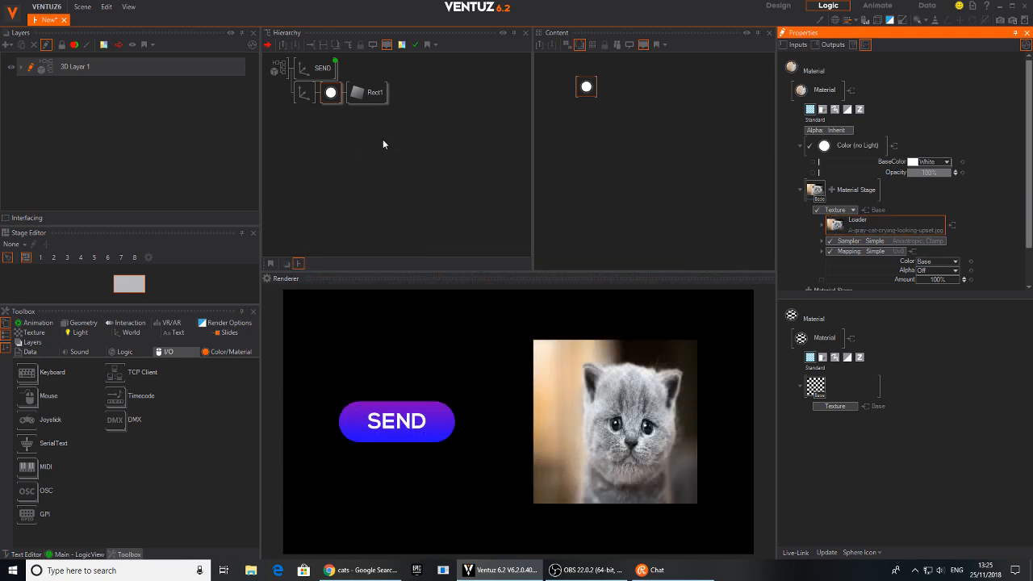
Step: Widen the Rect1 rectangle to a SizeX of 1.465 to correct the cat picture's proportions
{"action": "left_click", "coordinate": [371, 95]}
{"action": "mouse_move", "coordinate": [925, 108]}
{"action": "left_mouse_down"}
{"action": "mouse_move", "coordinate": [936, 108]}
{"action": "mouse_move", "coordinate": [917, 108]}
{"action": "left_mouse_up"}
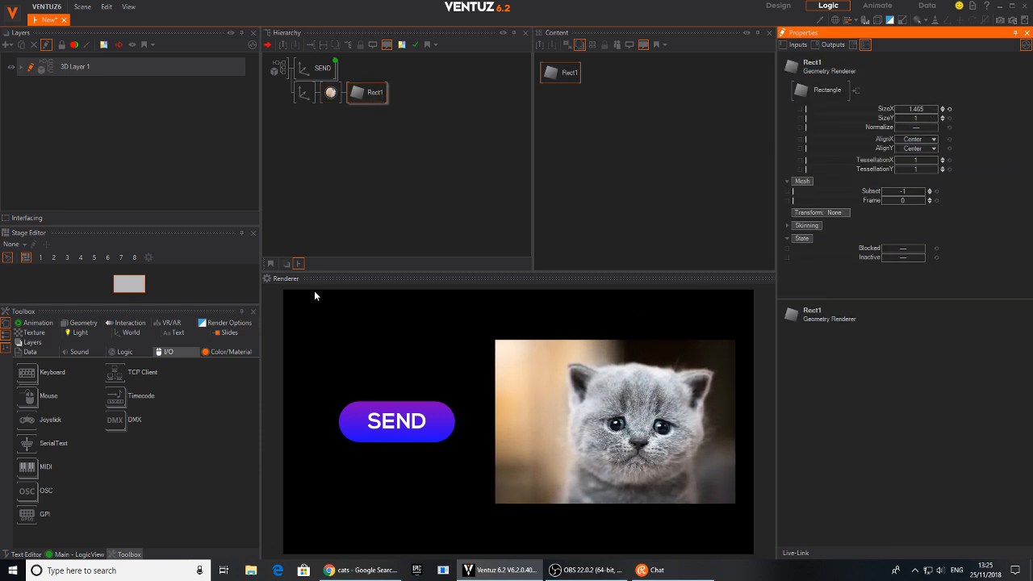
{"action": "left_click", "coordinate": [304, 92]}
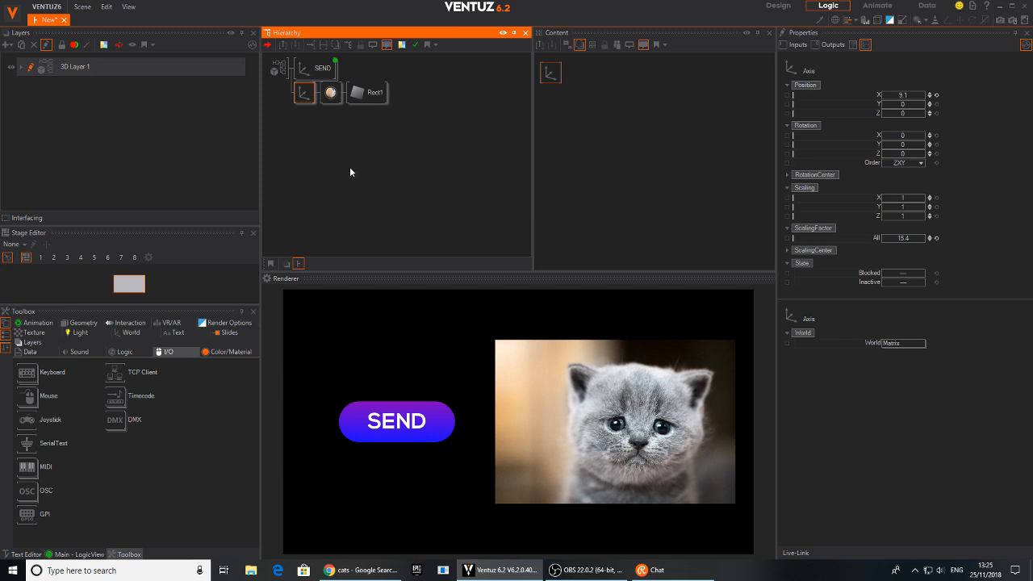
{"action": "left_click", "coordinate": [407, 420]}
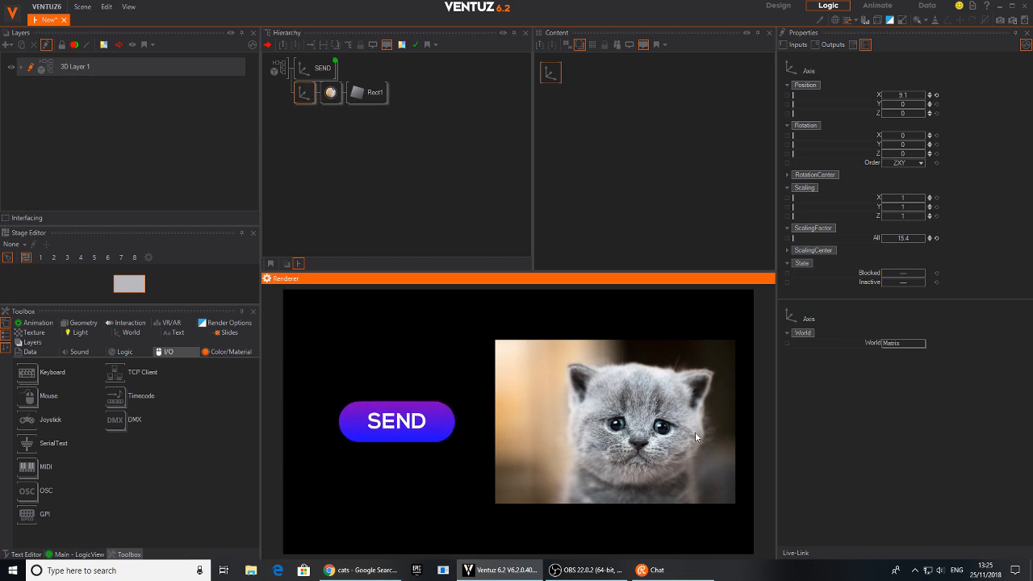
Step: Set the X position of the cat picture's Axis to 9.6
{"action": "left_click", "coordinate": [305, 92]}
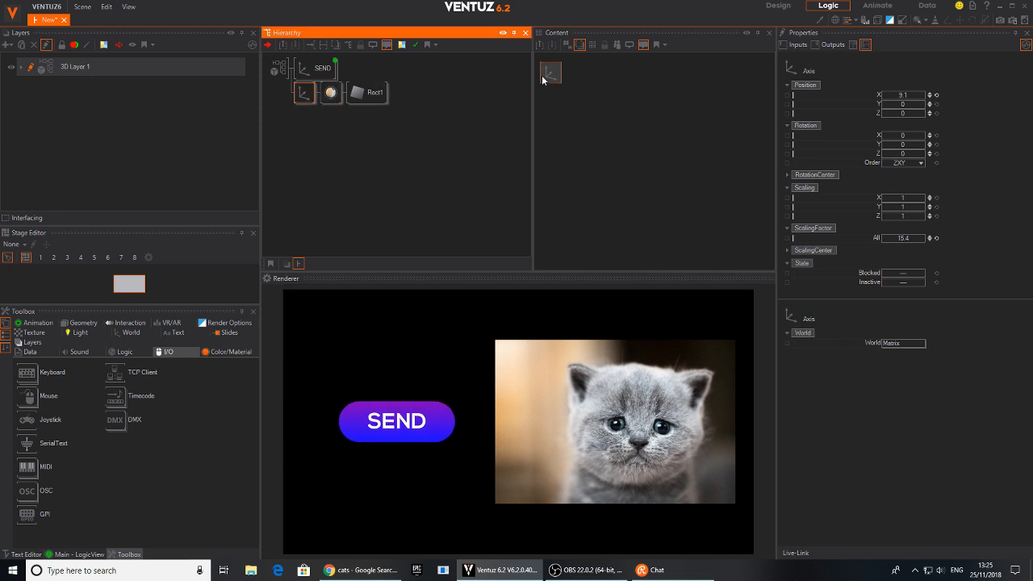
{"action": "left_click", "coordinate": [549, 73]}
{"action": "left_click", "coordinate": [300, 92]}
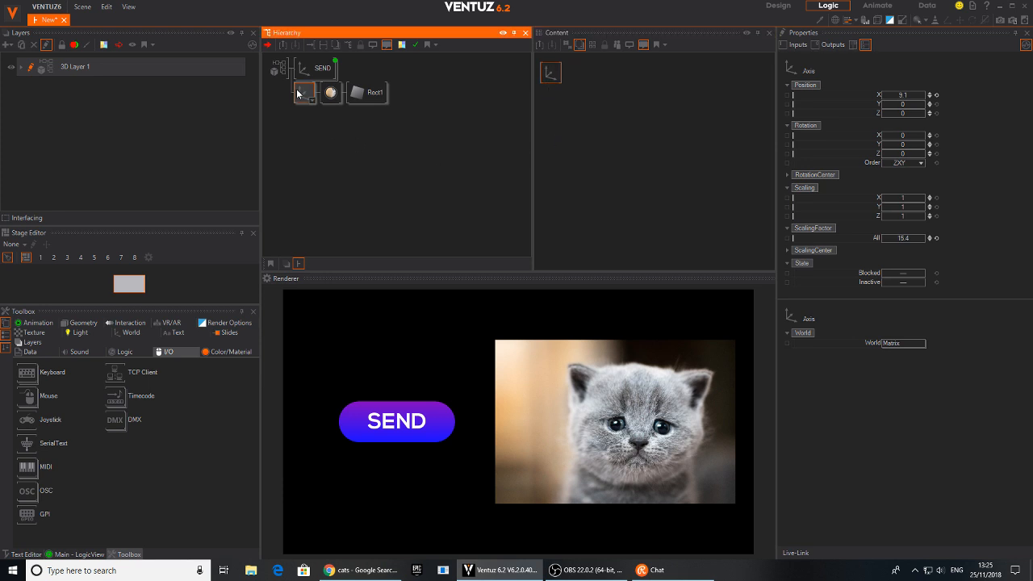
{"action": "left_click_drag", "start_coordinate": [548, 75], "coordinate": [564, 83]}
{"action": "left_click_drag", "start_coordinate": [902, 96], "coordinate": [881, 98]}
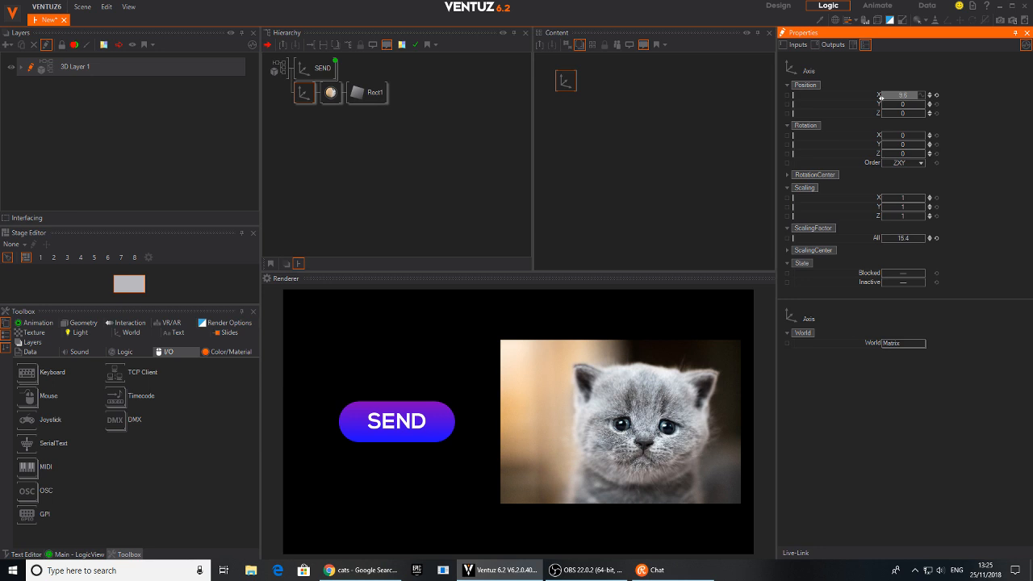
{"action": "left_click", "coordinate": [344, 108]}
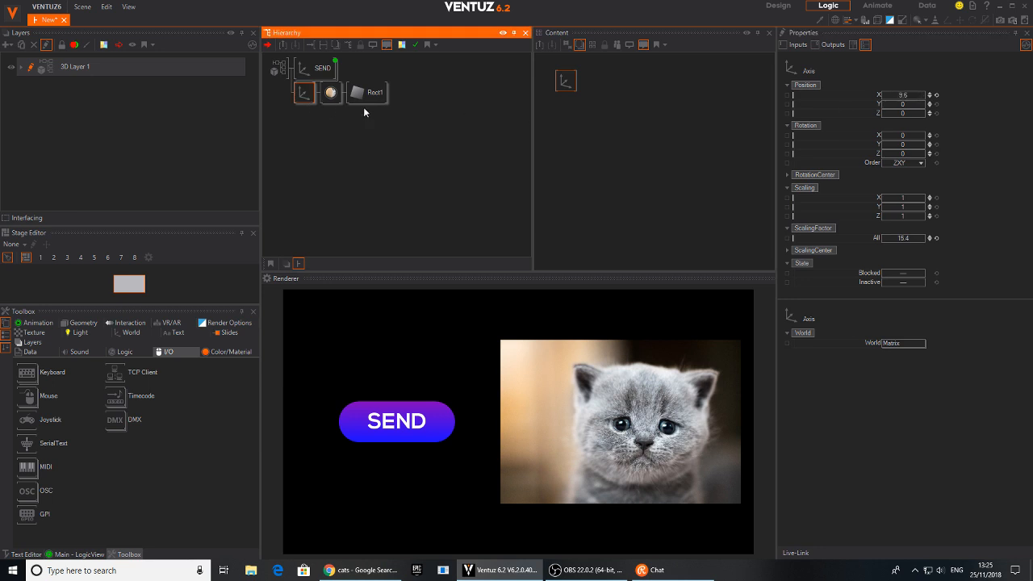
Step: Add a Mover node to the content of the cat picture's Axis
{"action": "left_click", "coordinate": [613, 113]}
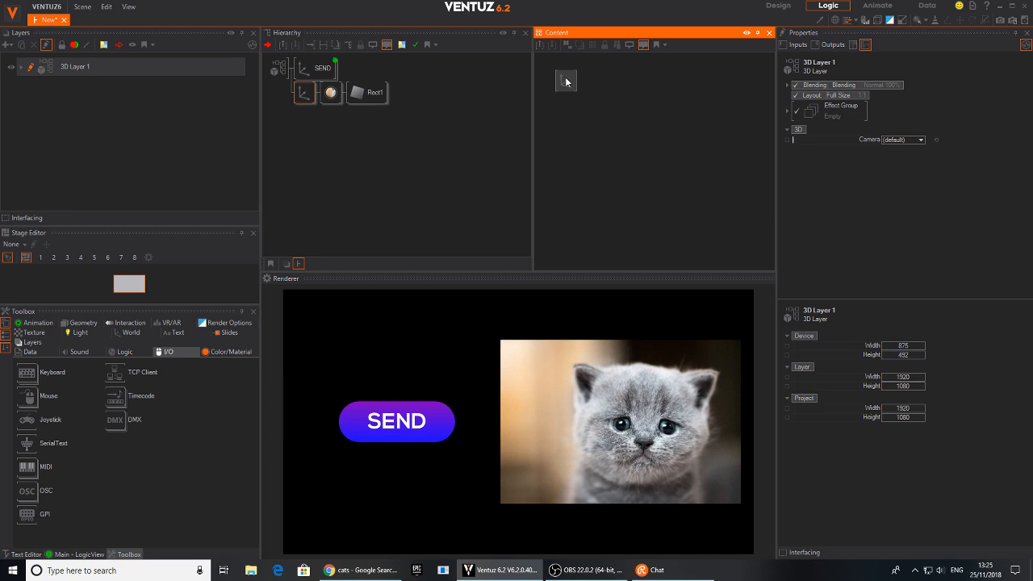
{"action": "left_click", "coordinate": [567, 81]}
{"action": "left_click", "coordinate": [597, 132]}
{"action": "double_click", "coordinate": [597, 128]}
{"action": "type", "text": "mov"}
{"action": "left_click", "coordinate": [606, 179]}
{"action": "left_click", "coordinate": [615, 114]}
Step: Copy the Axis's X position of 9.6 into the Mover's Max value
{"action": "left_click", "coordinate": [565, 80]}
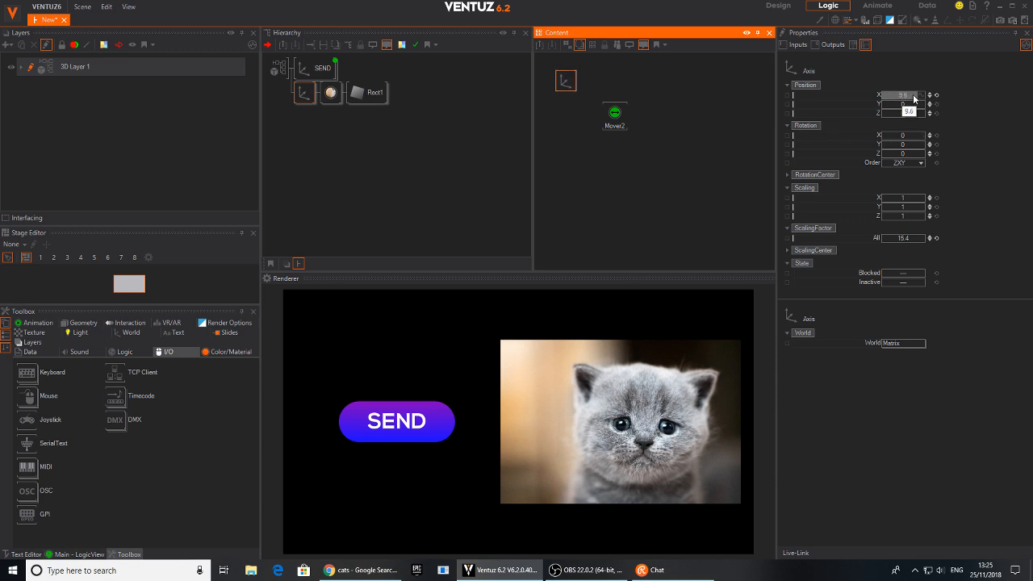
{"action": "left_click", "coordinate": [914, 98]}
{"action": "key", "text": "ctrl+c"}
{"action": "left_click", "coordinate": [616, 115]}
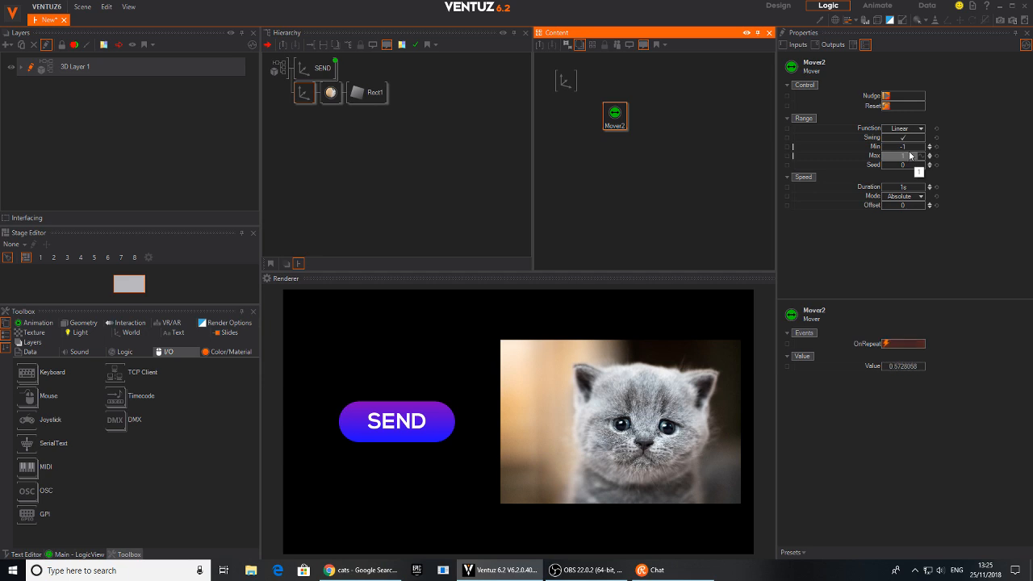
{"action": "left_click", "coordinate": [909, 156]}
{"action": "key", "text": "ctrl+v"}
{"action": "left_click", "coordinate": [952, 156]}
Step: Move the cat picture off screen to X 37.9 and set the Mover's Min to 37.9
{"action": "left_click", "coordinate": [566, 81]}
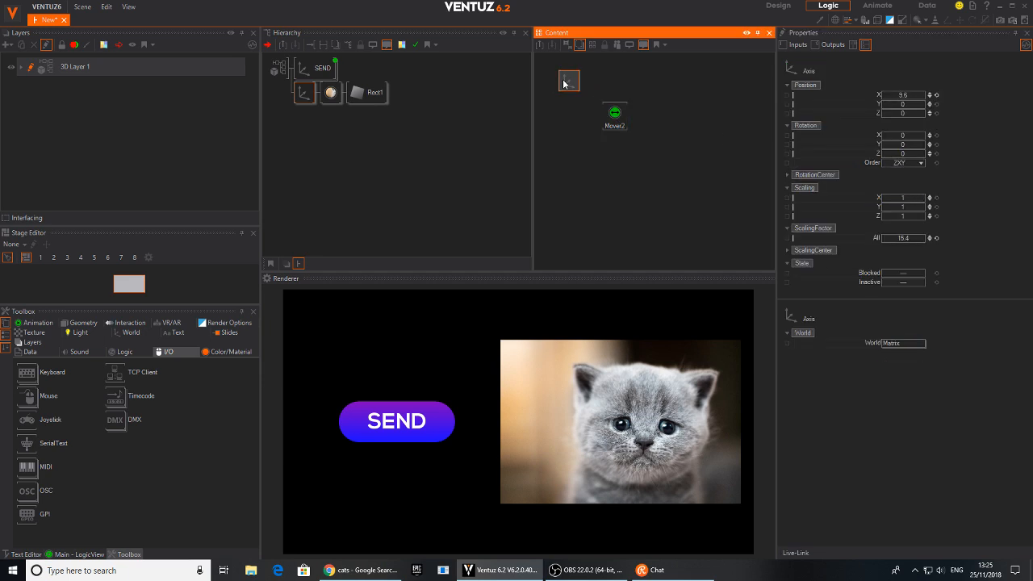
{"action": "left_click_drag", "start_coordinate": [885, 97], "coordinate": [961, 95]}
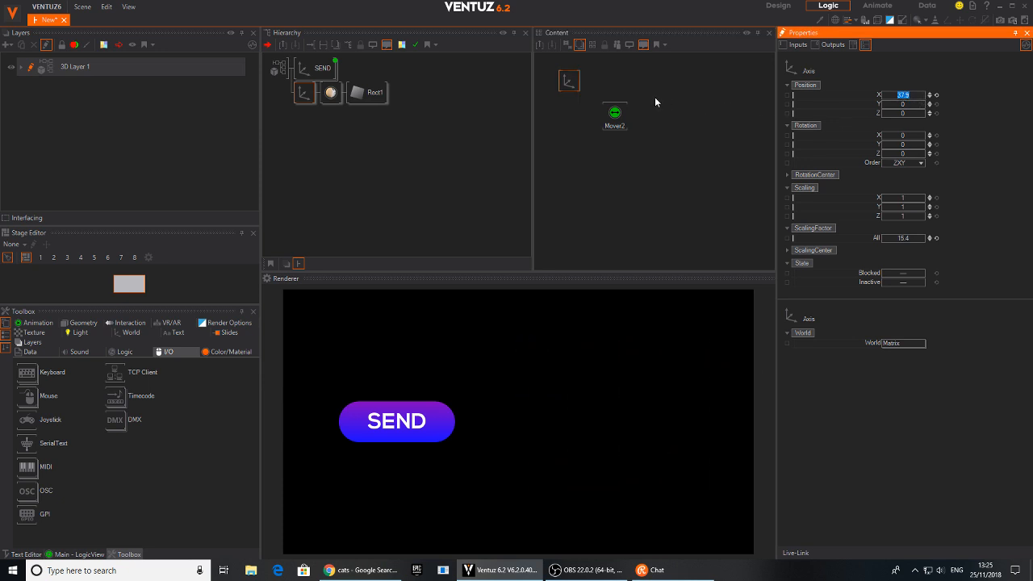
{"action": "left_click", "coordinate": [625, 116]}
{"action": "left_click", "coordinate": [913, 146]}
{"action": "type", "text": "37.9"}
{"action": "left_click", "coordinate": [1017, 160]}
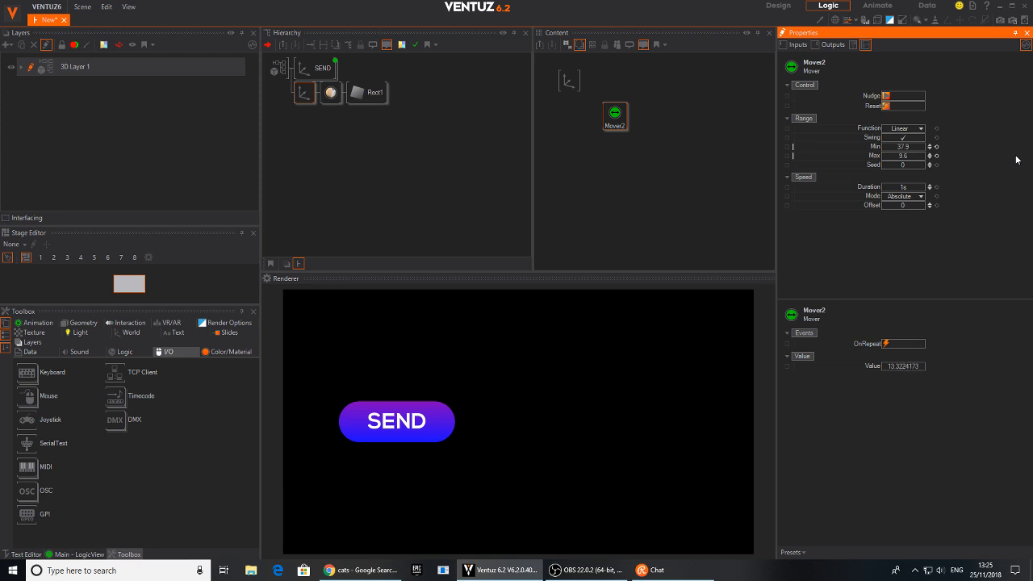
Step: Bind the Axis's X position to the Mover's output value
{"action": "left_click", "coordinate": [569, 81]}
{"action": "left_click_drag", "start_coordinate": [794, 96], "coordinate": [618, 122]}
{"action": "left_click", "coordinate": [619, 123]}
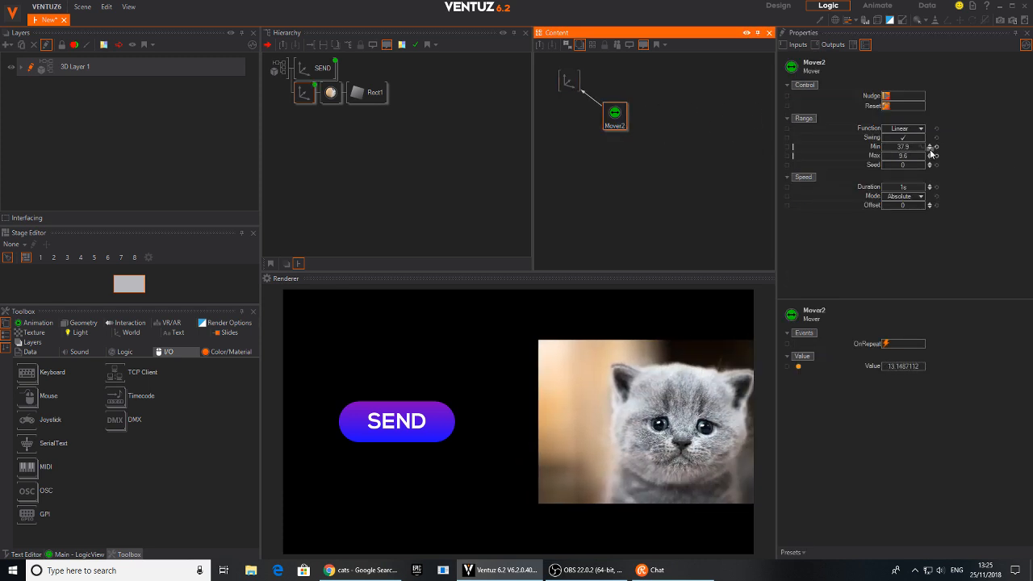
Step: Set the Mover to OneShot mode with Swing disabled, and nudge it to test the cat picture's slide-in
{"action": "left_click", "coordinate": [920, 196]}
{"action": "left_click", "coordinate": [903, 222]}
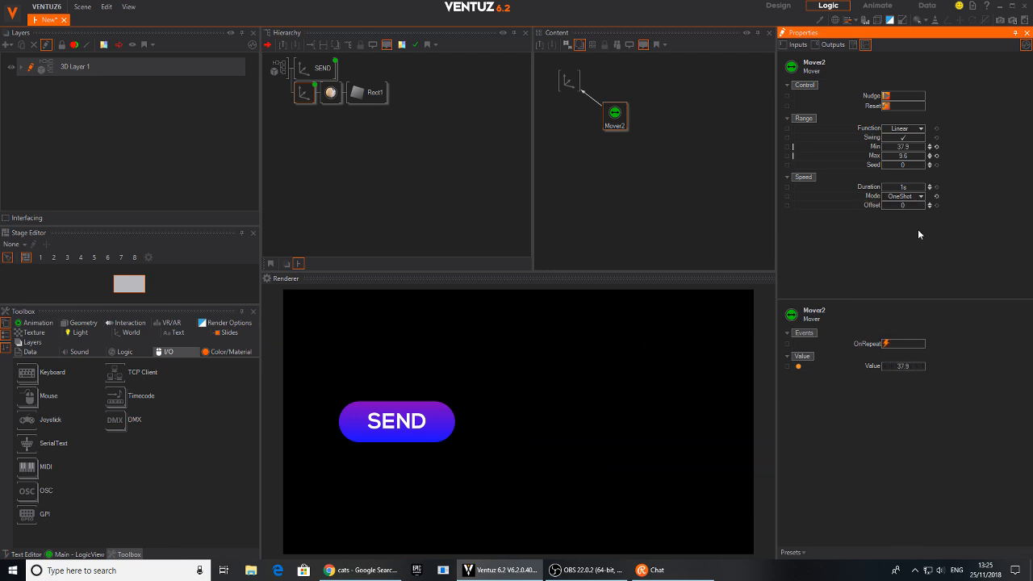
{"action": "left_click", "coordinate": [886, 96]}
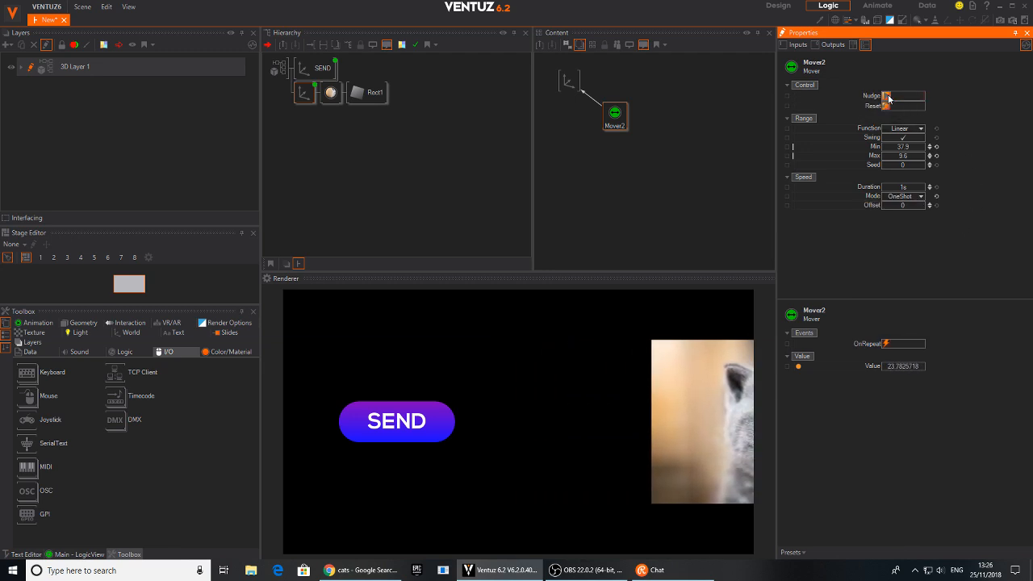
{"action": "left_click", "coordinate": [903, 137]}
{"action": "left_click", "coordinate": [887, 96]}
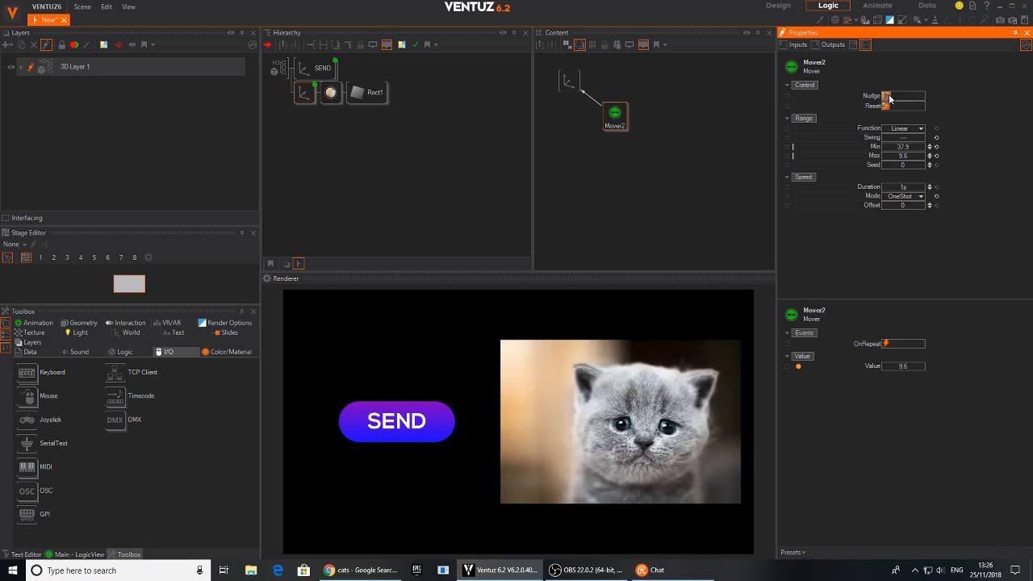
Step: Delete the Mover node that drives the cat picture's Axis
{"action": "left_click", "coordinate": [607, 118]}
{"action": "key", "text": "Delete"}
{"action": "left_click", "coordinate": [568, 88]}
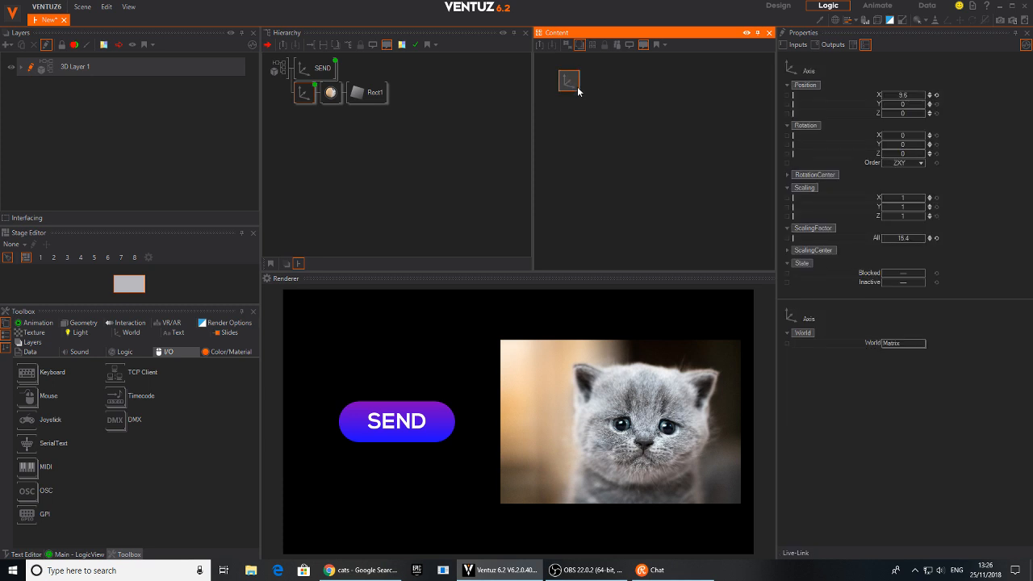
Step: Add a Keyframe Animation node to the cat picture's content and bind the Axis's X position to it
{"action": "left_click", "coordinate": [635, 121]}
{"action": "left_click", "coordinate": [567, 85]}
{"action": "left_click", "coordinate": [581, 207]}
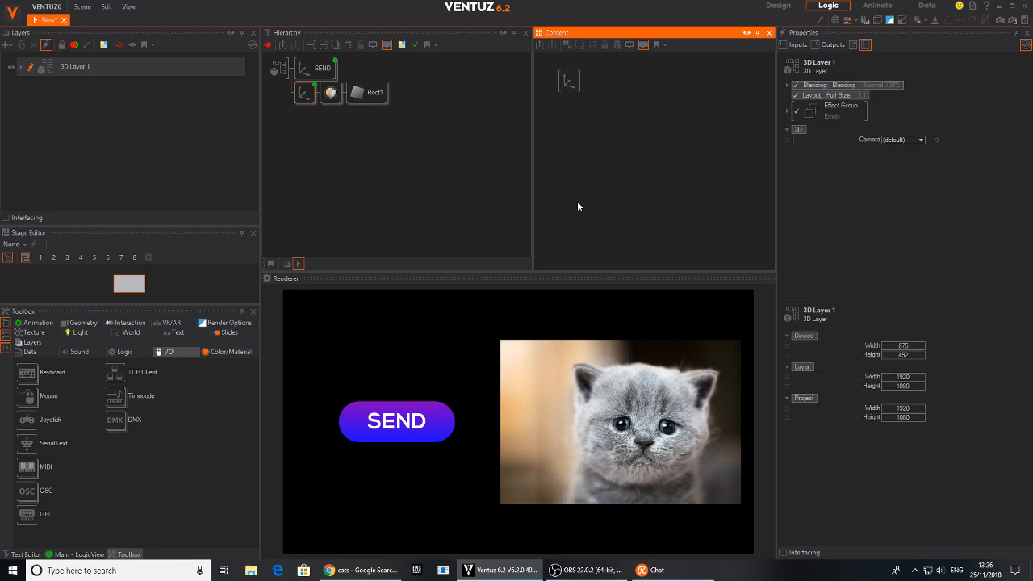
{"action": "double_click", "coordinate": [610, 116]}
{"action": "type", "text": "key"}
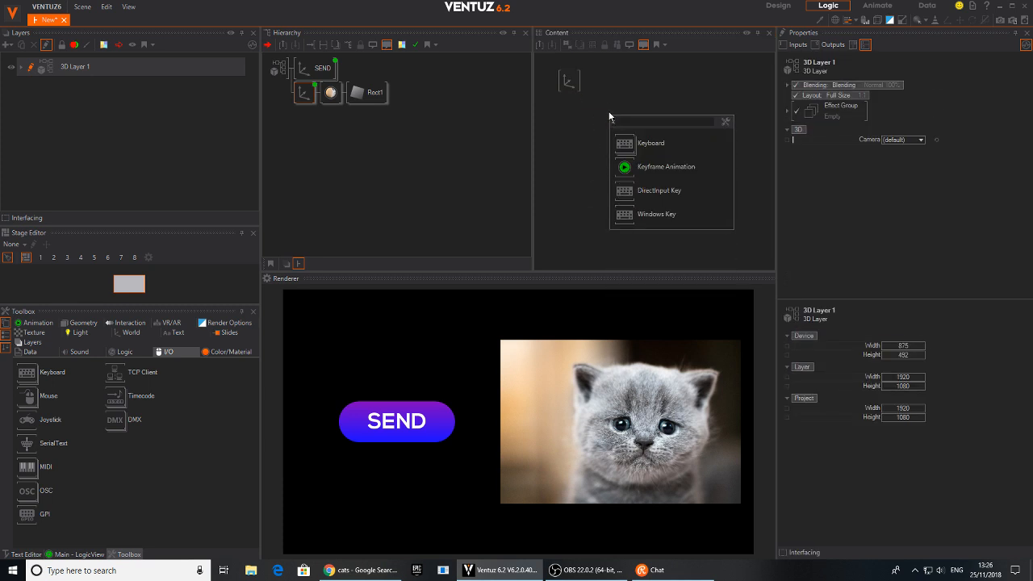
{"action": "key", "text": "Down"}
{"action": "key", "text": "Down"}
{"action": "key", "text": "Return"}
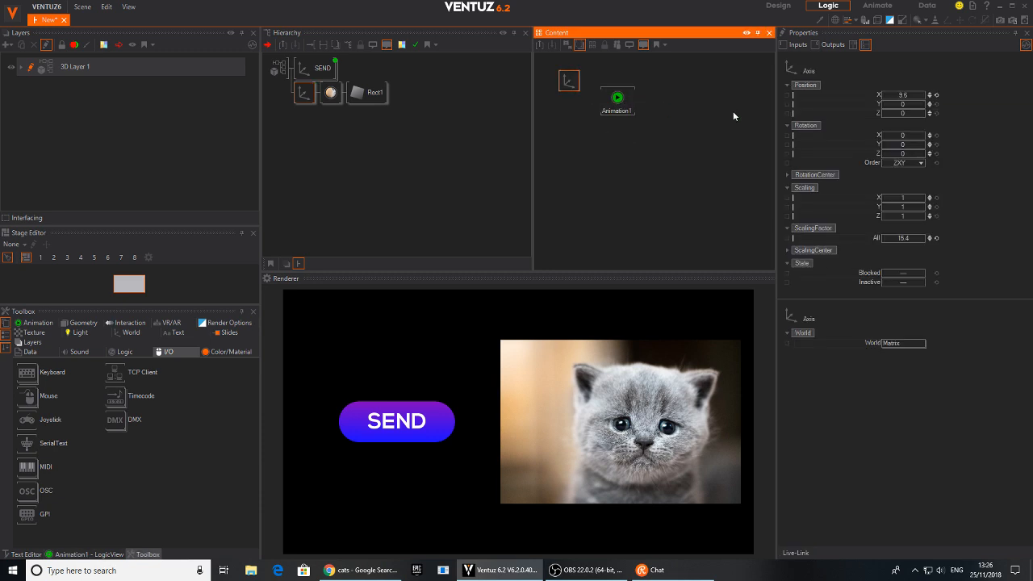
{"action": "left_click", "coordinate": [616, 106]}
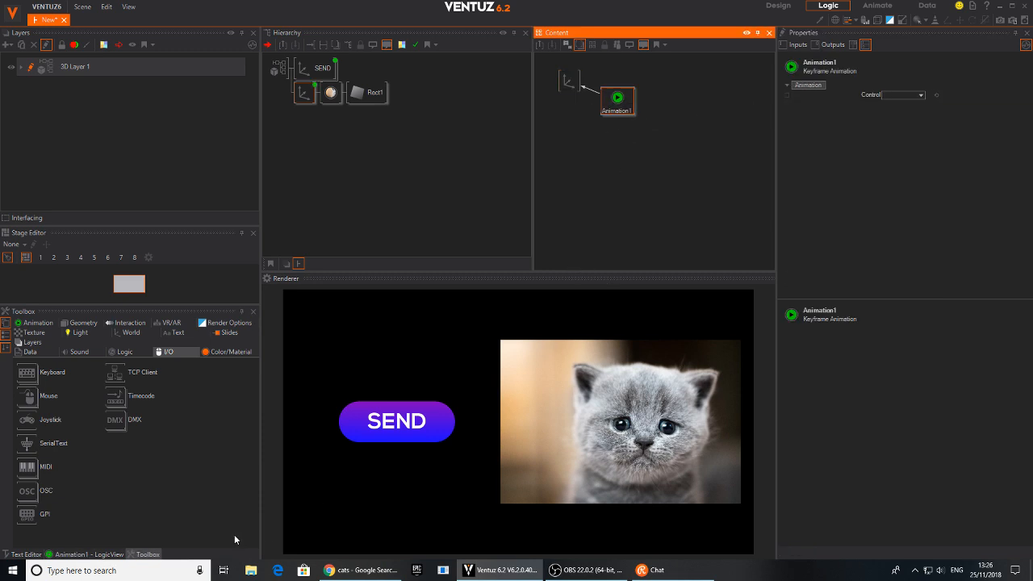
Step: Show the keyframe animation in an enlarged time view and set its timeline units to seconds
{"action": "left_click", "coordinate": [86, 555]}
{"action": "left_click_drag", "start_coordinate": [259, 406], "coordinate": [449, 410]}
{"action": "left_click", "coordinate": [148, 326]}
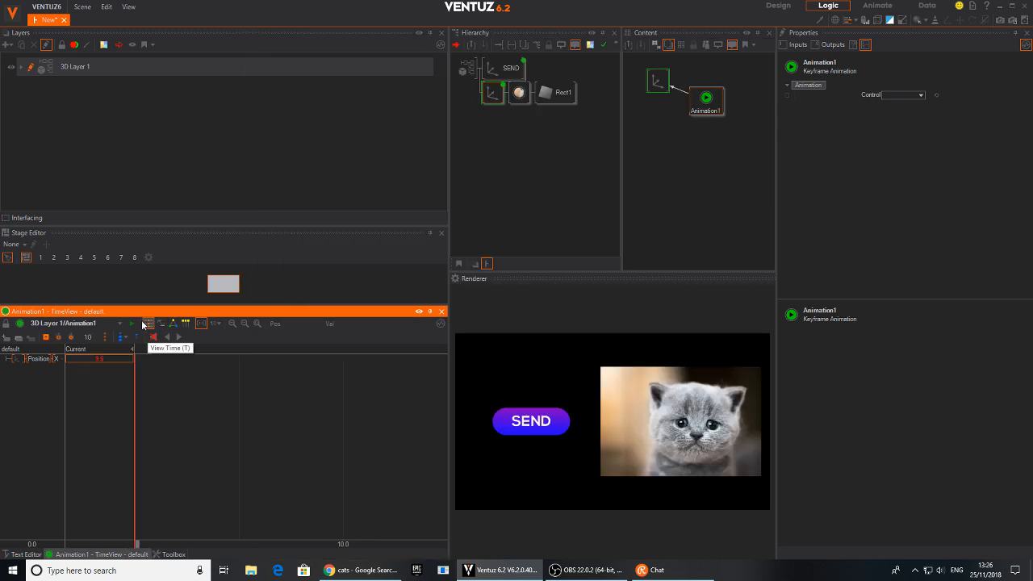
{"action": "left_click", "coordinate": [214, 324]}
{"action": "left_click", "coordinate": [240, 346]}
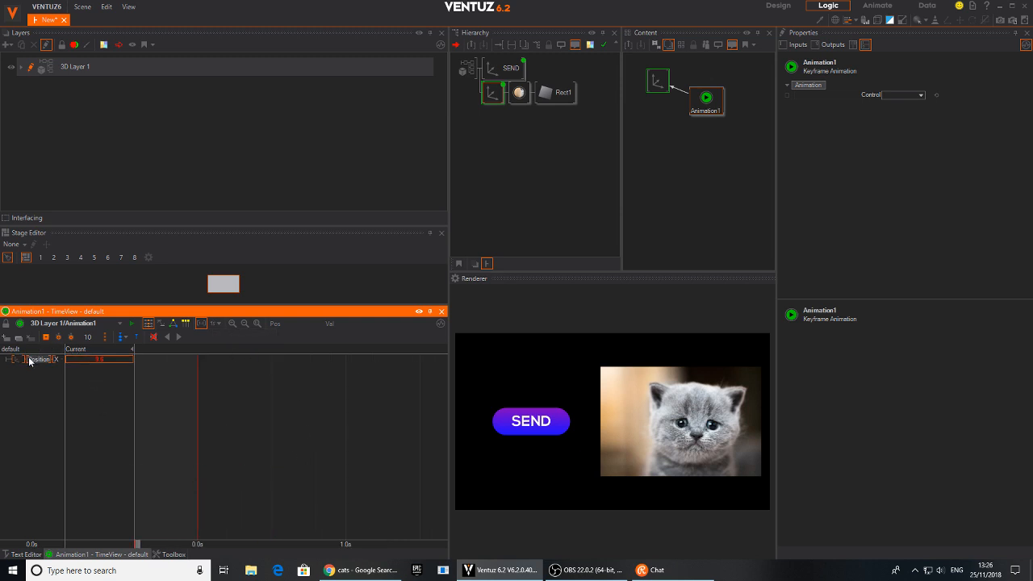
Step: Keyframe the Axis's X position at 0.5 s and at 0 s, setting the 0 s value to 33.9
{"action": "left_click", "coordinate": [264, 417]}
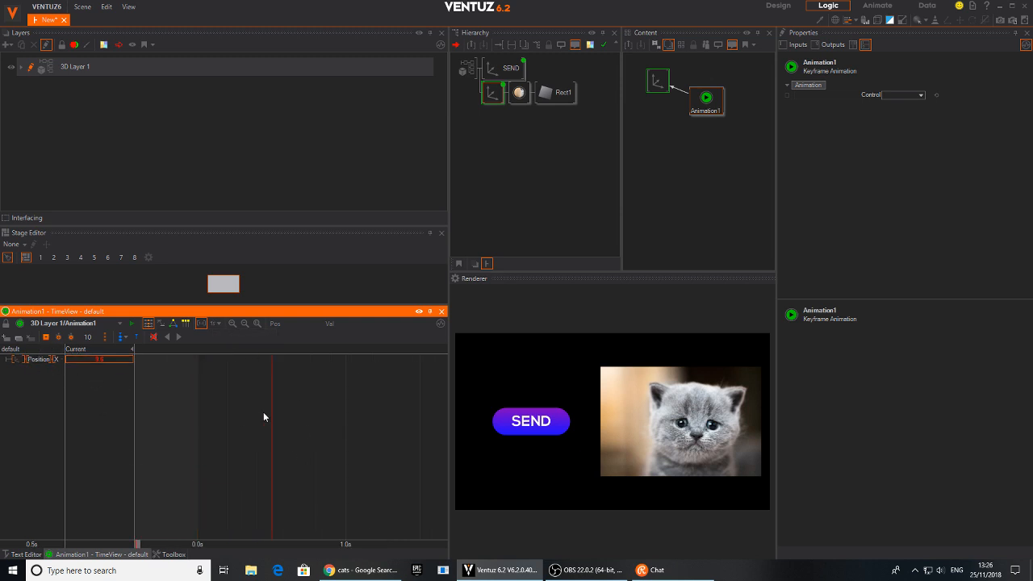
{"action": "left_click", "coordinate": [61, 340]}
{"action": "left_click", "coordinate": [198, 416]}
{"action": "left_click", "coordinate": [45, 339]}
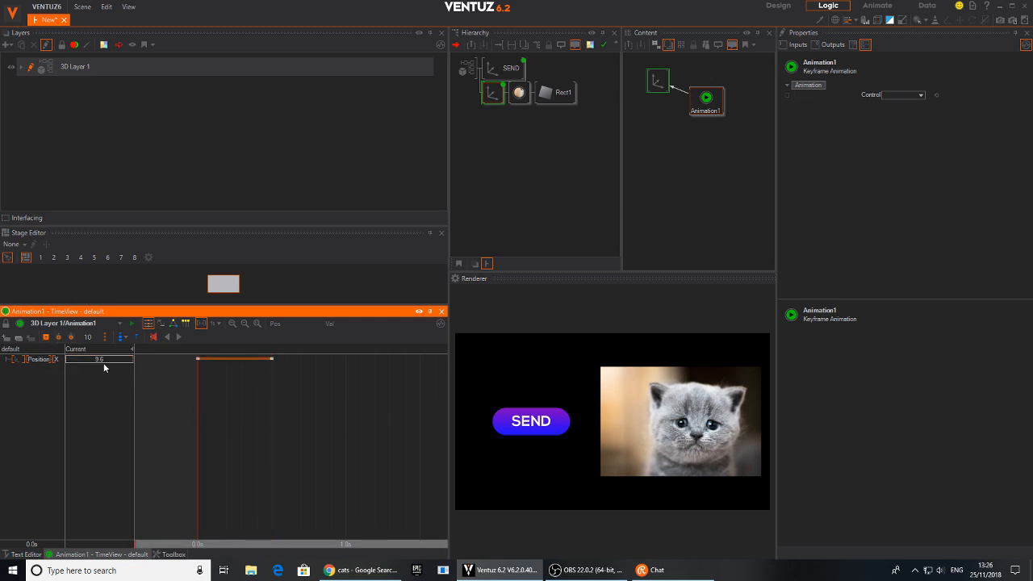
{"action": "left_click_drag", "start_coordinate": [100, 360], "coordinate": [133, 359]}
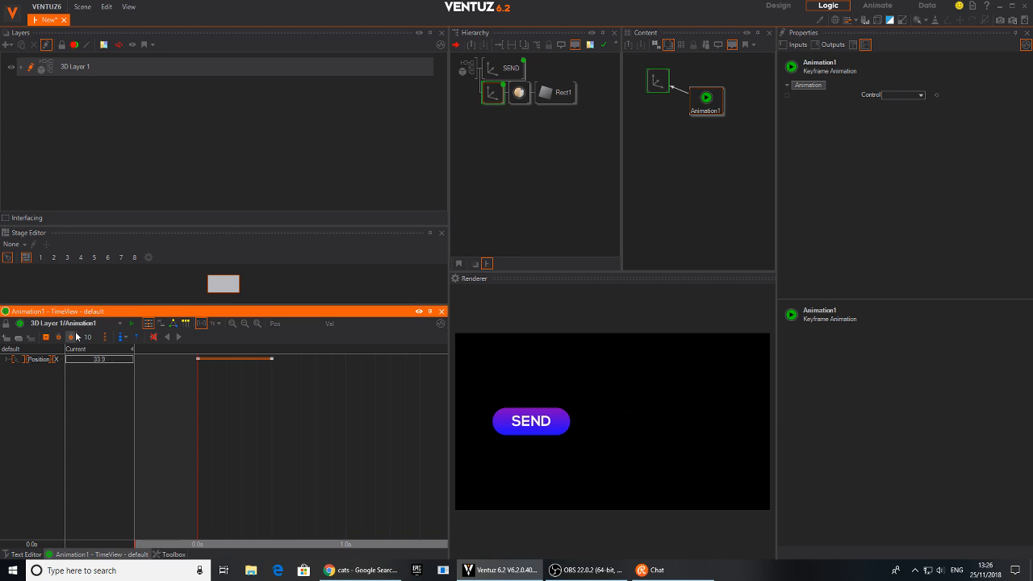
Step: Create a new animation state at each of the two keyframes, 0 s and 0.5 s
{"action": "left_click", "coordinate": [119, 336]}
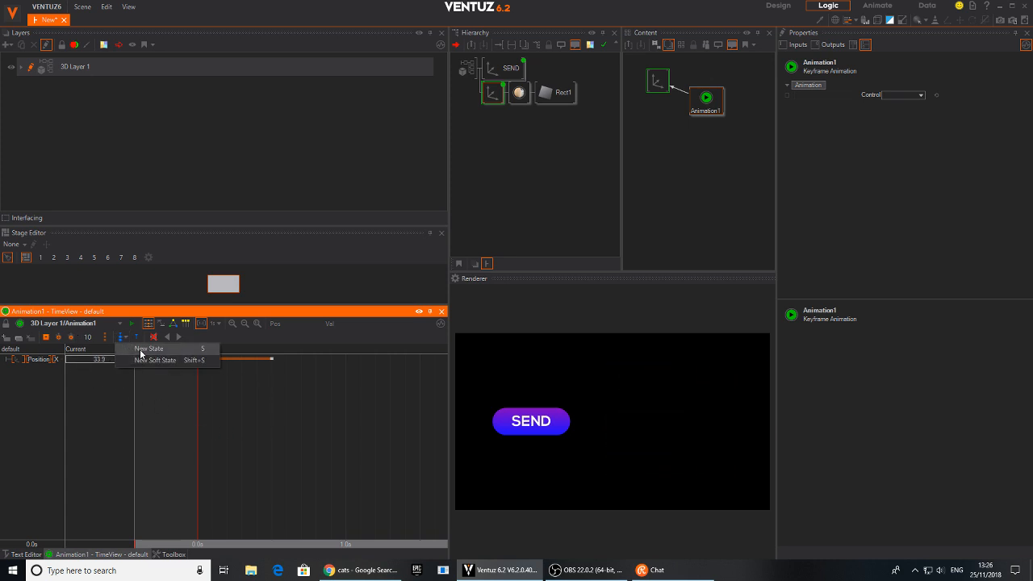
{"action": "left_click", "coordinate": [141, 352]}
{"action": "left_click", "coordinate": [120, 337]}
{"action": "left_click", "coordinate": [141, 348]}
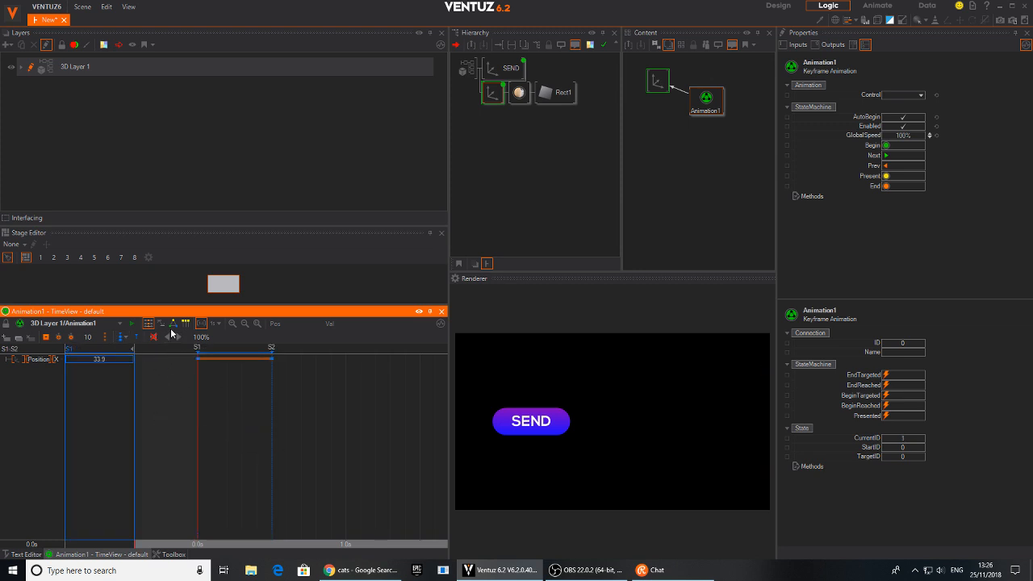
Step: Space the two states apart in the logic view and rename them OUT and CAT_SENT
{"action": "left_click", "coordinate": [173, 324]}
{"action": "left_click_drag", "start_coordinate": [176, 361], "coordinate": [254, 377]}
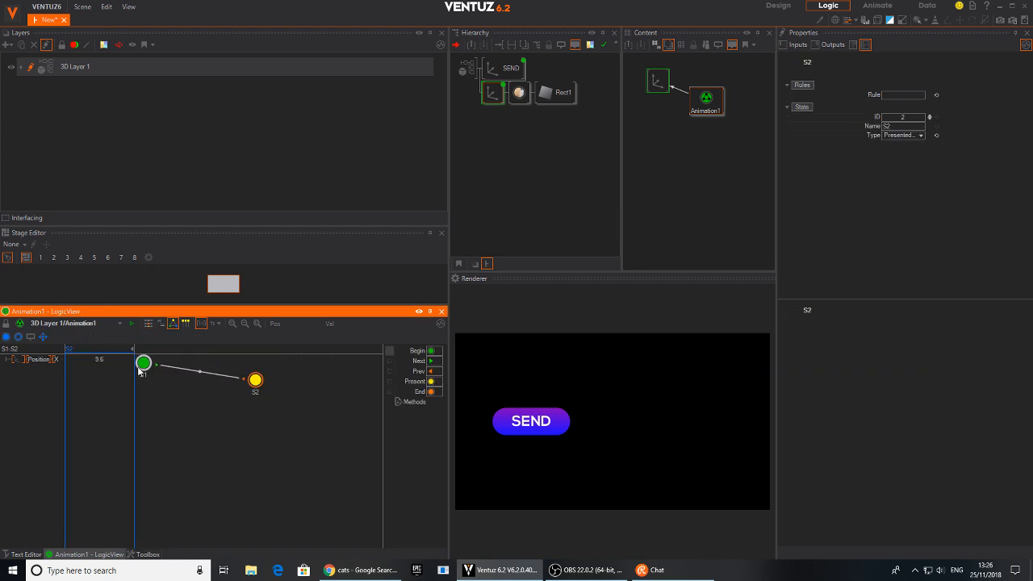
{"action": "left_click_drag", "start_coordinate": [142, 363], "coordinate": [164, 398]}
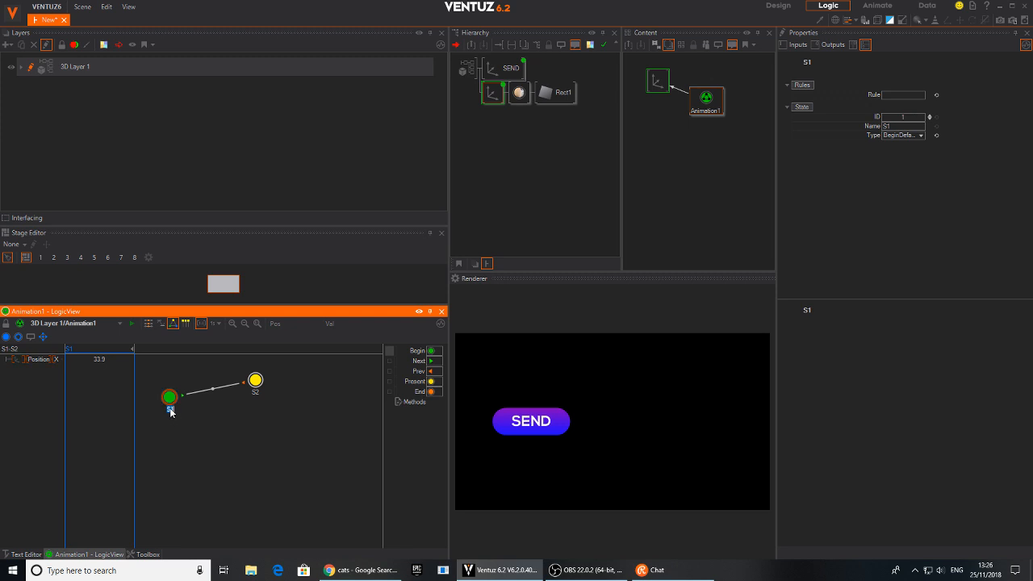
{"action": "type", "text": "T"}
{"action": "key", "text": "Return"}
{"action": "key", "text": "Return"}
{"action": "left_click_drag", "start_coordinate": [253, 387], "coordinate": [250, 394]}
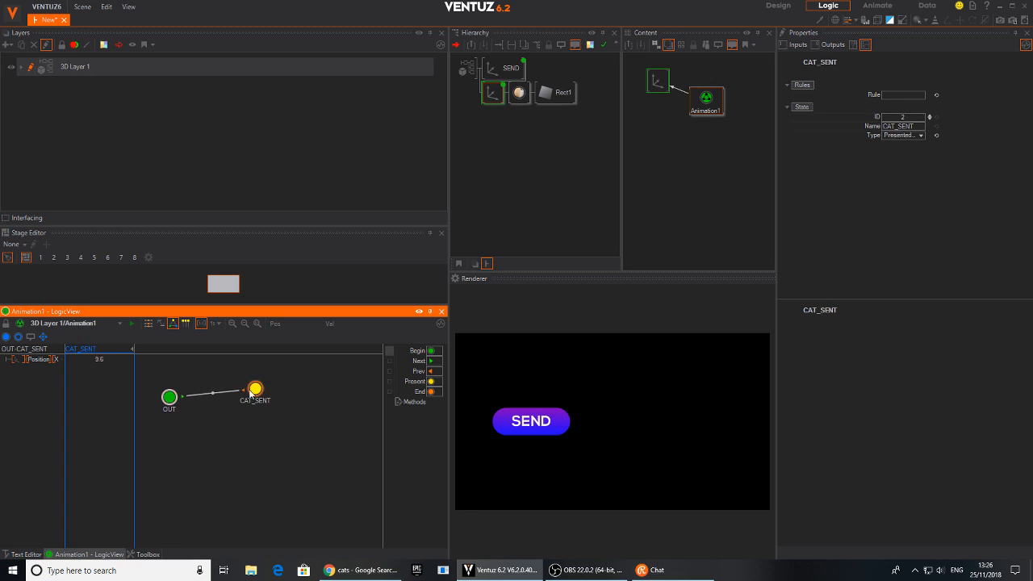
Step: Test the cat picture's slide-in and slide-out by triggering the animation's Next, Prev and Begin methods
{"action": "left_click", "coordinate": [149, 324]}
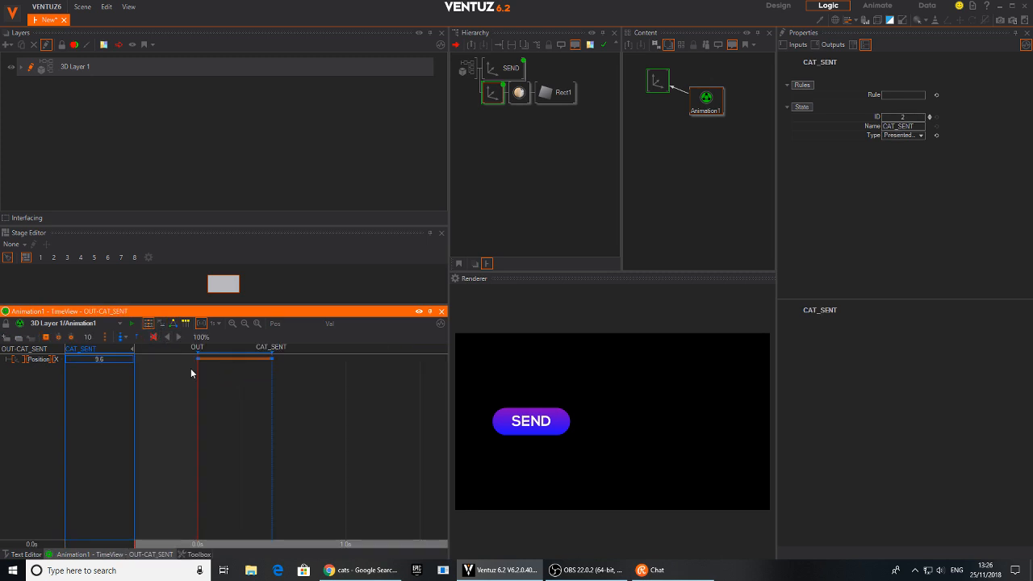
{"action": "left_click", "coordinate": [707, 100]}
{"action": "left_click", "coordinate": [888, 154]}
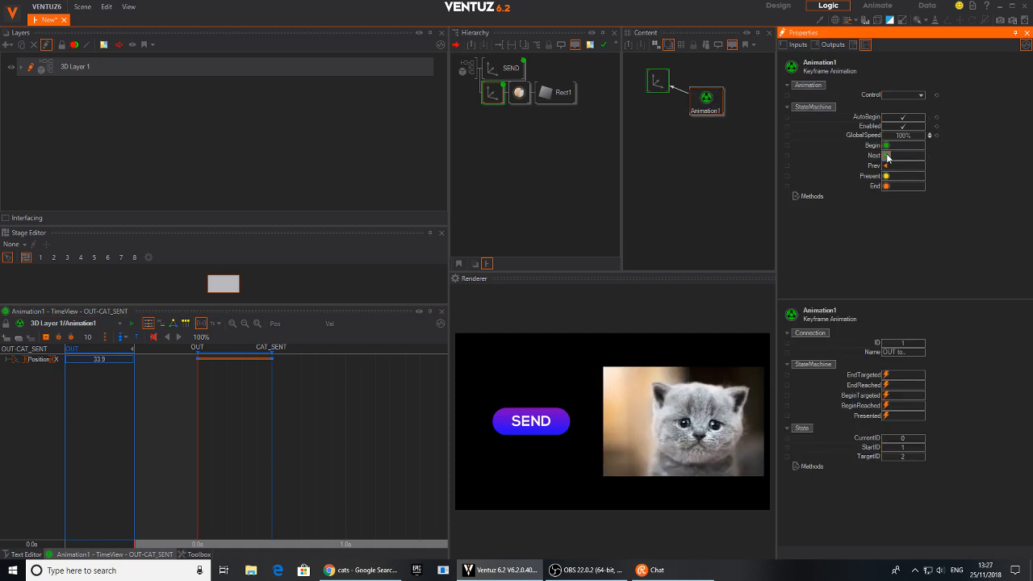
{"action": "left_click", "coordinate": [886, 146]}
{"action": "left_click", "coordinate": [887, 155]}
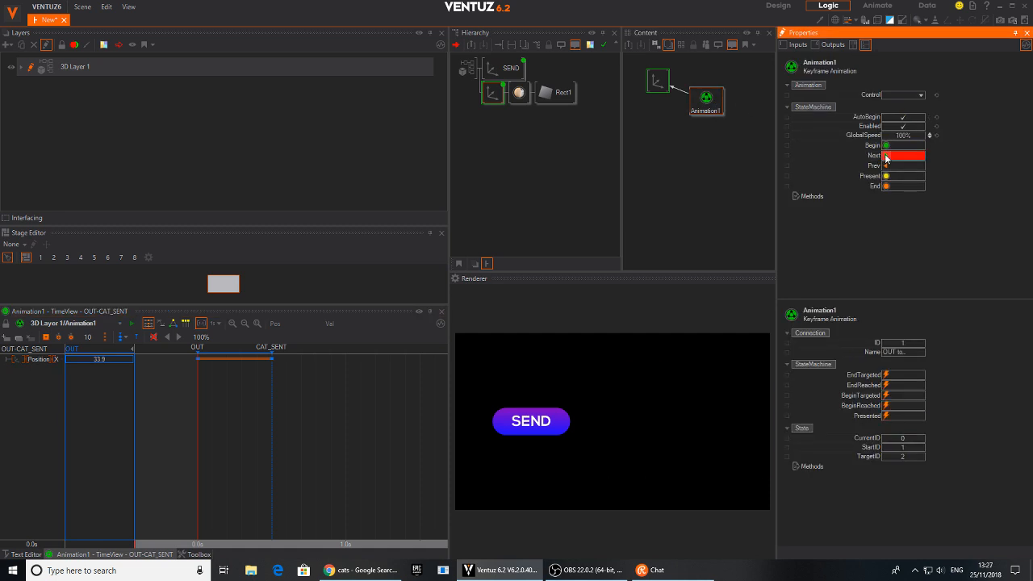
{"action": "left_click", "coordinate": [886, 165]}
{"action": "left_click", "coordinate": [887, 155]}
{"action": "left_click", "coordinate": [887, 166]}
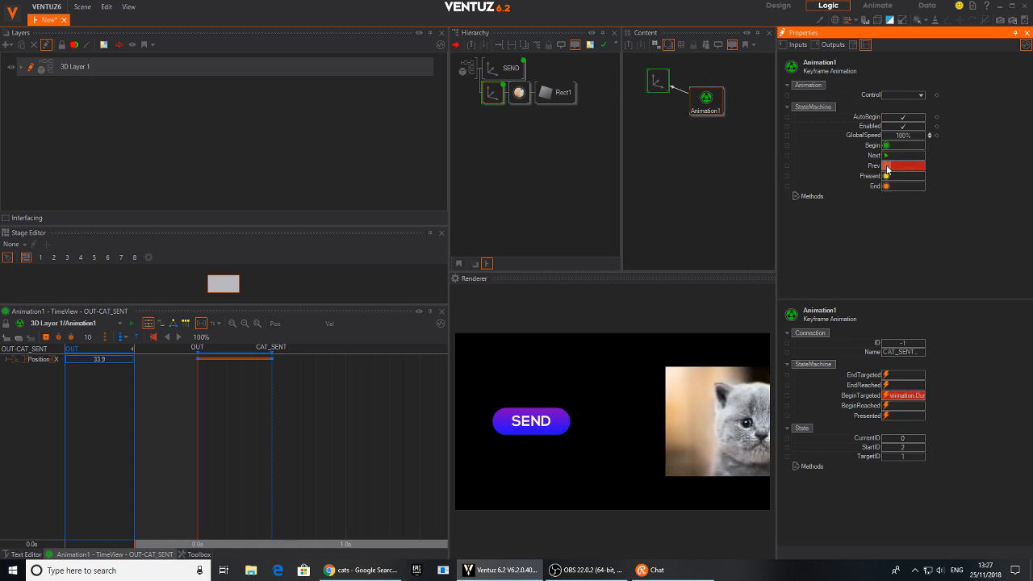
{"action": "left_click", "coordinate": [886, 156]}
{"action": "left_click", "coordinate": [886, 166]}
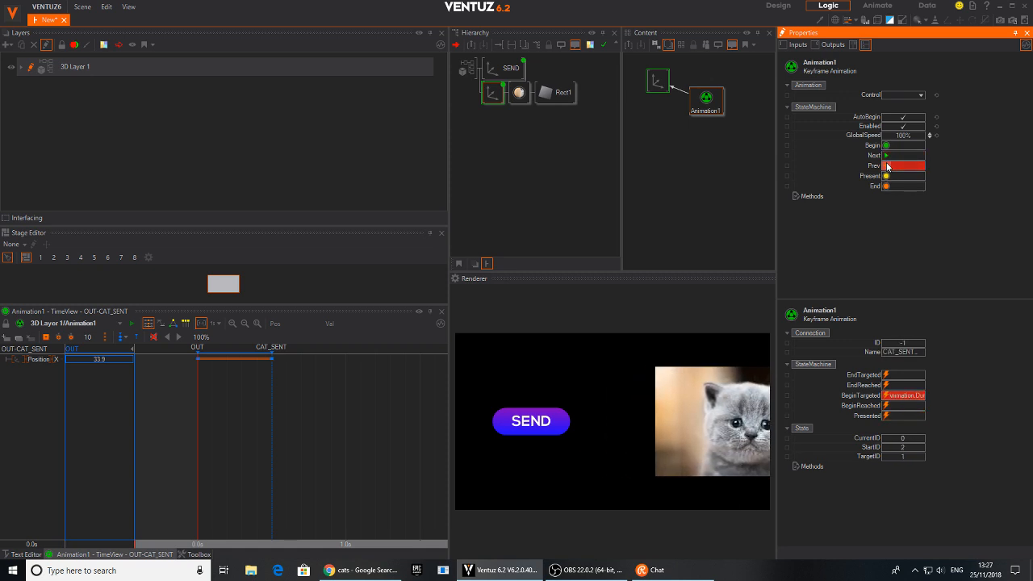
{"action": "left_click", "coordinate": [886, 156]}
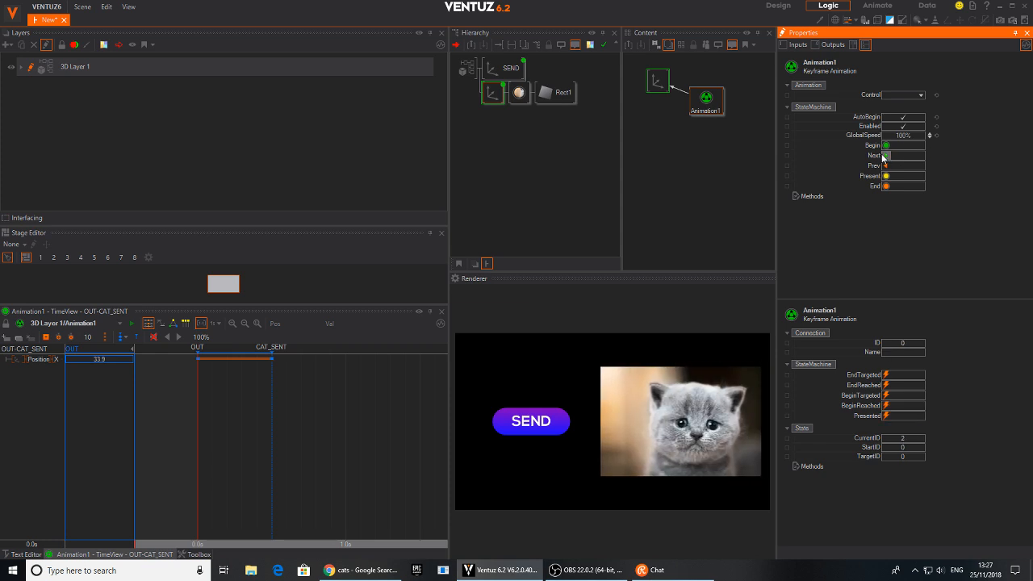
Step: Connect the CAT_SENT state to itself in the logic view and show the resulting path in the time view
{"action": "left_click", "coordinate": [173, 323]}
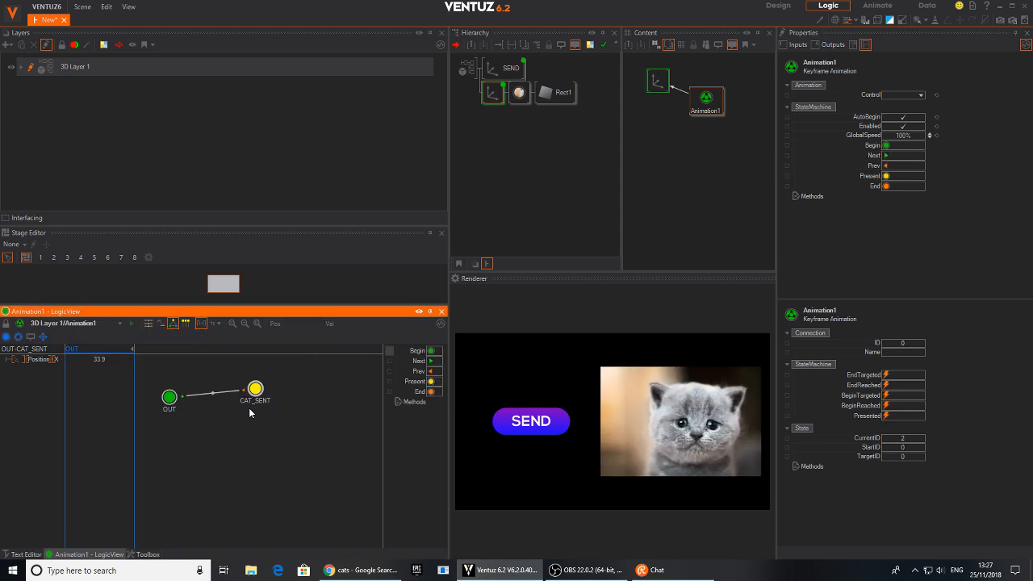
{"action": "left_click", "coordinate": [506, 481]}
{"action": "left_click_drag", "start_coordinate": [255, 391], "coordinate": [262, 413]}
{"action": "left_click", "coordinate": [148, 323]}
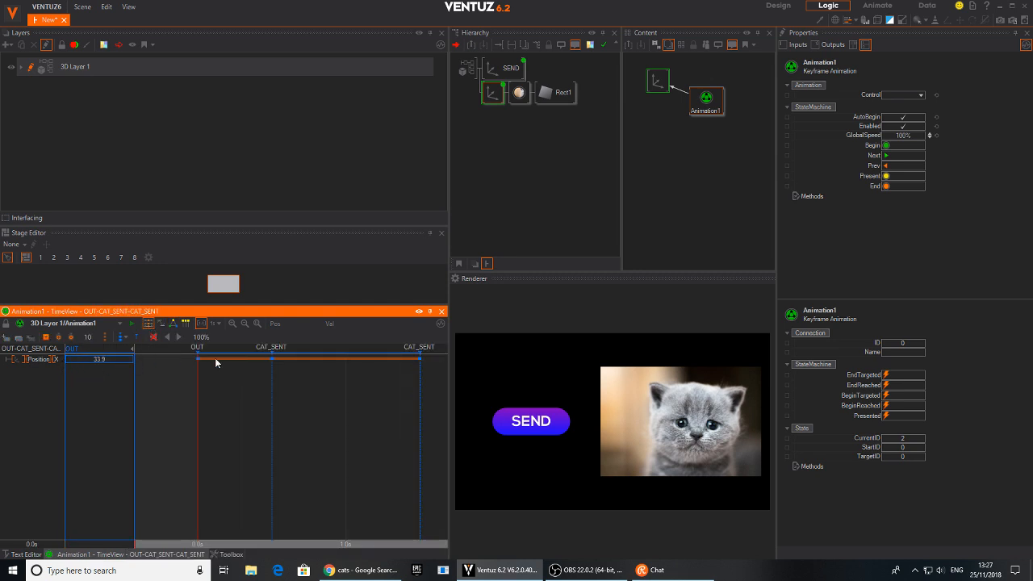
Step: Add an X position keyframe with value 34.6 at 1.0 s, between the two CAT_SENT state marks
{"action": "mouse_move", "coordinate": [390, 348]}
{"action": "left_mouse_down"}
{"action": "mouse_move", "coordinate": [330, 349]}
{"action": "mouse_move", "coordinate": [390, 348]}
{"action": "left_mouse_up"}
{"action": "left_click_drag", "start_coordinate": [286, 443], "coordinate": [315, 428]}
{"action": "left_click", "coordinate": [46, 338]}
{"action": "left_click_drag", "start_coordinate": [103, 361], "coordinate": [132, 361]}
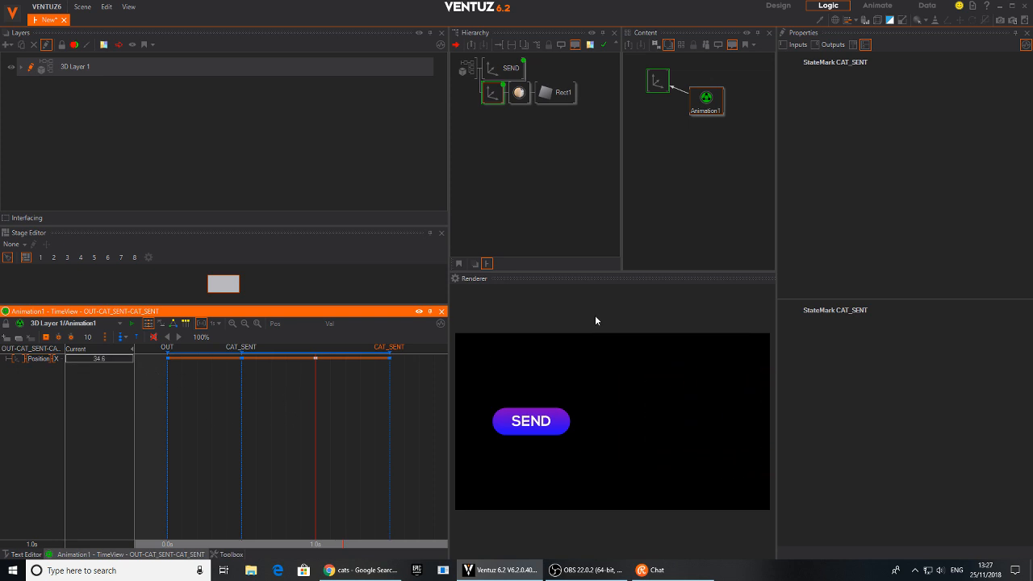
Step: Auto-connect the animation's states with the Create Animate Rules option
{"action": "left_click", "coordinate": [705, 100]}
{"action": "left_click_drag", "start_coordinate": [316, 369], "coordinate": [240, 372]}
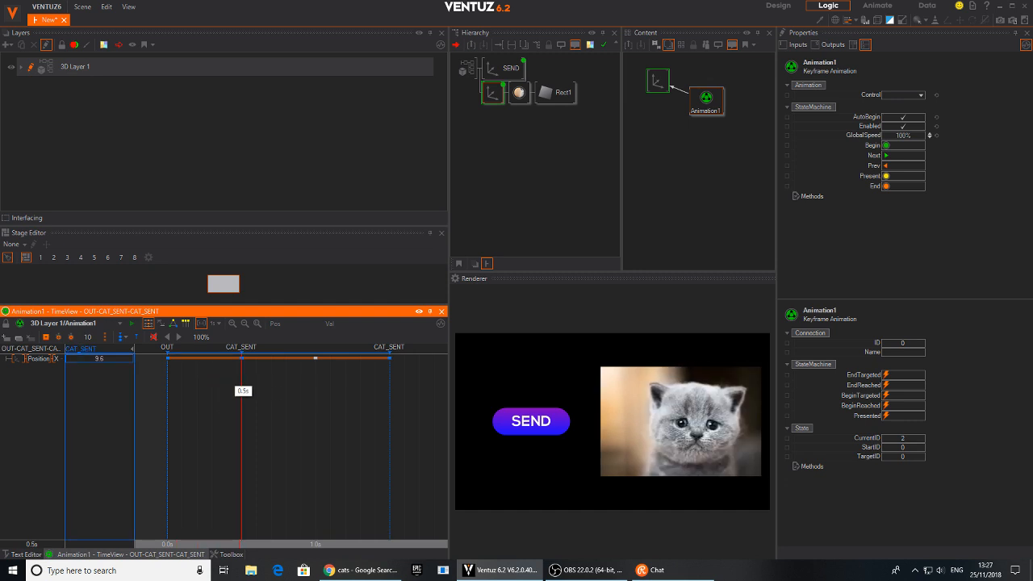
{"action": "left_click", "coordinate": [714, 103]}
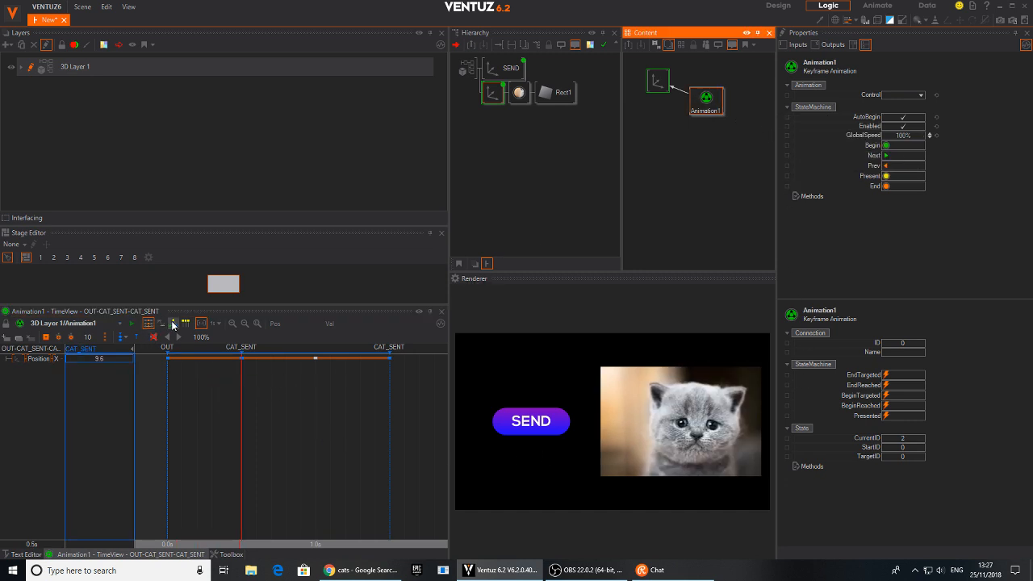
{"action": "left_click", "coordinate": [171, 323]}
{"action": "left_click", "coordinate": [43, 337]}
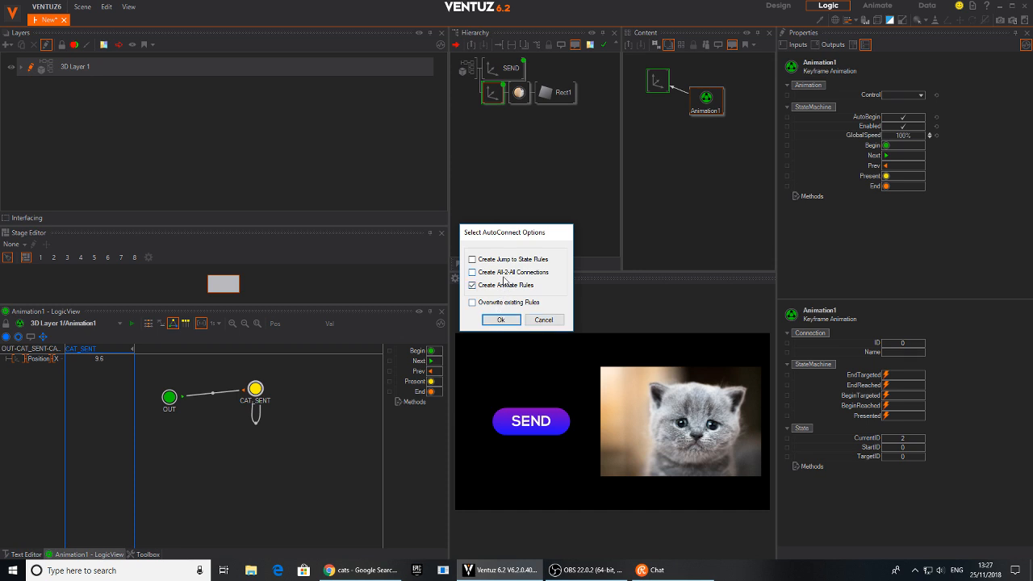
{"action": "left_click", "coordinate": [503, 319]}
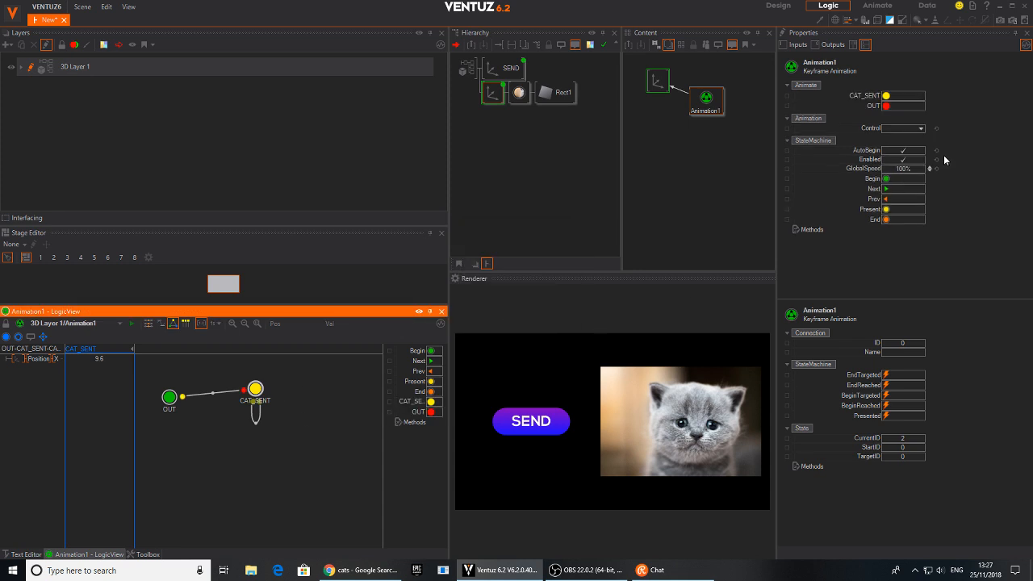
Step: Test the animation by triggering CAT_SENT and OUT alternately, including CAT_SENT twice in a row
{"action": "left_click", "coordinate": [887, 96]}
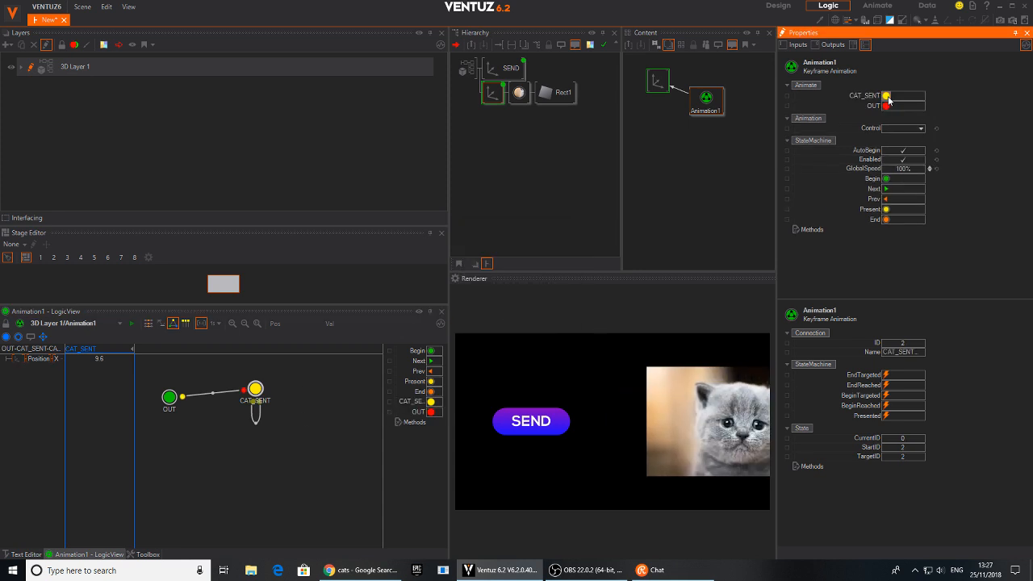
{"action": "left_click", "coordinate": [886, 105]}
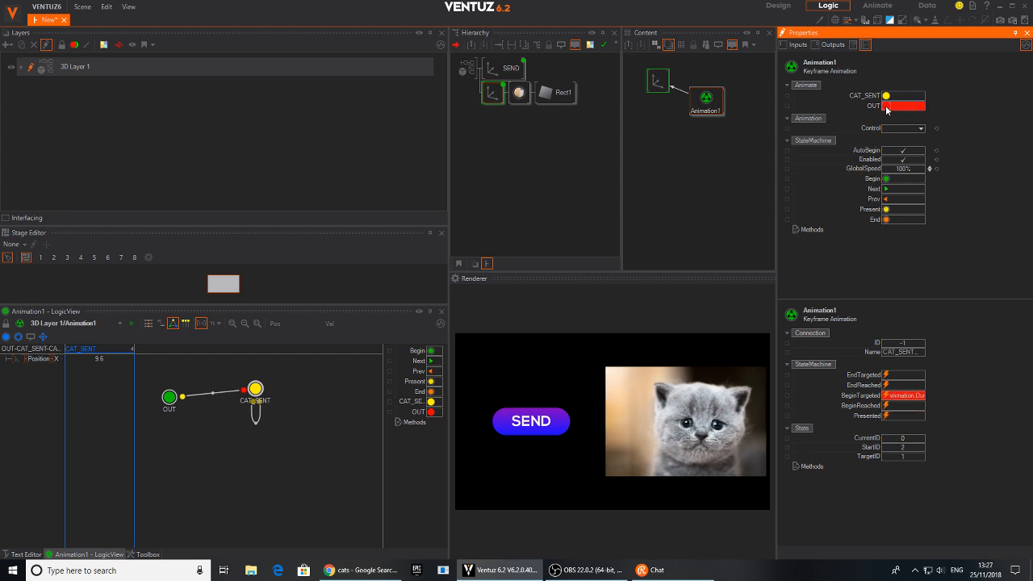
{"action": "left_click", "coordinate": [886, 97]}
{"action": "left_click", "coordinate": [886, 107]}
{"action": "left_click", "coordinate": [887, 96]}
{"action": "left_click", "coordinate": [888, 97]}
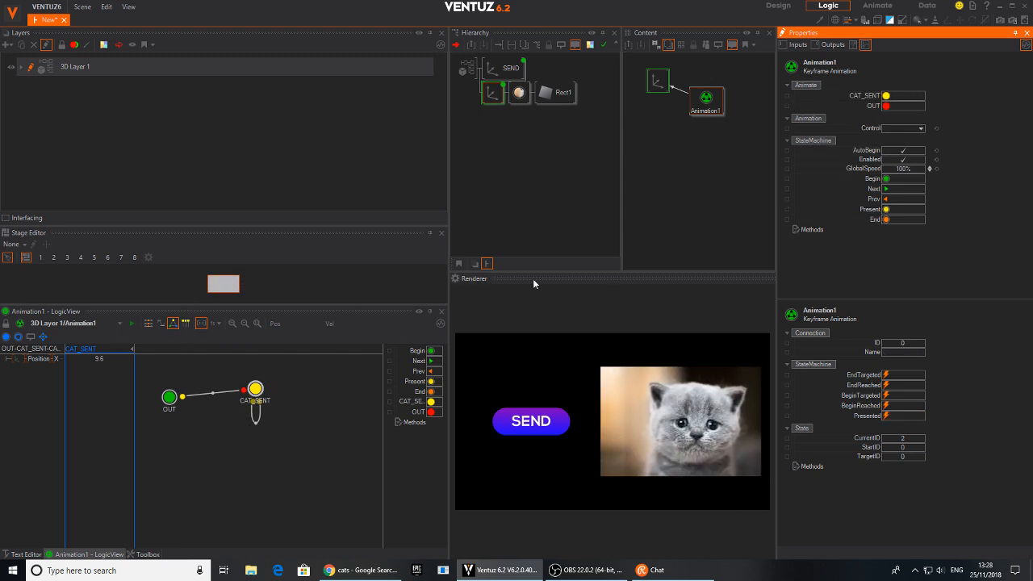
Step: Inspect the 1.0 s keyframe in the time view and scrub between it and the CAT_SENT state at 0.5 s
{"action": "left_click", "coordinate": [147, 324]}
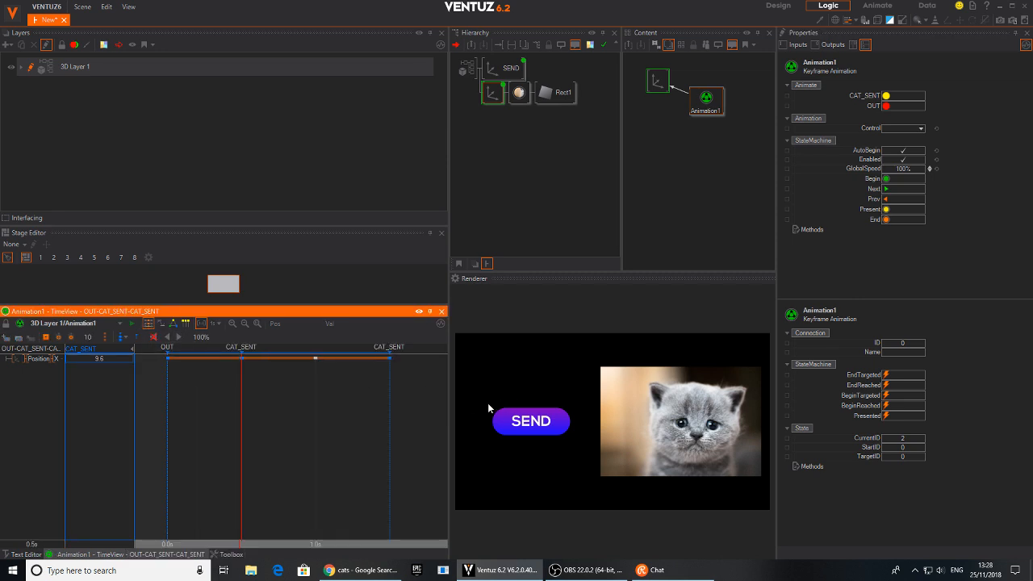
{"action": "left_click", "coordinate": [314, 358]}
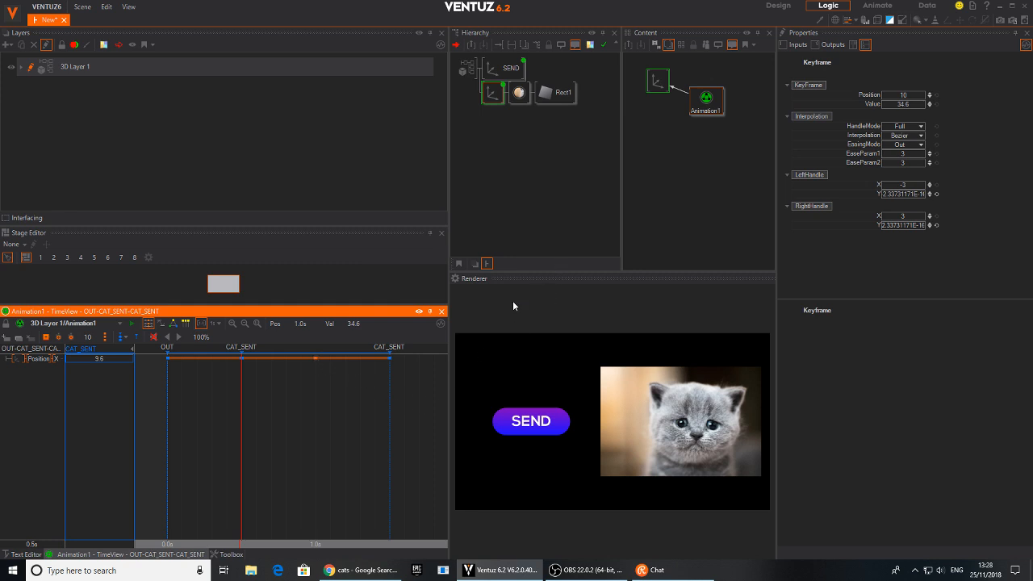
{"action": "left_click_drag", "start_coordinate": [302, 394], "coordinate": [315, 393]}
{"action": "mouse_move", "coordinate": [315, 355]}
{"action": "left_mouse_down"}
{"action": "mouse_move", "coordinate": [269, 368]}
{"action": "mouse_move", "coordinate": [240, 357]}
{"action": "left_mouse_up"}
Step: Rename the Keyframe Animation node to CAT
{"action": "left_click_drag", "start_coordinate": [711, 102], "coordinate": [708, 112]}
{"action": "type", "text": "CAT"}
{"action": "key", "text": "Return"}
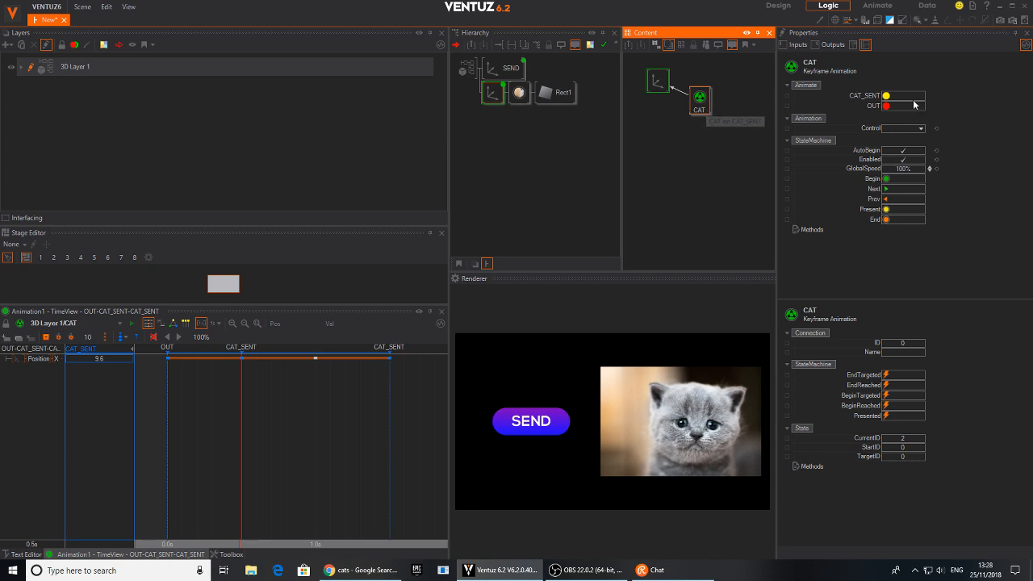
Step: Trigger the OUT state to move the cat picture off screen, and try the SEND button in the renderer
{"action": "left_click", "coordinate": [889, 107]}
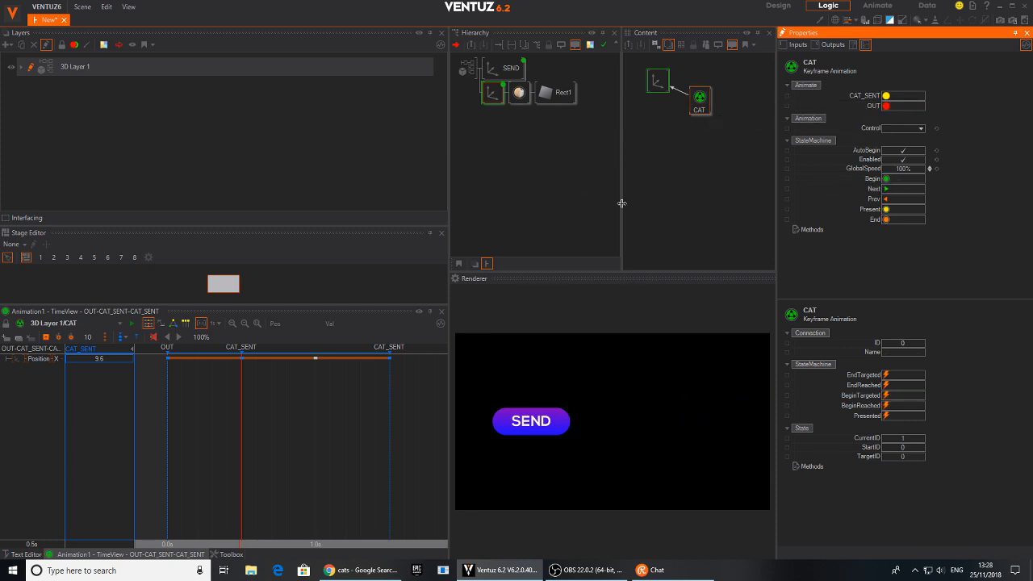
{"action": "left_click", "coordinate": [545, 414]}
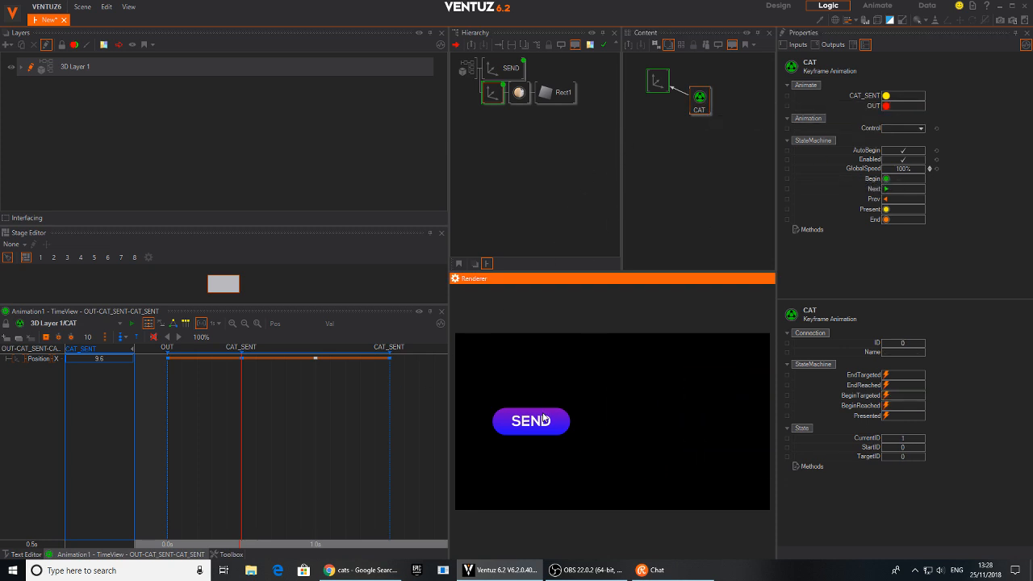
Step: Show the SEND button's Touch Button node together with the CAT animation in the content view and spread the nodes apart
{"action": "left_click", "coordinate": [705, 96]}
{"action": "left_click", "coordinate": [525, 77]}
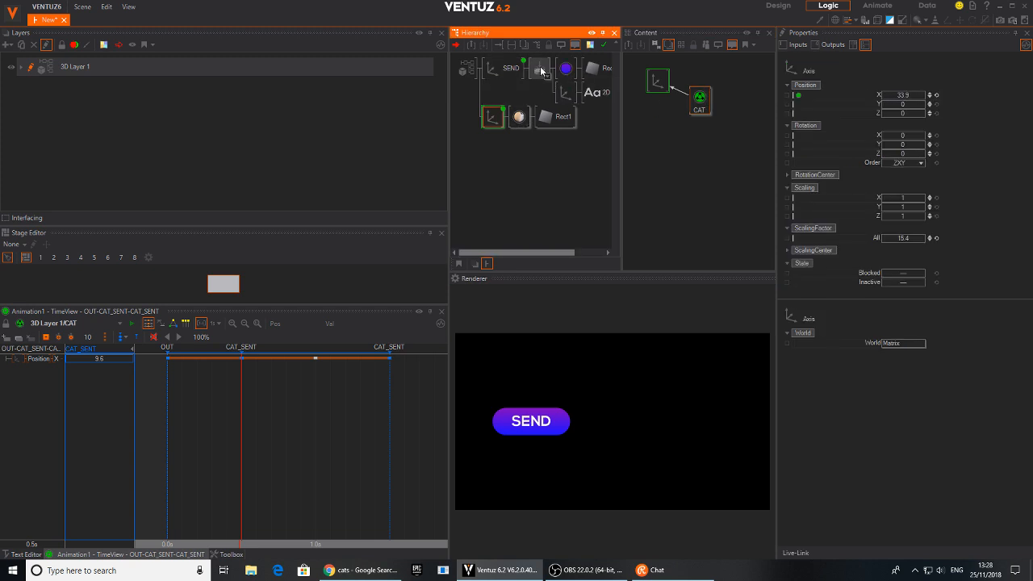
{"action": "left_click", "coordinate": [541, 71], "text": "ctrl"}
{"action": "left_click", "coordinate": [732, 78]}
{"action": "left_click_drag", "start_coordinate": [732, 79], "coordinate": [741, 159]}
{"action": "left_click_drag", "start_coordinate": [649, 109], "coordinate": [675, 188]}
Step: Bind the CAT animation's CAT_SENT trigger directly to the Touch Button node
{"action": "left_click", "coordinate": [698, 98]}
{"action": "left_click_drag", "start_coordinate": [886, 95], "coordinate": [674, 188]}
{"action": "left_click", "coordinate": [710, 206]}
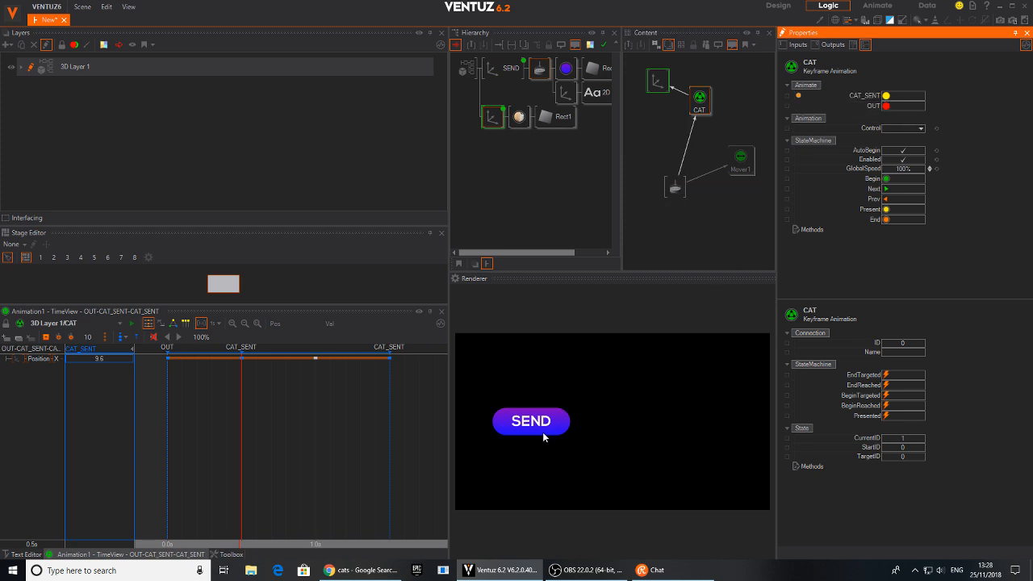
Step: Test the SEND button several times in the renderer to trigger the cat animation
{"action": "left_click", "coordinate": [549, 428]}
{"action": "left_click", "coordinate": [549, 429]}
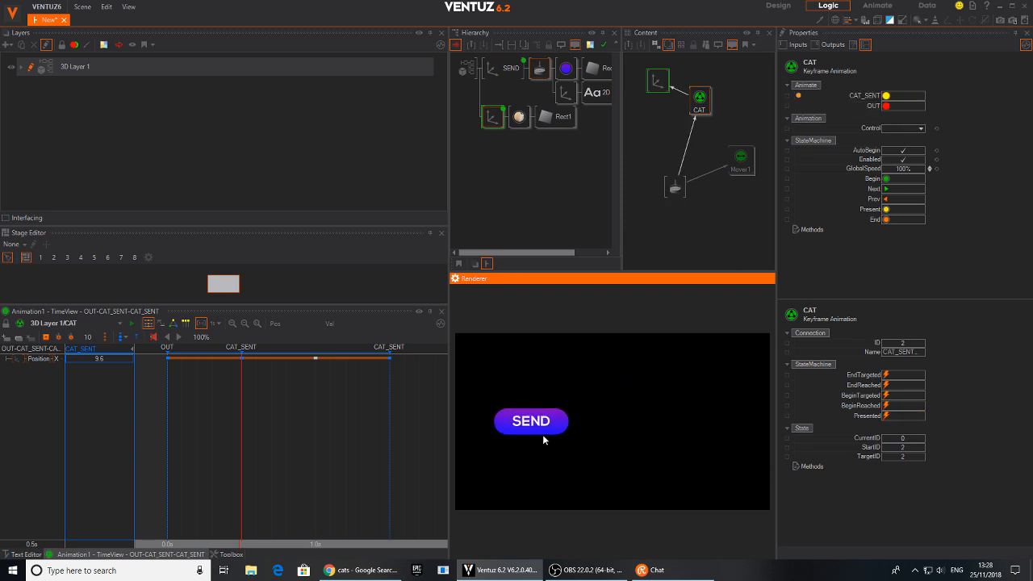
{"action": "left_click", "coordinate": [548, 428]}
{"action": "left_click", "coordinate": [547, 430]}
{"action": "left_click", "coordinate": [547, 430]}
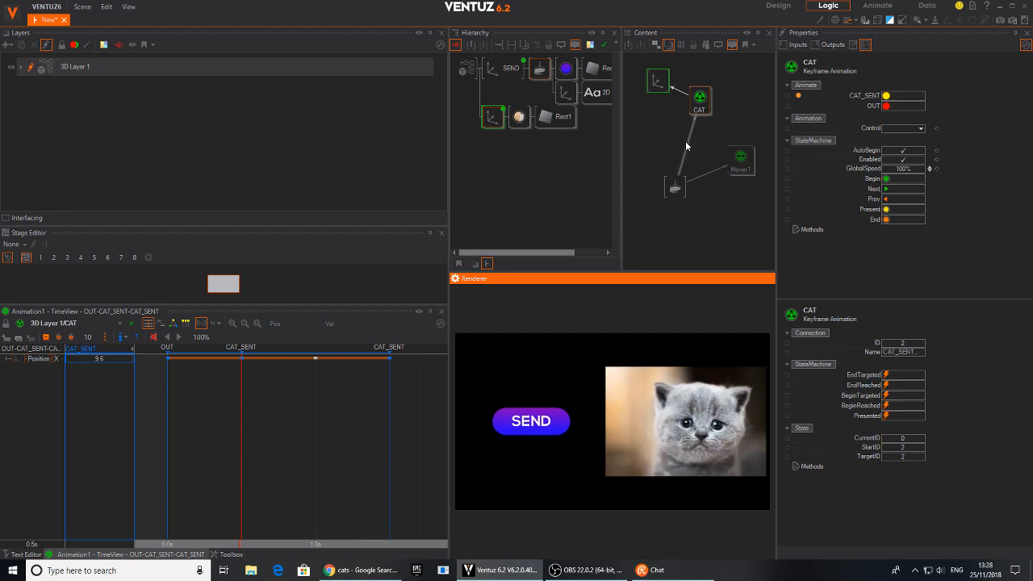
Step: Remove the binding between the Touch Button and CAT, and move the Touch Button and Mover1 nodes further away from CAT
{"action": "left_click", "coordinate": [689, 148]}
{"action": "left_click", "coordinate": [694, 167]}
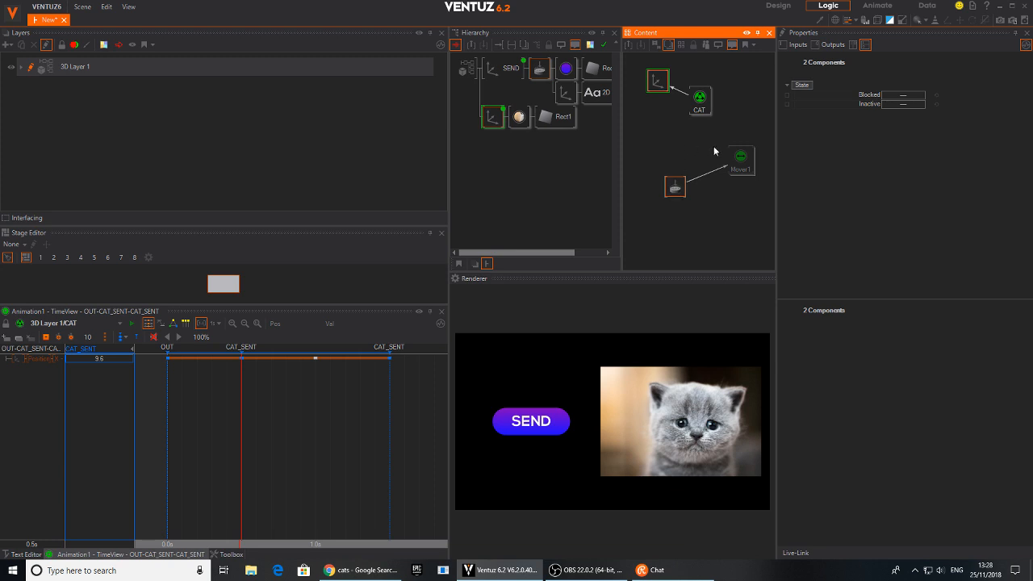
{"action": "left_click_drag", "start_coordinate": [740, 170], "coordinate": [745, 207]}
{"action": "left_click_drag", "start_coordinate": [677, 191], "coordinate": [680, 213]}
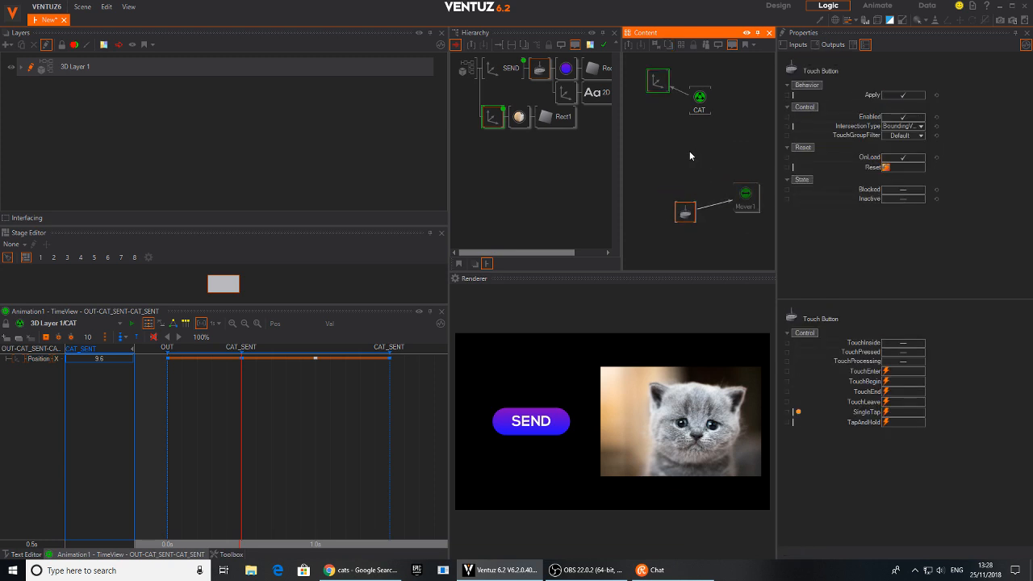
{"action": "double_click", "coordinate": [669, 152]}
{"action": "type", "text": "osc"}
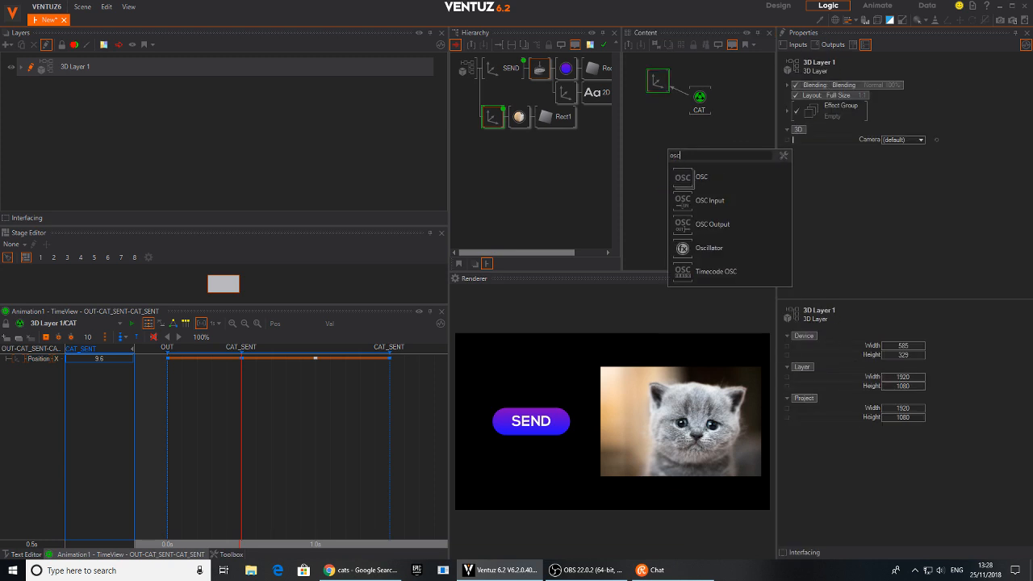
{"action": "left_click", "coordinate": [566, 218]}
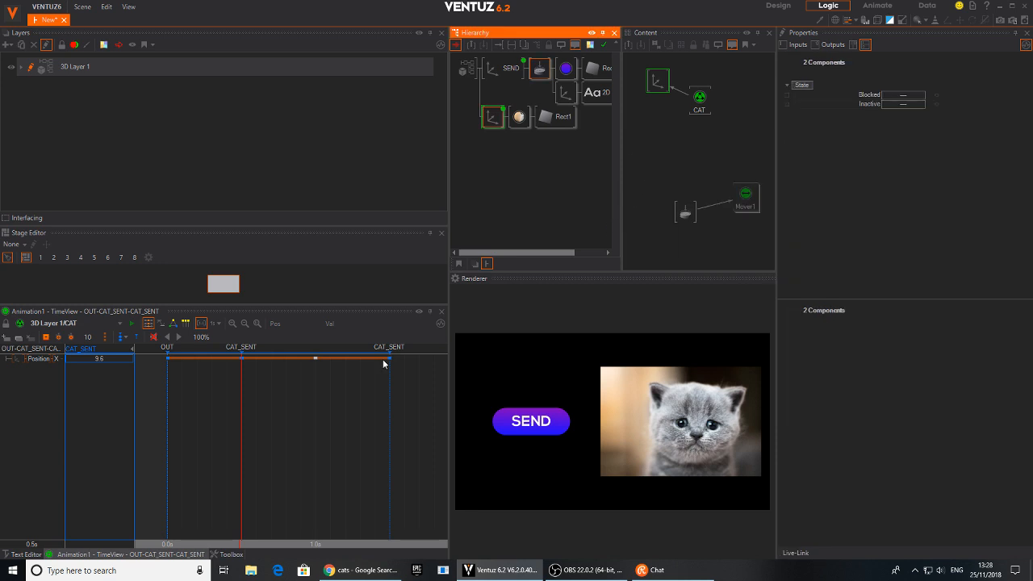
Step: Add an OSC Input node and an OSC Output node to the content and place them side by side
{"action": "left_click", "coordinate": [225, 556]}
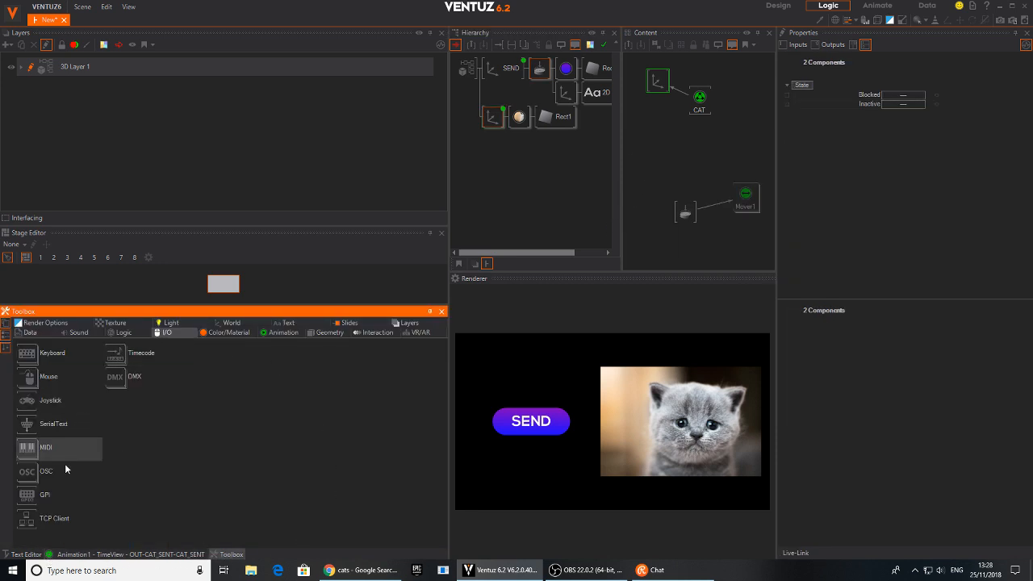
{"action": "left_click", "coordinate": [30, 474]}
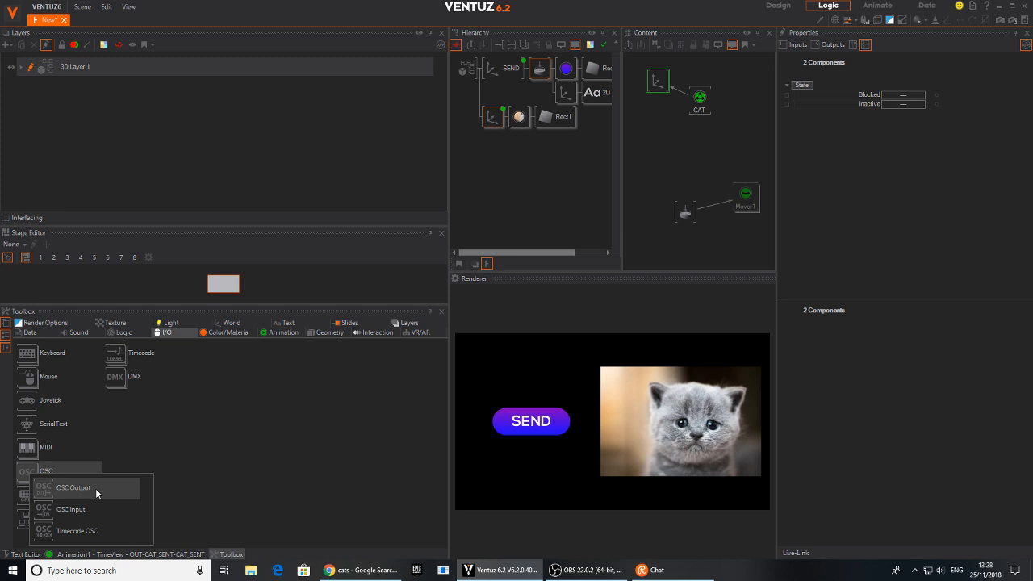
{"action": "left_click_drag", "start_coordinate": [81, 509], "coordinate": [678, 148]}
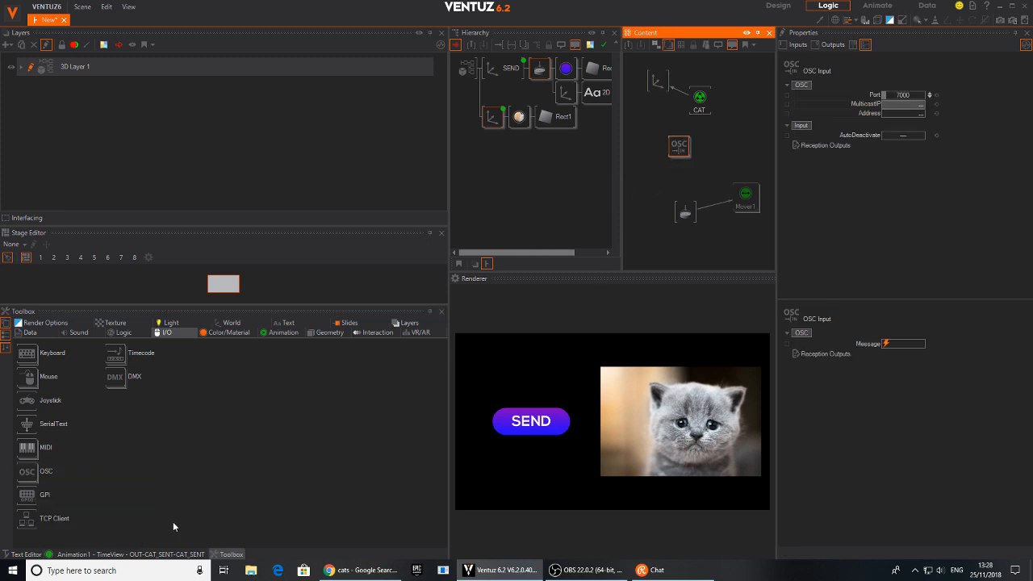
{"action": "left_click", "coordinate": [29, 471]}
{"action": "left_click_drag", "start_coordinate": [62, 482], "coordinate": [663, 157]}
{"action": "left_click_drag", "start_coordinate": [726, 144], "coordinate": [706, 156]}
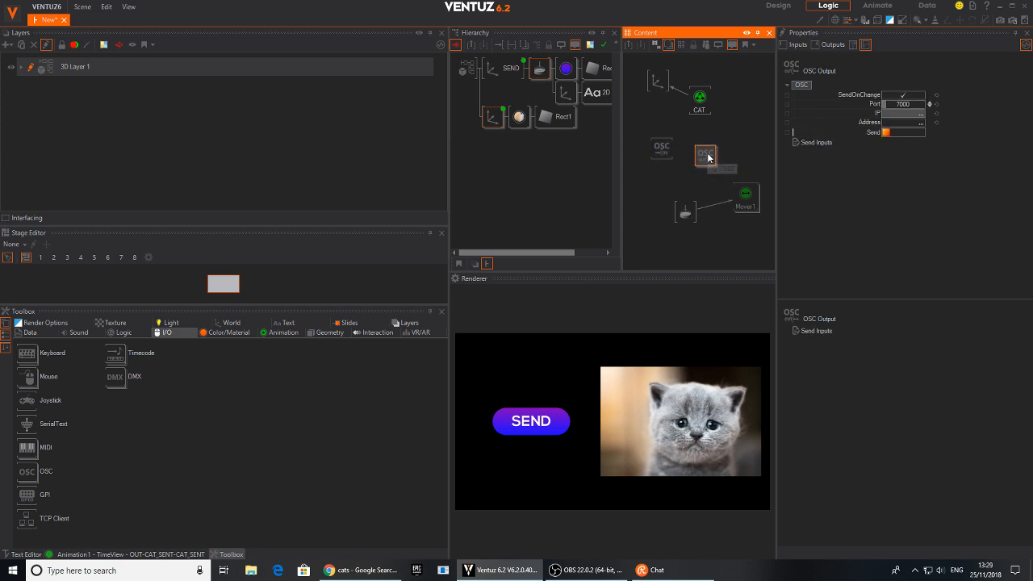
Step: Try the OSC Output node's Send trigger manually and the SEND button in the renderer
{"action": "left_click", "coordinate": [885, 135]}
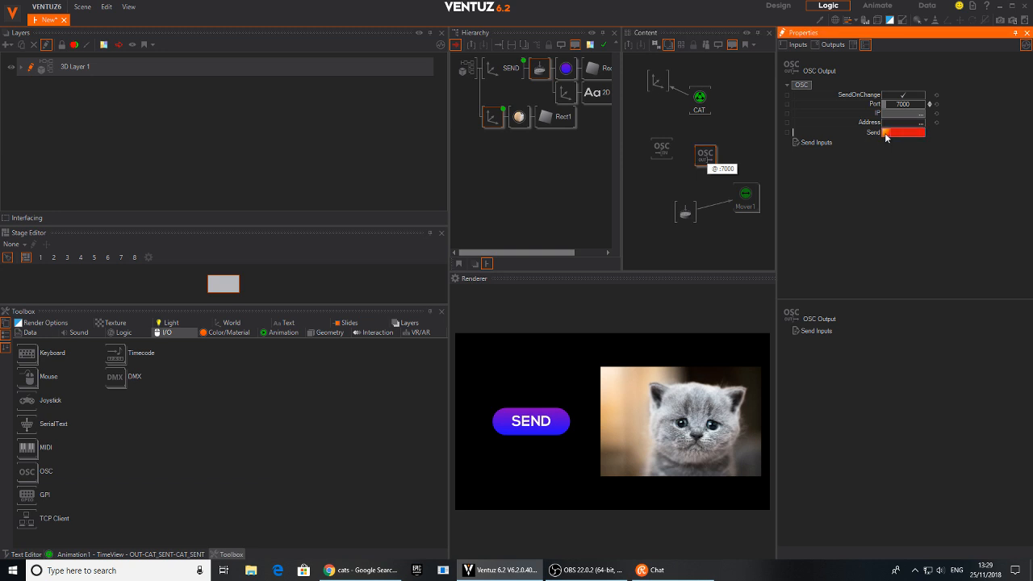
{"action": "left_click_drag", "start_coordinate": [704, 156], "coordinate": [695, 155]}
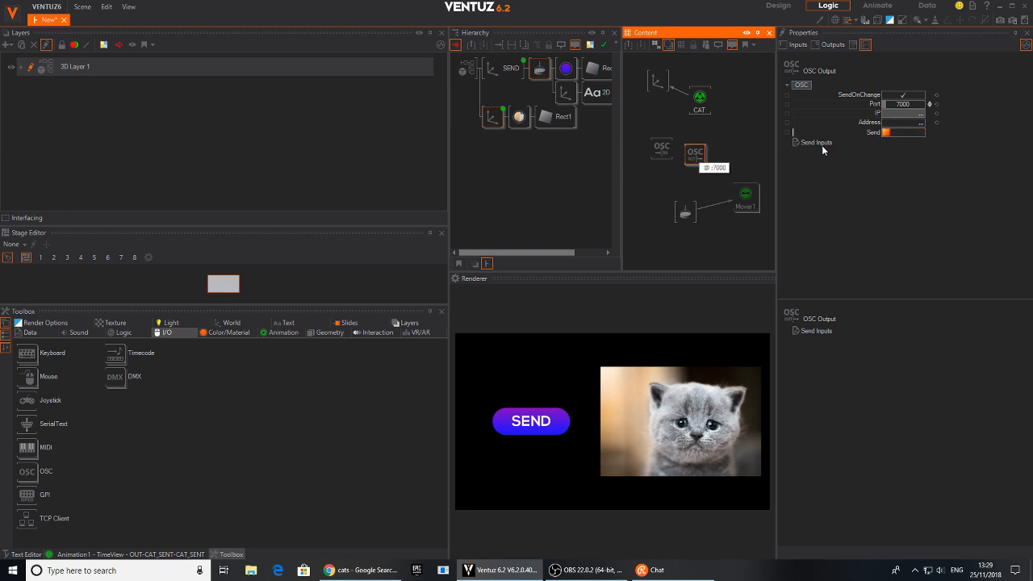
{"action": "left_click", "coordinate": [526, 420]}
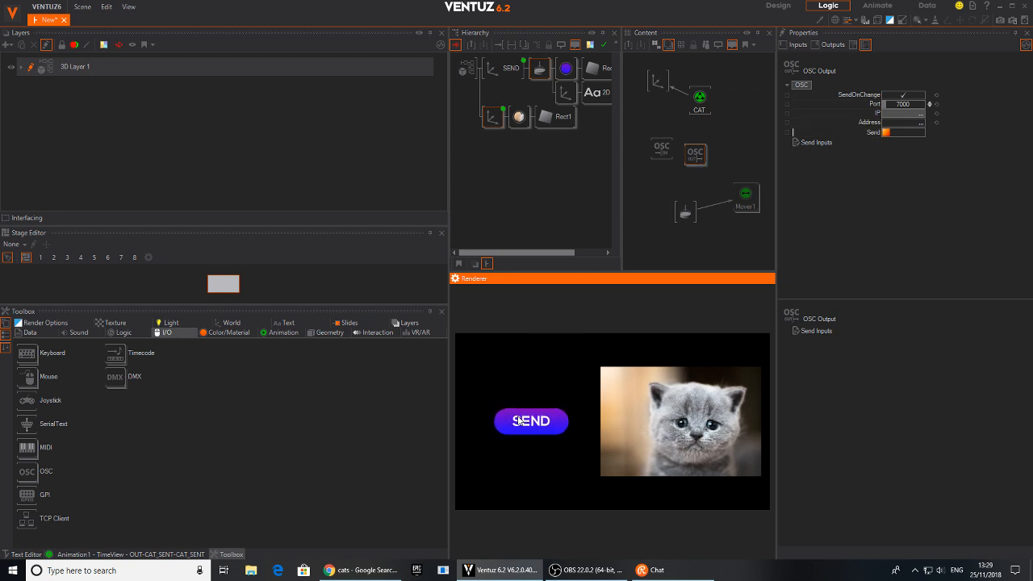
{"action": "left_click", "coordinate": [887, 133]}
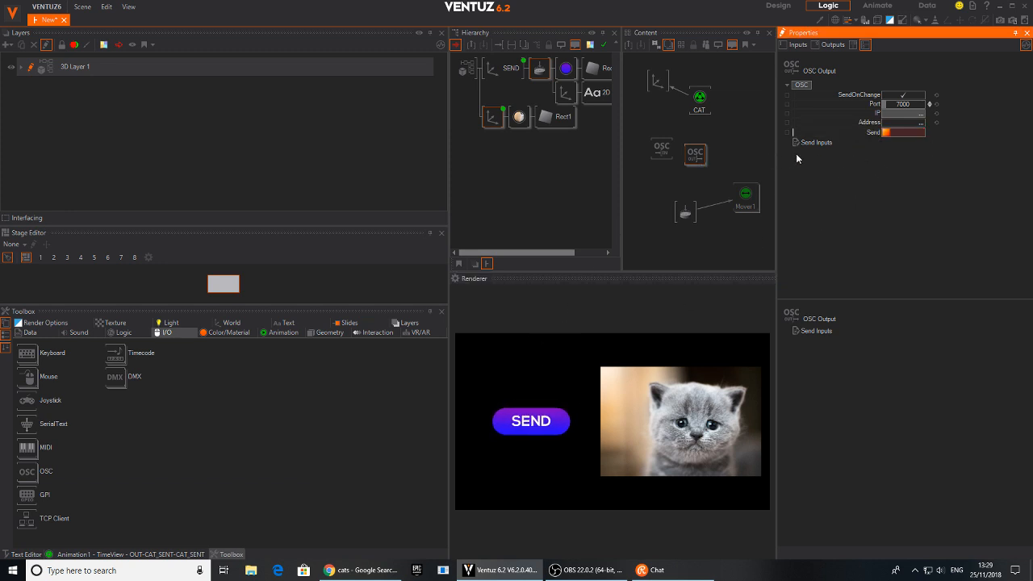
{"action": "left_click", "coordinate": [886, 134]}
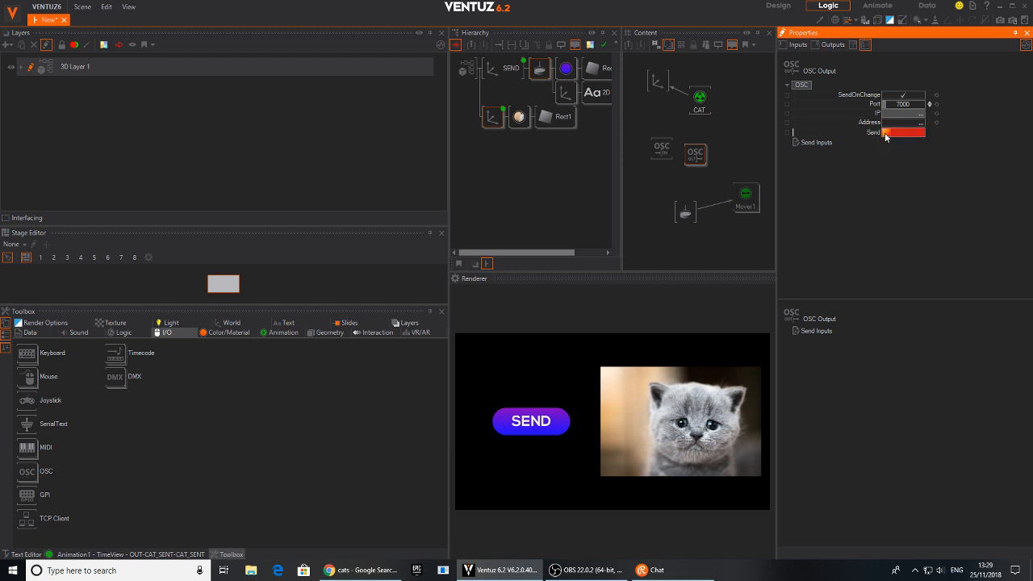
Step: Place the OSC Input node beside CAT, and bind the OSC Output's Send trigger to the Touch Button node
{"action": "left_click", "coordinate": [661, 148]}
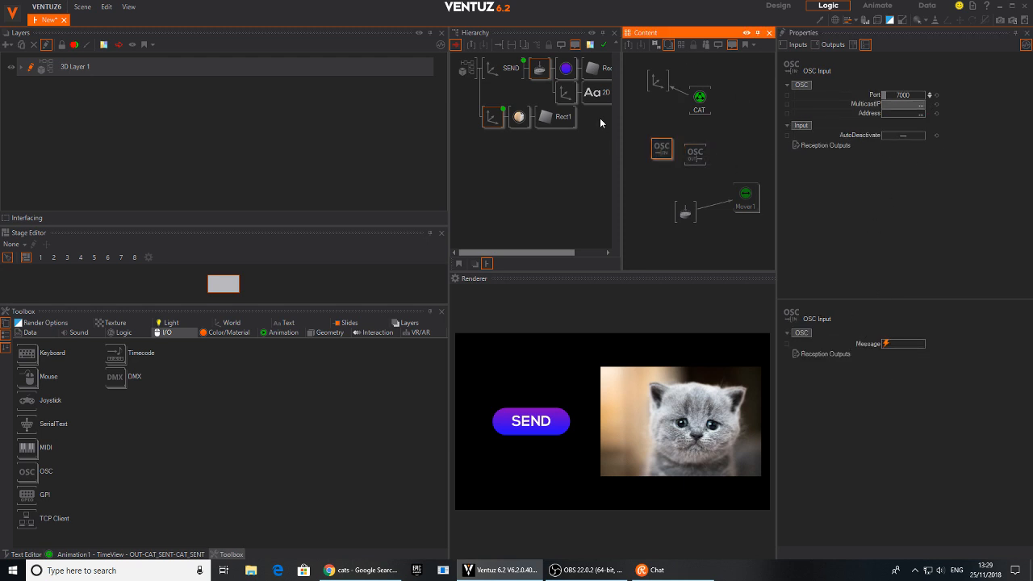
{"action": "left_click_drag", "start_coordinate": [655, 150], "coordinate": [728, 106]}
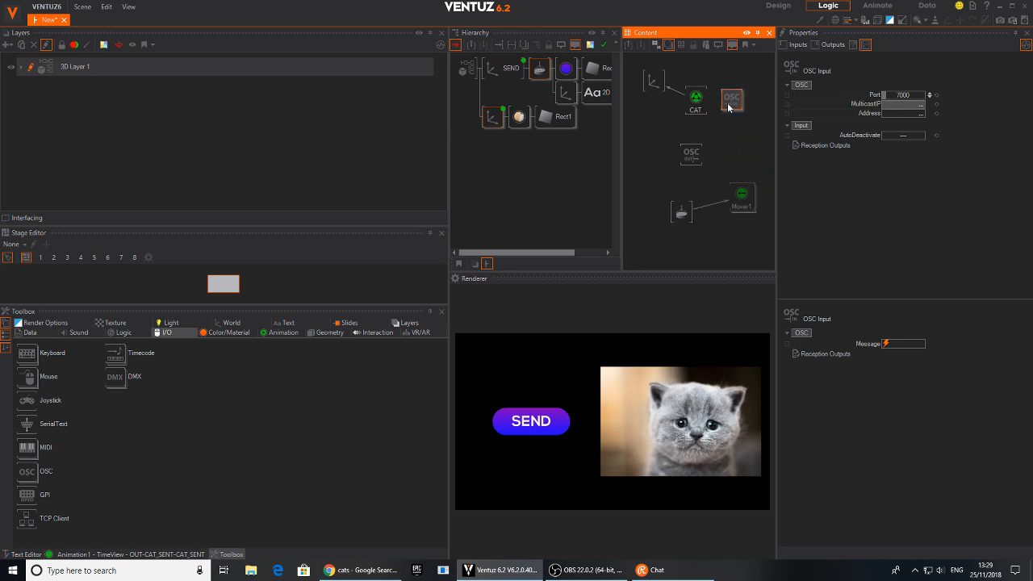
{"action": "left_click_drag", "start_coordinate": [692, 157], "coordinate": [659, 168]}
{"action": "left_click_drag", "start_coordinate": [869, 133], "coordinate": [684, 212]}
{"action": "left_click", "coordinate": [716, 228]}
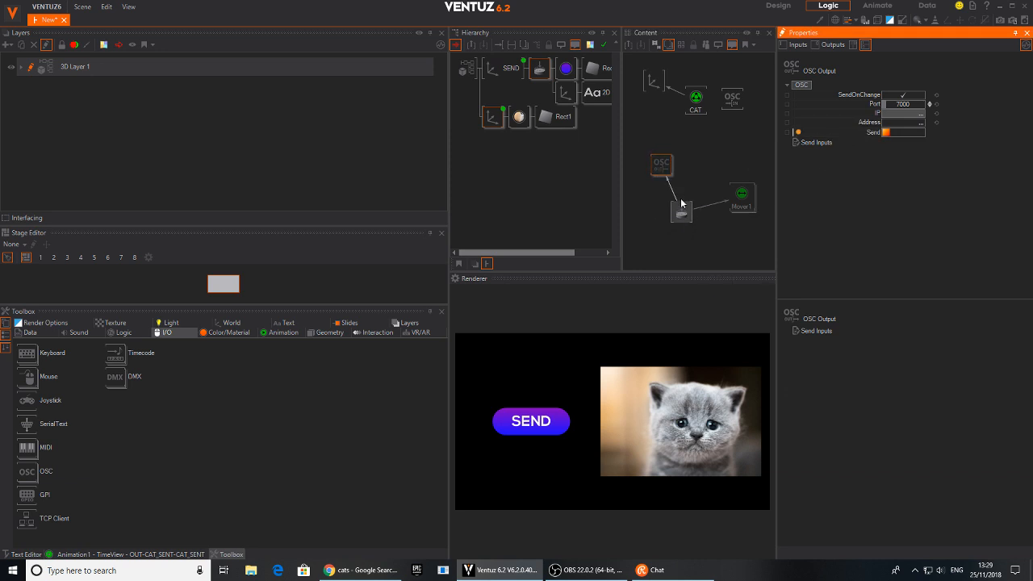
Step: Select the OSC Output node and test the SEND button in the renderer while watching its Send trigger
{"action": "left_click", "coordinate": [666, 167]}
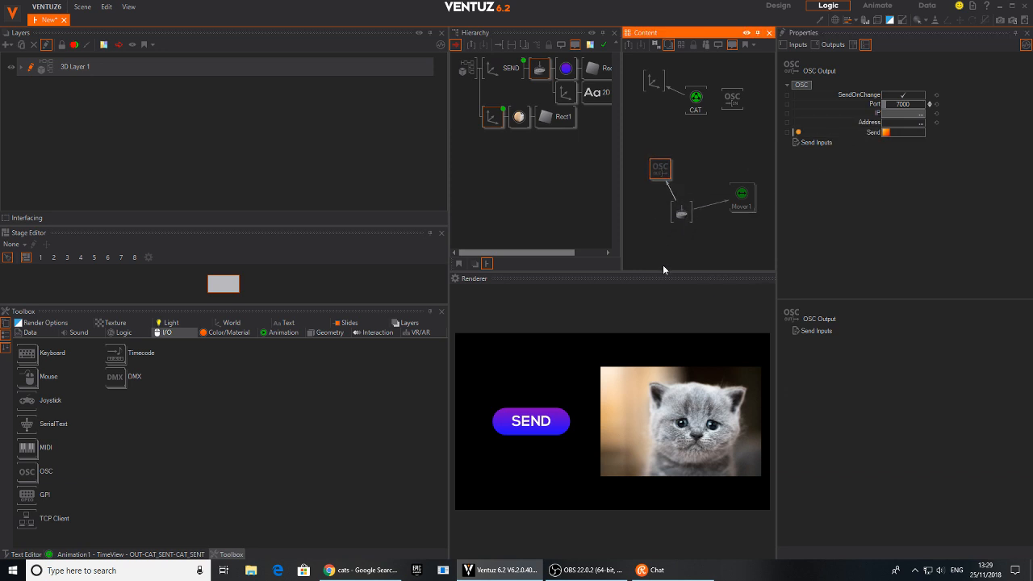
{"action": "left_click", "coordinate": [537, 426]}
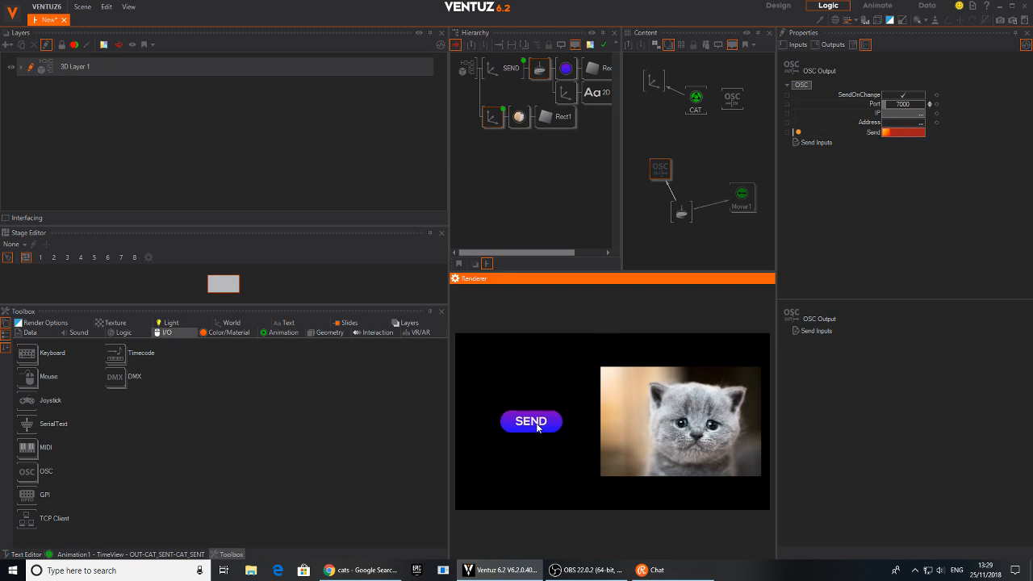
{"action": "left_click", "coordinate": [538, 427]}
{"action": "left_click", "coordinate": [539, 427]}
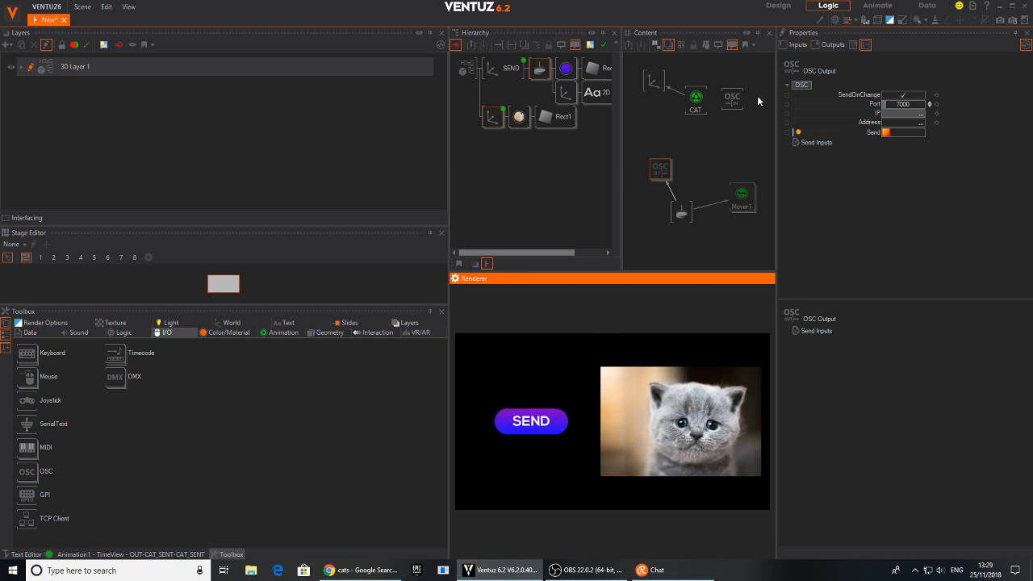
Step: Test CAT_SENT on the CAT animation and bind that trigger to the OSC Input node's Message output
{"action": "left_click", "coordinate": [698, 100]}
{"action": "left_click", "coordinate": [891, 96]}
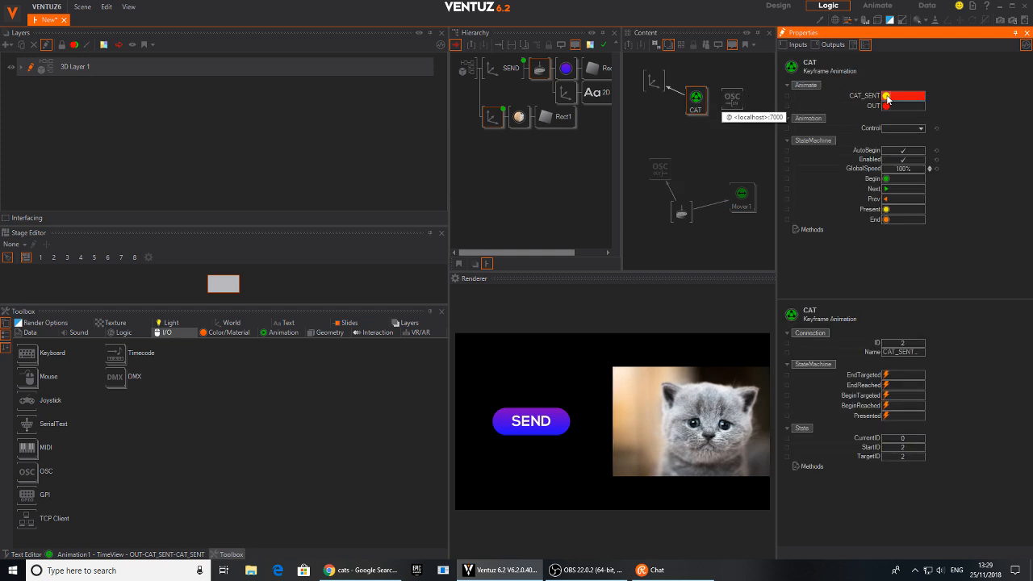
{"action": "left_click", "coordinate": [887, 97]}
{"action": "left_click", "coordinate": [876, 98]}
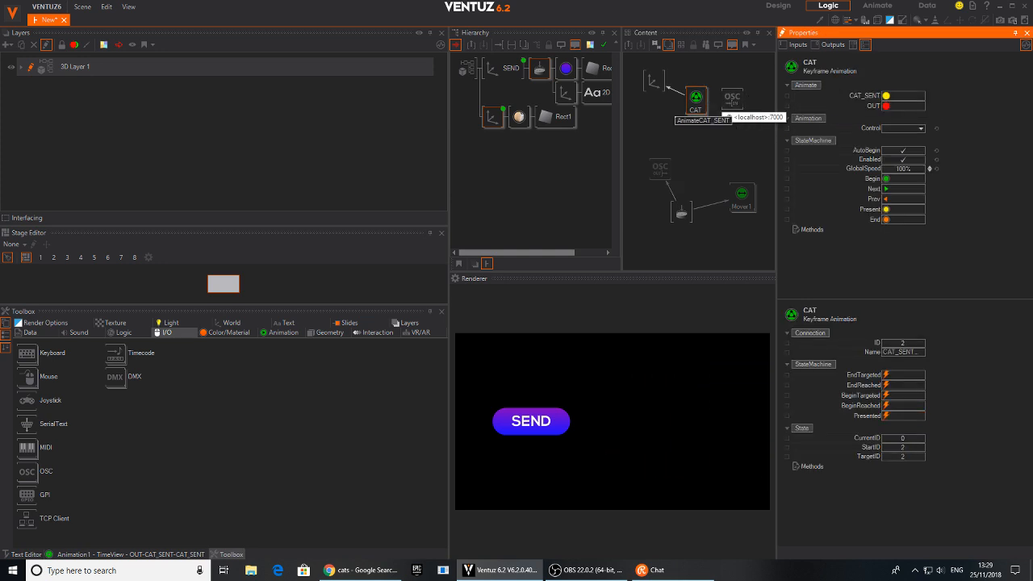
{"action": "left_click", "coordinate": [733, 103]}
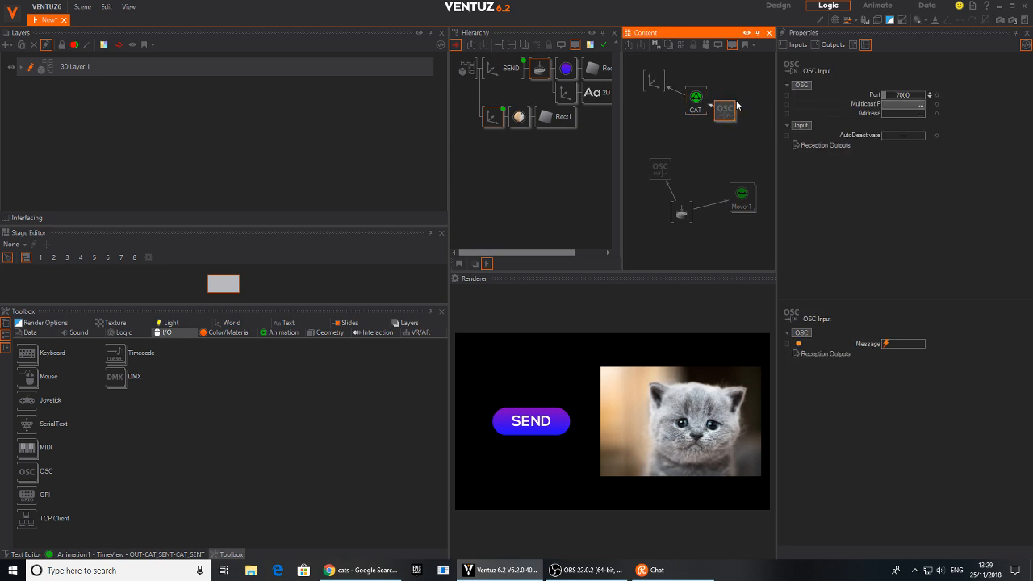
Step: Rearrange the OSC Input node below CAT and the OSC Output node above the Touch Button
{"action": "left_click_drag", "start_coordinate": [736, 100], "coordinate": [733, 124]}
{"action": "left_click_drag", "start_coordinate": [663, 173], "coordinate": [673, 182]}
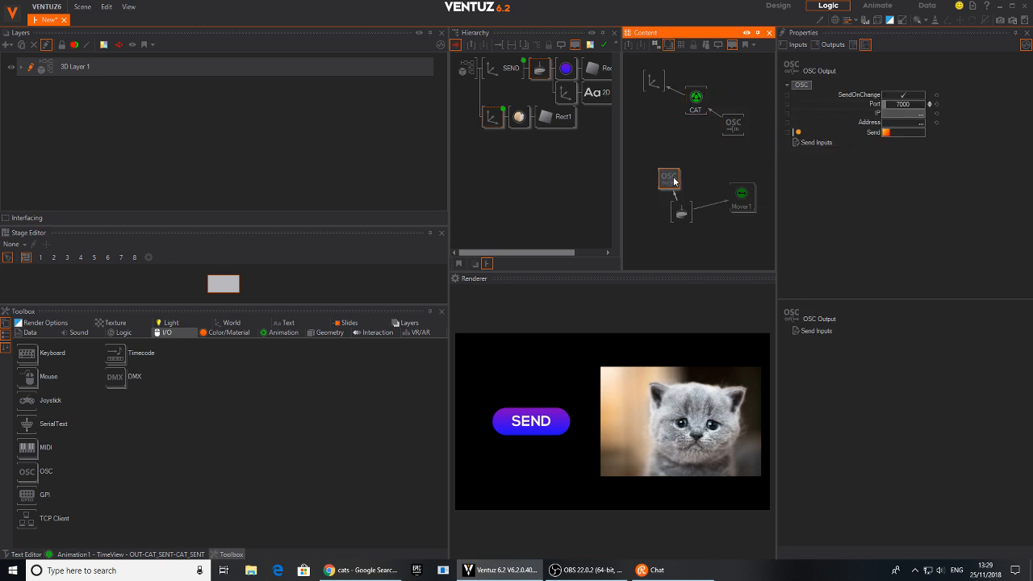
{"action": "left_click_drag", "start_coordinate": [732, 127], "coordinate": [743, 121]}
{"action": "left_click_drag", "start_coordinate": [671, 175], "coordinate": [672, 174]}
{"action": "left_click_drag", "start_coordinate": [750, 123], "coordinate": [729, 137]}
{"action": "mouse_move", "coordinate": [671, 183]}
{"action": "left_mouse_down"}
{"action": "mouse_move", "coordinate": [684, 180]}
{"action": "mouse_move", "coordinate": [670, 183]}
{"action": "left_mouse_up"}
{"action": "left_click_drag", "start_coordinate": [727, 136], "coordinate": [724, 138]}
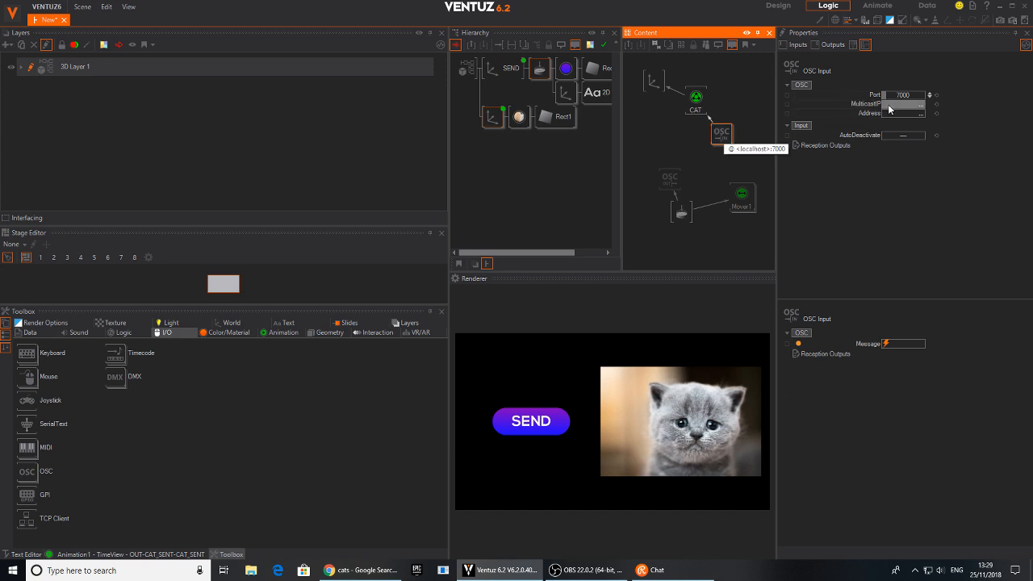
Step: Compare the OSC Input and OSC Output settings, and set the OSC Output's IP to 127.0.0.1
{"action": "left_click", "coordinate": [670, 179]}
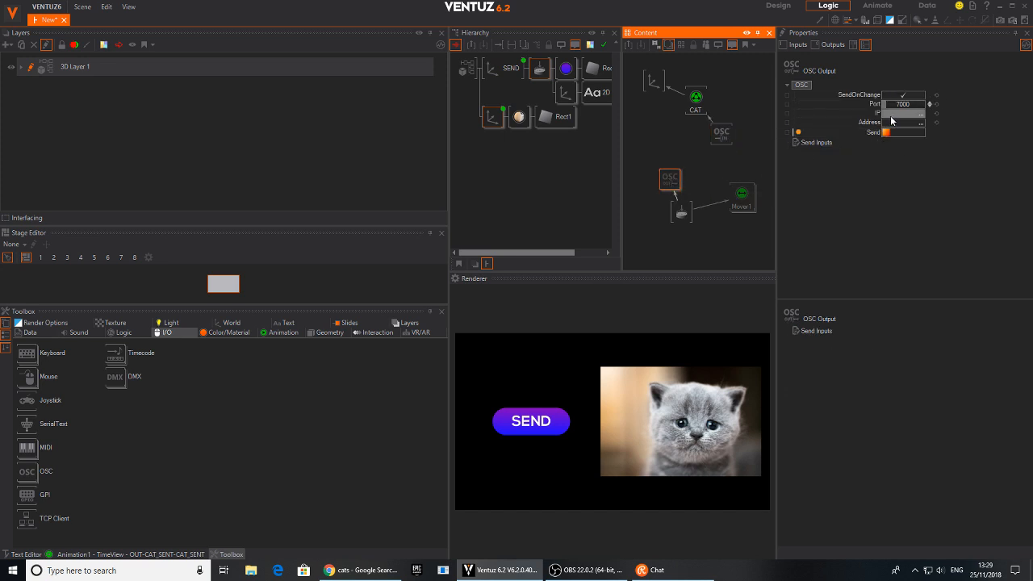
{"action": "left_click", "coordinate": [720, 135]}
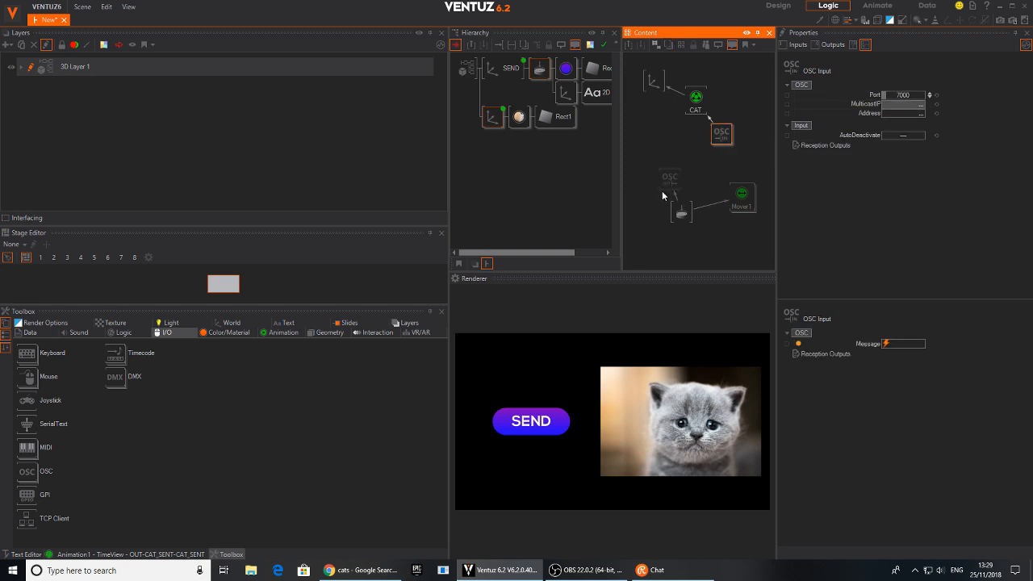
{"action": "left_click", "coordinate": [669, 181]}
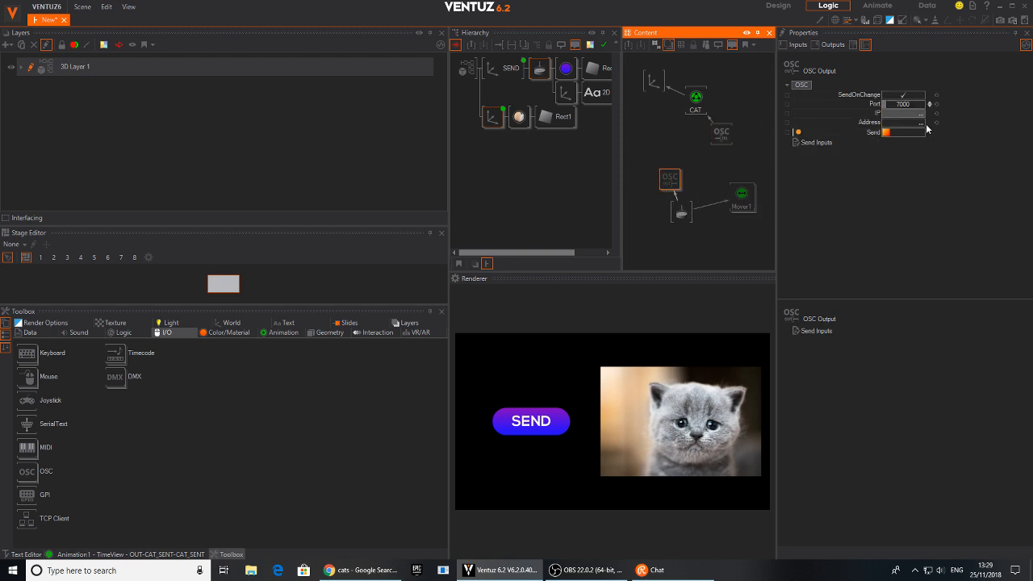
{"action": "left_click", "coordinate": [899, 114]}
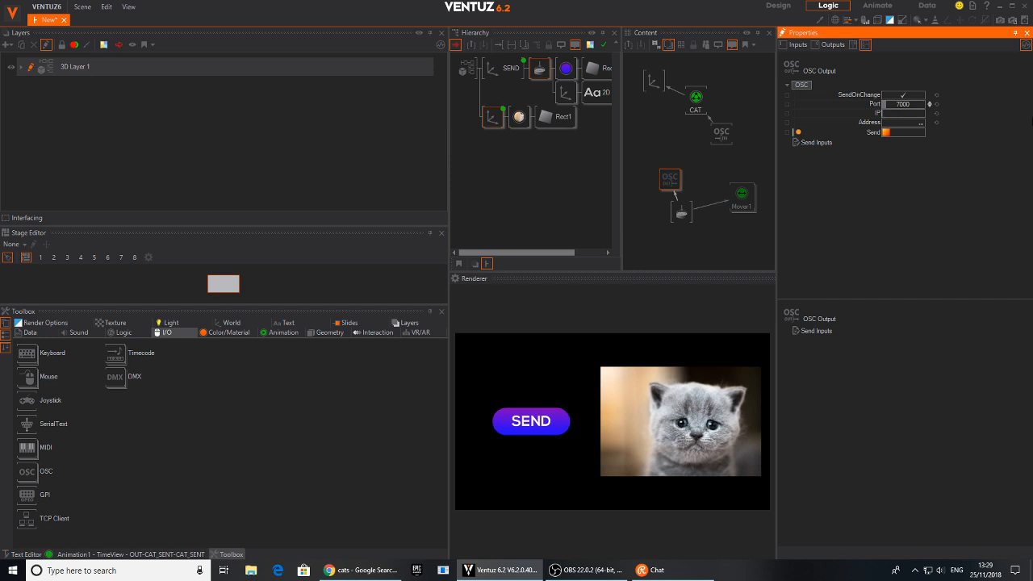
{"action": "type", "text": "127.0.0.1"}
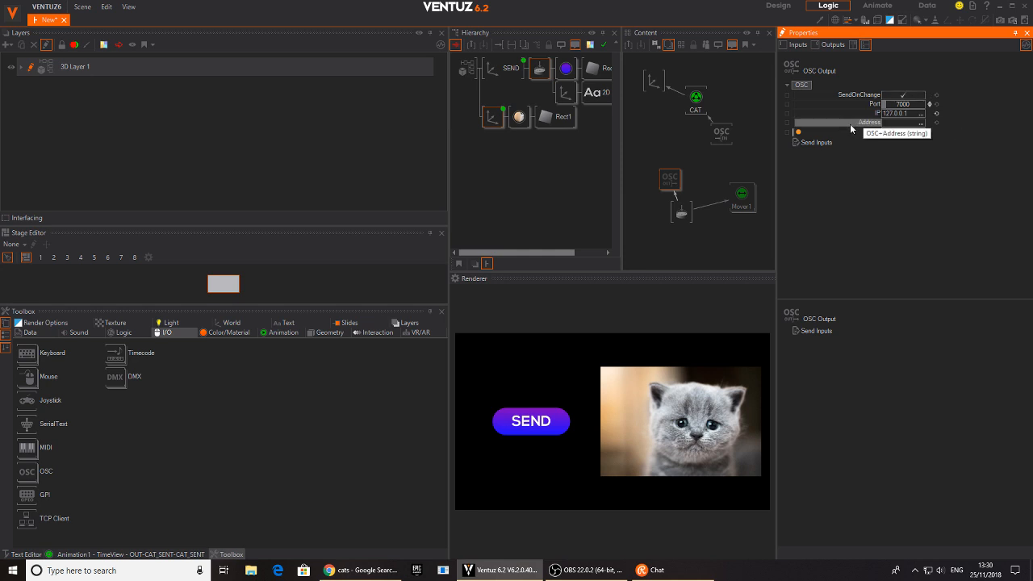
Step: Set the Address of both the OSC Input node and the OSC Output node to /cat
{"action": "left_click", "coordinate": [722, 136]}
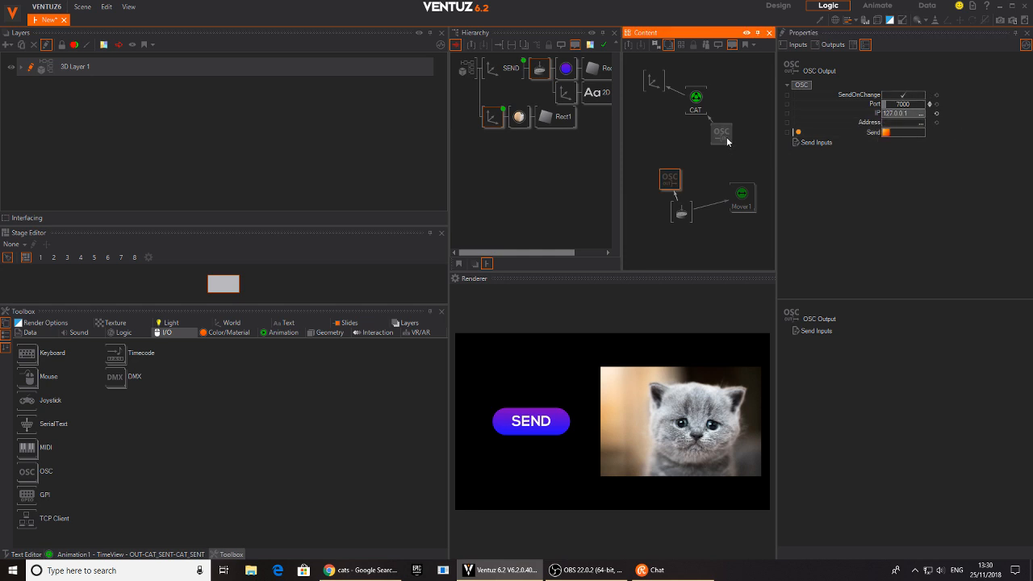
{"action": "left_click", "coordinate": [888, 113]}
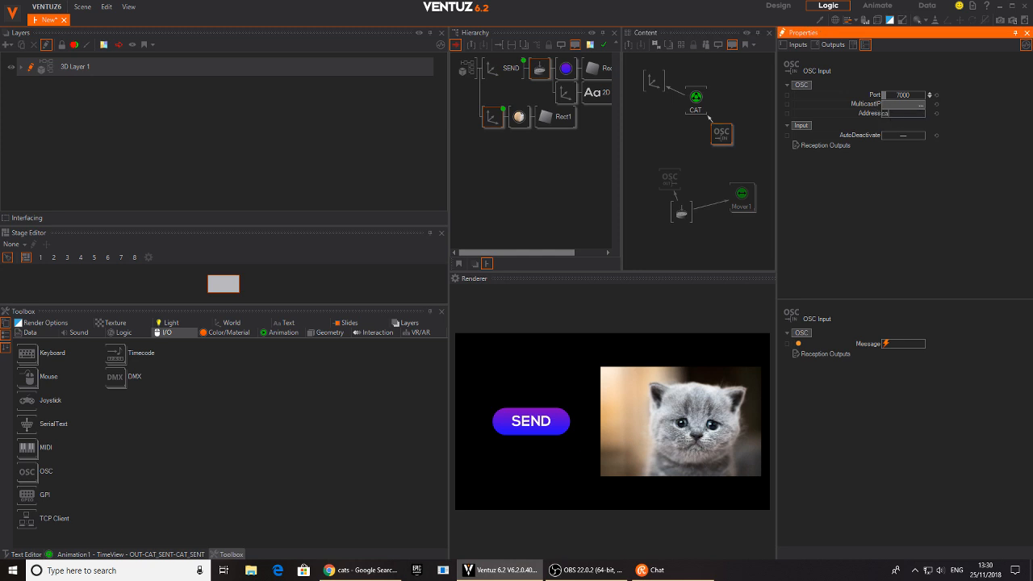
{"action": "key", "text": "Return"}
{"action": "left_click", "coordinate": [670, 179]}
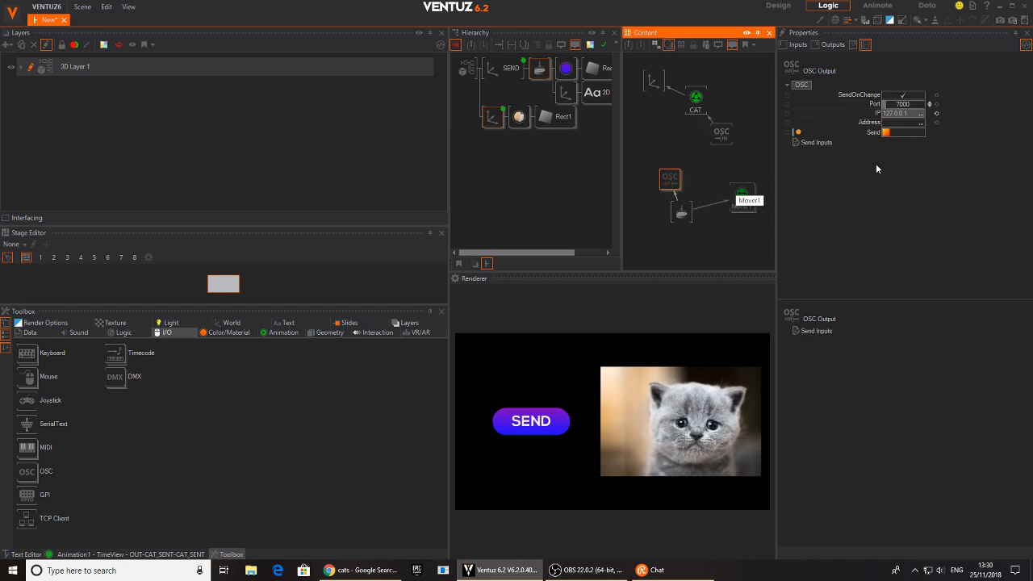
{"action": "left_click", "coordinate": [901, 122]}
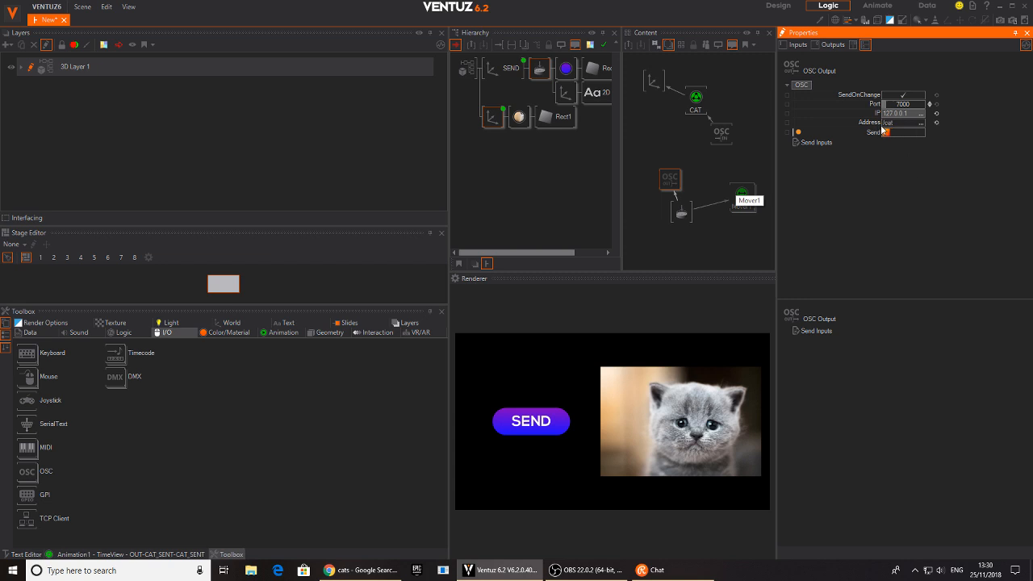
{"action": "left_click", "coordinate": [735, 134]}
{"action": "left_click", "coordinate": [723, 134]}
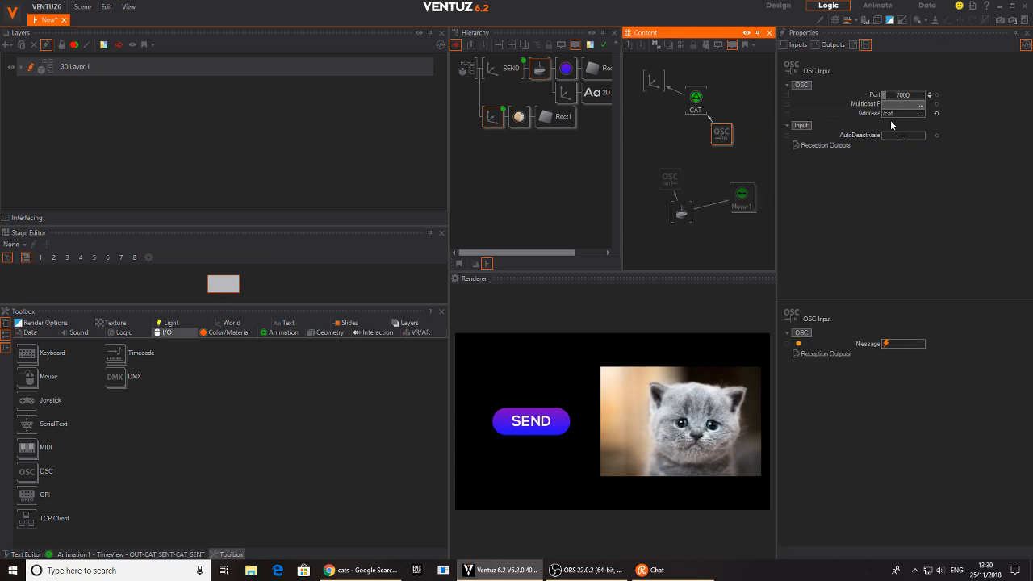
Step: Test the SEND button repeatedly in the renderer to trigger the cat picture's animation over OSC
{"action": "left_click", "coordinate": [554, 434]}
{"action": "left_click", "coordinate": [552, 435]}
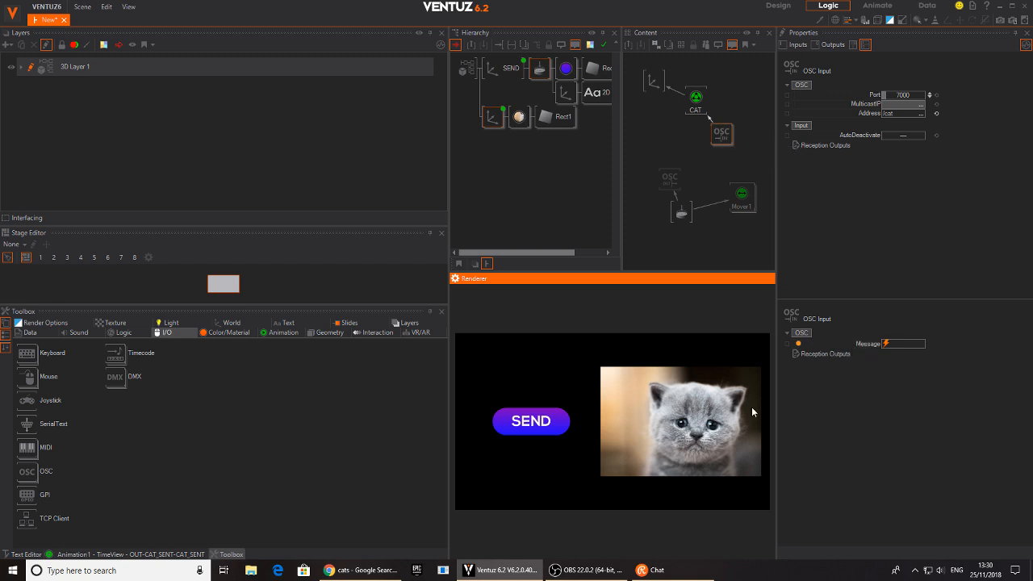
{"action": "left_click", "coordinate": [547, 434]}
{"action": "left_click", "coordinate": [546, 431]}
{"action": "left_click", "coordinate": [546, 431]}
{"action": "left_click", "coordinate": [546, 431]}
{"action": "left_click", "coordinate": [546, 431]}
{"action": "left_click", "coordinate": [547, 431]}
{"action": "left_click", "coordinate": [546, 431]}
{"action": "left_click", "coordinate": [547, 431]}
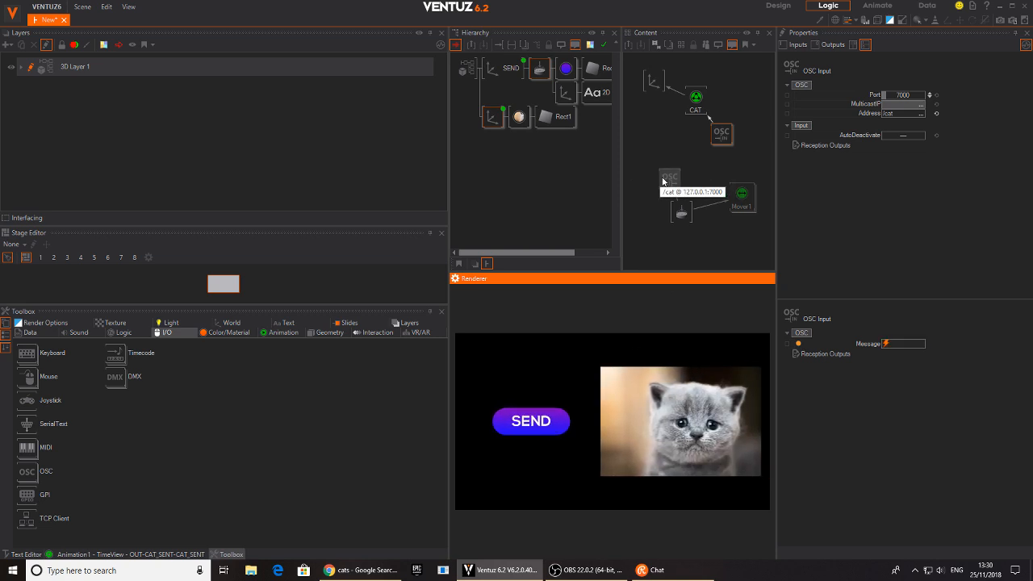
Step: Examine the data types available for the OSC Output's Send Inputs and the OSC Input's Reception Outputs
{"action": "left_click", "coordinate": [669, 176]}
{"action": "left_click", "coordinate": [804, 142]}
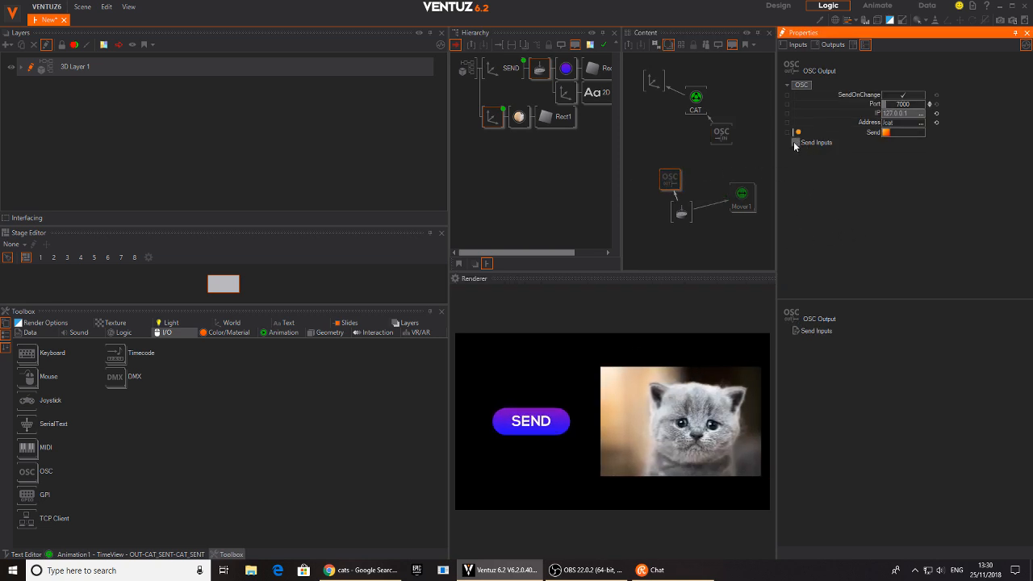
{"action": "left_click", "coordinate": [805, 143]}
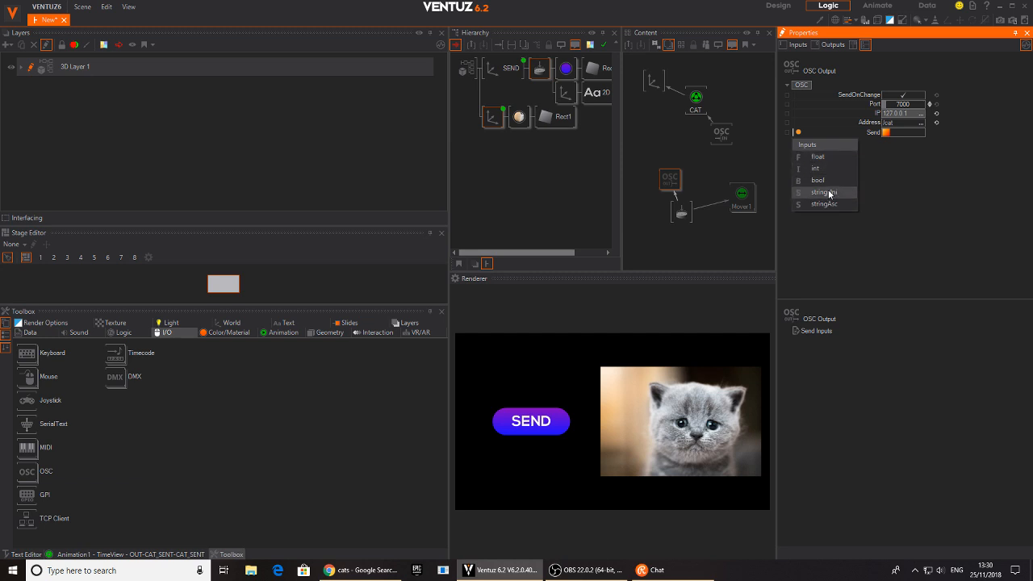
{"action": "left_click", "coordinate": [723, 142]}
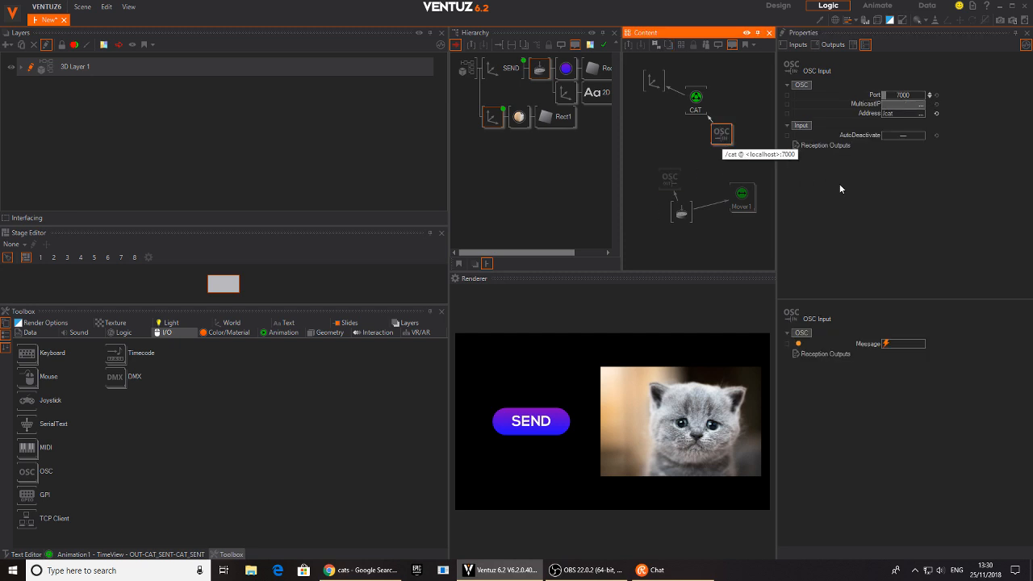
{"action": "left_click", "coordinate": [797, 345]}
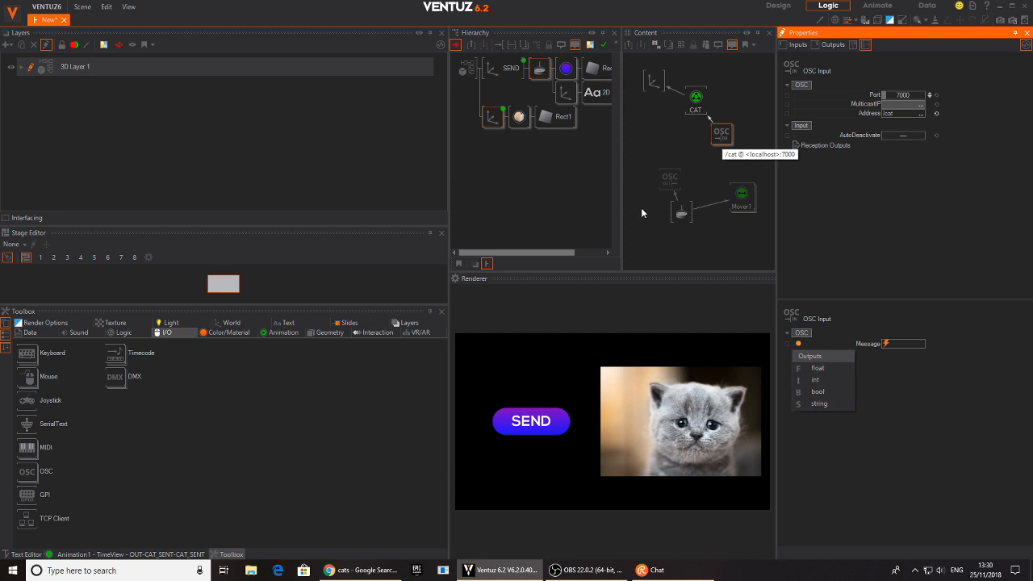
{"action": "left_click", "coordinate": [657, 162]}
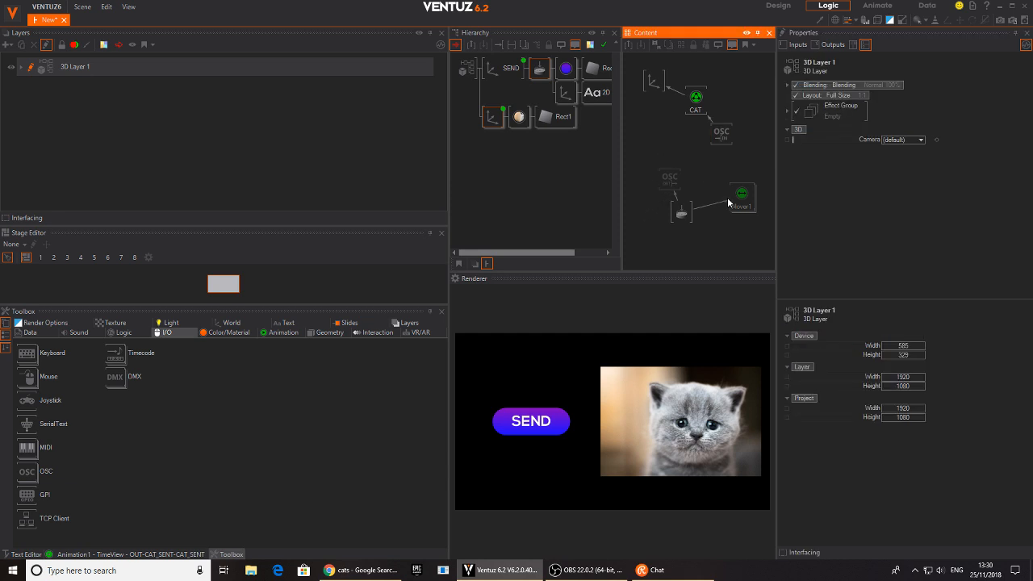
Step: Test the SEND button again in the renderer, watching the CAT animation node's properties
{"action": "left_click", "coordinate": [557, 422]}
{"action": "left_click", "coordinate": [557, 422]}
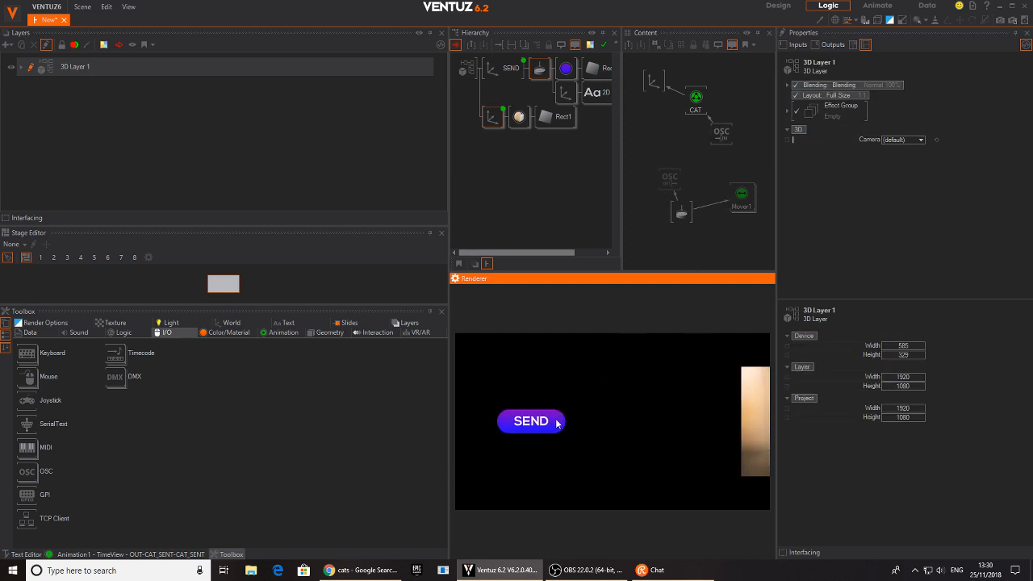
{"action": "left_click", "coordinate": [696, 100]}
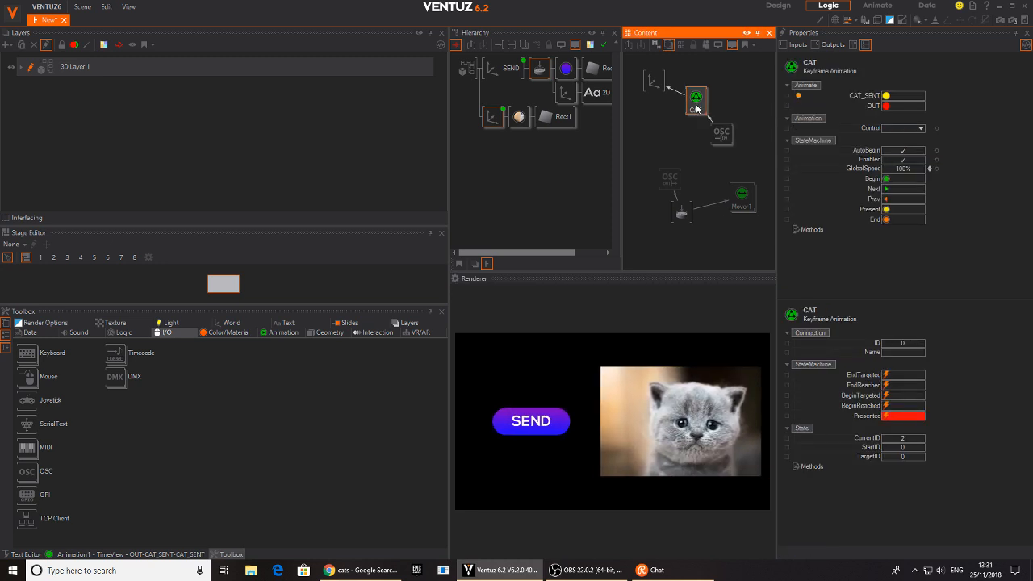
{"action": "left_click", "coordinate": [546, 421]}
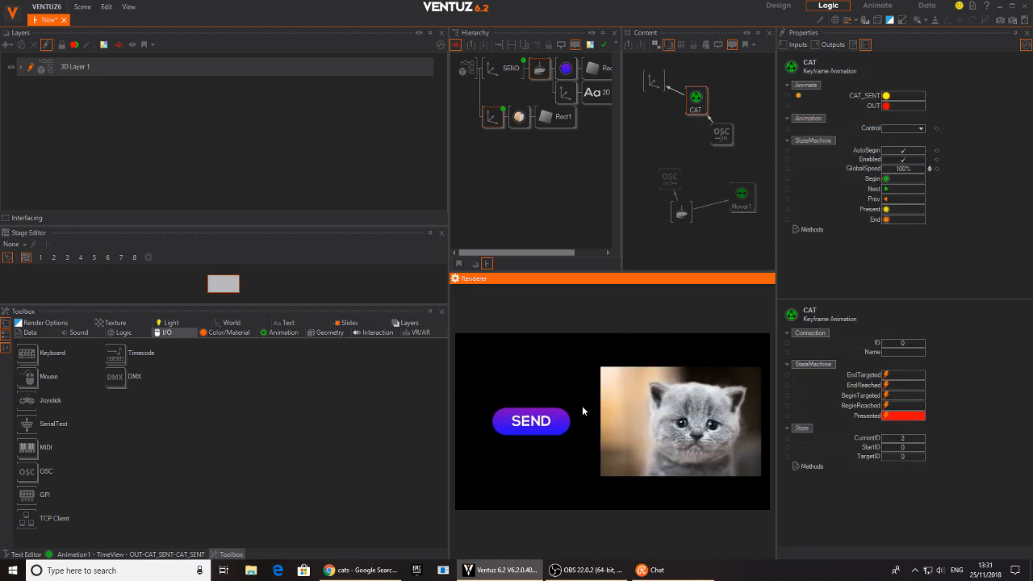
{"action": "left_click", "coordinate": [557, 426]}
Step: Move the OSC Output and OSC Input nodes farther apart in the Content view and enlarge the Hierarchy and Renderer area
{"action": "left_click_drag", "start_coordinate": [675, 188], "coordinate": [655, 196]}
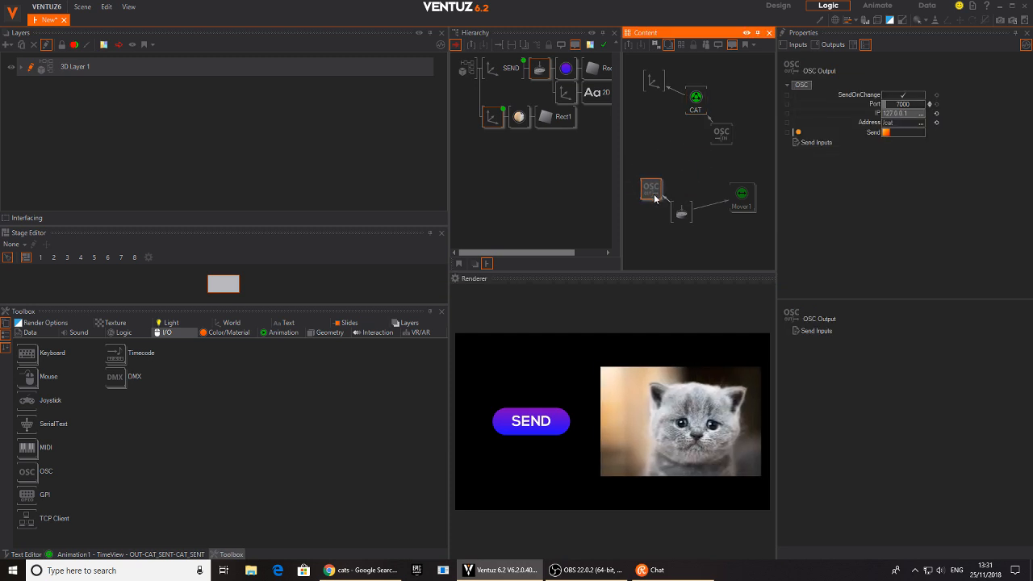
{"action": "mouse_move", "coordinate": [719, 137]}
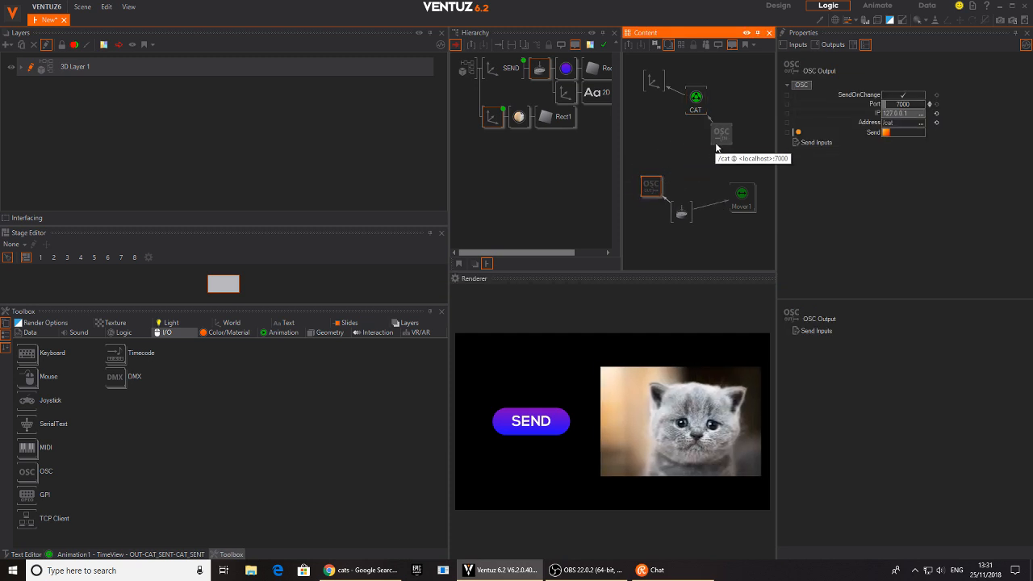
{"action": "mouse_move", "coordinate": [659, 181]}
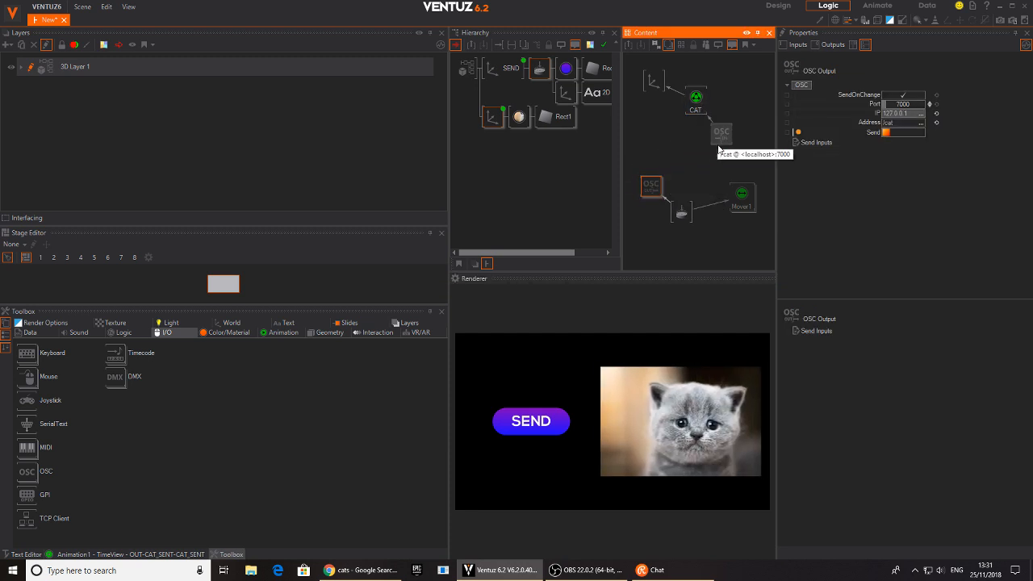
{"action": "mouse_move", "coordinate": [720, 133]}
{"action": "left_mouse_down"}
{"action": "mouse_move", "coordinate": [732, 120]}
{"action": "mouse_move", "coordinate": [724, 117]}
{"action": "left_mouse_up"}
{"action": "mouse_move", "coordinate": [685, 153]}
{"action": "middle_mouse_down"}
{"action": "mouse_move", "coordinate": [711, 141]}
{"action": "mouse_move", "coordinate": [697, 141]}
{"action": "middle_mouse_up"}
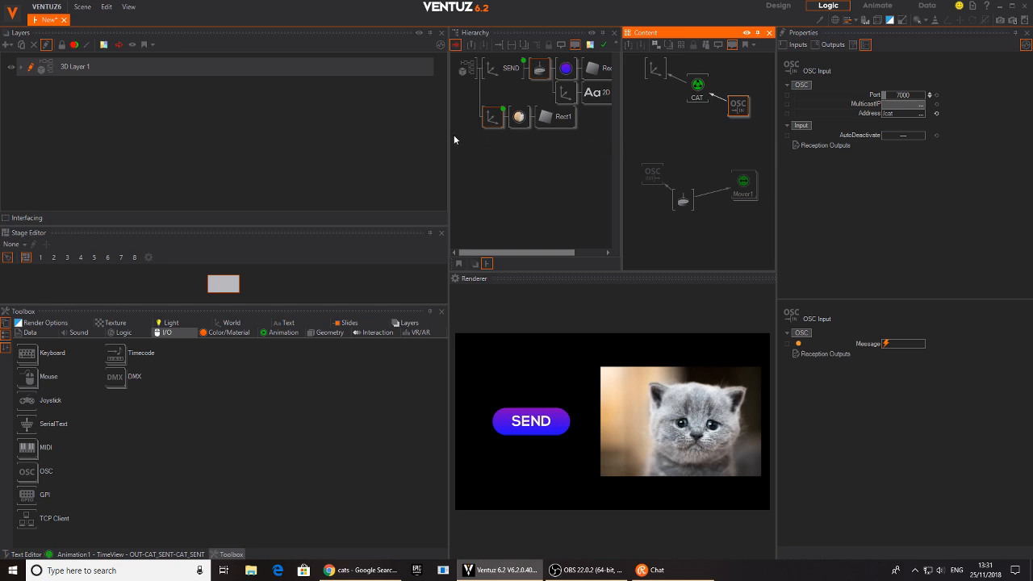
{"action": "left_click_drag", "start_coordinate": [450, 135], "coordinate": [389, 134]}
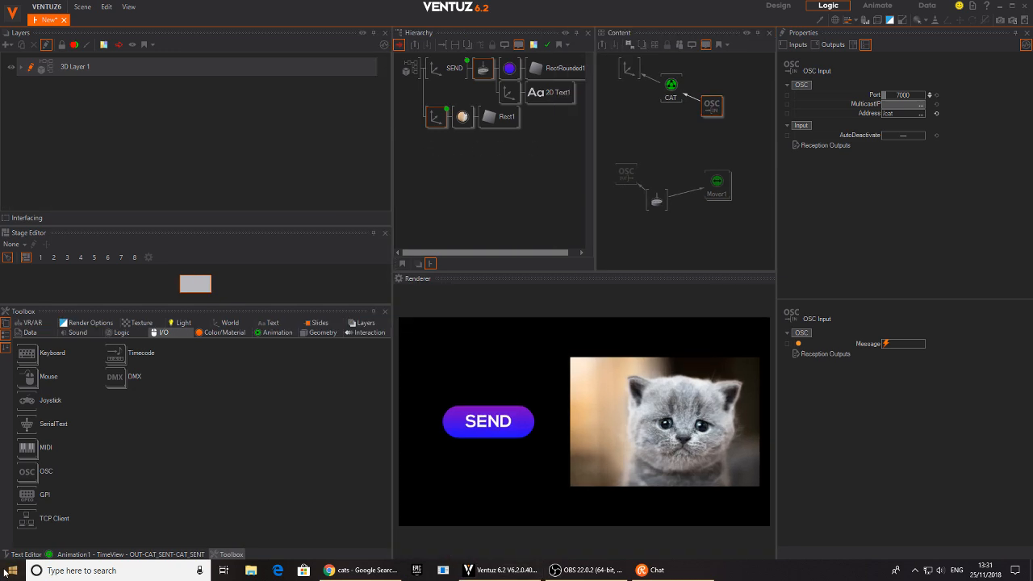
Step: Launch a second Ventuz Designer instance, dismiss its machine errors, open a project and cancel the Open Scene dialog
{"action": "key", "text": "super"}
{"action": "type", "text": "ve"}
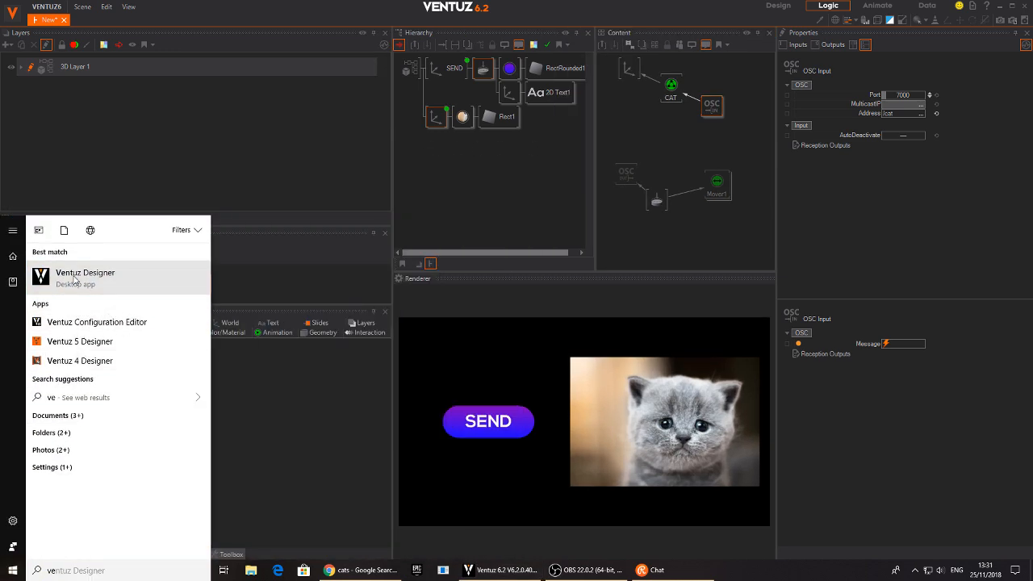
{"action": "left_click", "coordinate": [74, 277]}
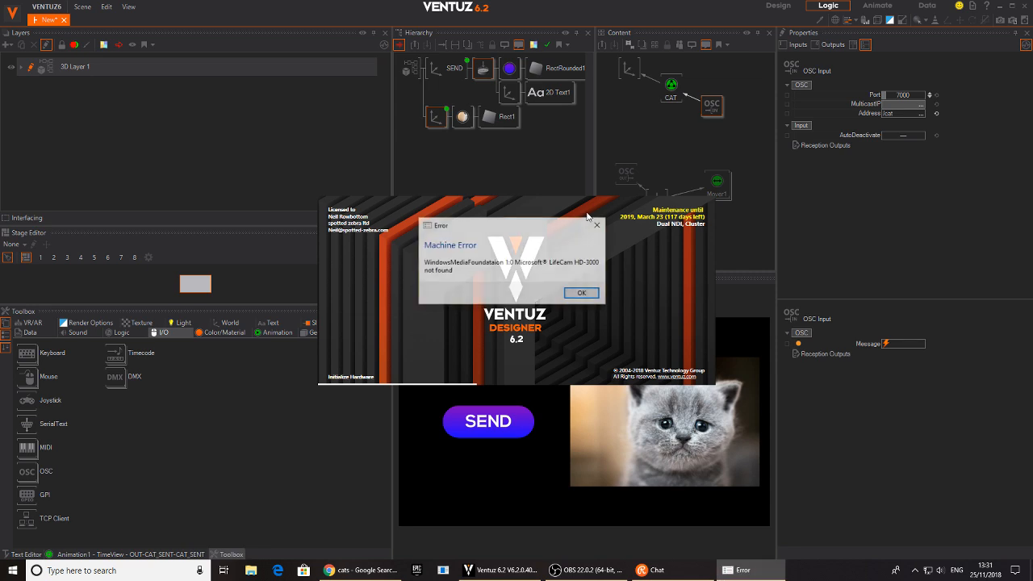
{"action": "left_click", "coordinate": [581, 298]}
{"action": "left_click", "coordinate": [581, 299]}
{"action": "left_click", "coordinate": [581, 299]}
{"action": "double_click", "coordinate": [431, 284]}
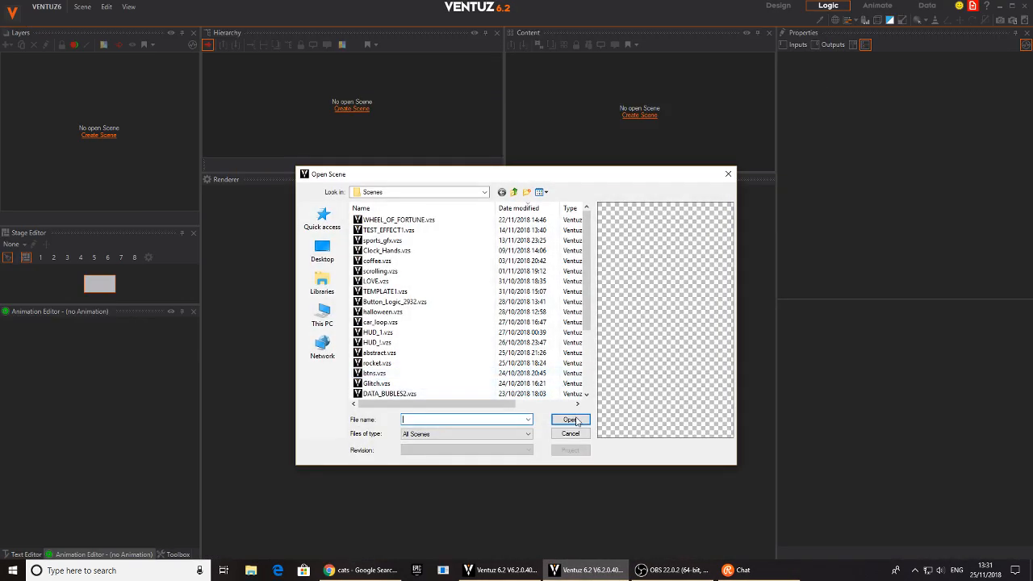
{"action": "left_click", "coordinate": [573, 435]}
Step: Create an empty scene in the second instance and place its unmaximized window over the first one
{"action": "left_click_drag", "start_coordinate": [462, 4], "coordinate": [542, 68]}
{"action": "left_click_drag", "start_coordinate": [78, 65], "coordinate": [371, 153]}
{"action": "left_click_drag", "start_coordinate": [576, 165], "coordinate": [615, 129]}
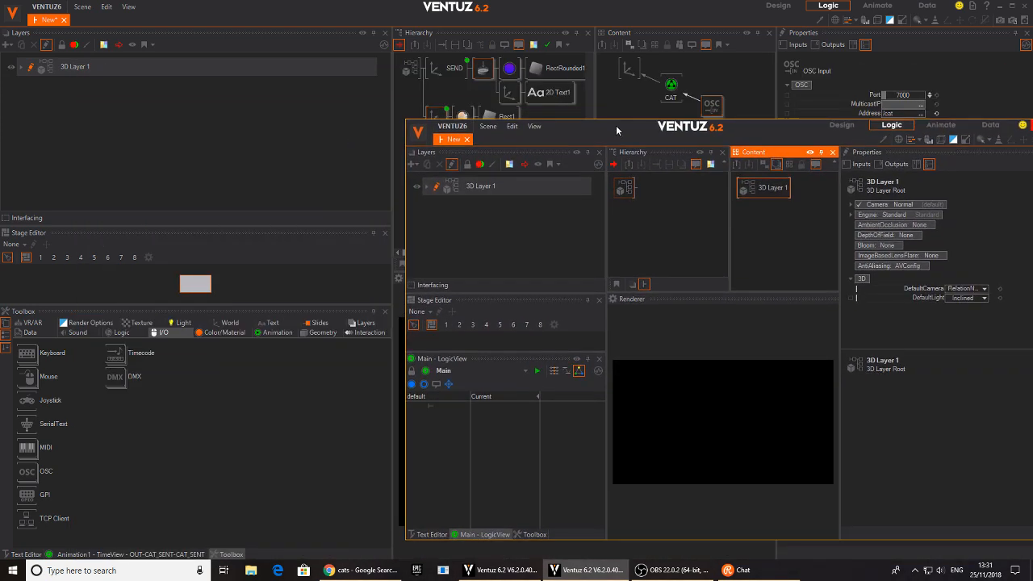
Step: Copy the cat picture's Axis branch from the original scene and paste it into the second instance's Hierarchy
{"action": "left_click", "coordinate": [440, 118]}
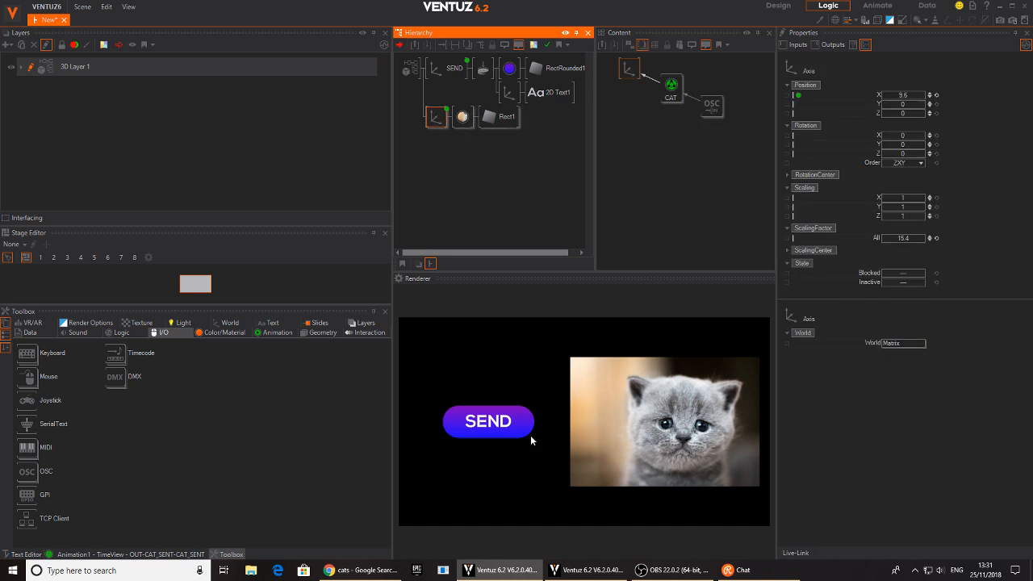
{"action": "left_click", "coordinate": [589, 570]}
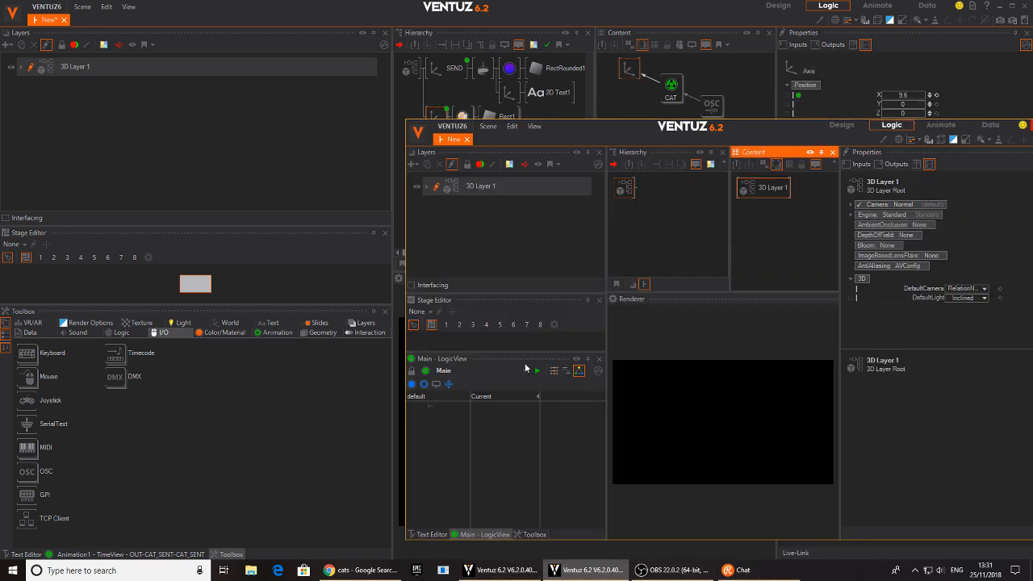
{"action": "left_click", "coordinate": [665, 205]}
{"action": "key", "text": "ctrl+v"}
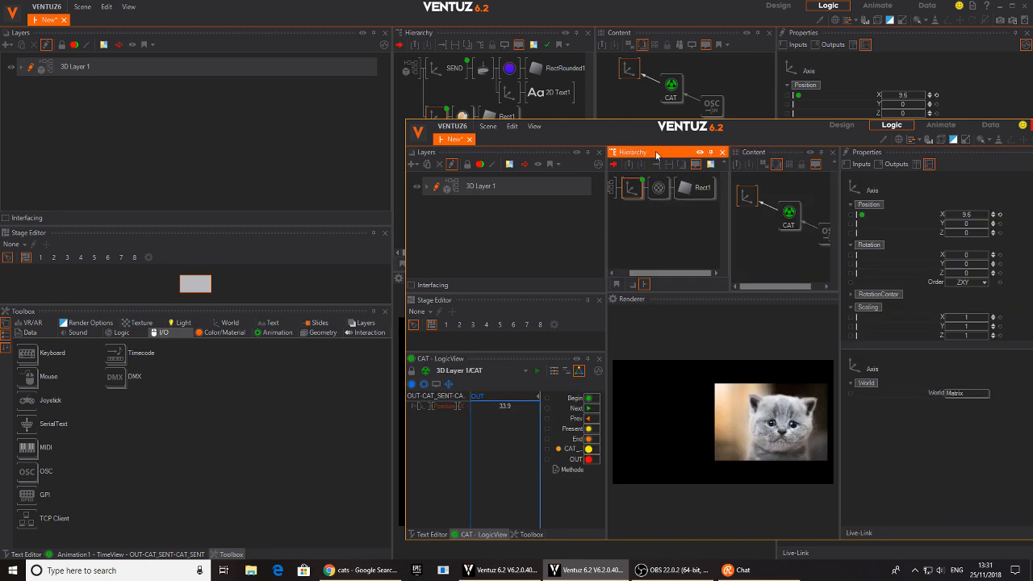
Step: Move the second window aside and block the cat picture's Axis in the original scene
{"action": "left_click_drag", "start_coordinate": [643, 129], "coordinate": [600, 178]}
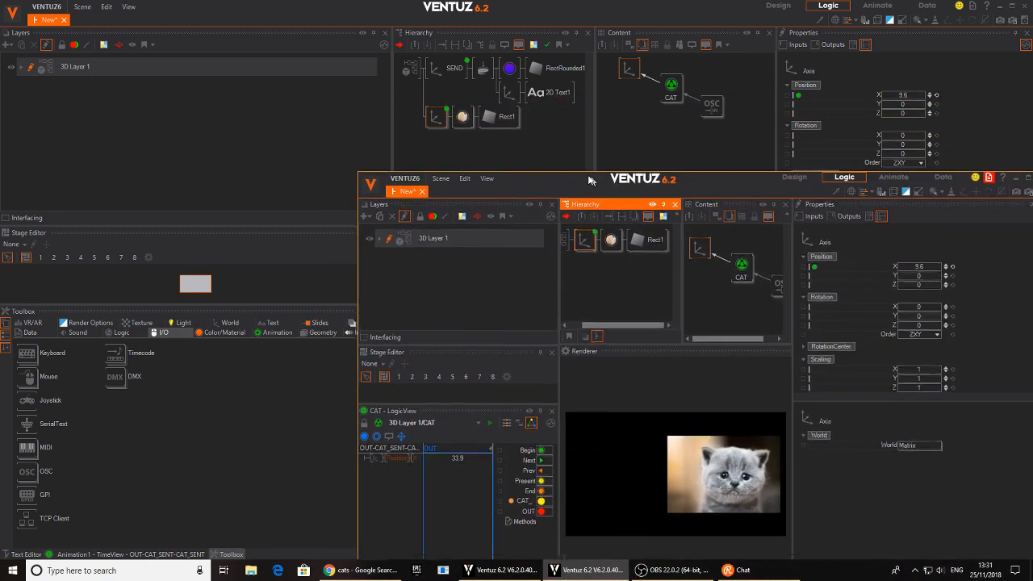
{"action": "left_click", "coordinate": [438, 132]}
{"action": "left_click", "coordinate": [436, 118]}
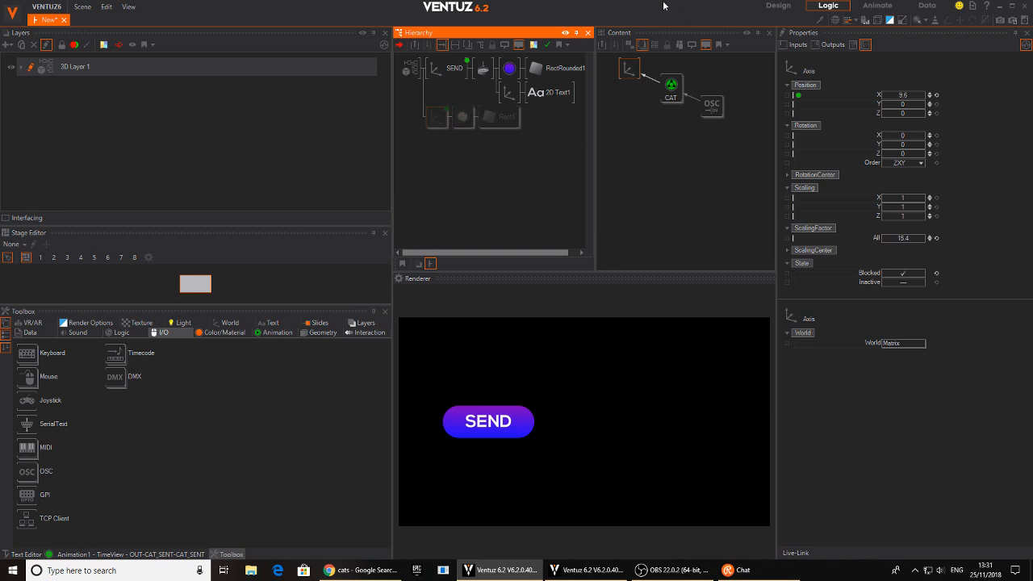
Step: Shrink the original instance's window and arrange both windows so the SEND button and the cat picture are both in view
{"action": "double_click", "coordinate": [590, 6]}
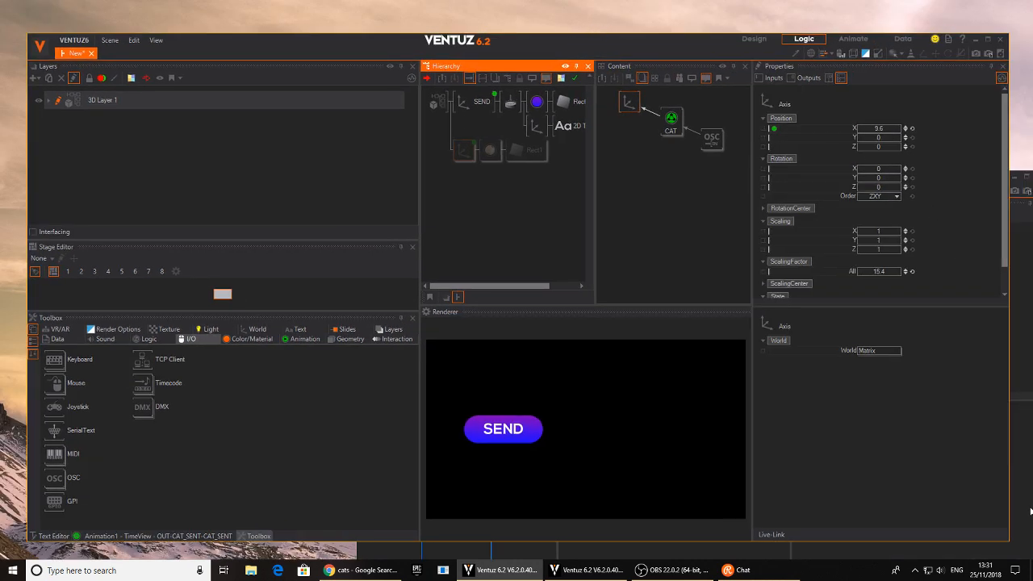
{"action": "left_click_drag", "start_coordinate": [1010, 542], "coordinate": [769, 428]}
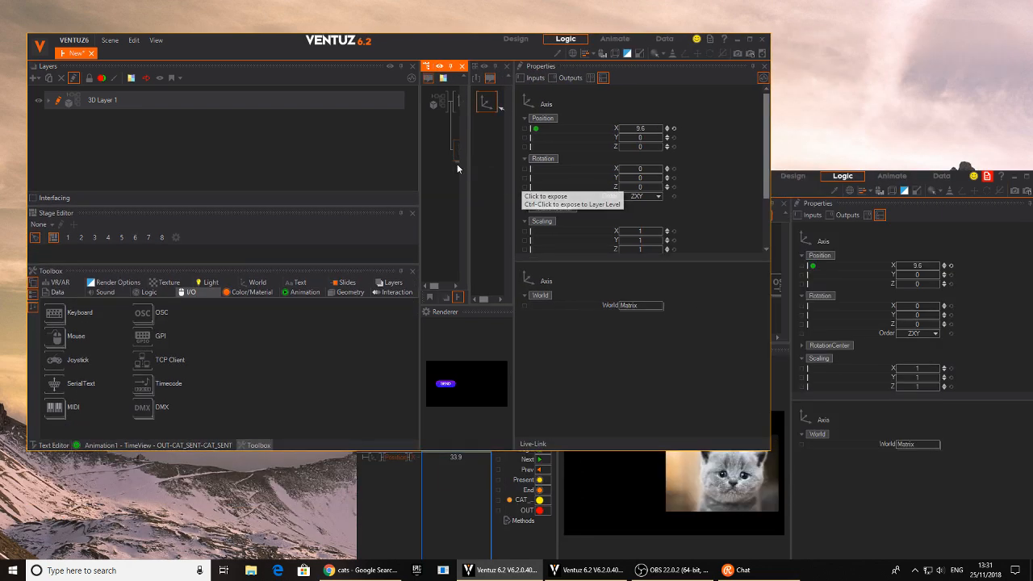
{"action": "left_click_drag", "start_coordinate": [421, 140], "coordinate": [274, 140]}
{"action": "left_click_drag", "start_coordinate": [457, 50], "coordinate": [404, 32]}
{"action": "left_click_drag", "start_coordinate": [740, 181], "coordinate": [721, 144]}
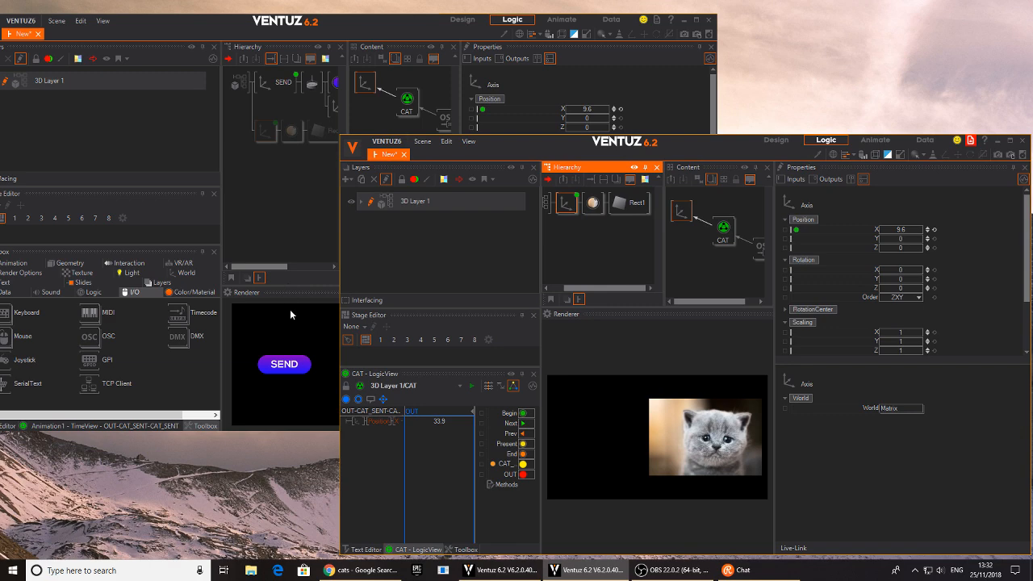
{"action": "left_click", "coordinate": [287, 386]}
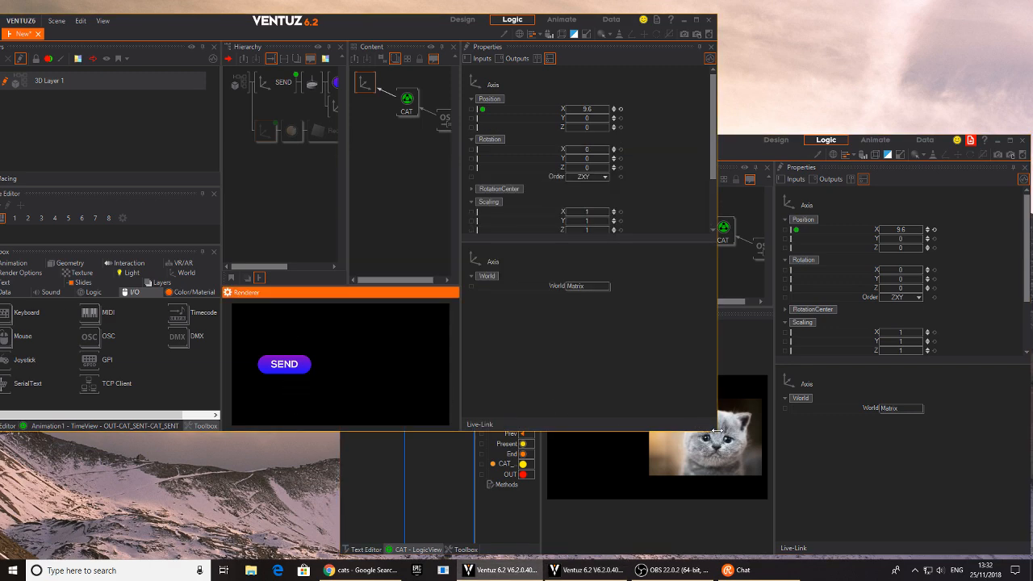
{"action": "left_click_drag", "start_coordinate": [715, 431], "coordinate": [549, 378]}
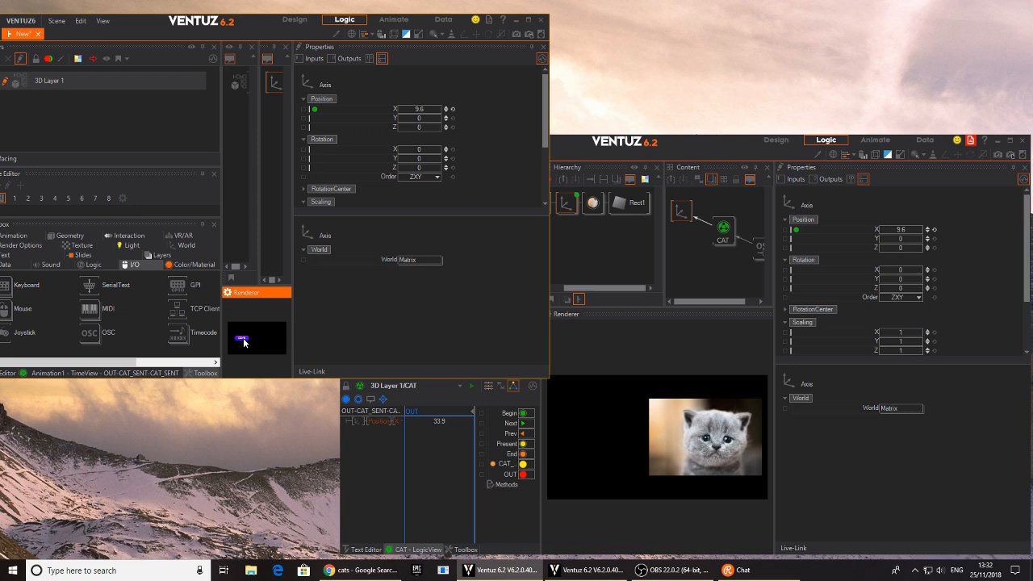
Step: Inspect the OSC Input node in both instances, widening the original instance's Hierarchy and Content editors to reach its node
{"action": "left_click", "coordinate": [758, 251]}
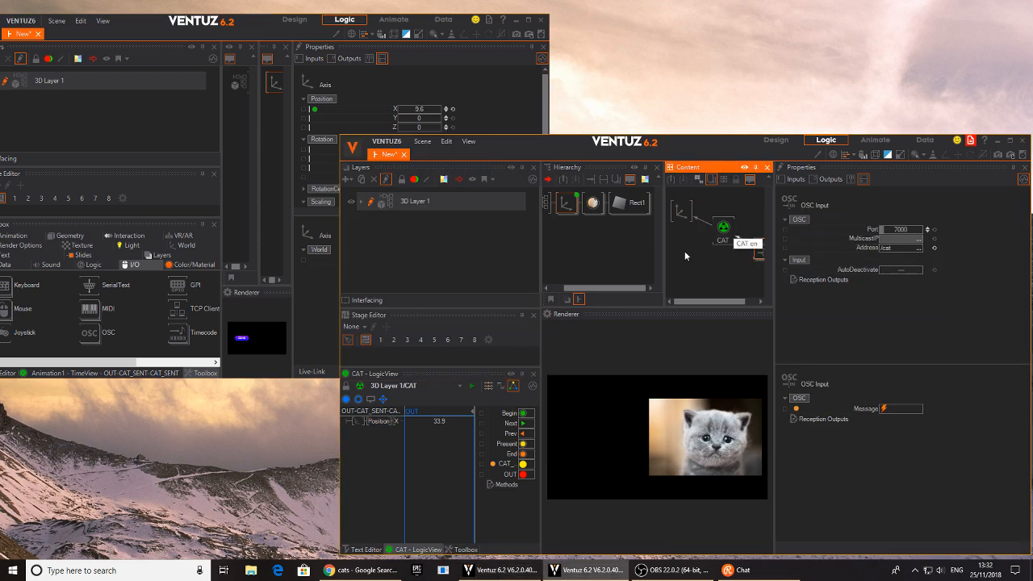
{"action": "left_click", "coordinate": [291, 113]}
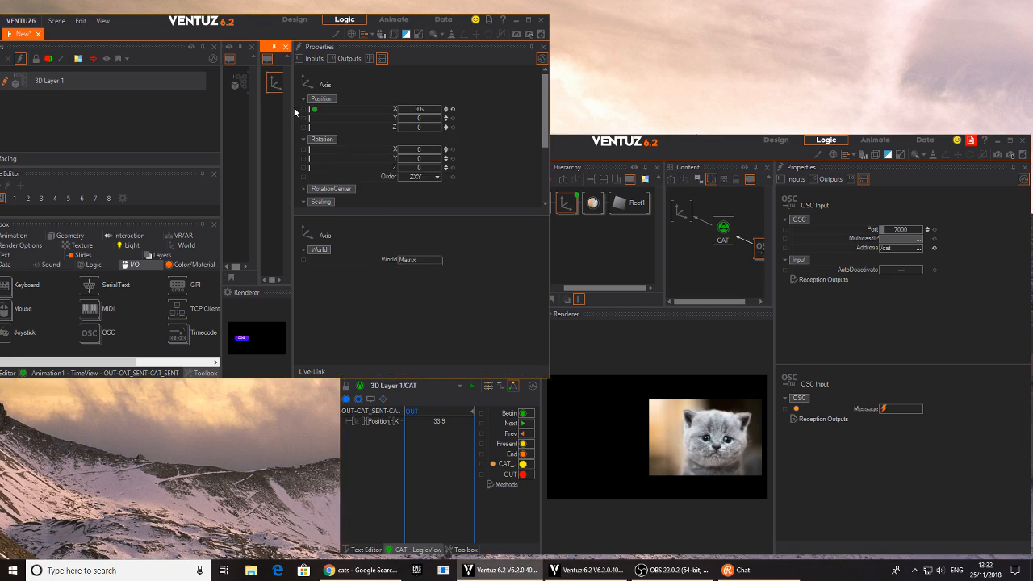
{"action": "left_click_drag", "start_coordinate": [290, 113], "coordinate": [363, 113]}
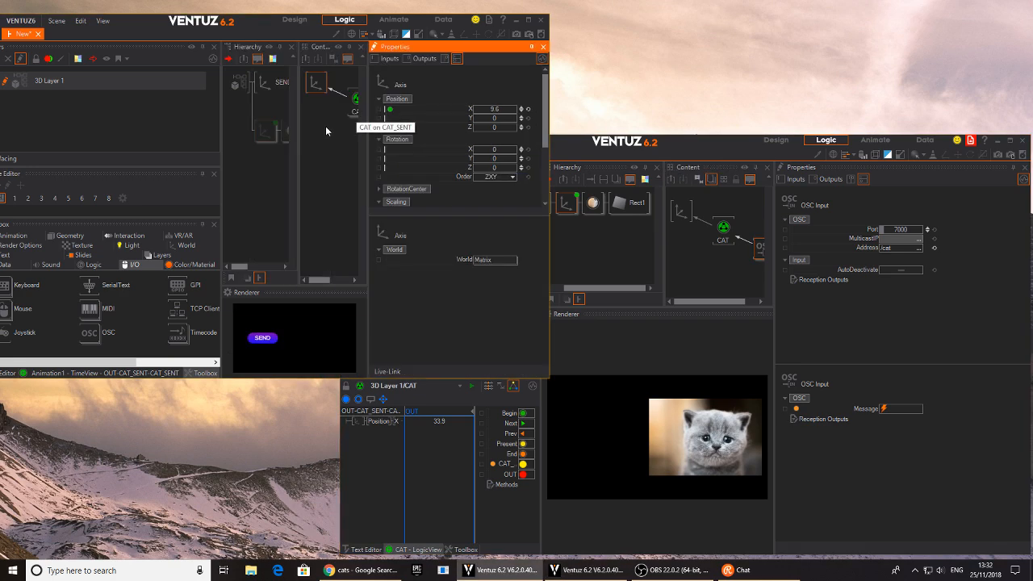
{"action": "middle_click_drag", "start_coordinate": [326, 126], "coordinate": [273, 131]}
{"action": "left_click", "coordinate": [347, 127]}
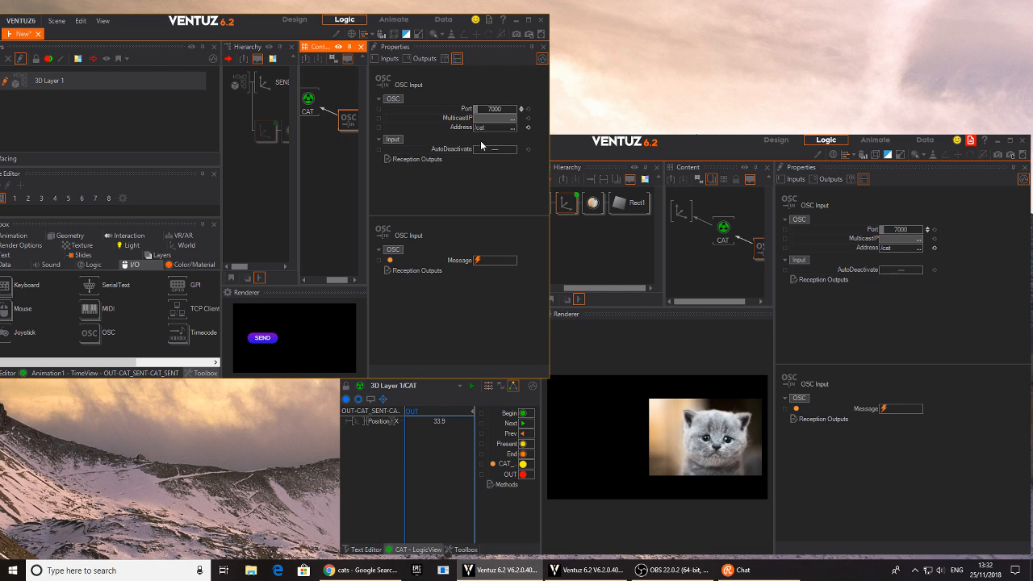
Step: Delete the cat picture's blocked Axis branch from the original scene's Hierarchy, keeping only the SEND branch
{"action": "middle_click_drag", "start_coordinate": [321, 162], "coordinate": [356, 160]}
{"action": "mouse_move", "coordinate": [276, 175]}
{"action": "middle_mouse_down"}
{"action": "mouse_move", "coordinate": [209, 176]}
{"action": "mouse_move", "coordinate": [313, 184]}
{"action": "mouse_move", "coordinate": [266, 183]}
{"action": "mouse_move", "coordinate": [293, 181]}
{"action": "middle_mouse_up"}
{"action": "left_click", "coordinate": [262, 156]}
{"action": "left_click", "coordinate": [247, 137]}
{"action": "key", "text": "Delete"}
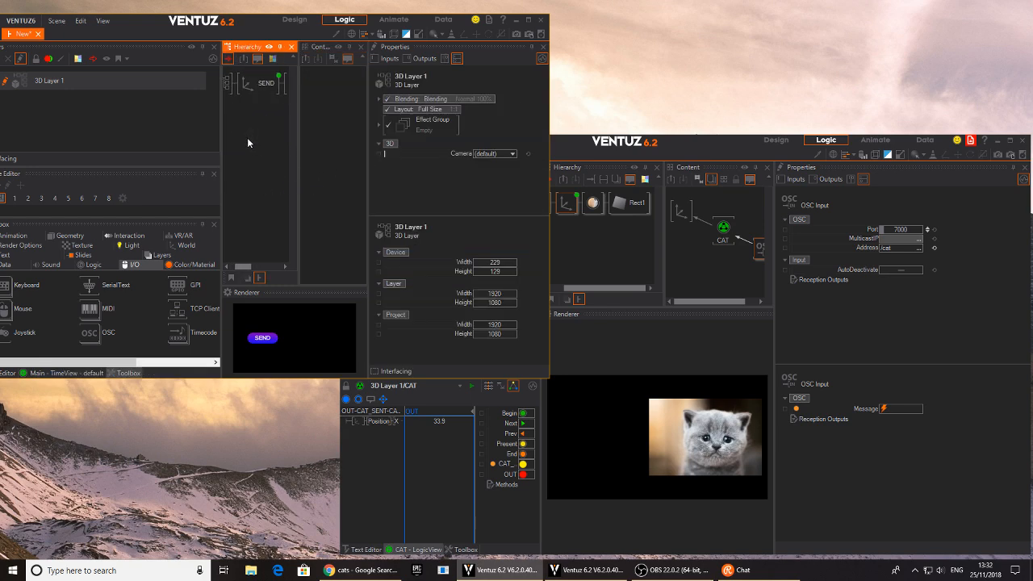
Step: Trigger the SEND button in the original instance's Renderer several times to test the cat animation in the second instance
{"action": "left_click", "coordinate": [267, 339]}
{"action": "left_click", "coordinate": [267, 339]}
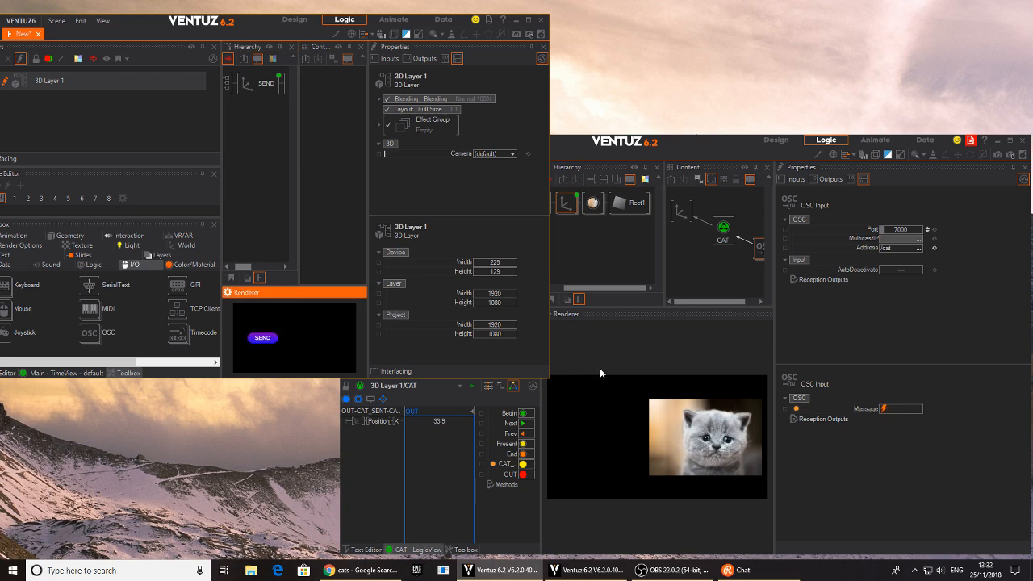
{"action": "left_click", "coordinate": [268, 339]}
Step: Delete the OSC Input node connected to the CAT animation in the second instance's Content
{"action": "left_click", "coordinate": [698, 241]}
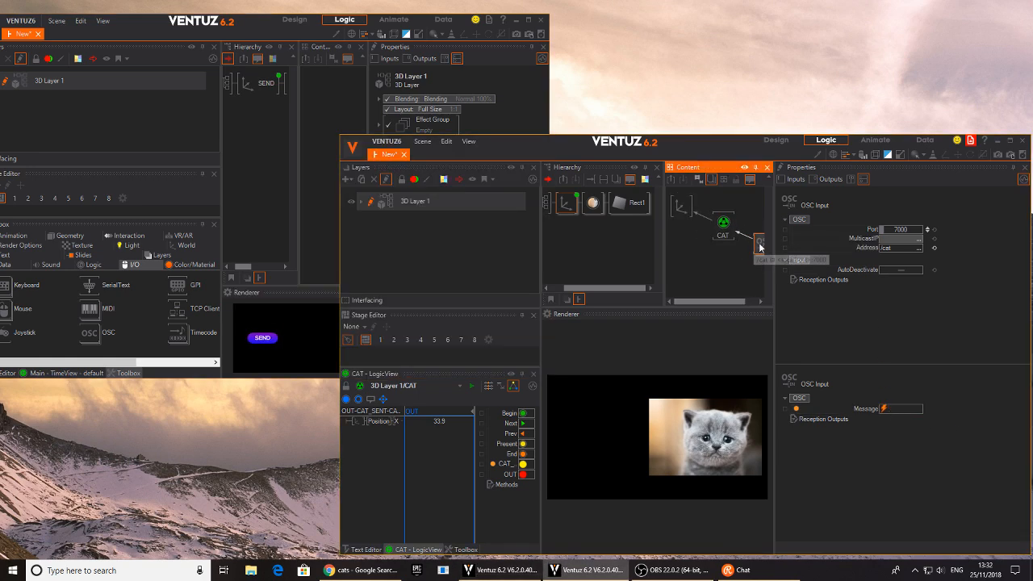
{"action": "left_click_drag", "start_coordinate": [758, 247], "coordinate": [742, 264]}
{"action": "key", "text": "Delete"}
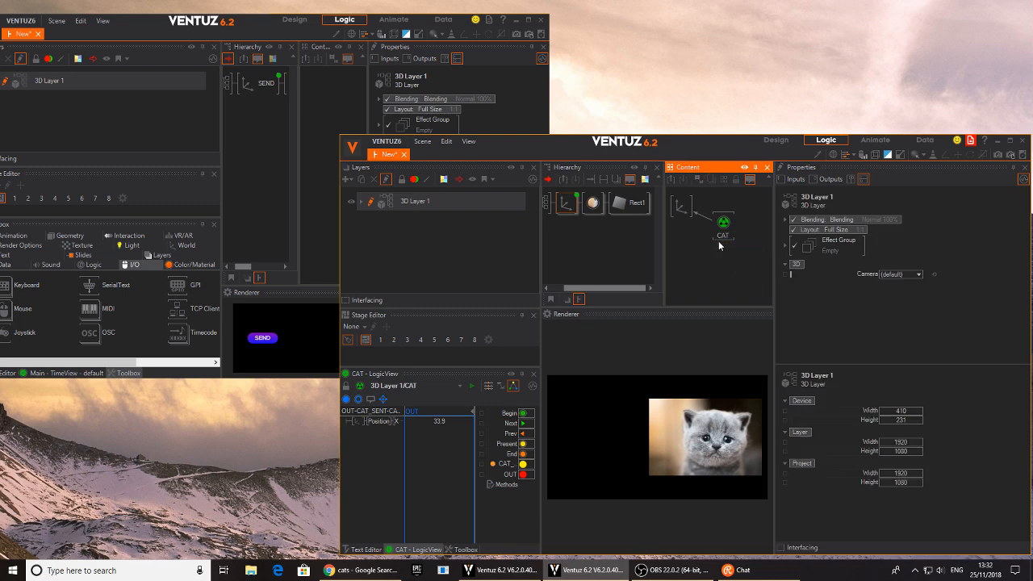
Step: Fire the CAT animation's CAT_SENT state manually, widening the animation editor and switching it to the TimeView
{"action": "left_click", "coordinate": [722, 234]}
{"action": "left_click", "coordinate": [885, 232]}
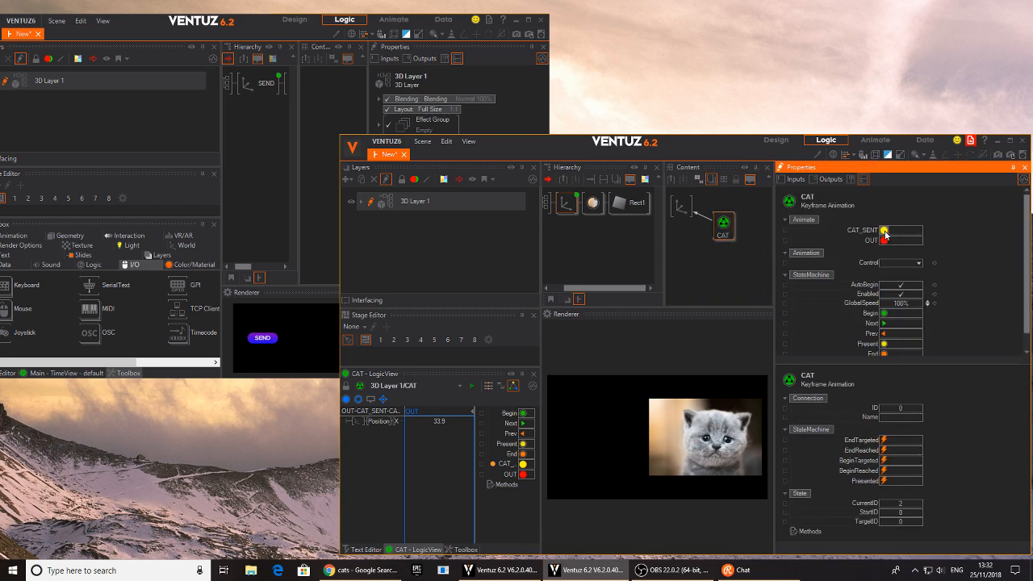
{"action": "left_click", "coordinate": [721, 232]}
{"action": "left_click_drag", "start_coordinate": [541, 369], "coordinate": [610, 370]}
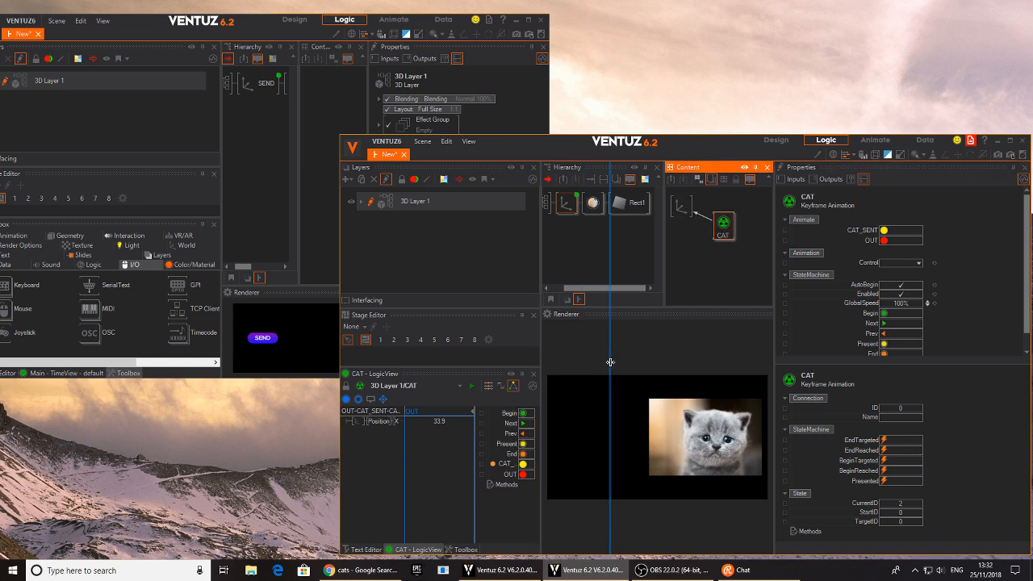
{"action": "left_click", "coordinate": [492, 389]}
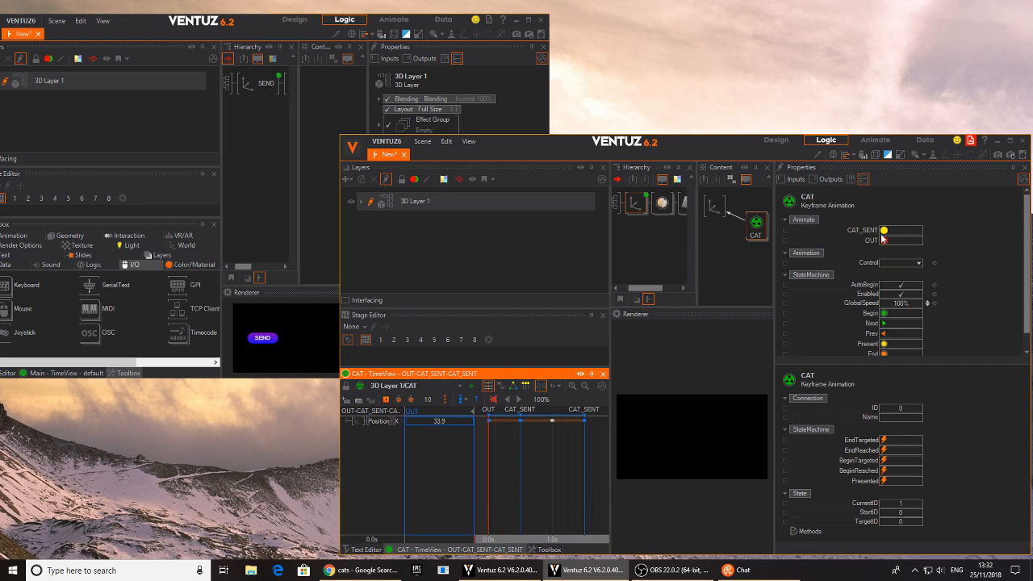
{"action": "left_click", "coordinate": [883, 232]}
Step: Add a new OSC Input node with the address /cat to the second instance's Content and bind CAT_SENT to it
{"action": "left_click", "coordinate": [742, 258]}
{"action": "double_click", "coordinate": [742, 258]}
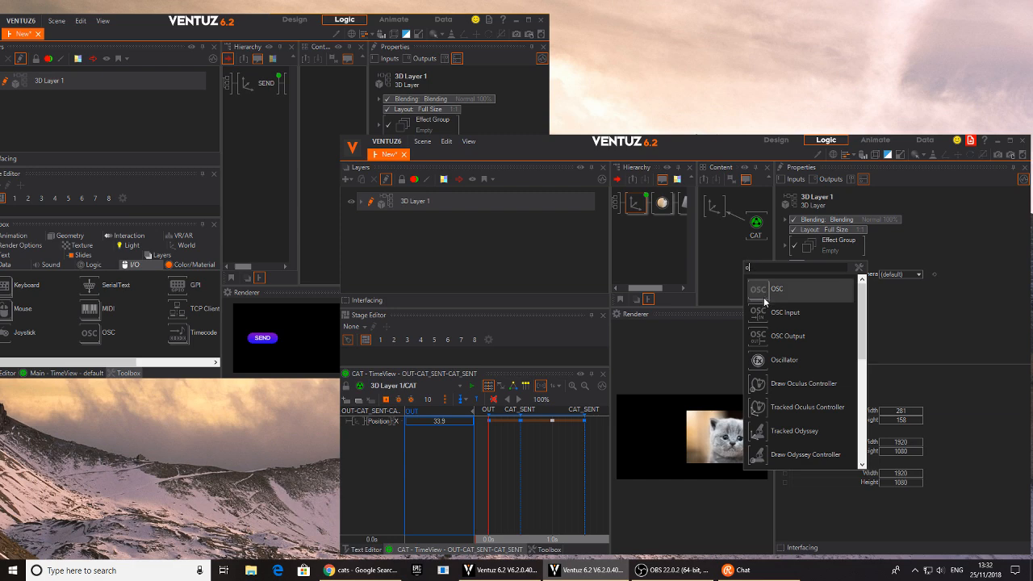
{"action": "left_click", "coordinate": [785, 313]}
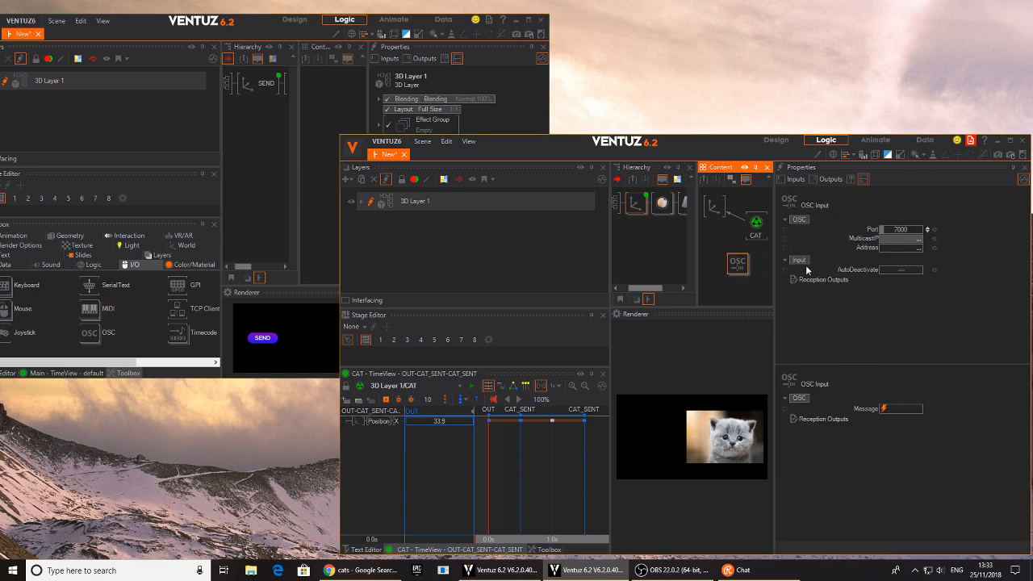
{"action": "left_click", "coordinate": [892, 253]}
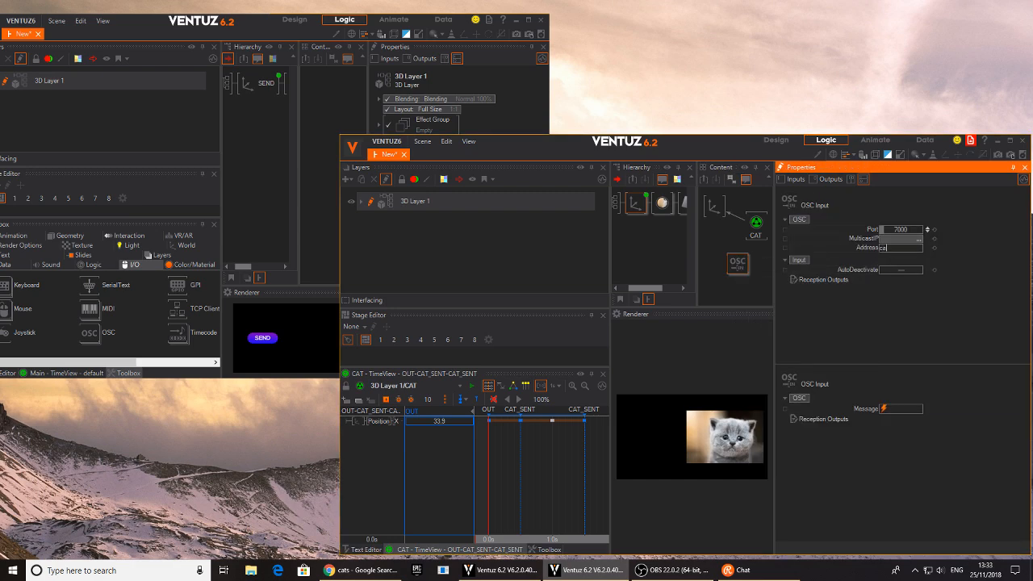
{"action": "type", "text": "cat"}
{"action": "left_click", "coordinate": [753, 224]}
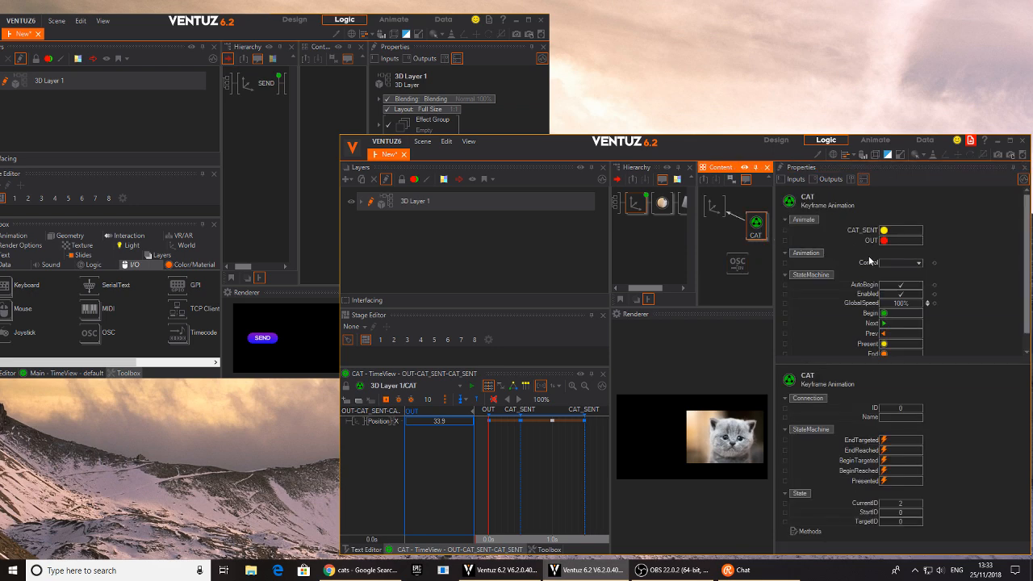
{"action": "left_click_drag", "start_coordinate": [865, 232], "coordinate": [751, 278]}
Step: Trigger the SEND button repeatedly in the original instance to test the rebuilt OSC link to the cat animation
{"action": "left_click", "coordinate": [289, 347]}
{"action": "left_click", "coordinate": [264, 342]}
{"action": "left_click", "coordinate": [267, 341]}
{"action": "left_click", "coordinate": [266, 338]}
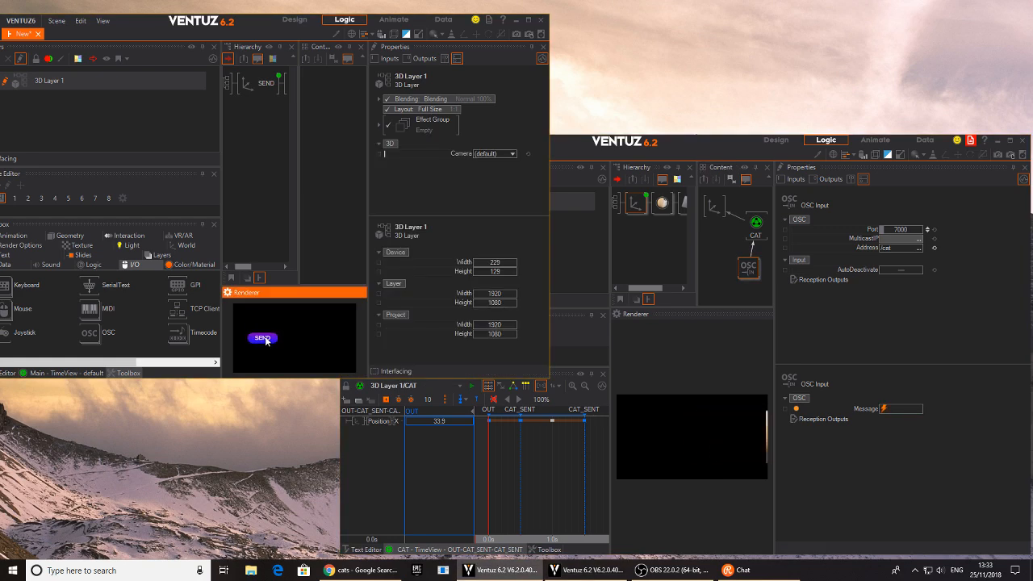
{"action": "left_click", "coordinate": [266, 338]}
{"action": "left_click", "coordinate": [263, 338]}
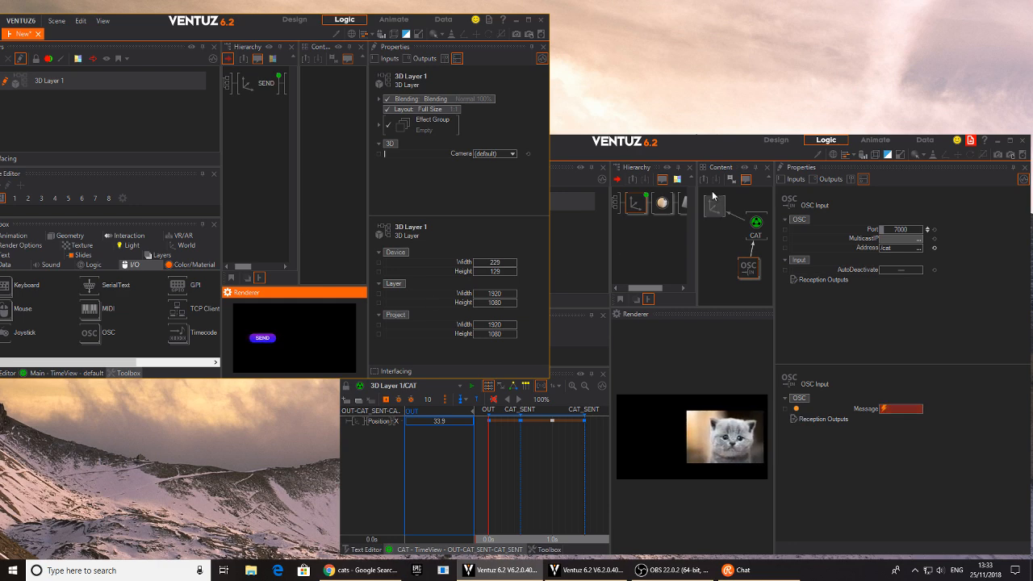
{"action": "left_click", "coordinate": [264, 338]}
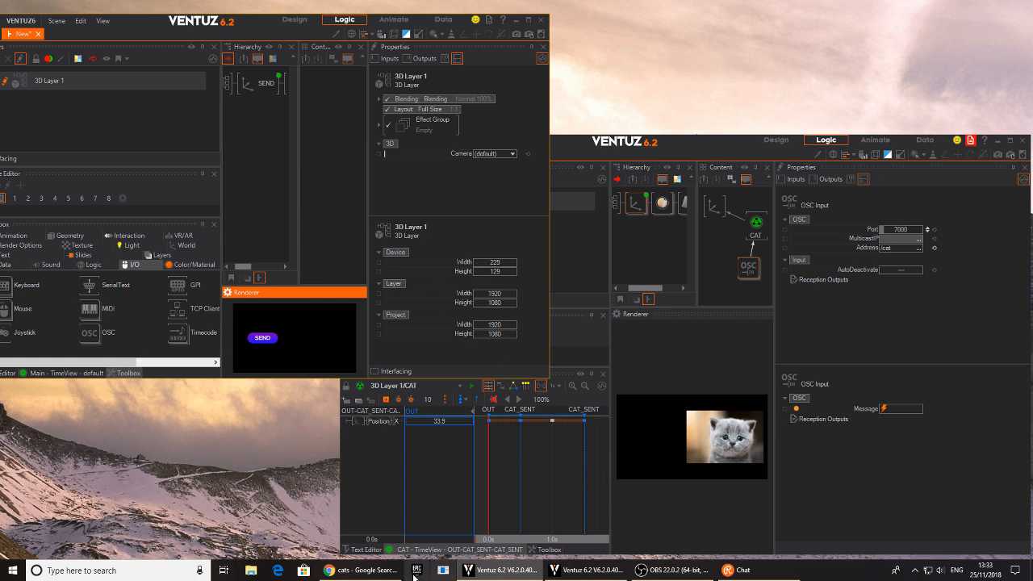
Step: Switch to Chrome, search Google for "osc" and look through the results
{"action": "left_click", "coordinate": [359, 570]}
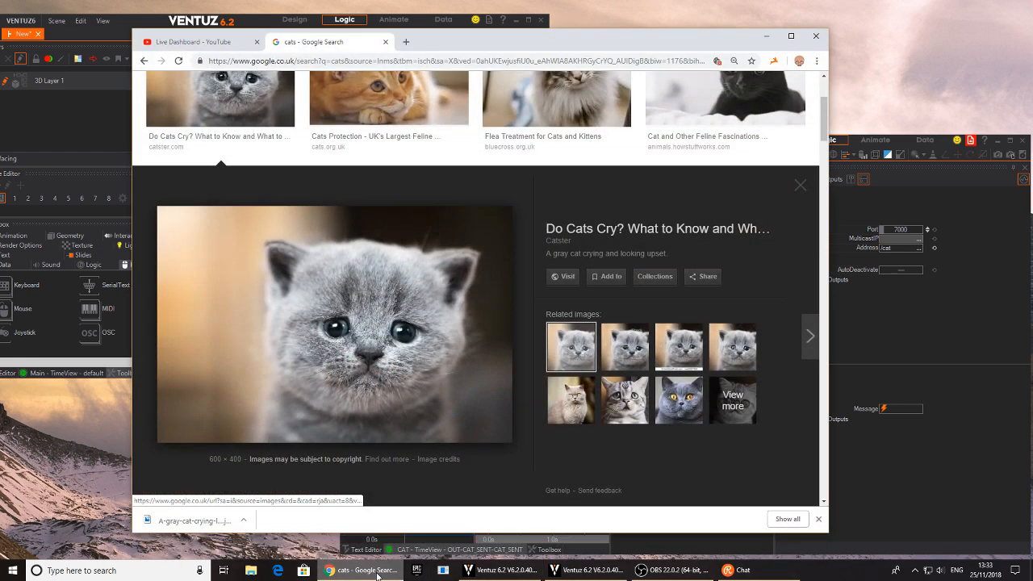
{"action": "left_click", "coordinate": [275, 61]}
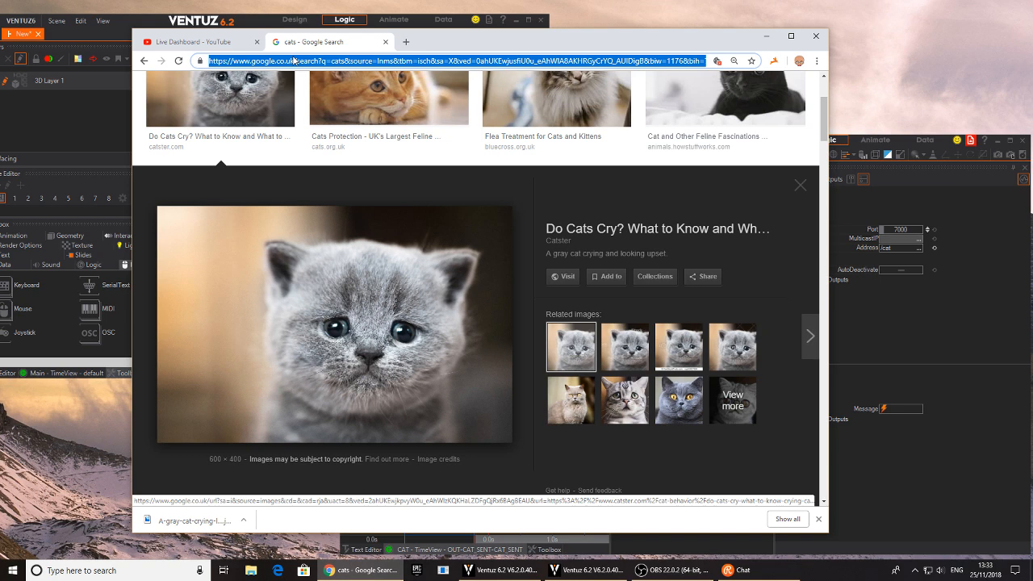
{"action": "type", "text": "oce"}
{"action": "key", "text": "Return"}
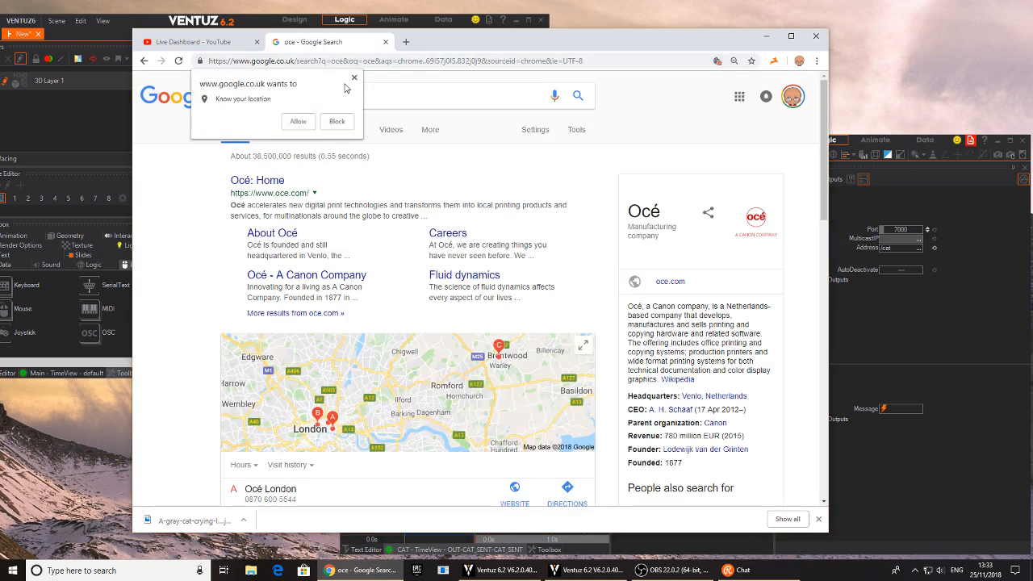
{"action": "left_click", "coordinate": [354, 78]}
{"action": "left_click_drag", "start_coordinate": [239, 95], "coordinate": [314, 96]}
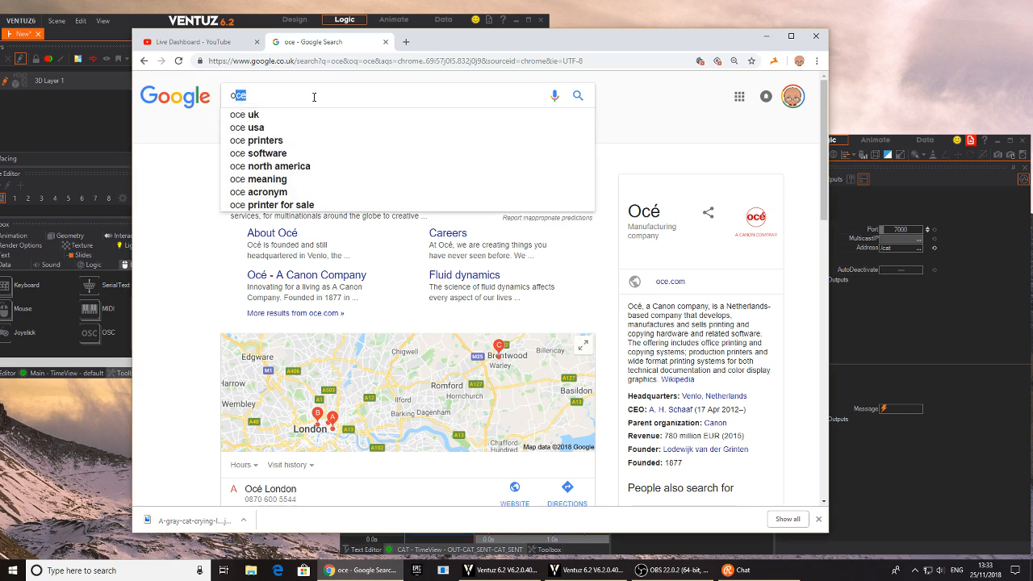
{"action": "type", "text": "sc"}
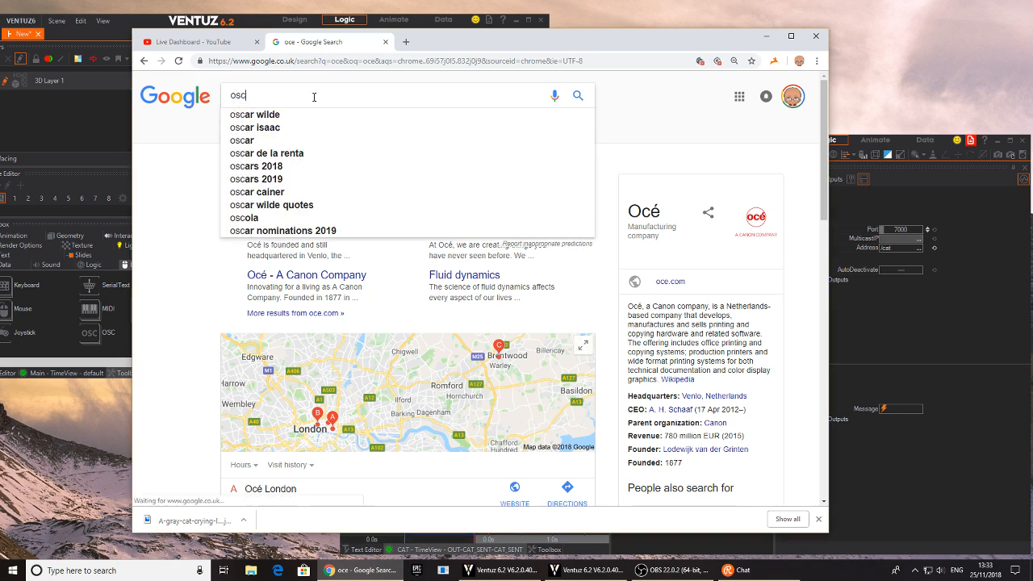
{"action": "key", "text": "Return"}
{"action": "scroll", "coordinate": [230, 233], "scroll_direction": "down", "scroll_amount": 3}
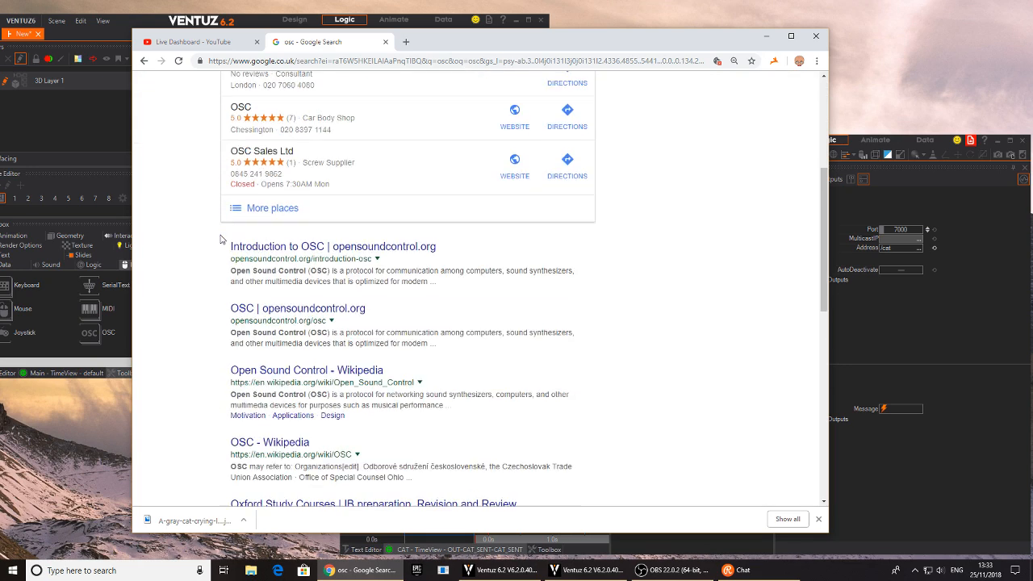
{"action": "scroll", "coordinate": [394, 256], "scroll_direction": "down", "scroll_amount": 1}
{"action": "scroll", "coordinate": [355, 193], "scroll_direction": "up", "scroll_amount": 5}
Step: Search Google for "osc ipad" and open hexler.net's TouchOSC page
{"action": "left_click", "coordinate": [319, 104]}
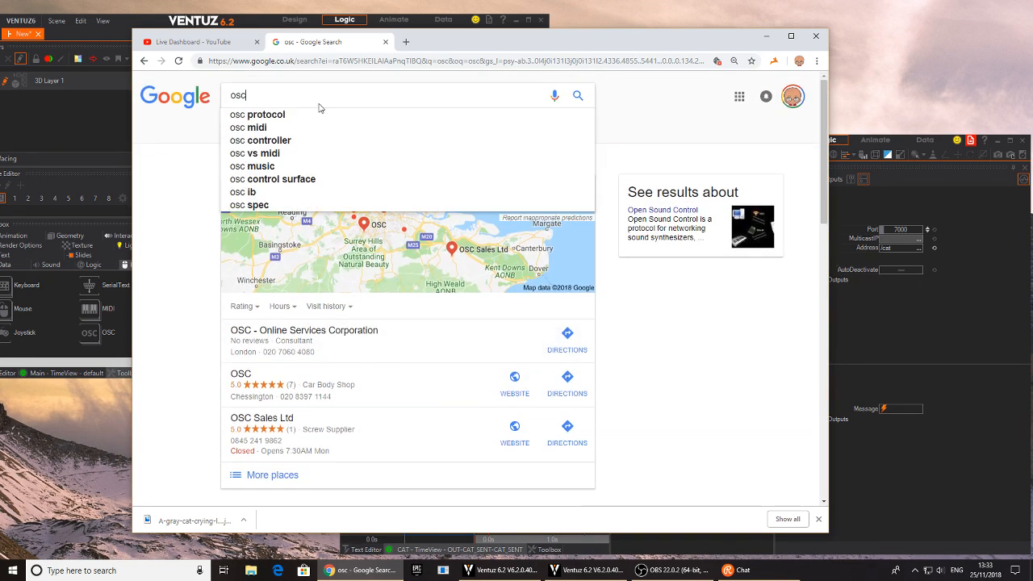
{"action": "type", "text": "ipad"}
{"action": "key", "text": "Return"}
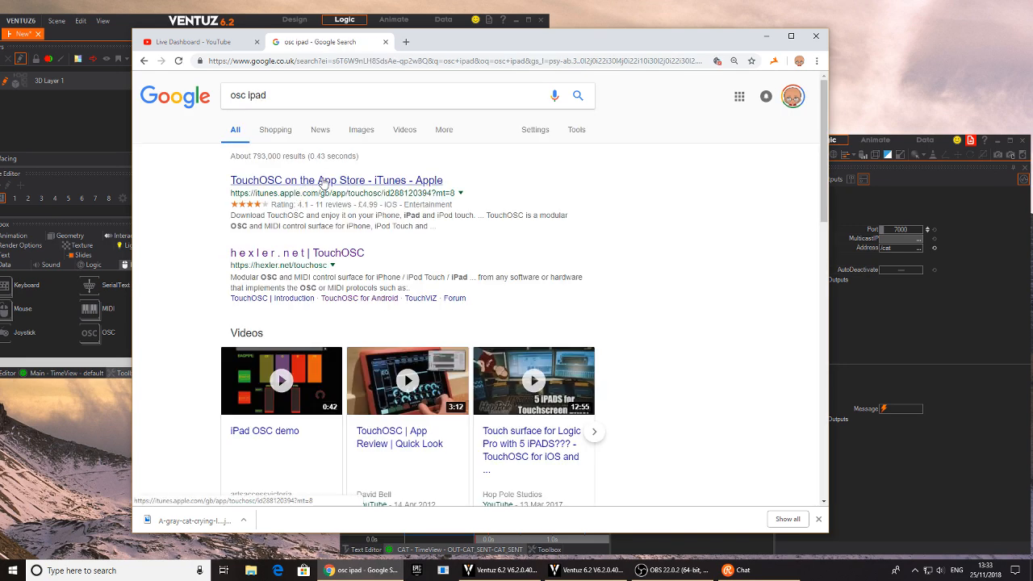
{"action": "left_click", "coordinate": [321, 255]}
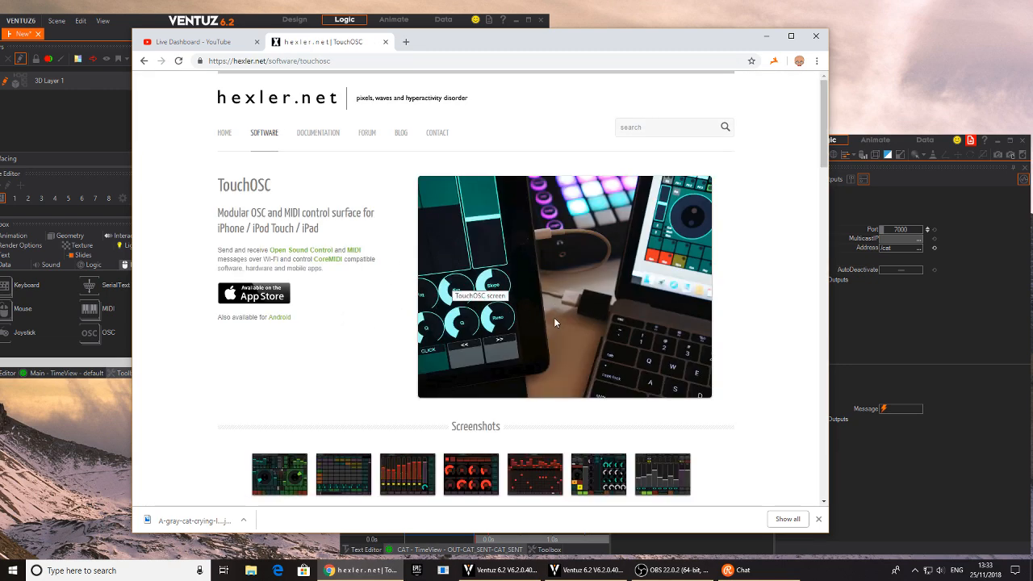
{"action": "scroll", "coordinate": [552, 353], "scroll_direction": "down", "scroll_amount": 3}
{"action": "scroll", "coordinate": [521, 364], "scroll_direction": "up", "scroll_amount": 3}
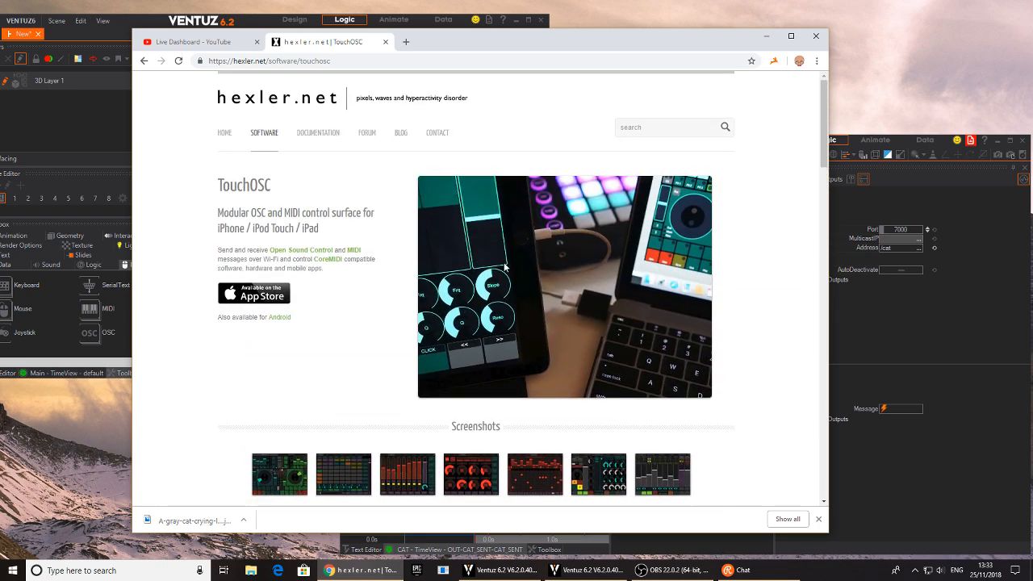
{"action": "left_click", "coordinate": [304, 138]}
{"action": "left_click", "coordinate": [132, 30]}
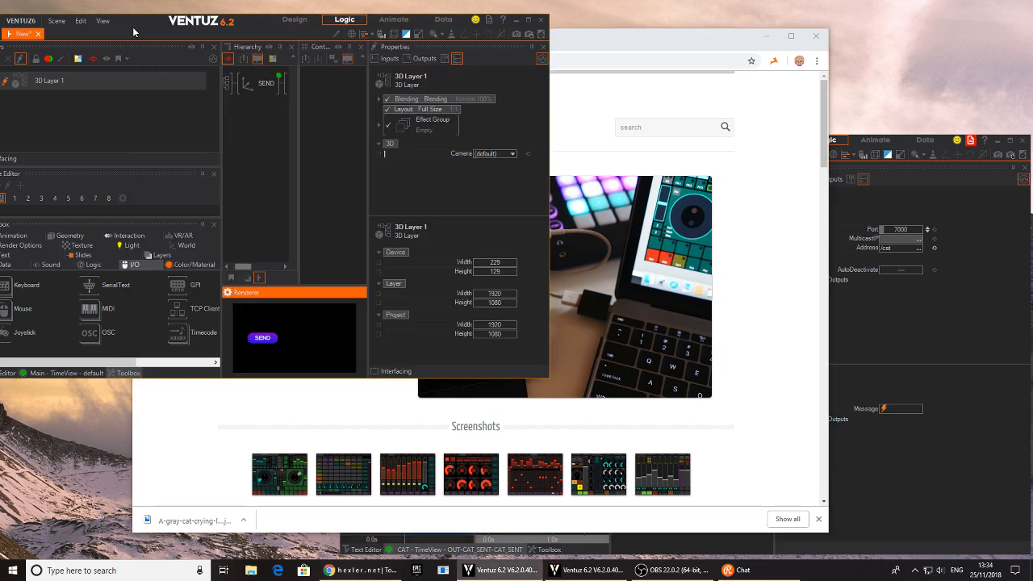
{"action": "left_click", "coordinate": [746, 369]}
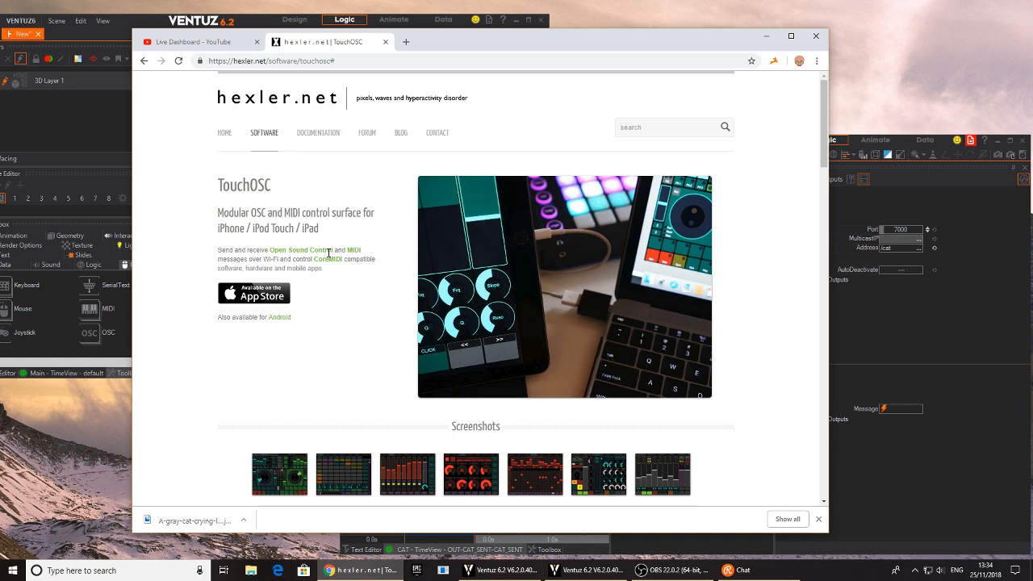
Step: Look over the TouchOSC page, open its first screenshot enlarged and step forward through the gallery to image 6
{"action": "mouse_move", "coordinate": [275, 145]}
{"action": "scroll", "coordinate": [339, 227], "scroll_direction": "down", "scroll_amount": 5}
{"action": "scroll", "coordinate": [331, 323], "scroll_direction": "up", "scroll_amount": 4}
{"action": "scroll", "coordinate": [403, 291], "scroll_direction": "down", "scroll_amount": 3}
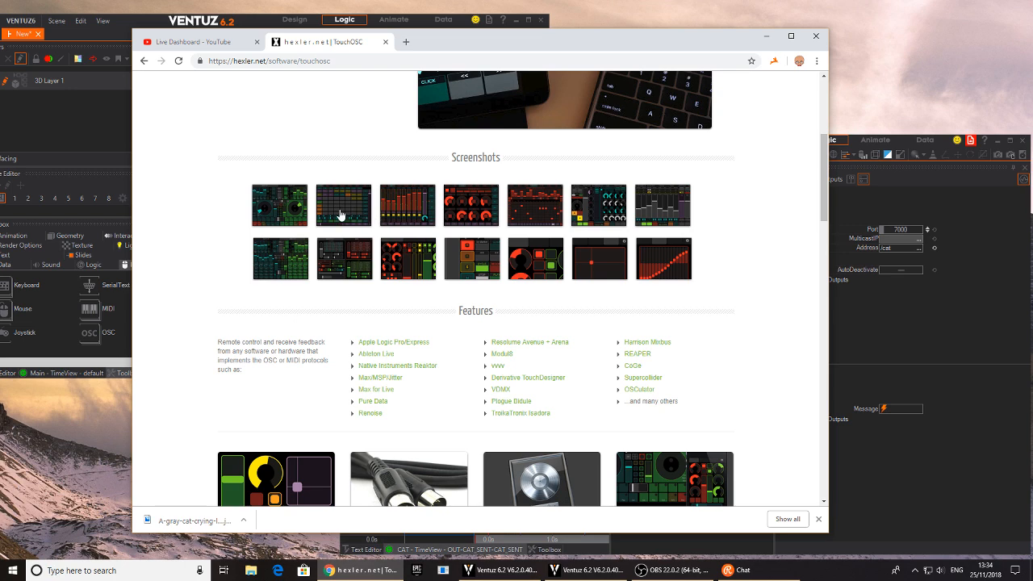
{"action": "left_click", "coordinate": [294, 207]}
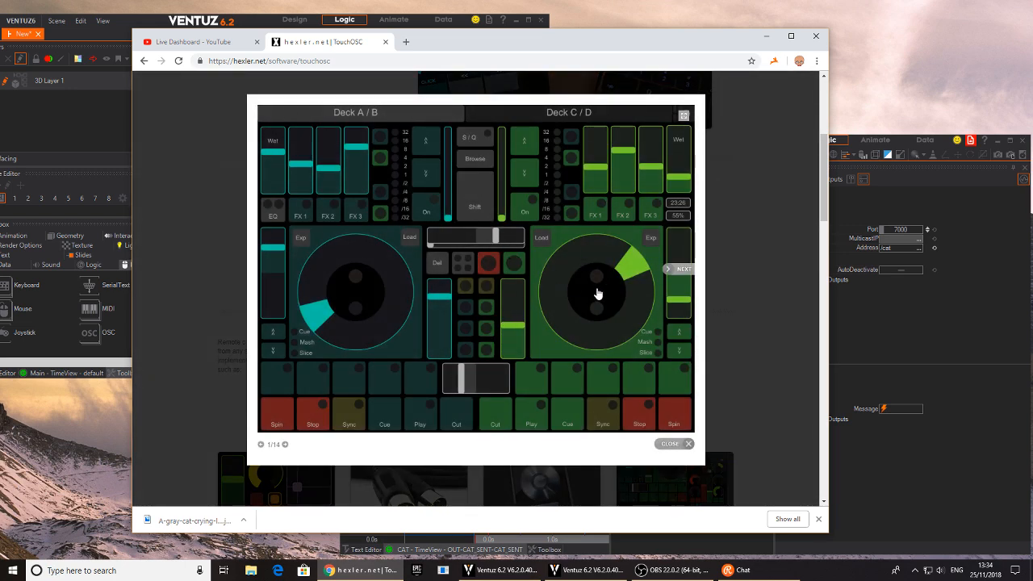
{"action": "left_click", "coordinate": [678, 270]}
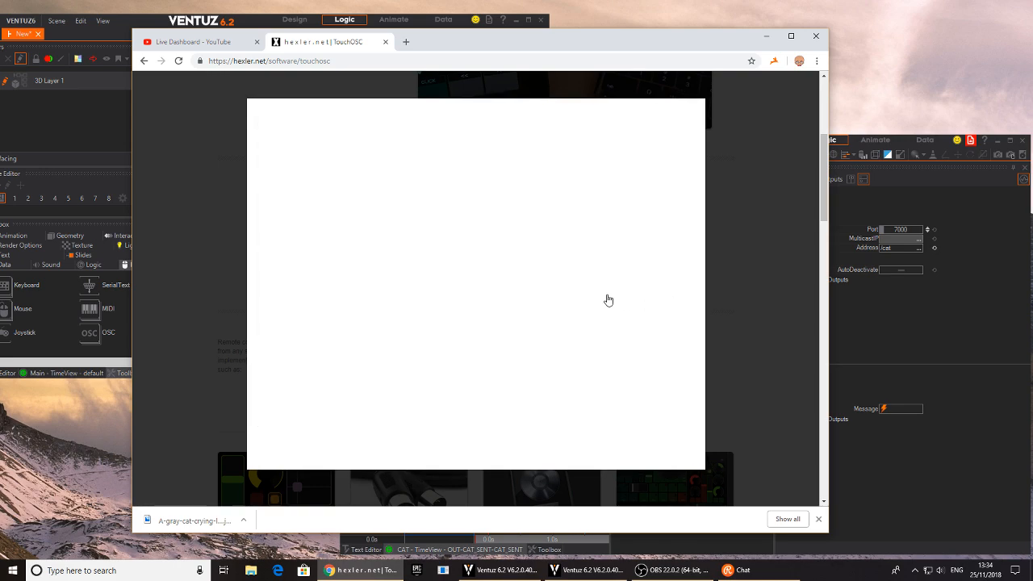
{"action": "left_click", "coordinate": [670, 277]}
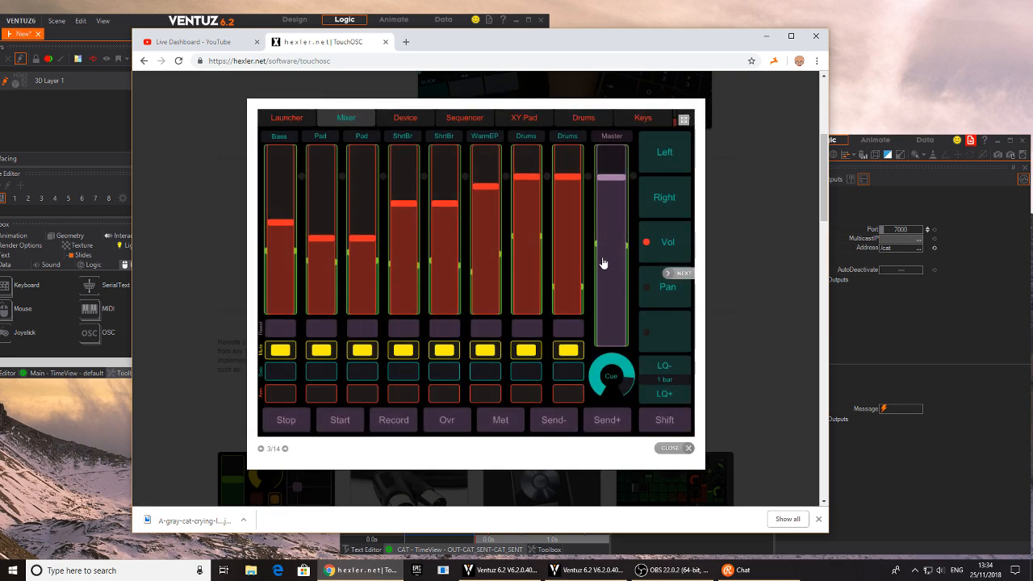
{"action": "left_click", "coordinate": [682, 273]}
{"action": "left_click", "coordinate": [688, 275]}
{"action": "left_click", "coordinate": [672, 276]}
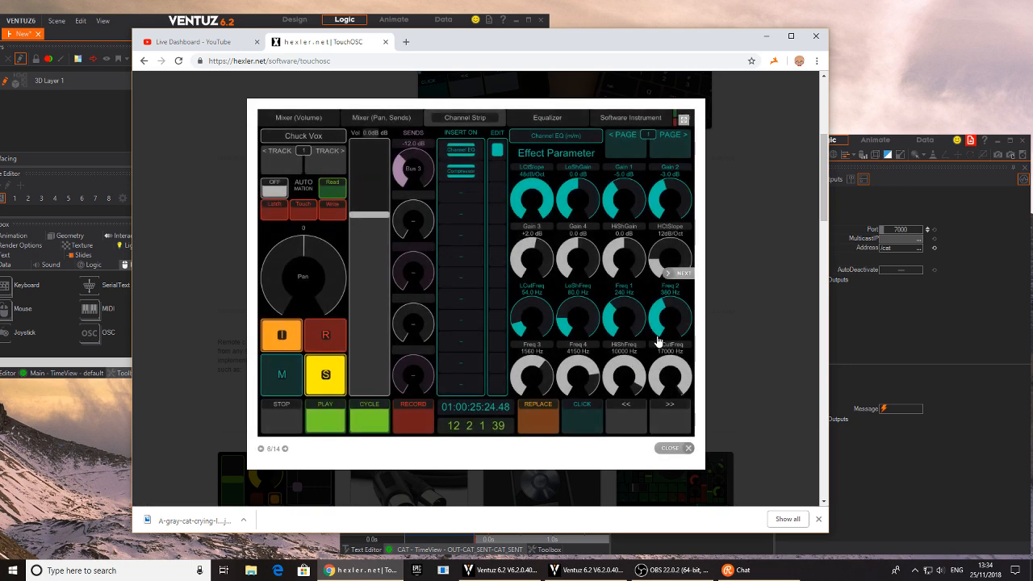
Step: Leave the TouchOSC page, close its browser tab and minimise Chrome to return to the two Ventuz instances
{"action": "left_click", "coordinate": [145, 61]}
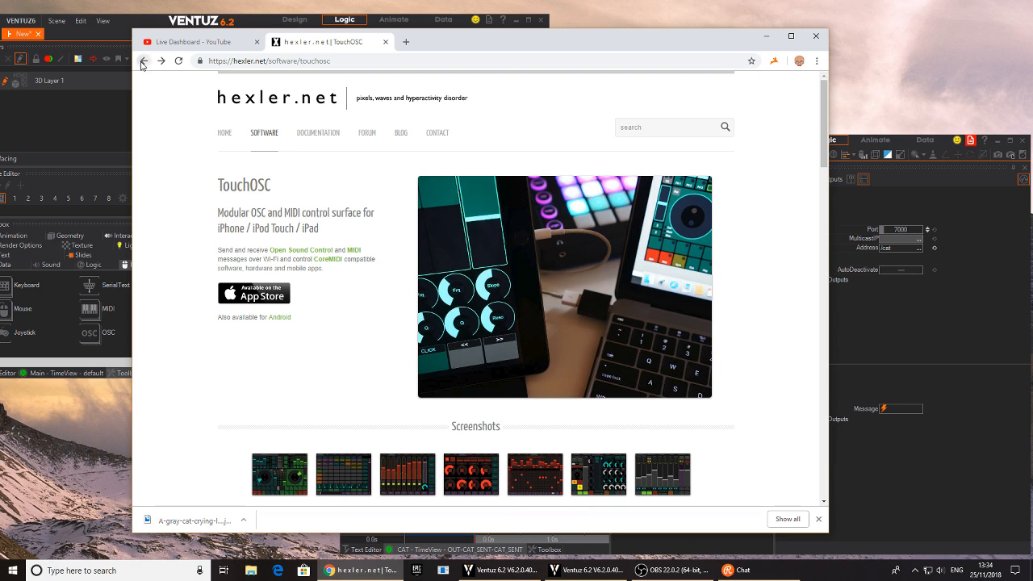
{"action": "left_click", "coordinate": [143, 63]}
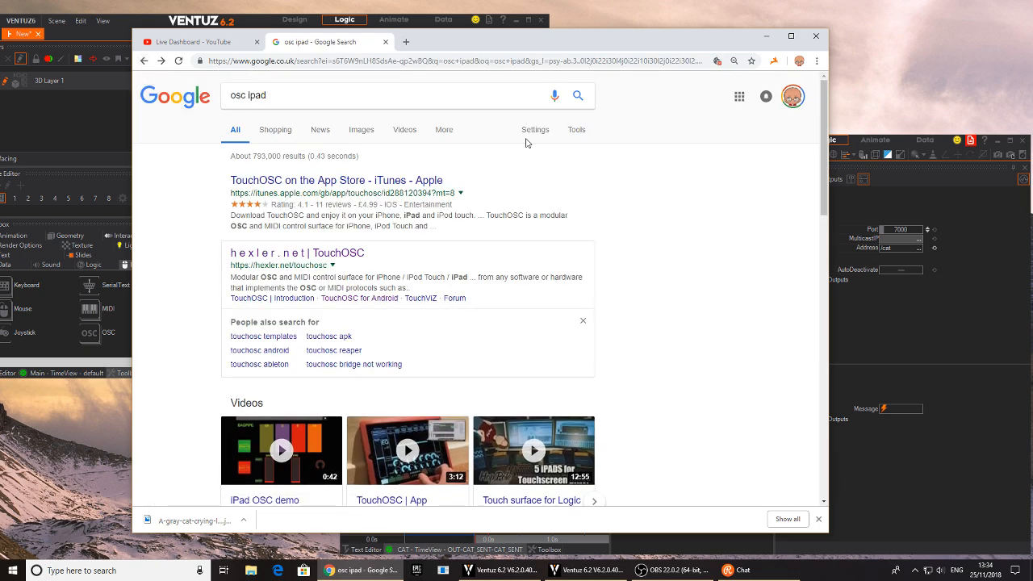
{"action": "left_click", "coordinate": [385, 43]}
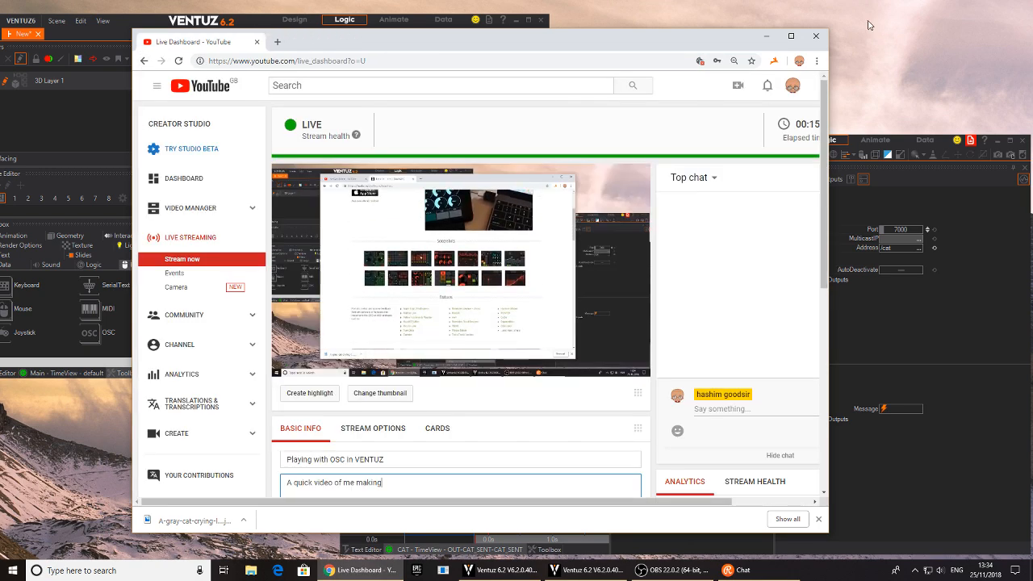
{"action": "left_click", "coordinate": [765, 36]}
Step: Rearrange and resize the two Ventuz windows, and widen the cat instance's Renderer for a larger preview
{"action": "left_click_drag", "start_coordinate": [260, 25], "coordinate": [296, 14]}
{"action": "left_click_drag", "start_coordinate": [696, 142], "coordinate": [685, 121]}
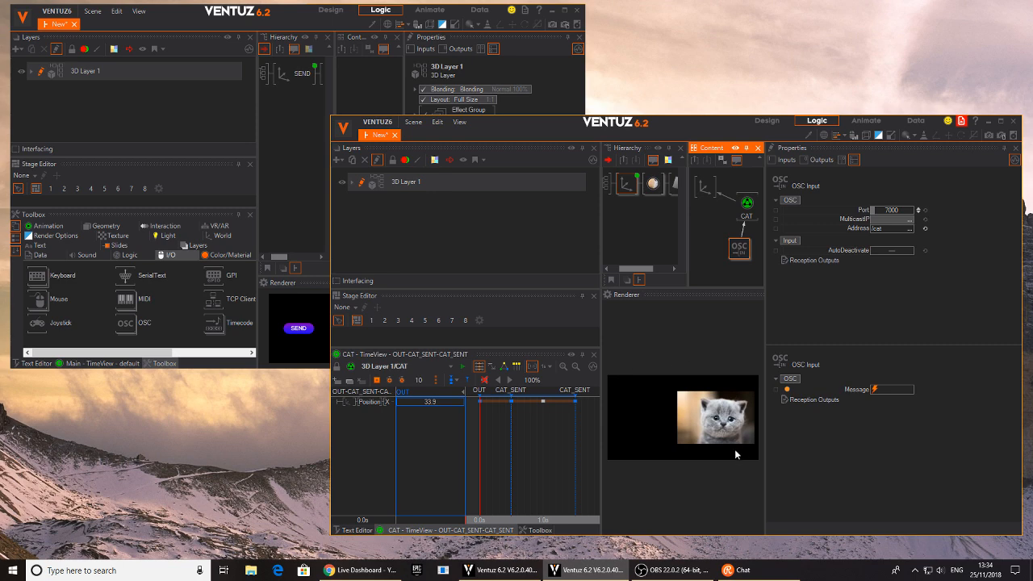
{"action": "left_click_drag", "start_coordinate": [600, 355], "coordinate": [524, 354]}
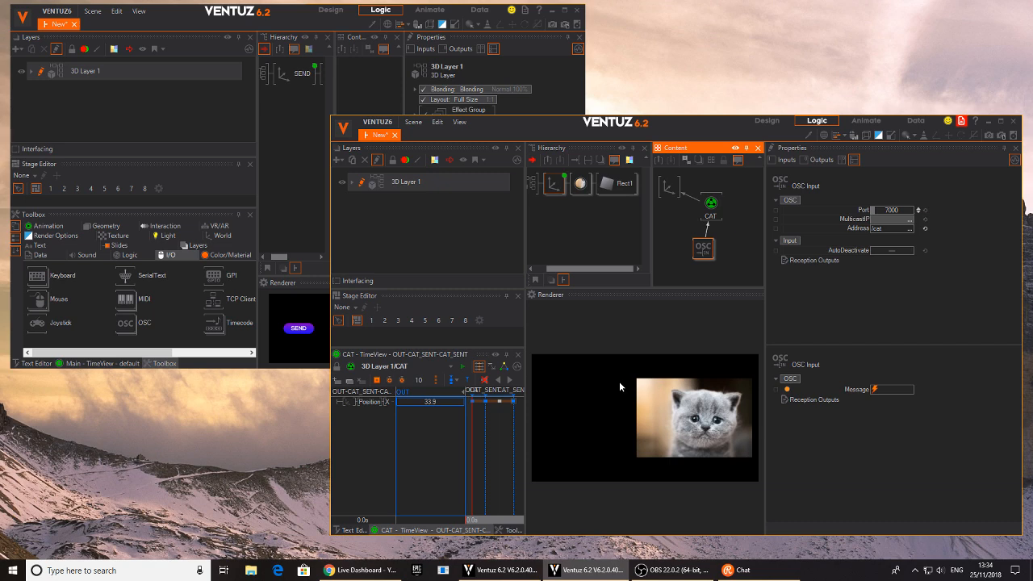
{"action": "left_click", "coordinate": [304, 166]}
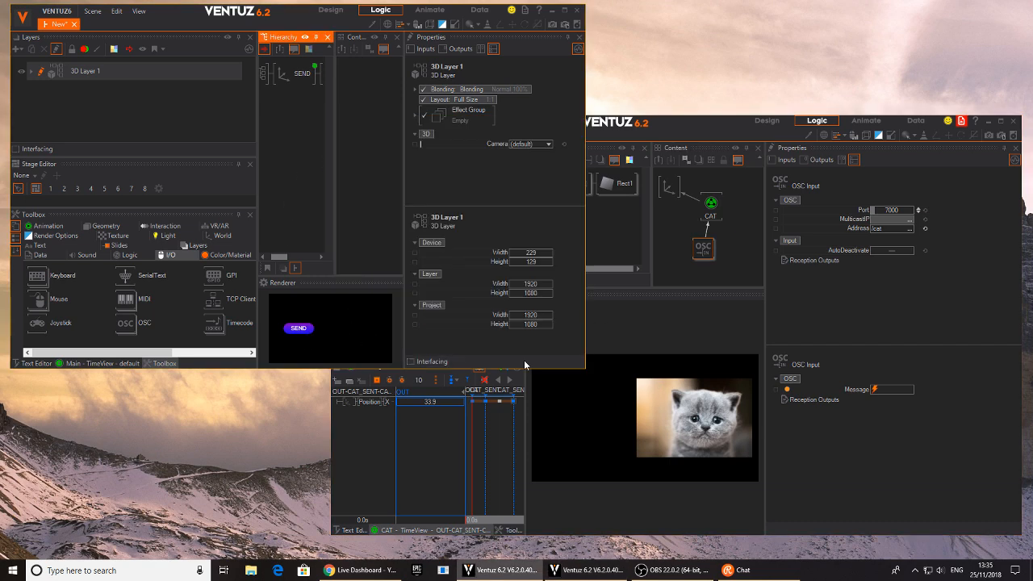
{"action": "left_click_drag", "start_coordinate": [585, 372], "coordinate": [604, 380]}
{"action": "left_click", "coordinate": [694, 394]}
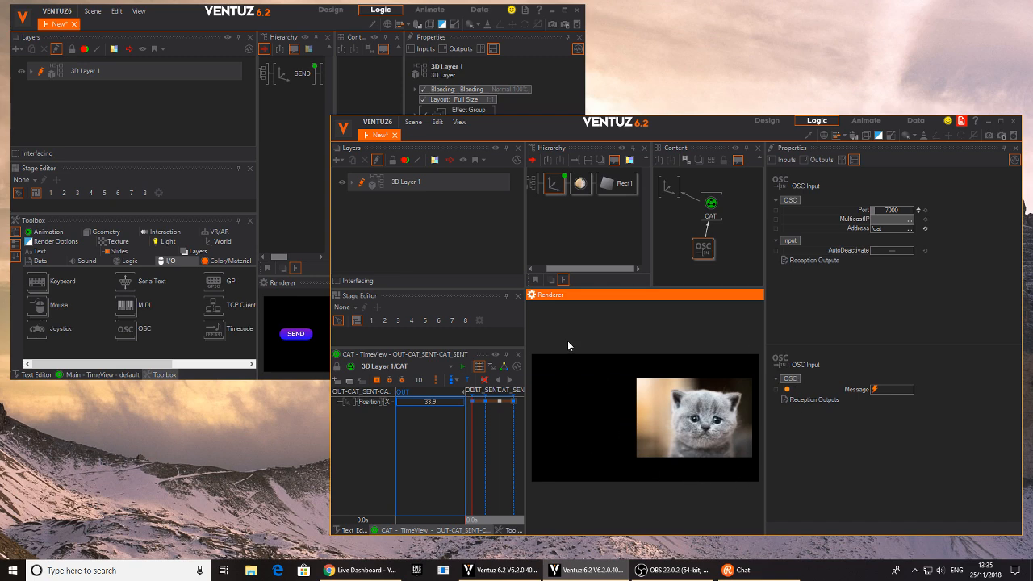
Step: Trigger the SEND button repeatedly in the original instance's Renderer to play the cat animation over OSC
{"action": "left_click", "coordinate": [283, 303]}
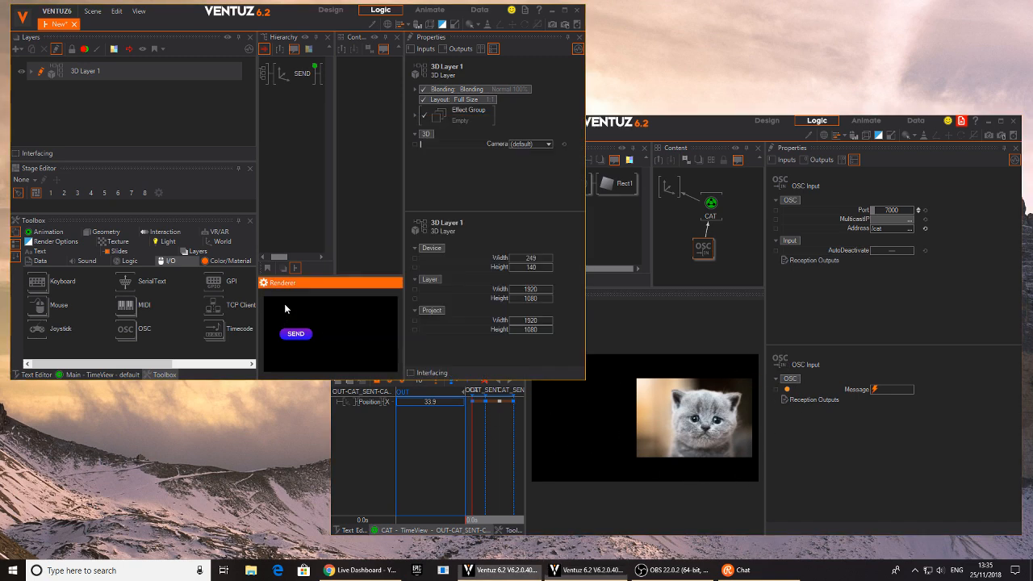
{"action": "left_click", "coordinate": [297, 335]}
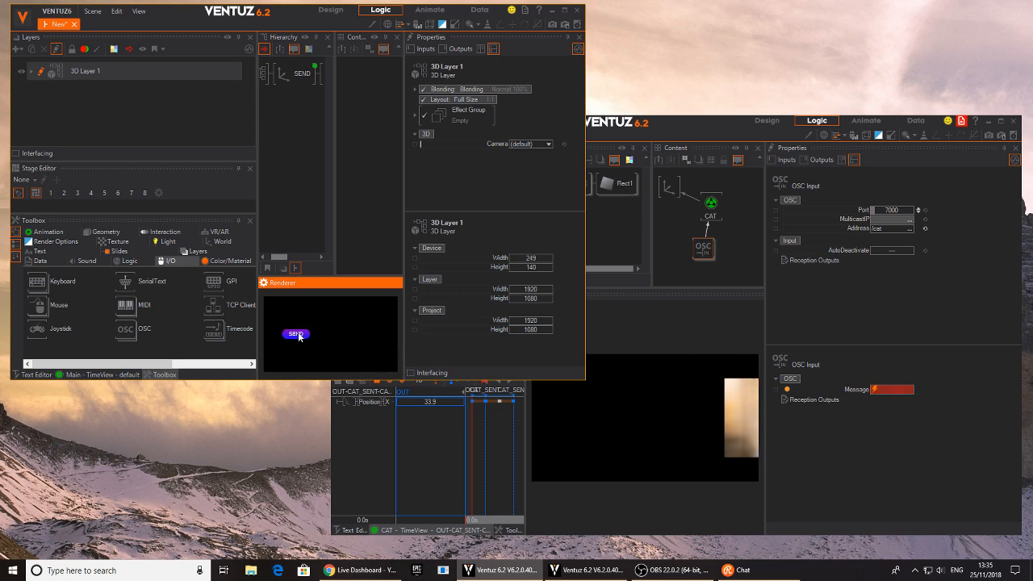
{"action": "left_click", "coordinate": [297, 339]}
{"action": "left_click", "coordinate": [297, 337]}
{"action": "left_click", "coordinate": [297, 334]}
{"action": "left_click", "coordinate": [297, 337]}
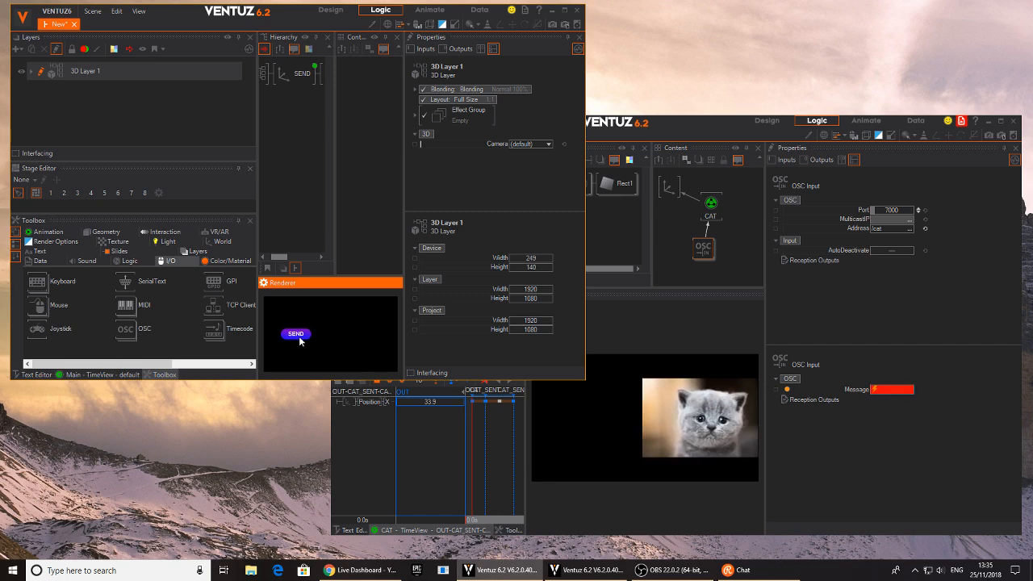
{"action": "left_click", "coordinate": [299, 337]}
{"action": "left_click", "coordinate": [300, 337]}
{"action": "left_click", "coordinate": [315, 340]}
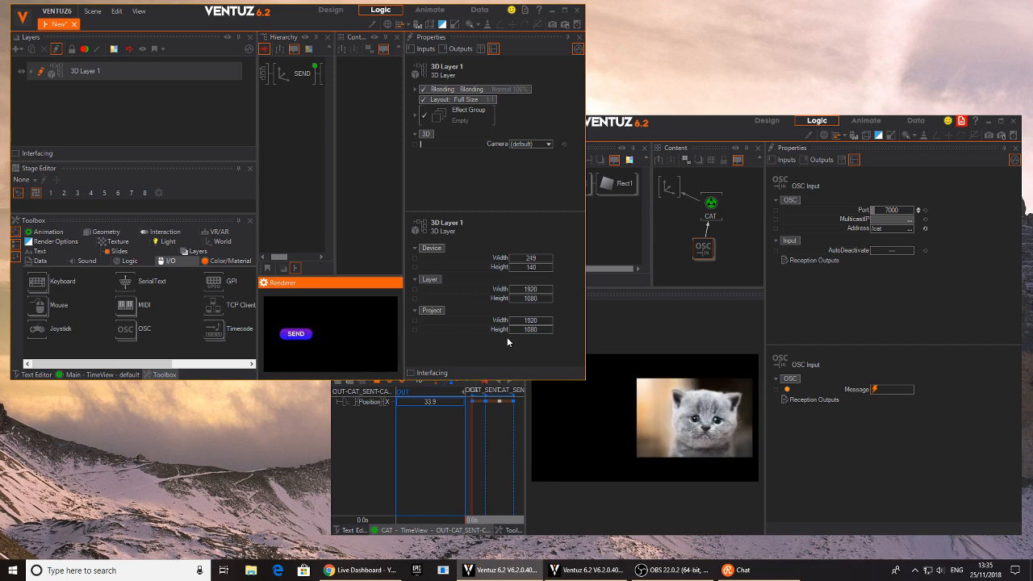
Step: Switch to Chrome and open the Channel section of YouTube's Creator Studio
{"action": "left_click", "coordinate": [381, 573]}
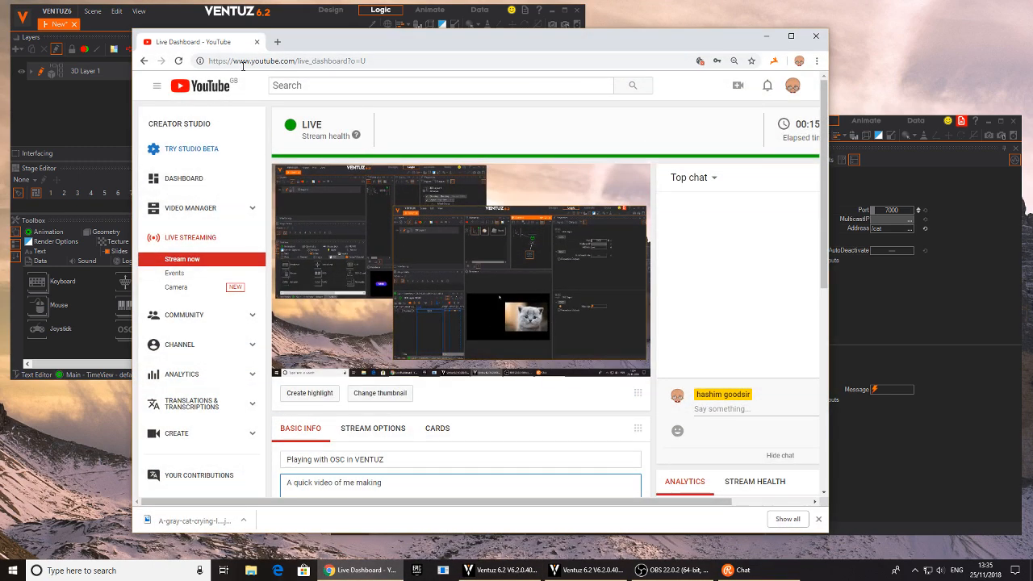
{"action": "left_click", "coordinate": [792, 84]}
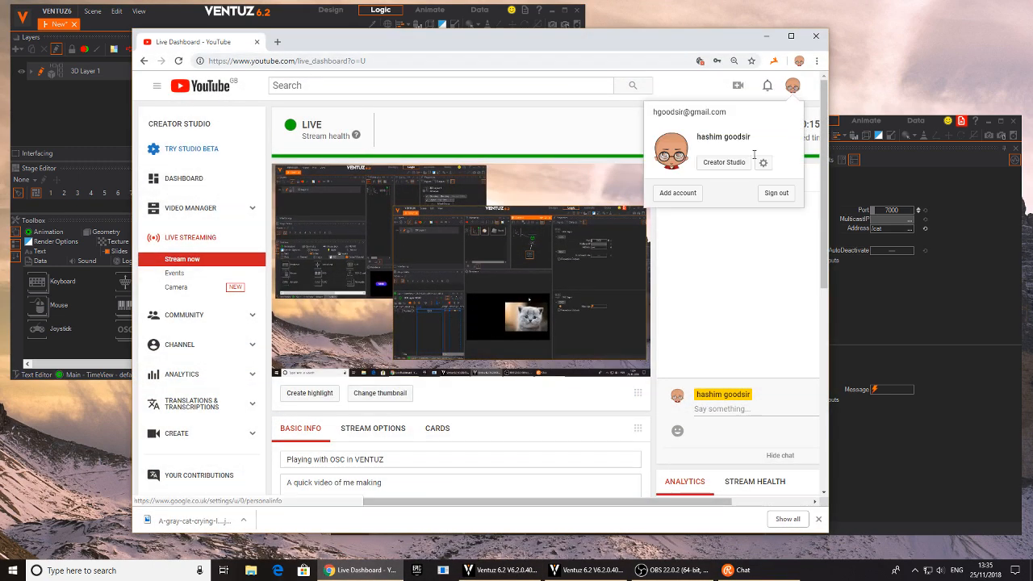
{"action": "left_click", "coordinate": [797, 83]}
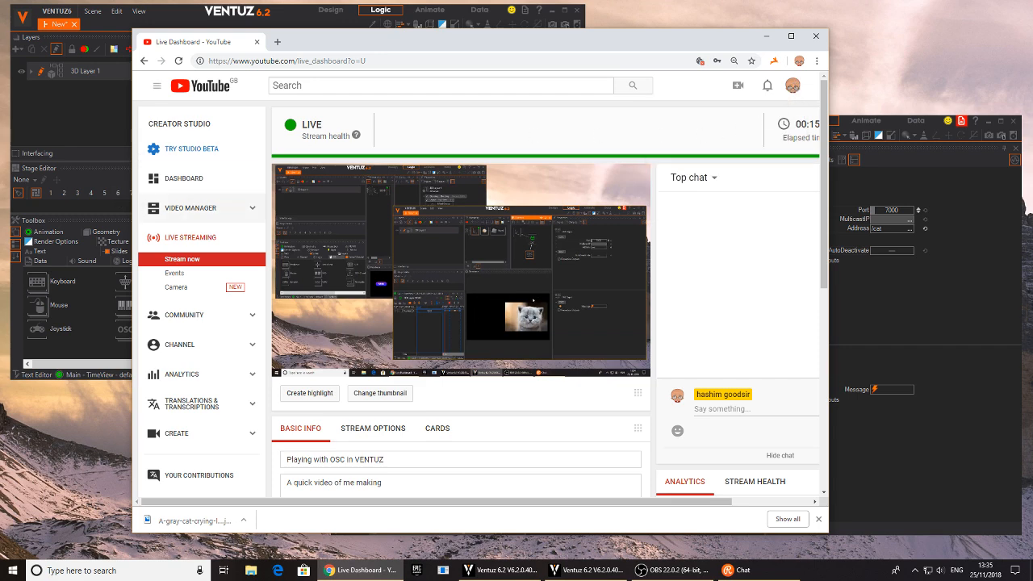
{"action": "left_click", "coordinate": [181, 349]}
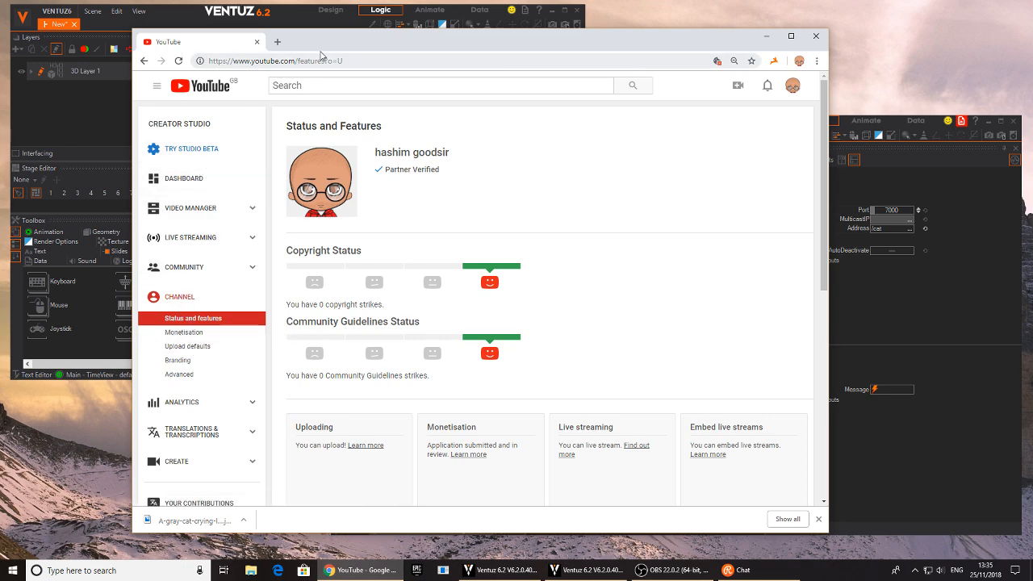
Step: Search YouTube for the channel owner's name and open that channel's list of uploaded videos
{"action": "left_click", "coordinate": [305, 84]}
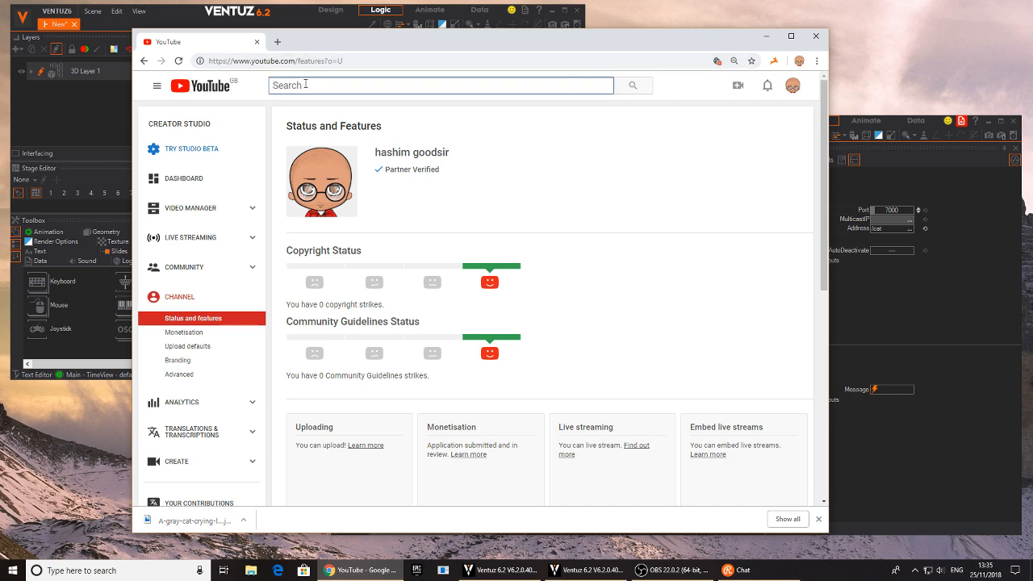
{"action": "type", "text": "hasim"}
{"action": "key", "text": "BackSpace"}
{"action": "key", "text": "BackSpace"}
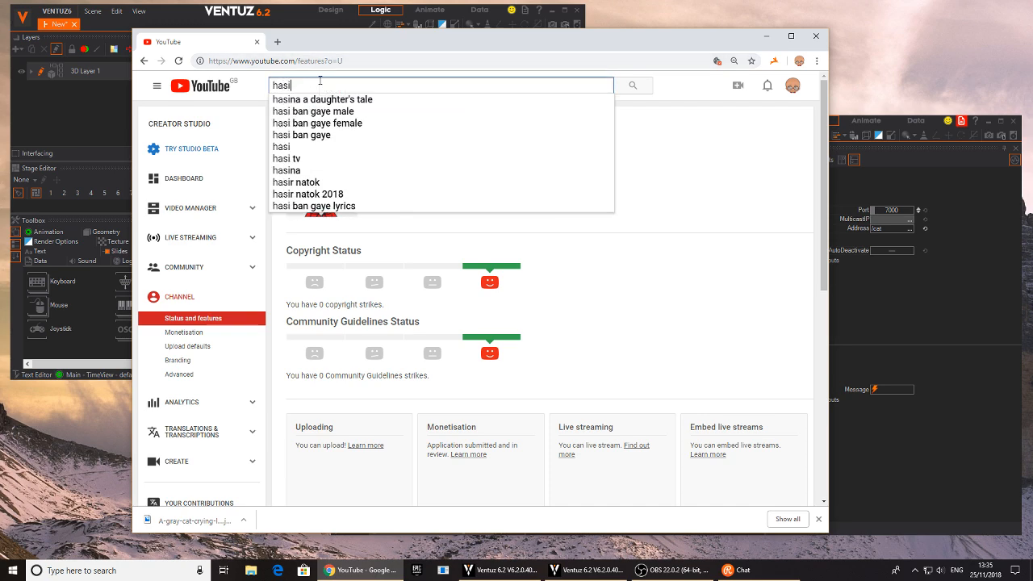
{"action": "type", "text": "him goodsir"}
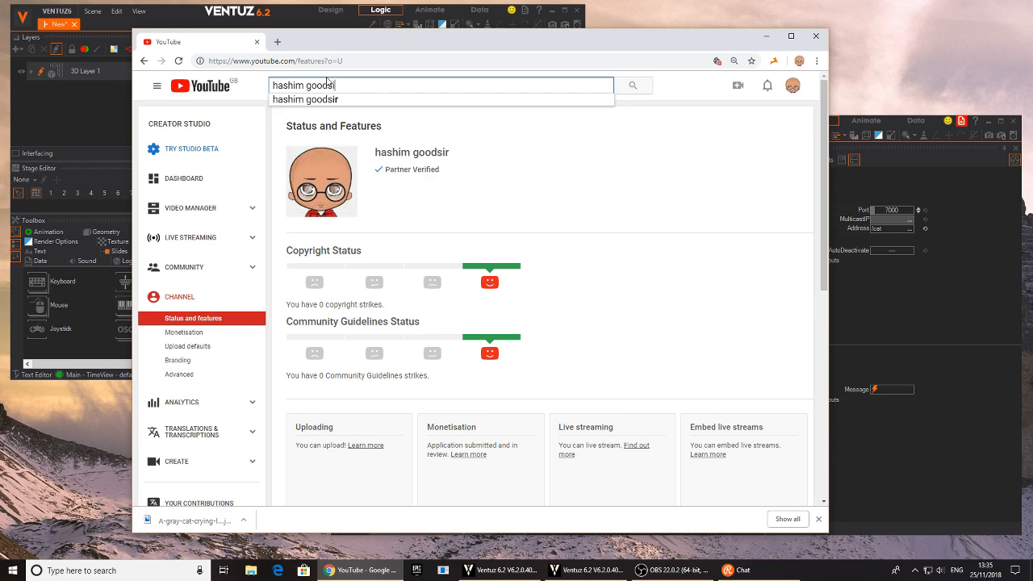
{"action": "key", "text": "Return"}
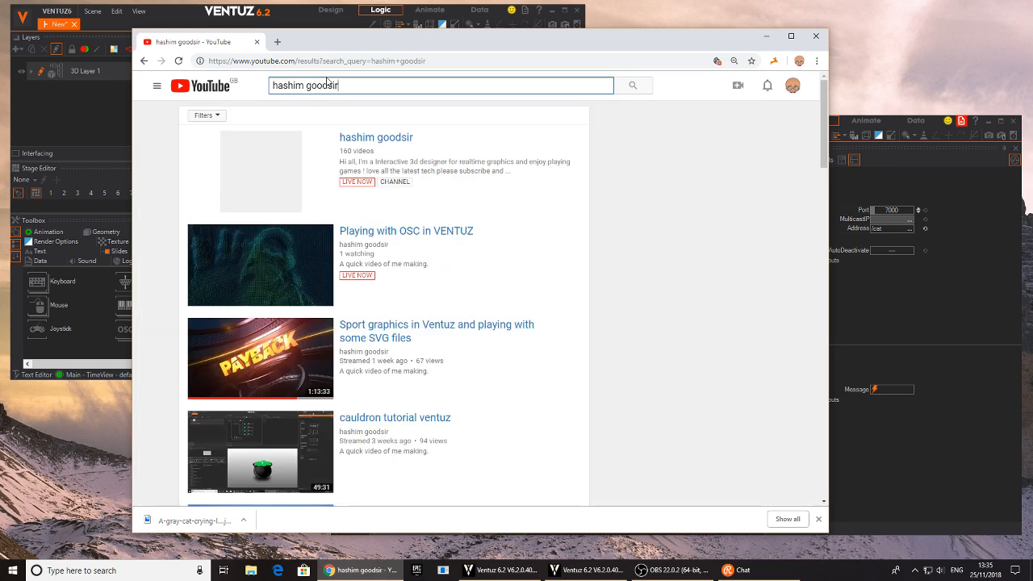
{"action": "left_click", "coordinate": [376, 144]}
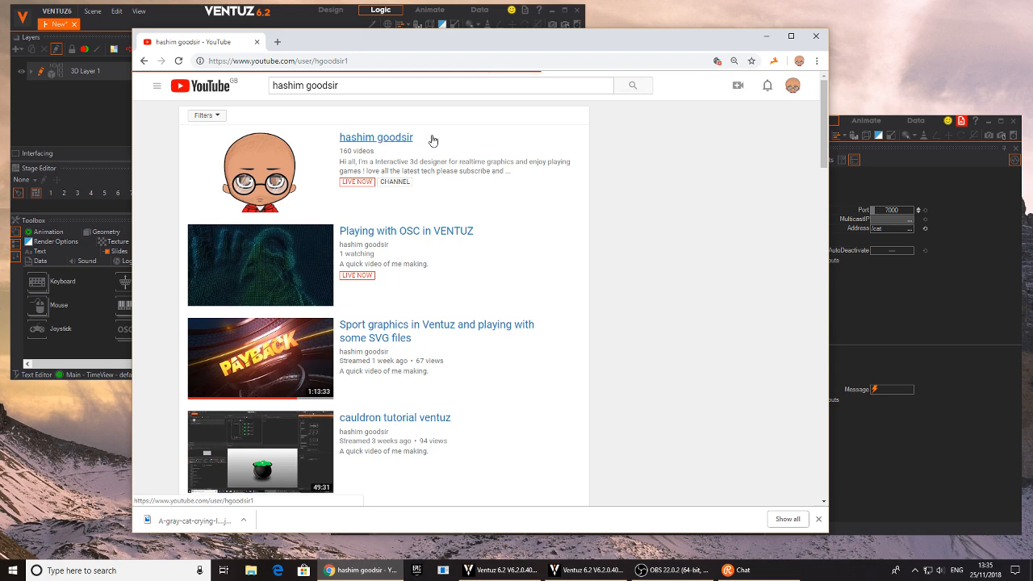
{"action": "left_click", "coordinate": [230, 289]}
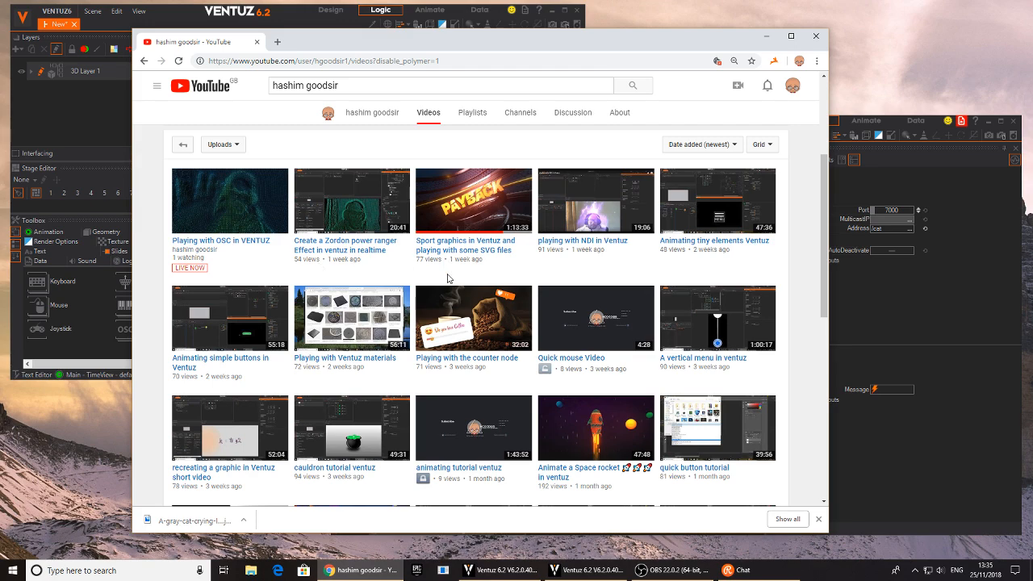
Step: Find the older upload "dual machine setup ventuz testing", play it and skip ahead to about 0:22
{"action": "scroll", "coordinate": [450, 275], "scroll_direction": "down", "scroll_amount": 6}
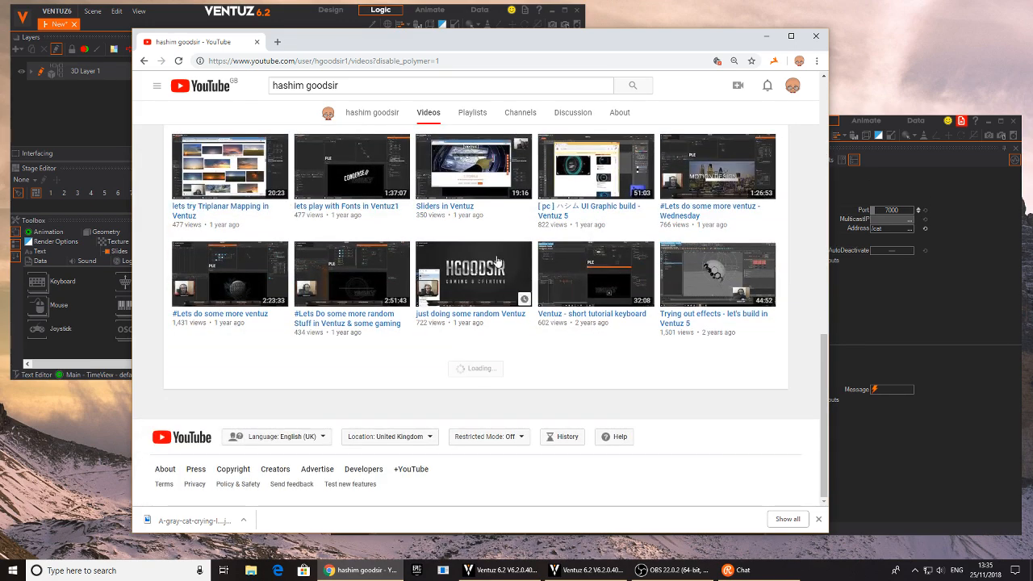
{"action": "scroll", "coordinate": [472, 287], "scroll_direction": "down", "scroll_amount": 10}
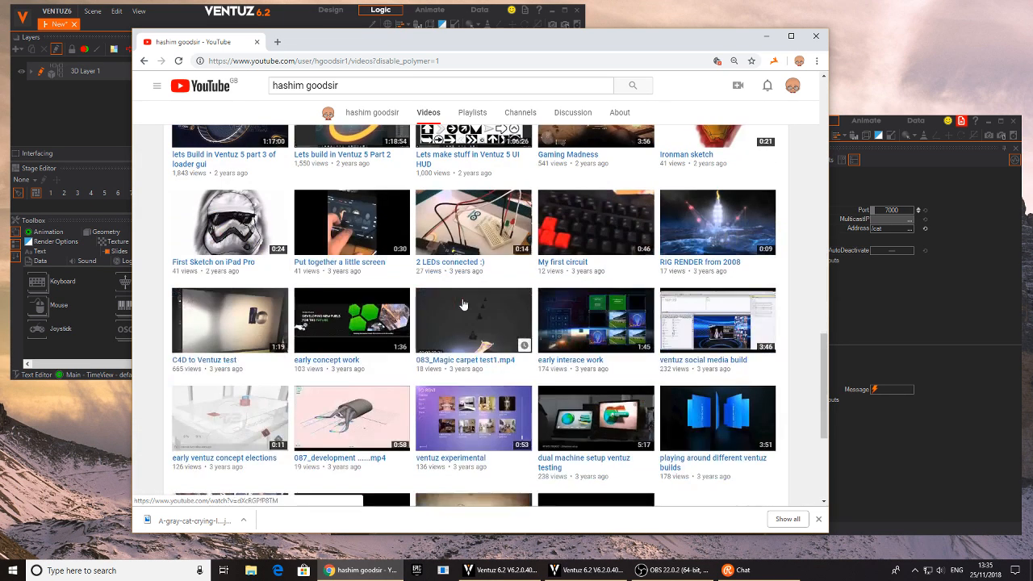
{"action": "left_click", "coordinate": [494, 371]}
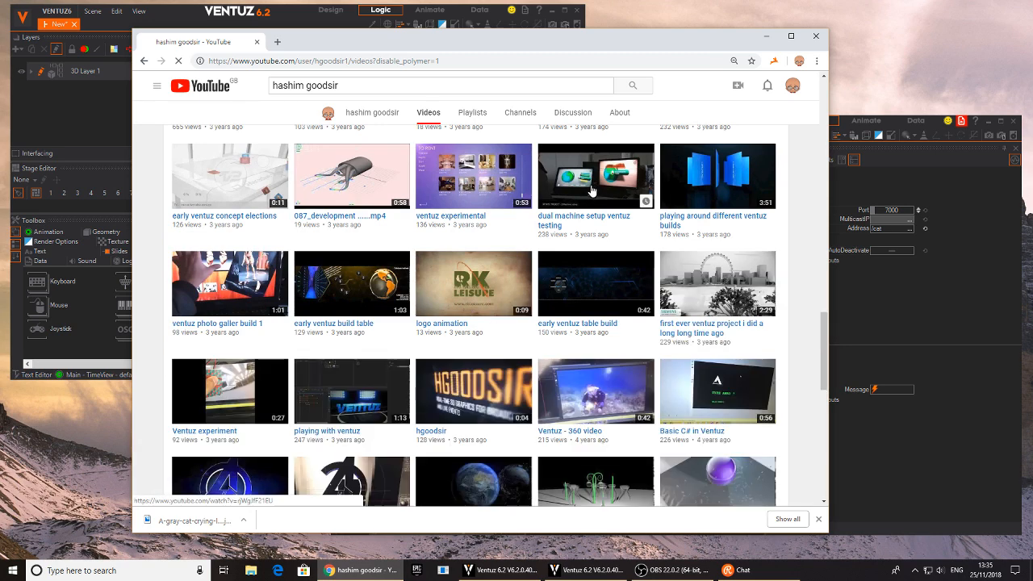
{"action": "left_click", "coordinate": [592, 190]}
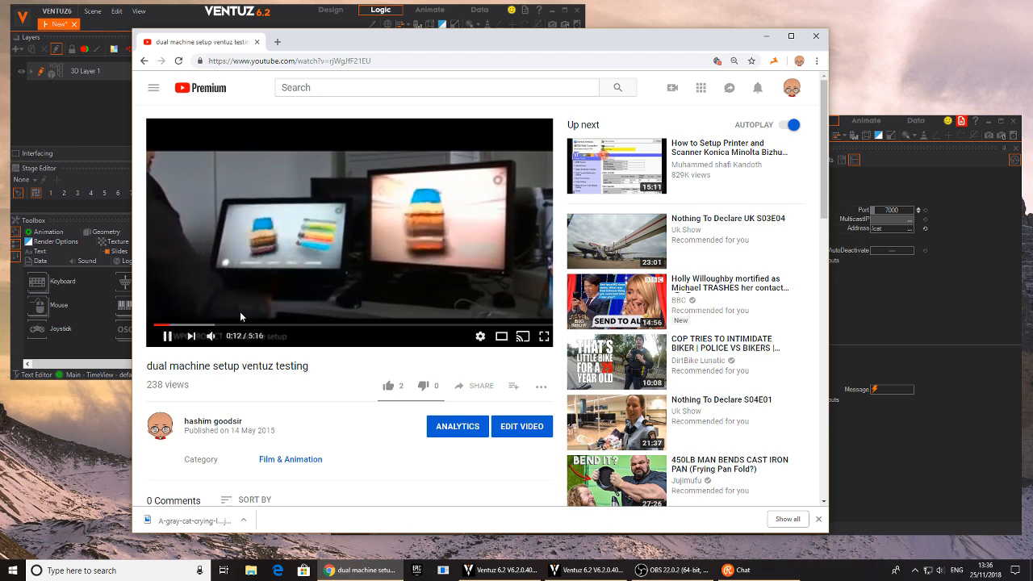
{"action": "left_click", "coordinate": [182, 325]}
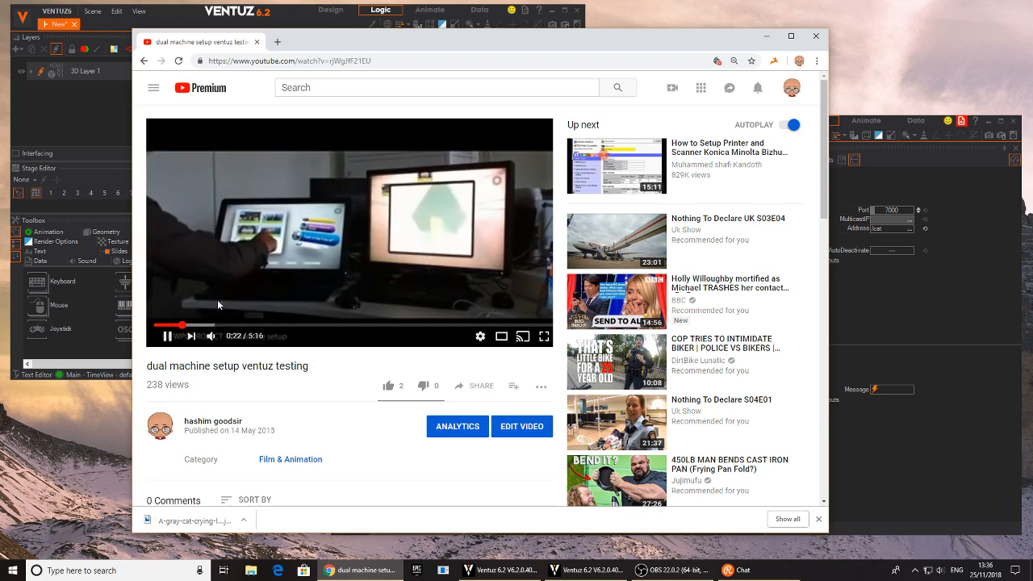
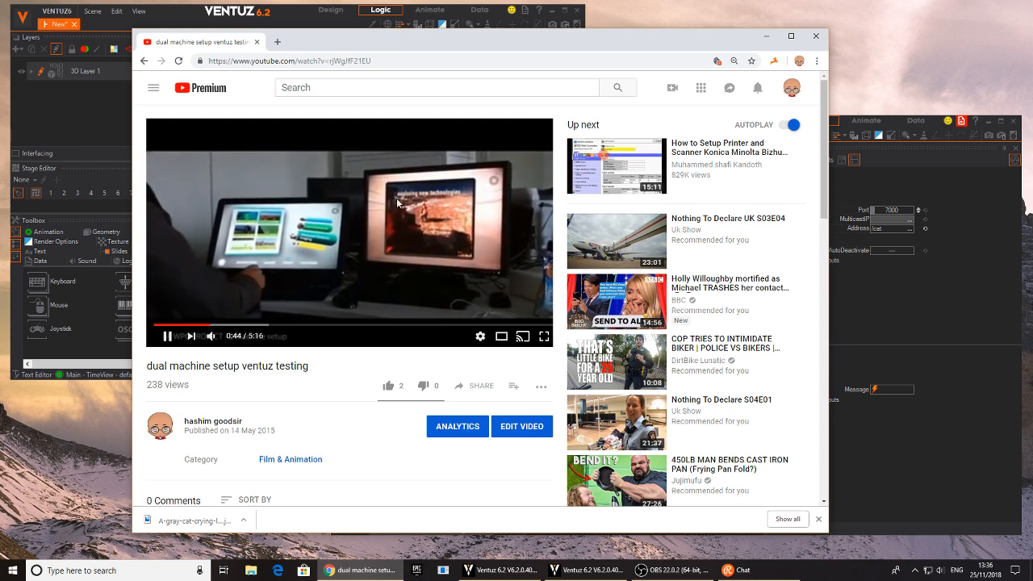
Step: Close Chrome and enlarge the original Ventuz window so the full SEND button hierarchy fits
{"action": "left_click", "coordinate": [816, 36]}
{"action": "left_click", "coordinate": [515, 437]}
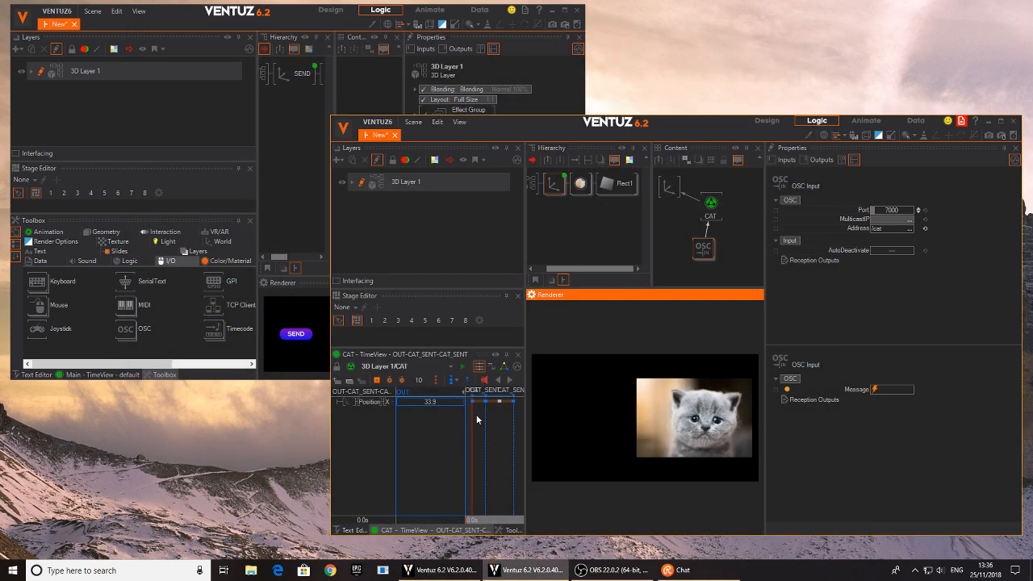
{"action": "left_click", "coordinate": [300, 339]}
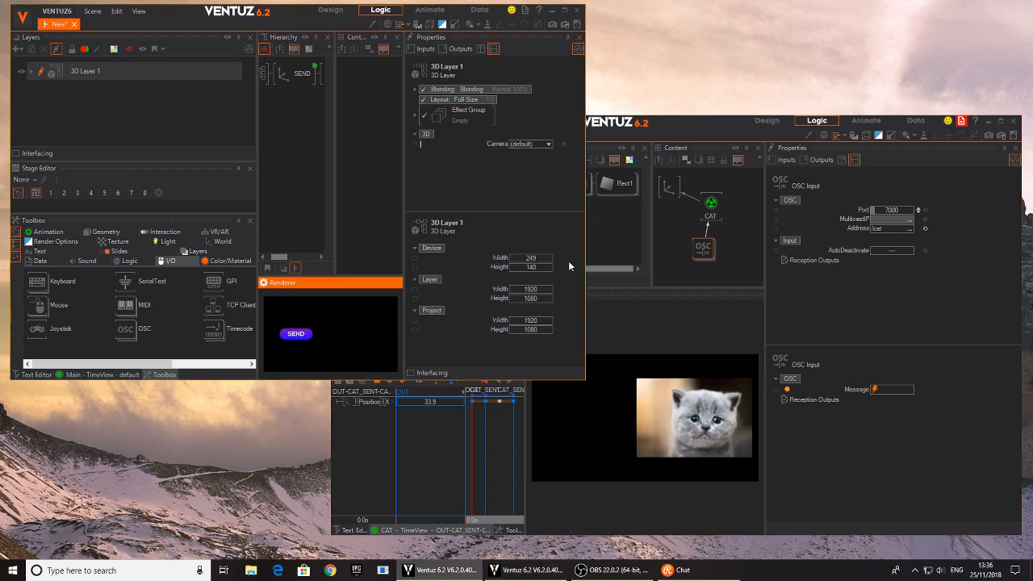
{"action": "left_click_drag", "start_coordinate": [586, 383], "coordinate": [760, 435]}
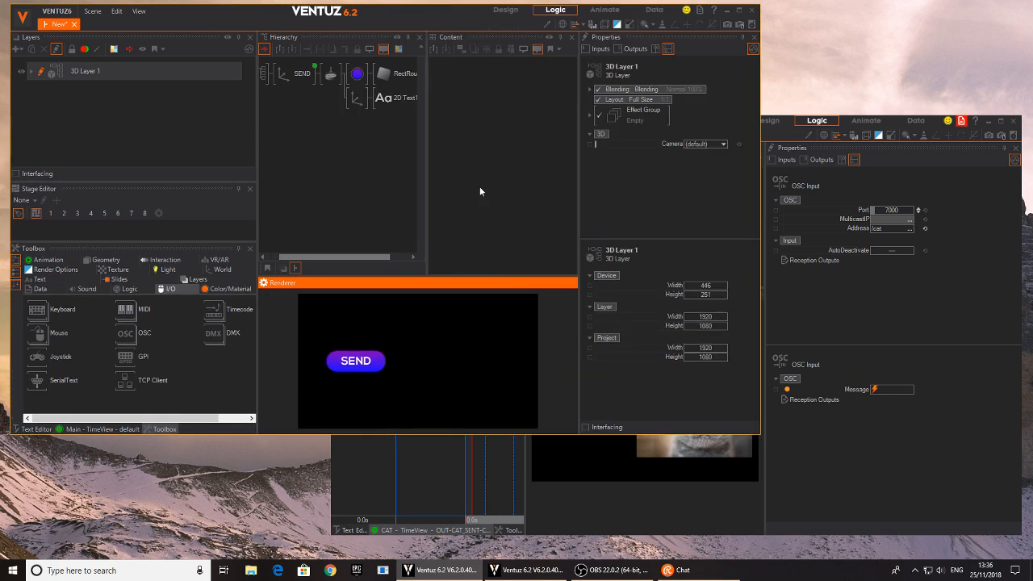
Step: Add an int argument to the Send Inputs of the SEND button's OSC Output node
{"action": "left_click", "coordinate": [309, 143]}
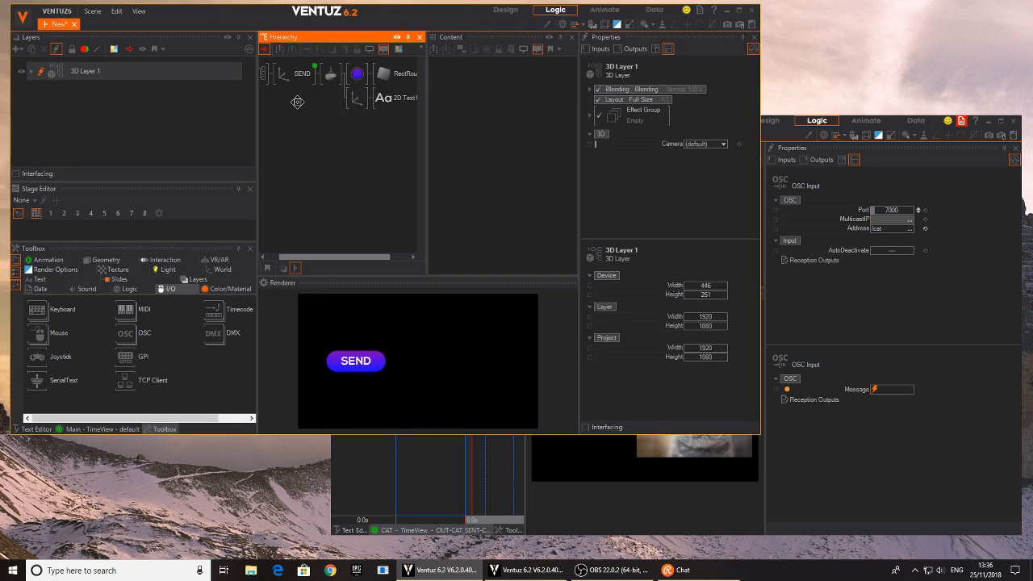
{"action": "middle_click_drag", "start_coordinate": [297, 100], "coordinate": [271, 113]}
{"action": "left_click", "coordinate": [367, 102]}
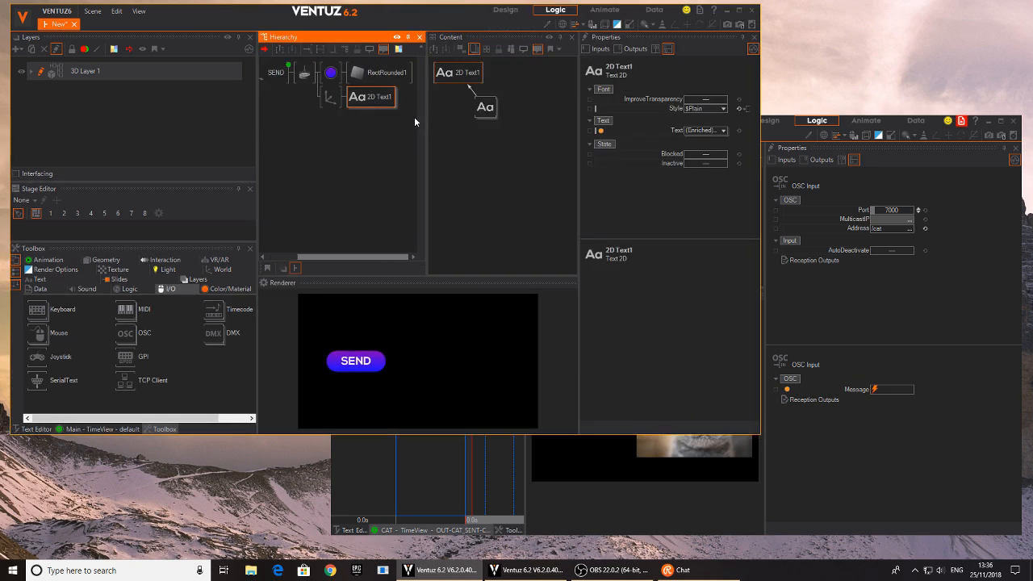
{"action": "left_click", "coordinate": [378, 73]}
{"action": "left_click", "coordinate": [317, 84]}
{"action": "left_click_drag", "start_coordinate": [461, 190], "coordinate": [473, 150]}
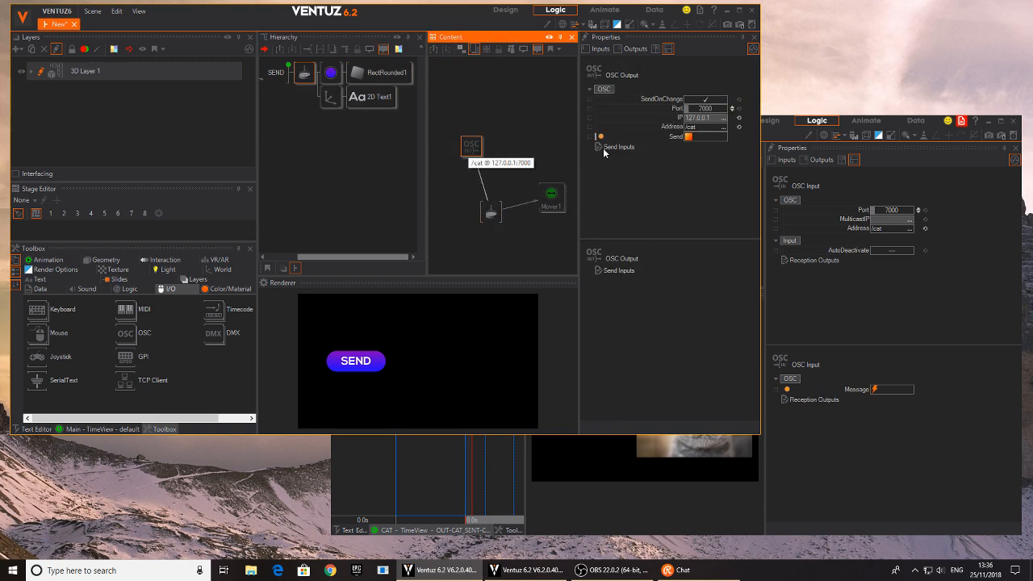
{"action": "left_click", "coordinate": [603, 147]}
{"action": "left_click", "coordinate": [626, 172]}
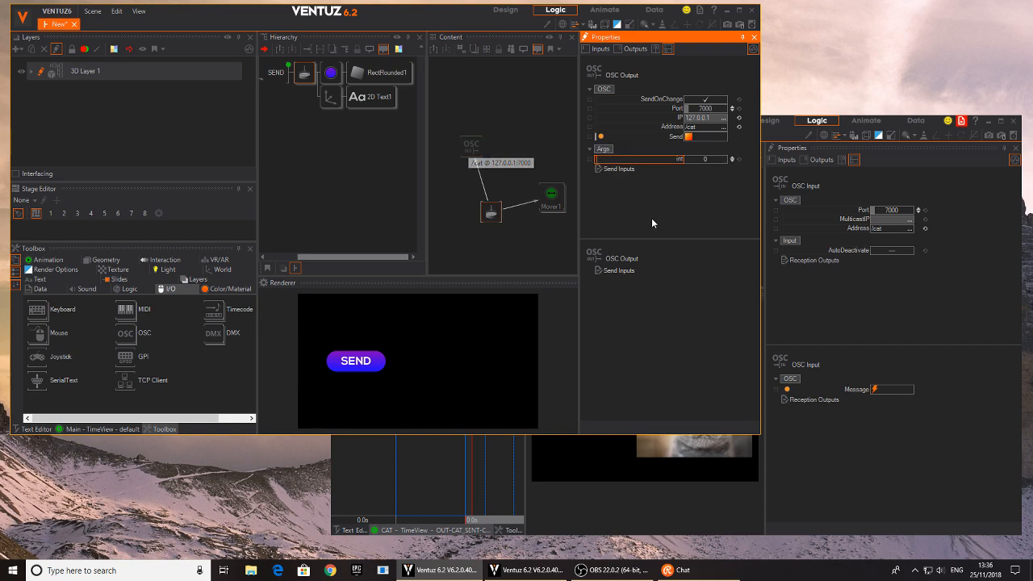
Step: Add an int reception output to the OSC Input node in the second Ventuz instance
{"action": "left_click", "coordinate": [783, 372]}
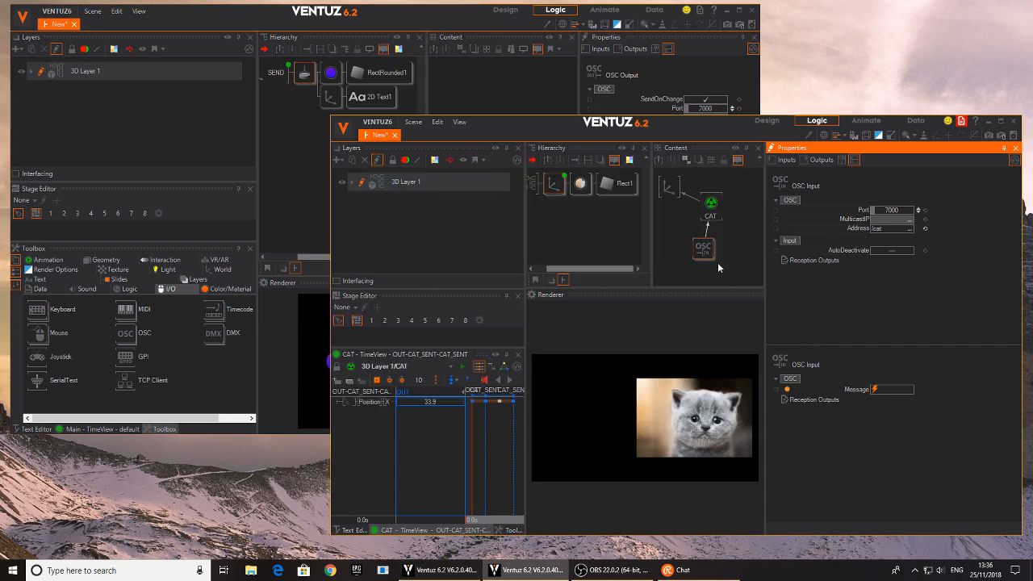
{"action": "left_click", "coordinate": [695, 257]}
{"action": "left_click", "coordinate": [785, 400]}
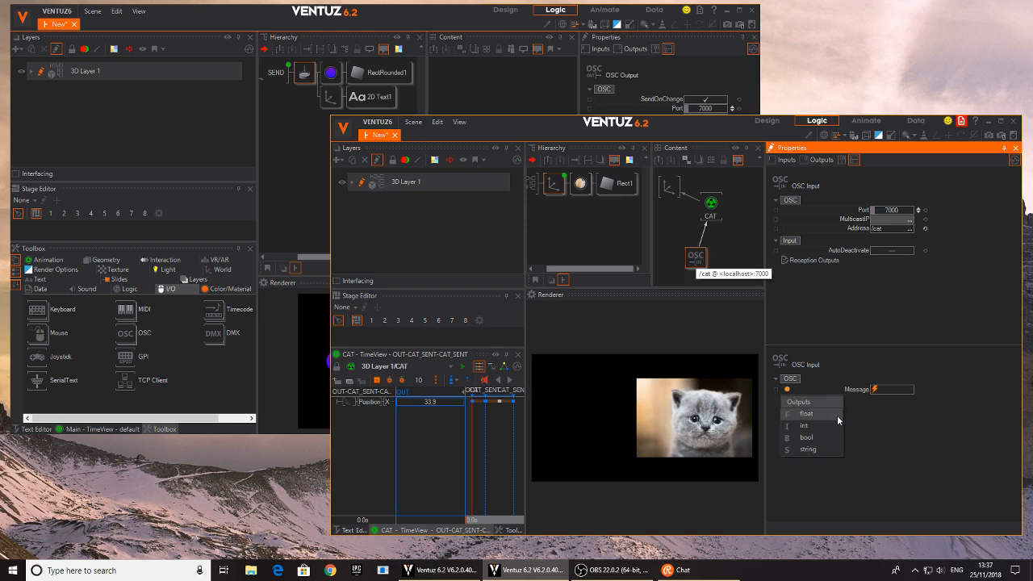
{"action": "left_click", "coordinate": [807, 425]}
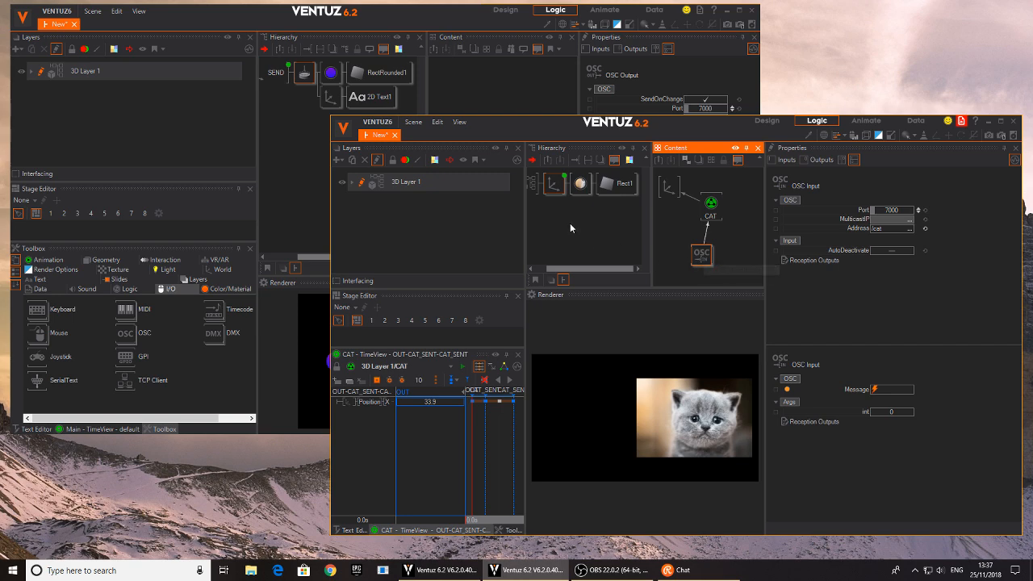
Step: Maximize the receiving Ventuz window and add a new Axis under its 3D layer
{"action": "left_click", "coordinate": [554, 184]}
{"action": "left_click_drag", "start_coordinate": [573, 126], "coordinate": [472, 102]}
{"action": "double_click", "coordinate": [472, 98]}
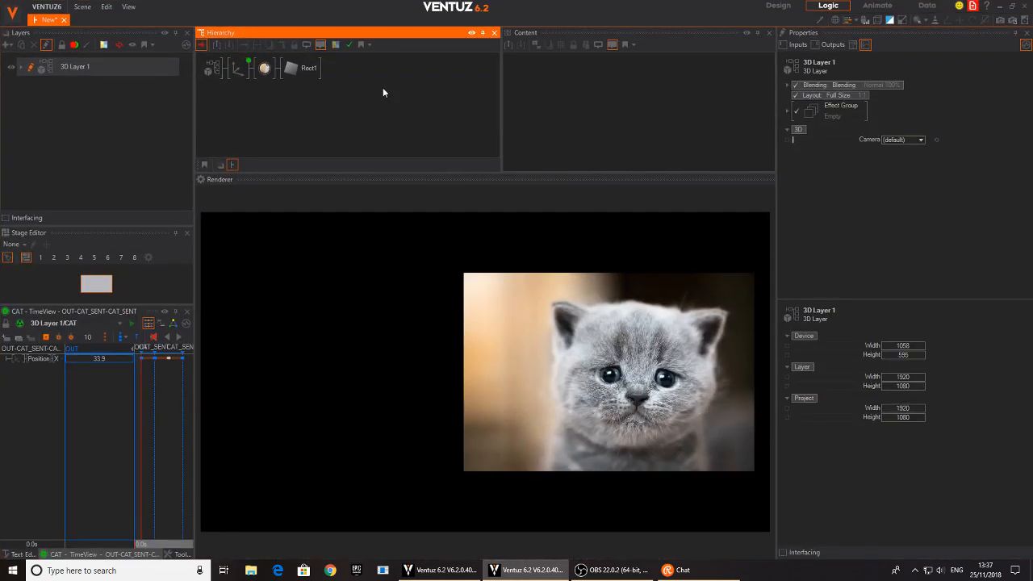
{"action": "right_click", "coordinate": [313, 107]}
{"action": "left_click", "coordinate": [319, 158]}
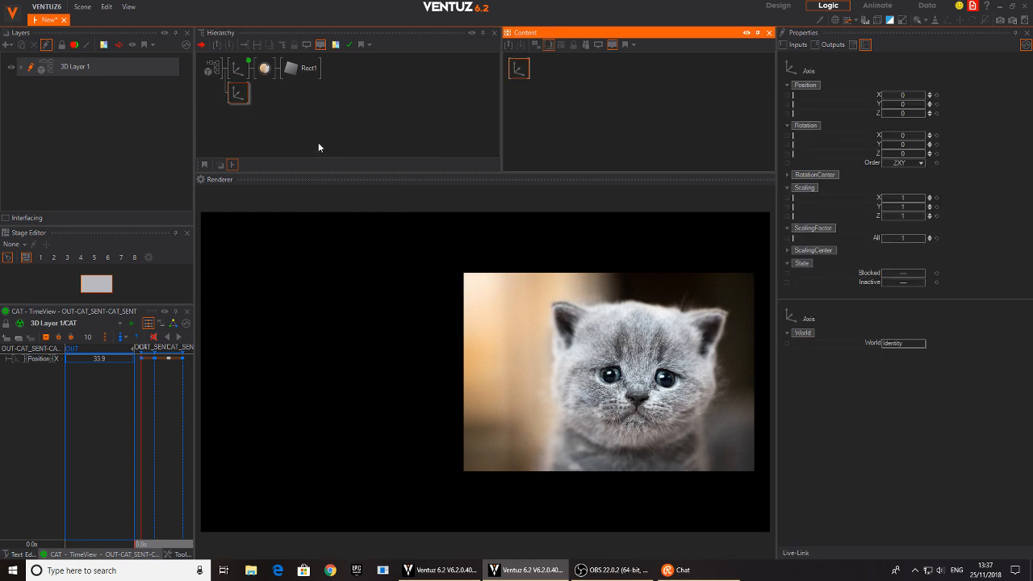
Step: Attach a 2D text with Block Text to the new Axis and set the Axis position X to -12.4
{"action": "right_click", "coordinate": [283, 111]}
{"action": "type", "text": "te"}
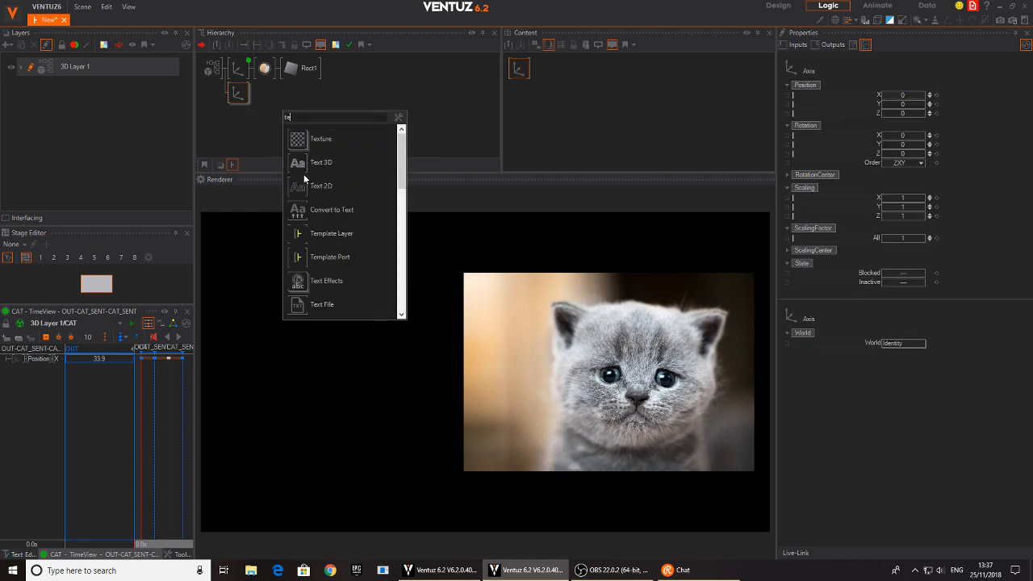
{"action": "left_click_drag", "start_coordinate": [307, 182], "coordinate": [279, 134]}
{"action": "left_click_drag", "start_coordinate": [258, 98], "coordinate": [260, 100]}
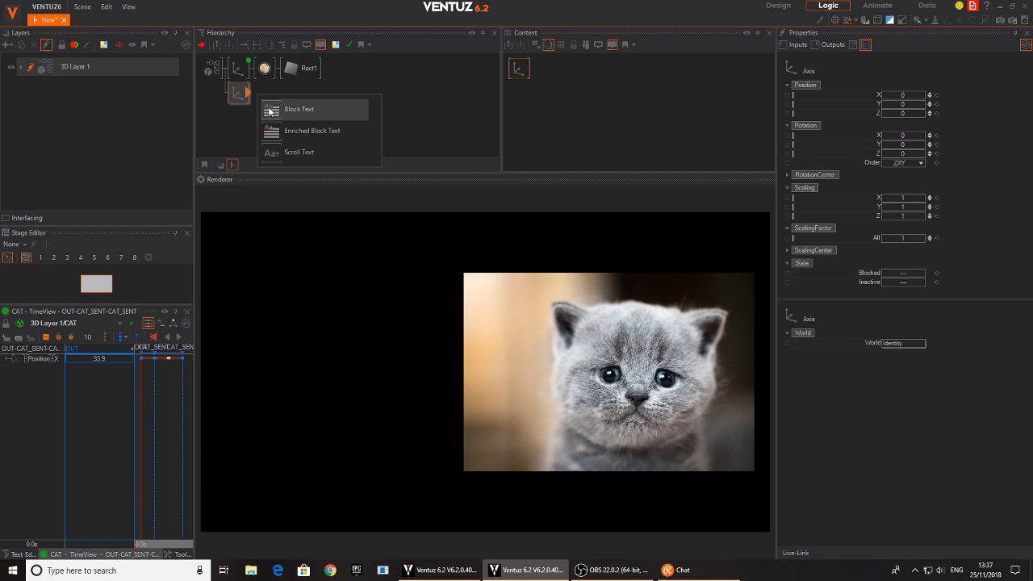
{"action": "left_click", "coordinate": [270, 110]}
{"action": "left_click_drag", "start_coordinate": [893, 98], "coordinate": [927, 94]}
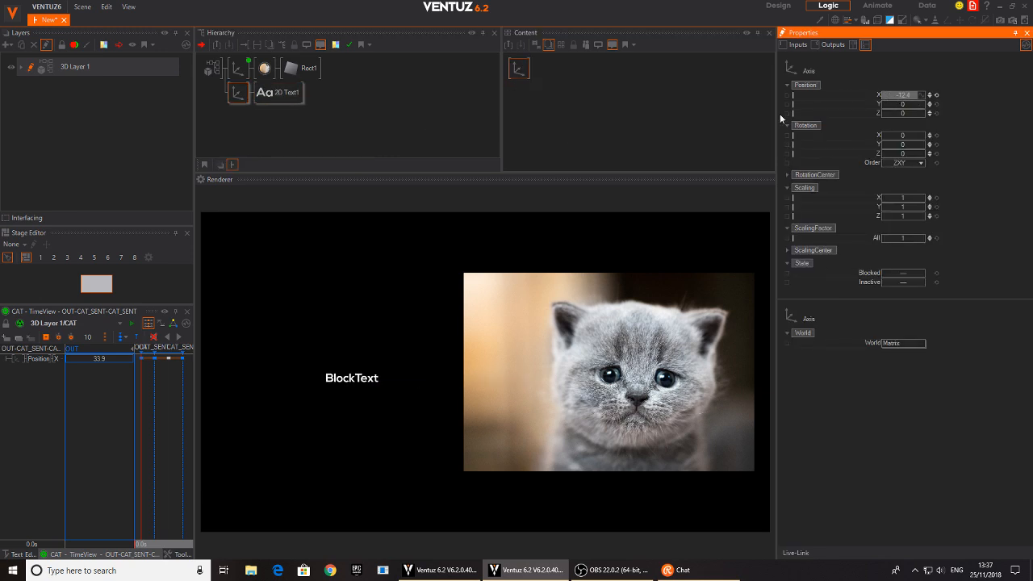
Step: Set the Block Text's TextAlignment and LineAlignment to Center
{"action": "left_click", "coordinate": [280, 97]}
{"action": "left_click_drag", "start_coordinate": [521, 103], "coordinate": [560, 109]}
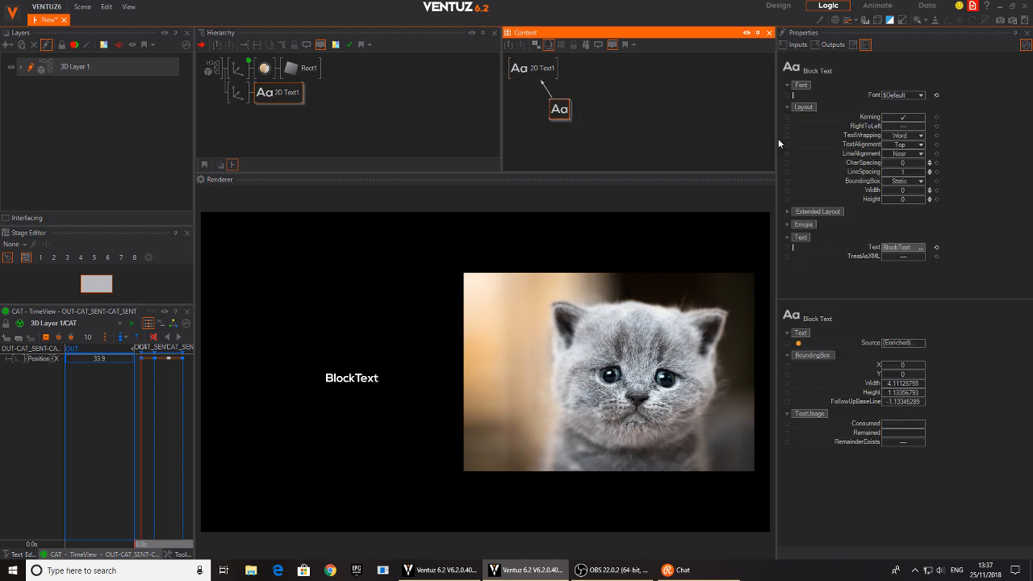
{"action": "left_click", "coordinate": [913, 190]}
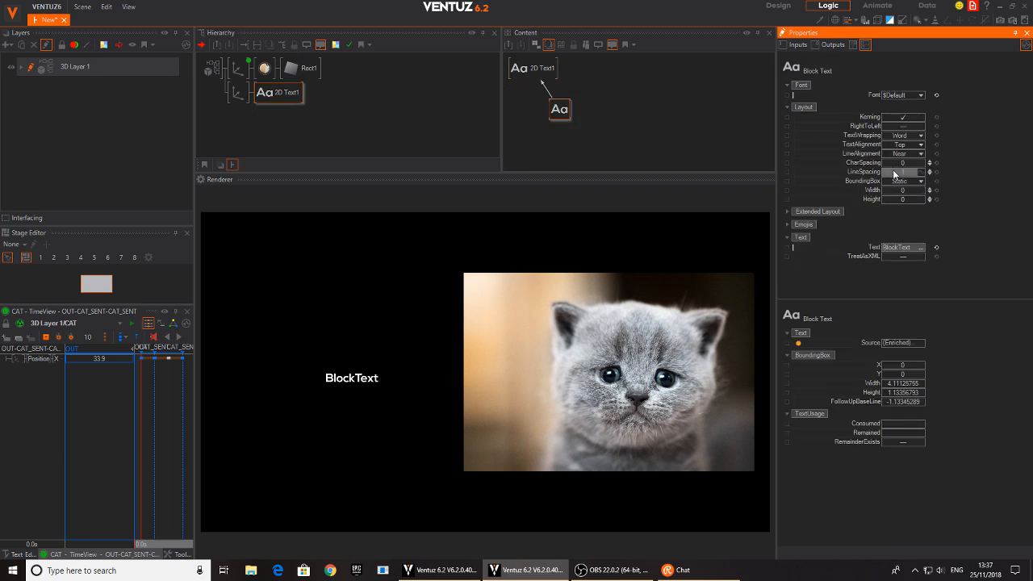
{"action": "left_click", "coordinate": [910, 145]}
{"action": "left_click", "coordinate": [891, 179]}
{"action": "left_click", "coordinate": [911, 154]}
{"action": "left_click", "coordinate": [892, 178]}
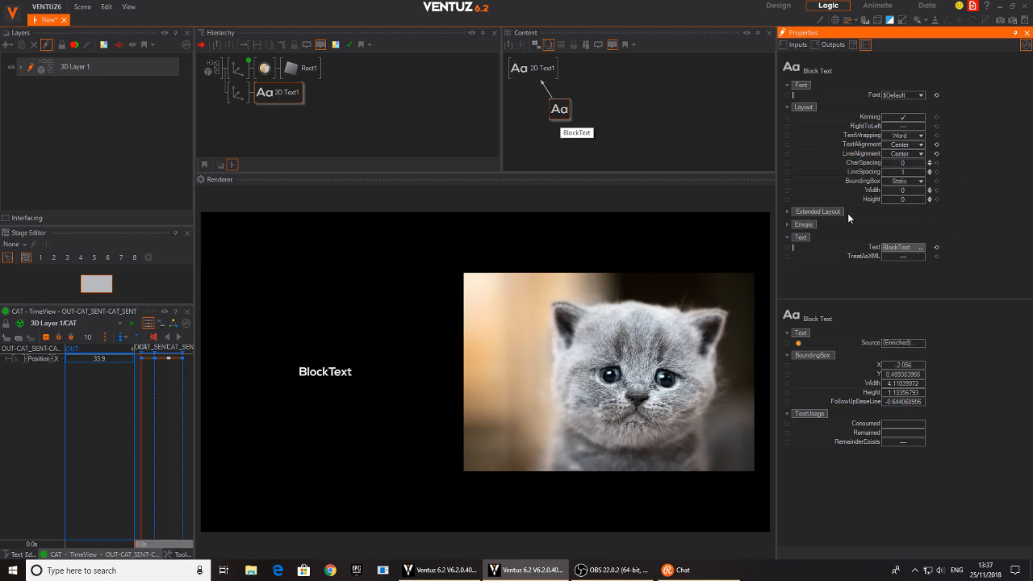
Step: Set the Block Text's Monospace option to DigitsOnly in its extended layout
{"action": "left_click", "coordinate": [817, 212]}
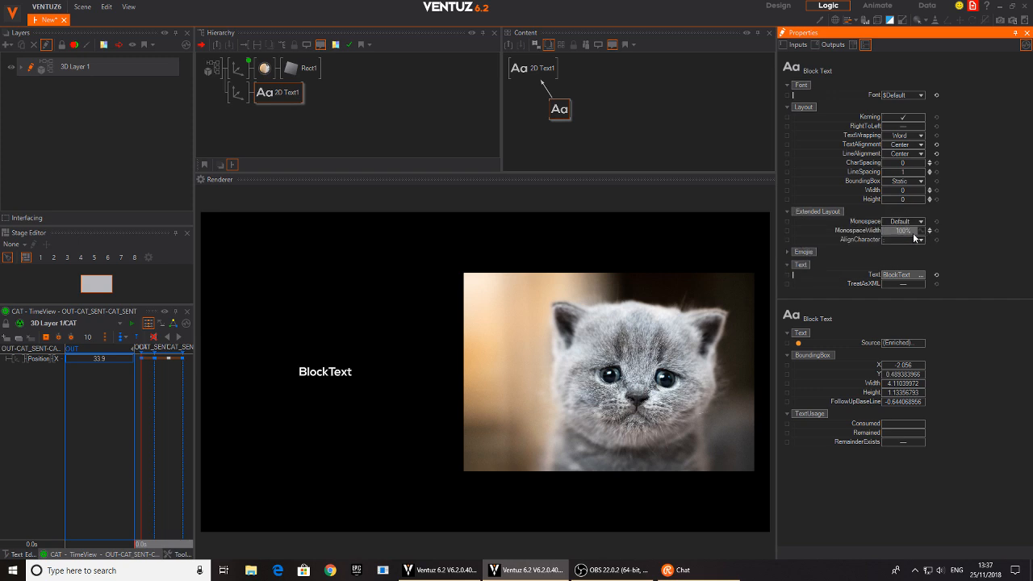
{"action": "left_click", "coordinate": [917, 222]}
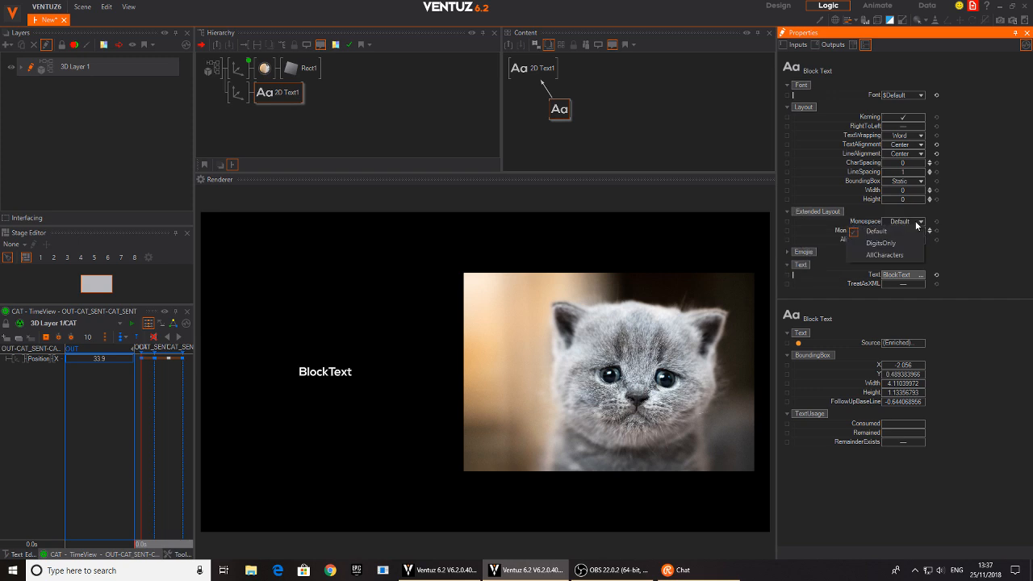
{"action": "left_click", "coordinate": [881, 243]}
Step: Arrange the text and OSC Input nodes together and bind the OSC int output to the Block Text's Text property
{"action": "left_click", "coordinate": [278, 92]}
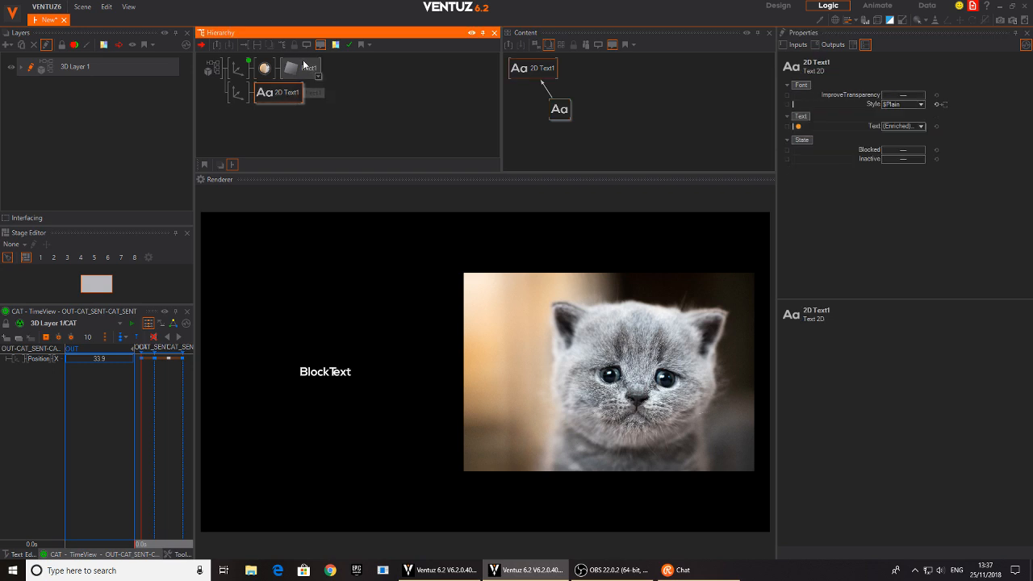
{"action": "left_click", "coordinate": [238, 68]}
{"action": "left_click", "coordinate": [573, 106]}
{"action": "left_click_drag", "start_coordinate": [562, 109], "coordinate": [511, 161]}
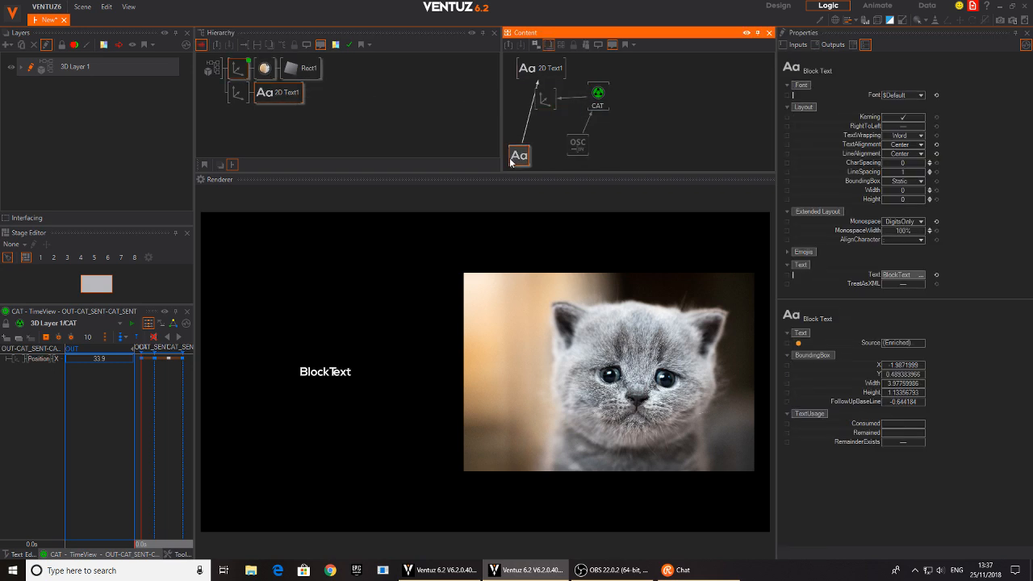
{"action": "left_click_drag", "start_coordinate": [540, 70], "coordinate": [496, 83]}
{"action": "left_click_drag", "start_coordinate": [544, 155], "coordinate": [541, 147]}
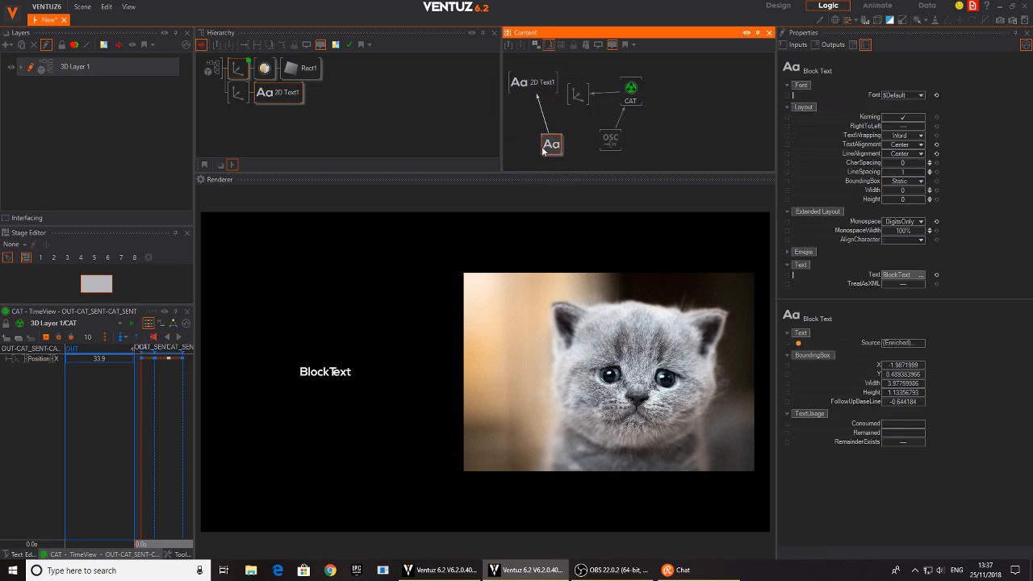
{"action": "left_click_drag", "start_coordinate": [851, 276], "coordinate": [634, 155]}
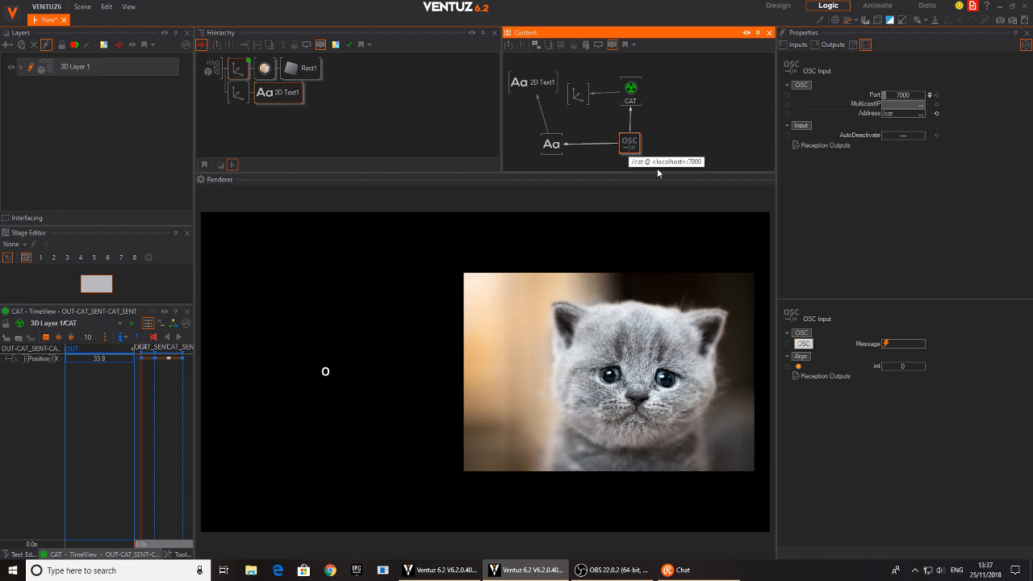
{"action": "left_click_drag", "start_coordinate": [548, 144], "coordinate": [536, 145]}
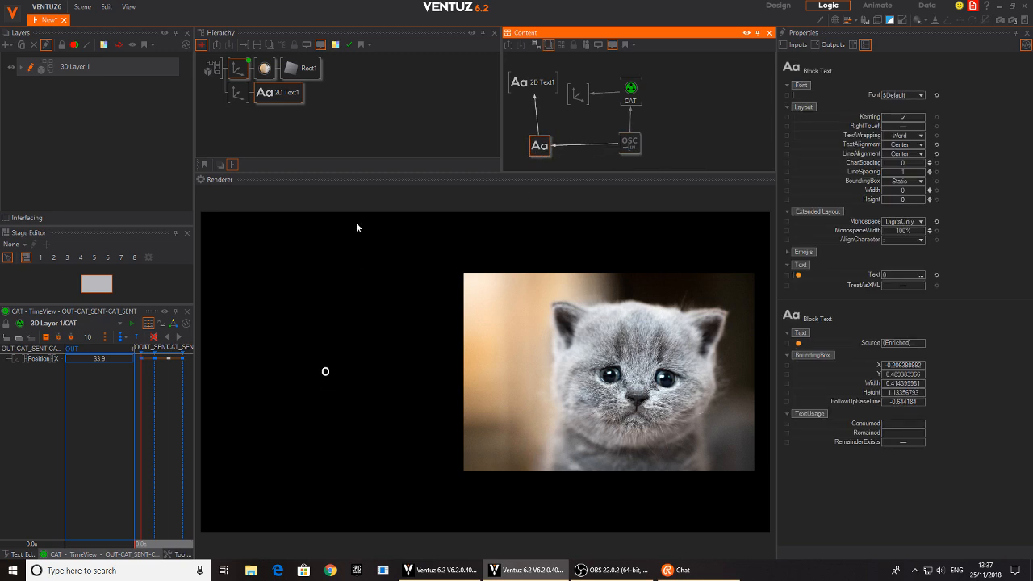
Step: Restore the receiving window and resize and reposition both Ventuz windows so the SEND button and cat scene fit on screen
{"action": "left_click_drag", "start_coordinate": [585, 5], "coordinate": [615, 79]}
{"action": "left_click", "coordinate": [442, 17]}
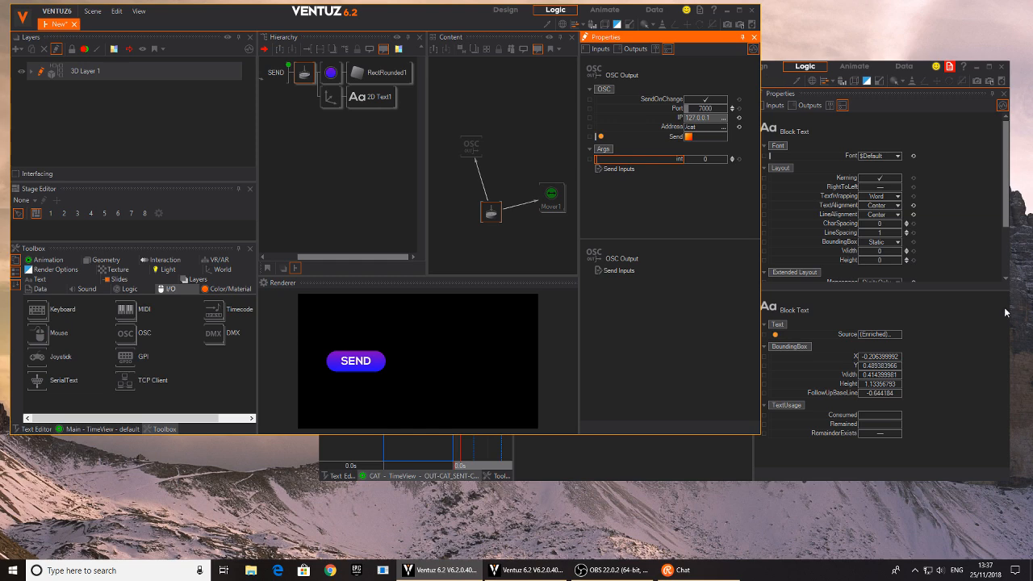
{"action": "left_click_drag", "start_coordinate": [759, 436], "coordinate": [615, 373]}
{"action": "left_click_drag", "start_coordinate": [698, 72], "coordinate": [722, 145]}
{"action": "left_click", "coordinate": [358, 36]}
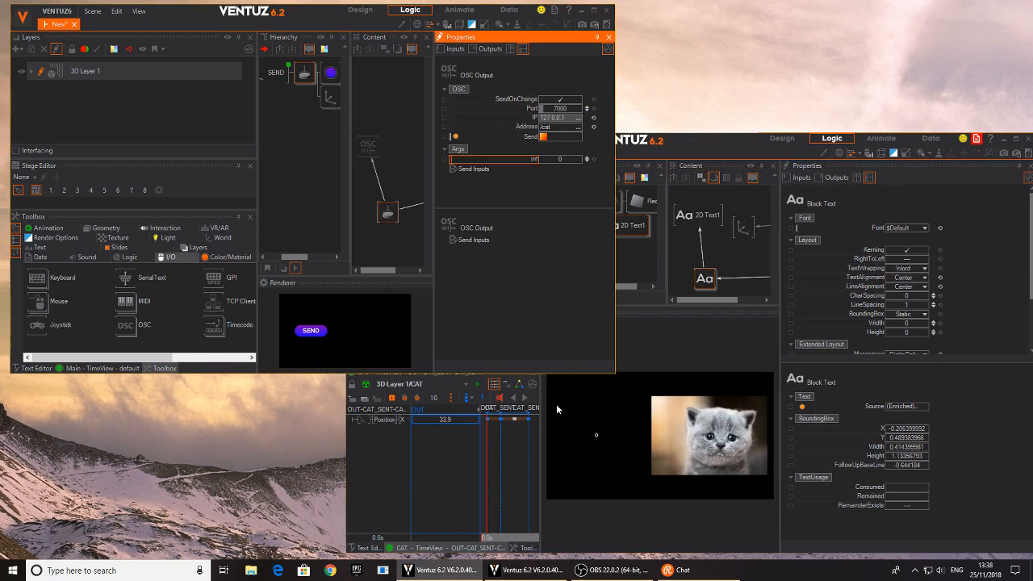
{"action": "left_click_drag", "start_coordinate": [615, 374], "coordinate": [671, 394]}
{"action": "left_click", "coordinate": [725, 145]}
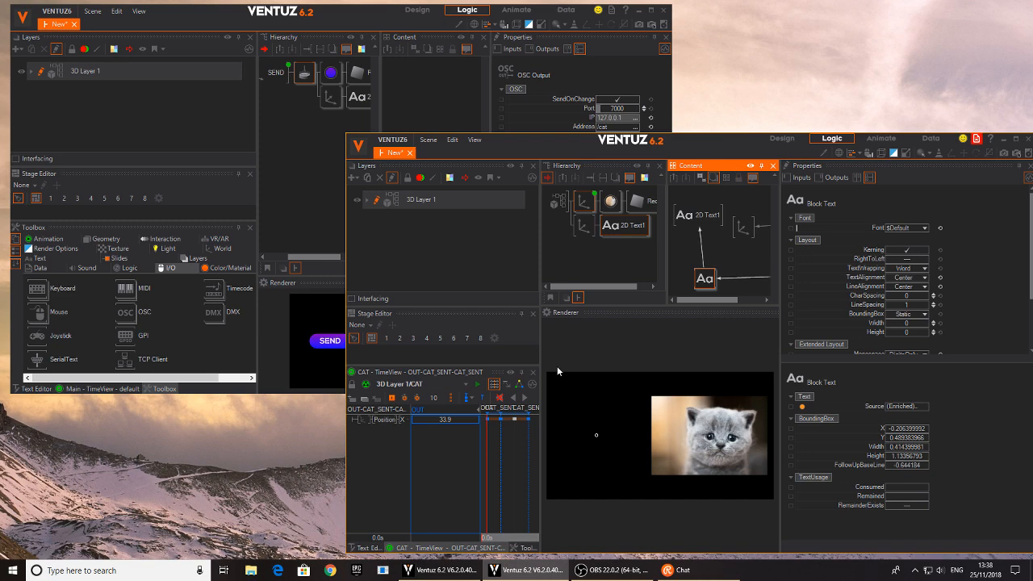
Step: Enlarge the receiving instance's Renderer and shift both windows apart so the sender's properties and the cat scene show together
{"action": "left_click_drag", "start_coordinate": [542, 352], "coordinate": [441, 351]}
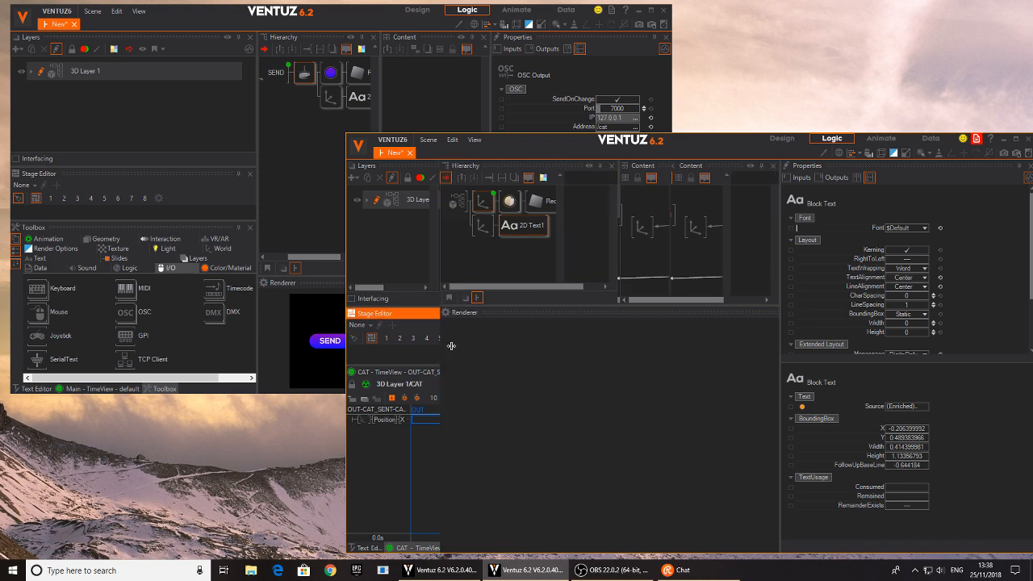
{"action": "left_click_drag", "start_coordinate": [519, 305], "coordinate": [526, 206]}
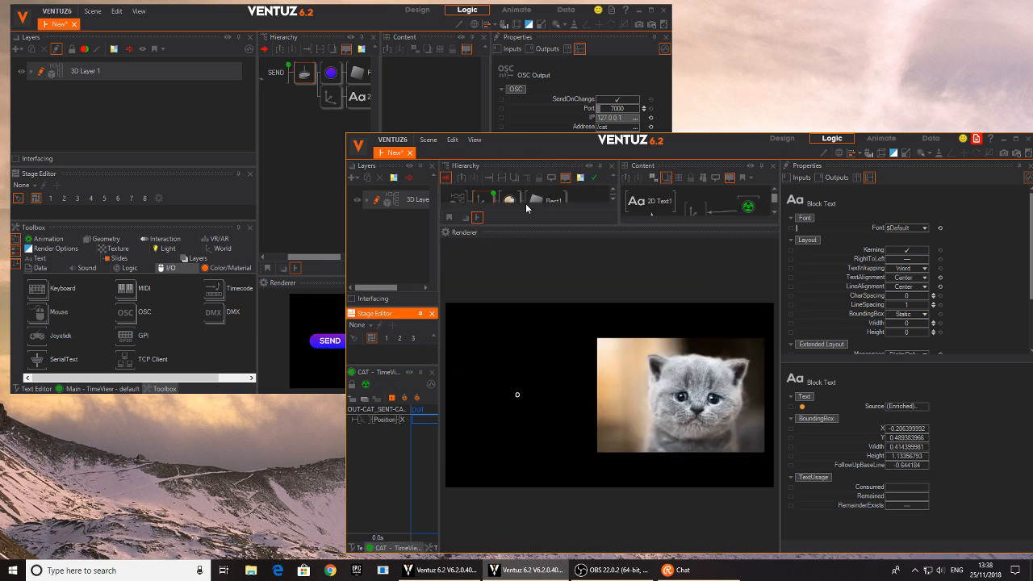
{"action": "left_click_drag", "start_coordinate": [553, 141], "coordinate": [648, 147]}
{"action": "left_click_drag", "start_coordinate": [357, 16], "coordinate": [340, 16]}
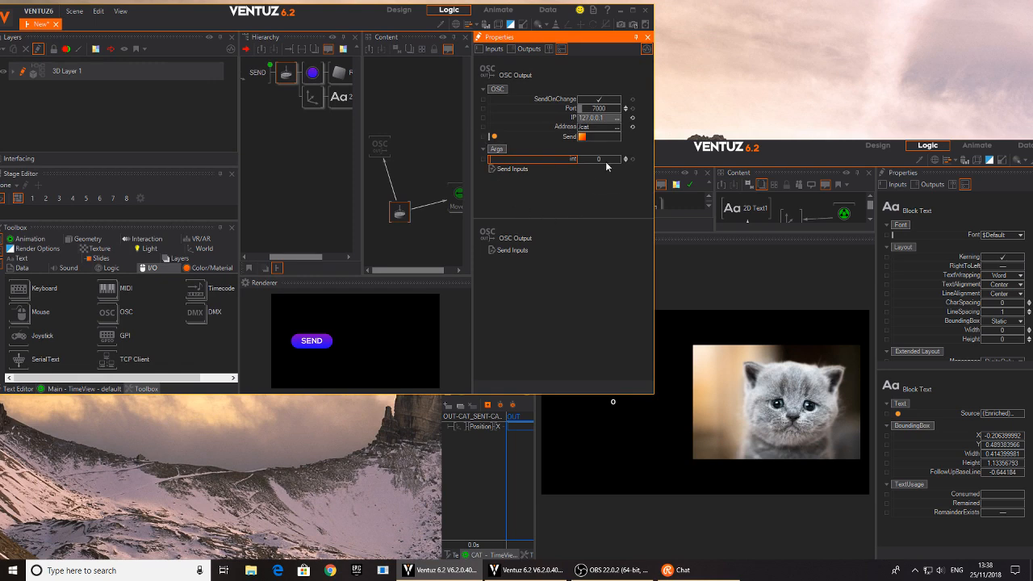
Step: Set the int argument of the SEND button's OSC Output node to 150
{"action": "left_click", "coordinate": [401, 213]}
{"action": "left_click_drag", "start_coordinate": [382, 152], "coordinate": [394, 164]}
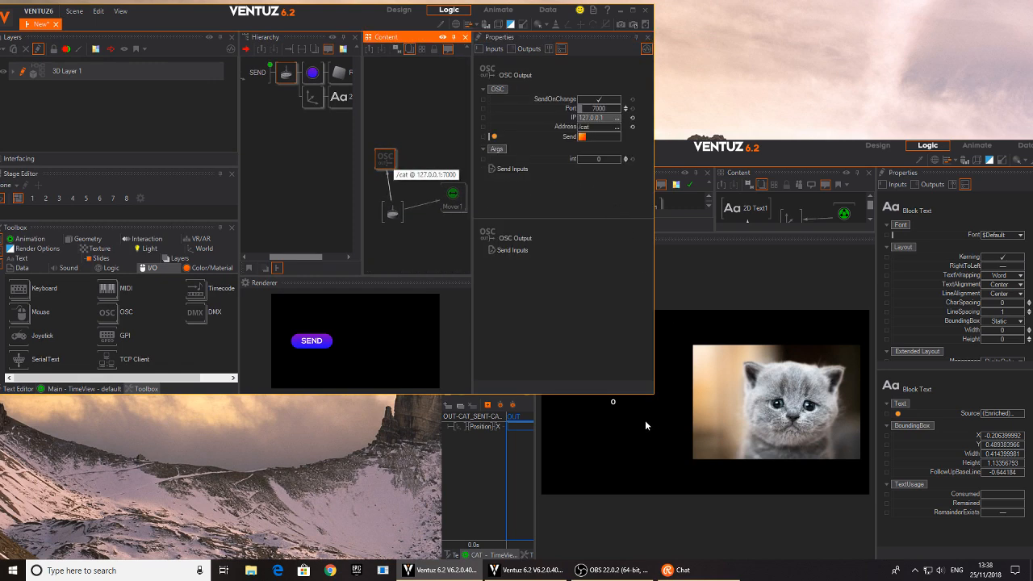
{"action": "mouse_move", "coordinate": [599, 160]}
{"action": "left_mouse_down"}
{"action": "mouse_move", "coordinate": [626, 159]}
{"action": "mouse_move", "coordinate": [588, 159]}
{"action": "mouse_move", "coordinate": [612, 159]}
{"action": "left_mouse_up"}
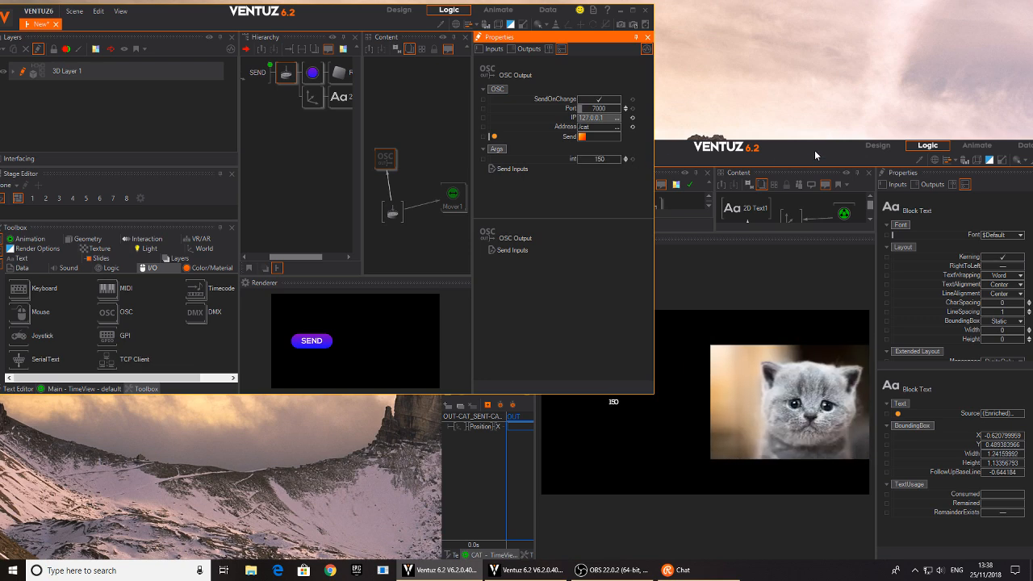
Step: Expose the receiving instance's nodes, show the OSC Input's outputs, and set the sender's OSC Output int argument to 56
{"action": "left_click", "coordinate": [815, 152]}
{"action": "left_click_drag", "start_coordinate": [777, 232], "coordinate": [780, 295]}
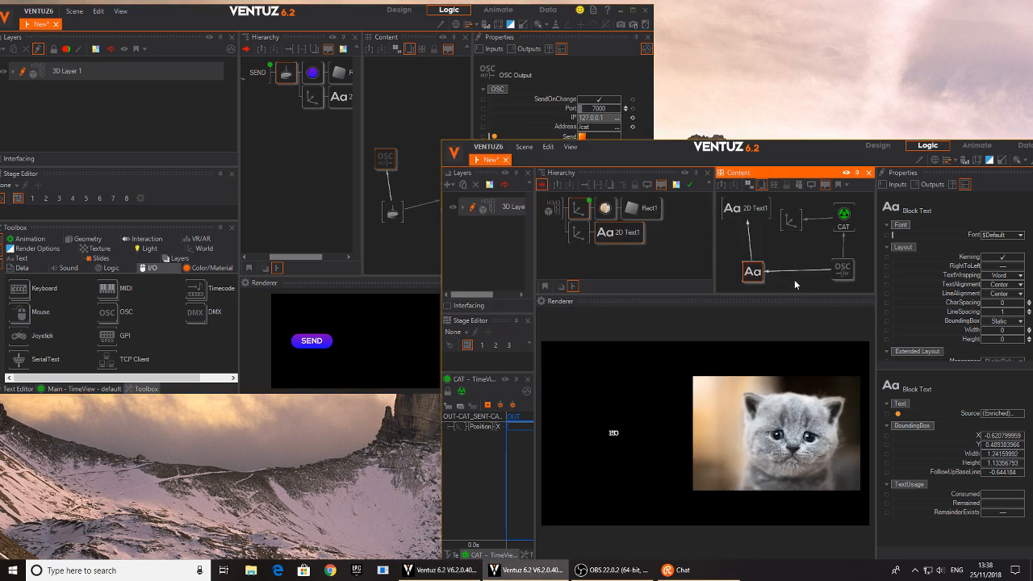
{"action": "left_click", "coordinate": [837, 274]}
{"action": "mouse_move", "coordinate": [840, 146]}
{"action": "left_mouse_down"}
{"action": "mouse_move", "coordinate": [820, 137]}
{"action": "mouse_move", "coordinate": [843, 147]}
{"action": "left_mouse_up"}
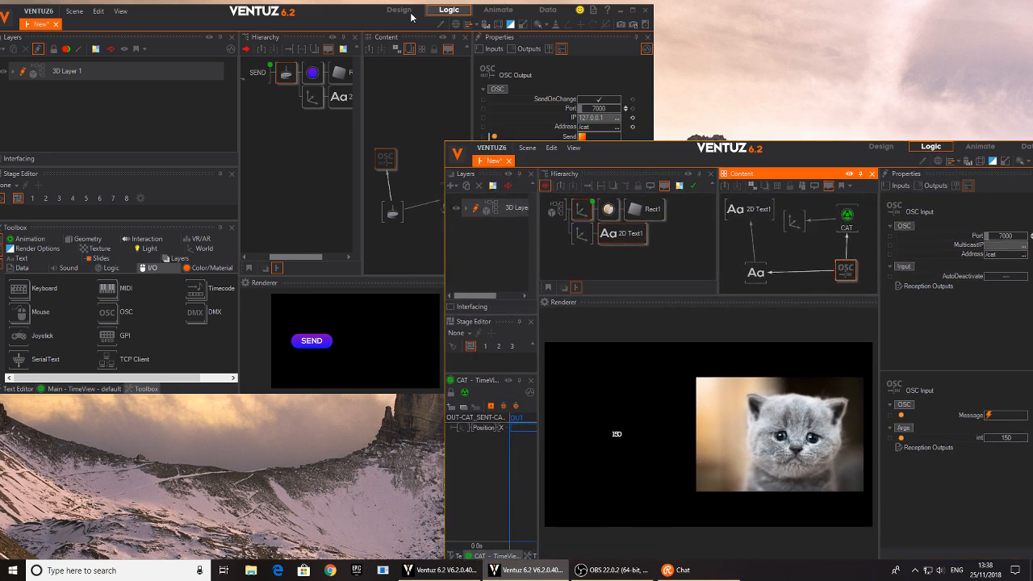
{"action": "left_click", "coordinate": [353, 18]}
{"action": "left_click_drag", "start_coordinate": [604, 159], "coordinate": [580, 156]}
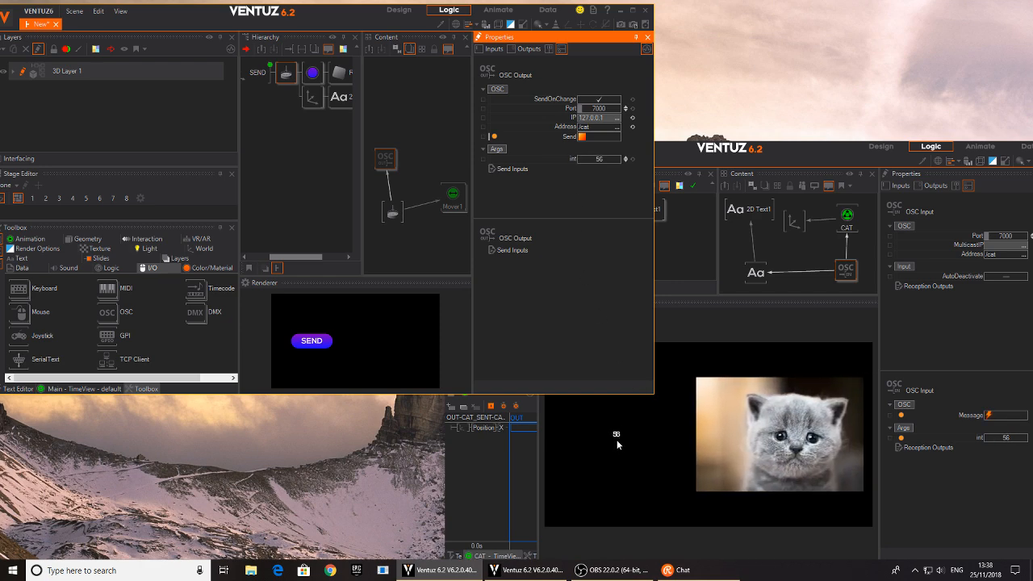
Step: Set the receiving Block Text's Width to 15.4 and CharSpacing to 3.53
{"action": "left_click", "coordinate": [757, 271]}
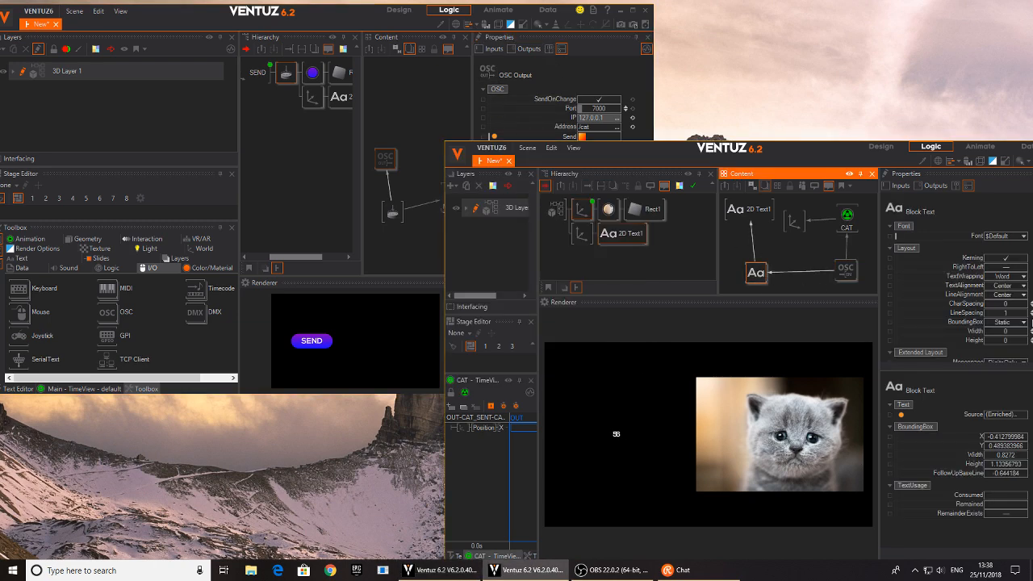
{"action": "left_click_drag", "start_coordinate": [1007, 337], "coordinate": [1028, 340]}
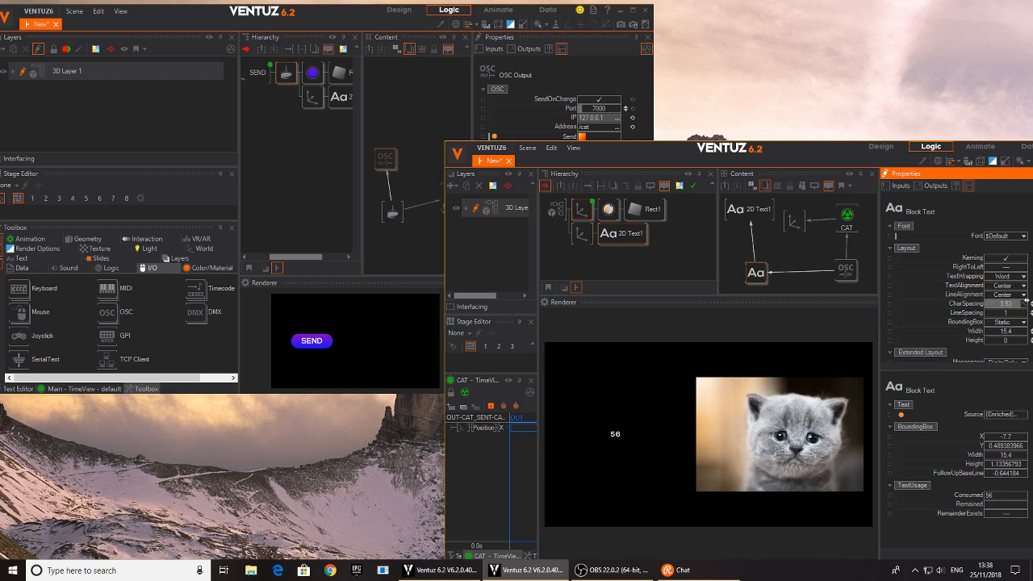
Step: Maximize the sender Ventuz window and add a new Axis under its 3D layer
{"action": "left_click", "coordinate": [284, 131]}
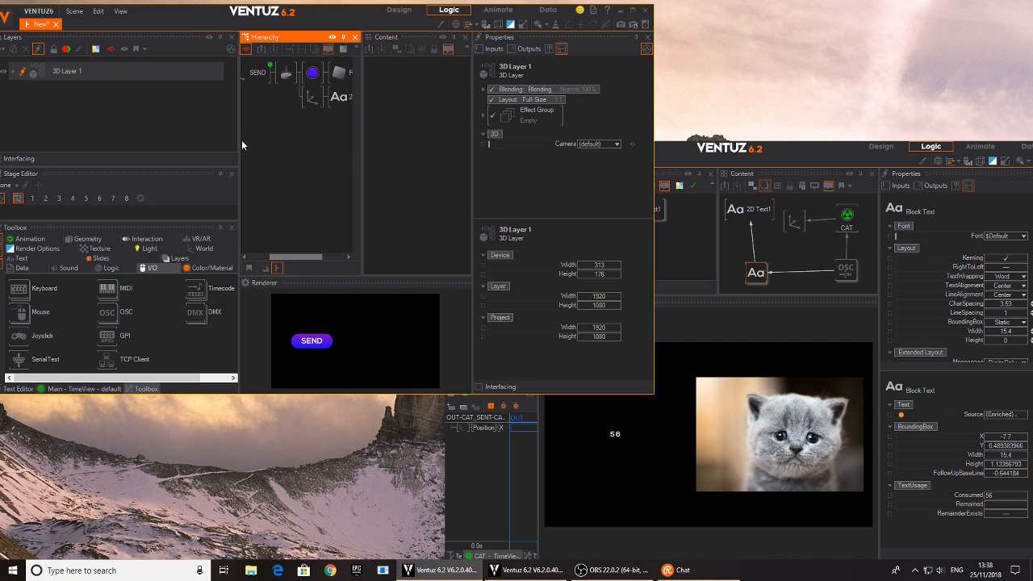
{"action": "left_click", "coordinate": [633, 11]}
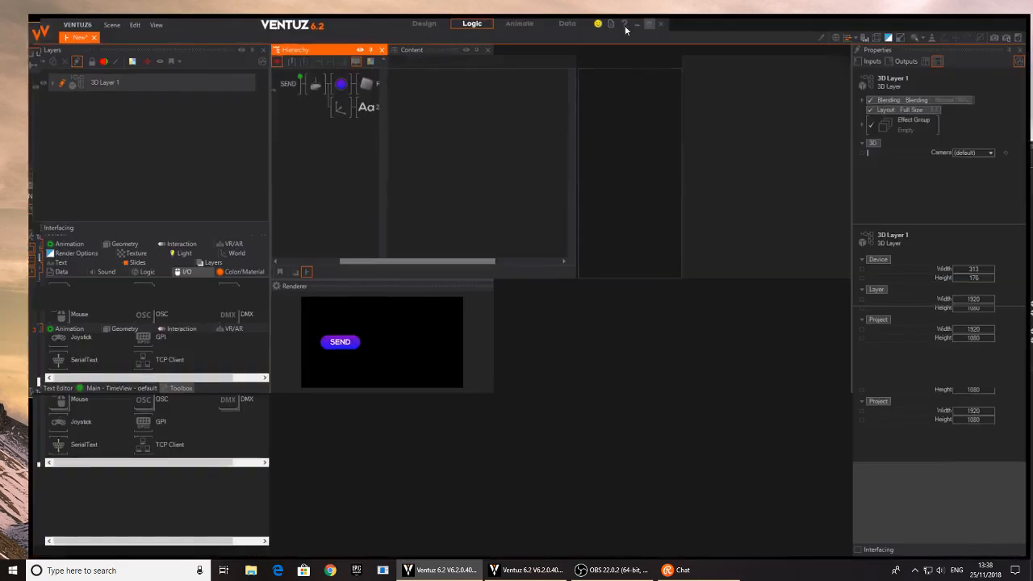
{"action": "type", "text": "ax"}
{"action": "left_click_drag", "start_coordinate": [369, 195], "coordinate": [292, 98]}
Step: Attach a rounded rectangle to the new Axis below the SEND button branch
{"action": "double_click", "coordinate": [338, 146]}
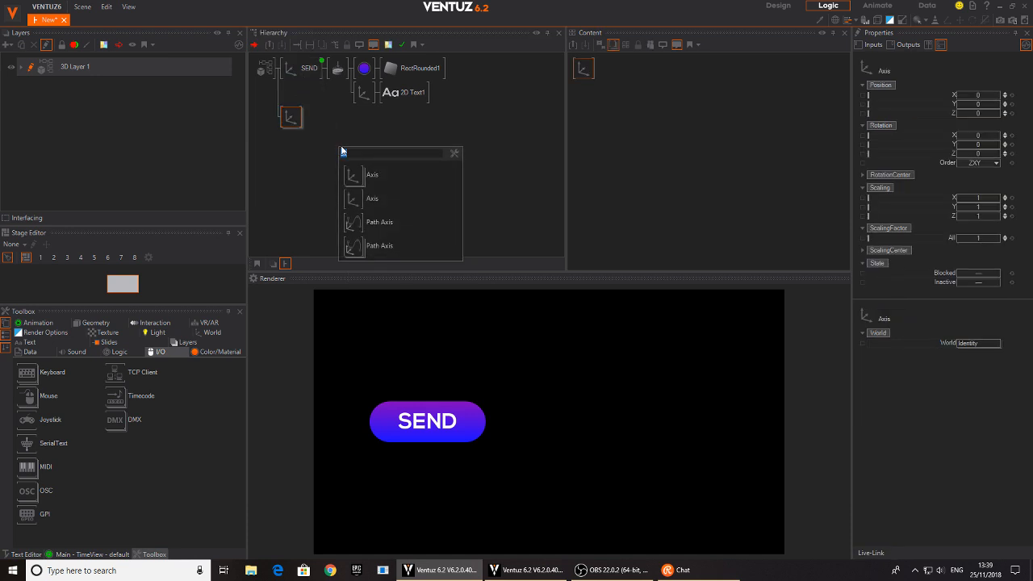
{"action": "type", "text": "round"}
{"action": "left_click_drag", "start_coordinate": [355, 176], "coordinate": [321, 121]}
Step: Move the new Axis down below the SEND button and set the rounded rectangle's SizeX to 22.6
{"action": "left_click", "coordinate": [292, 118]}
{"action": "mouse_move", "coordinate": [978, 108]}
{"action": "left_mouse_down"}
{"action": "mouse_move", "coordinate": [957, 106]}
{"action": "mouse_move", "coordinate": [986, 109]}
{"action": "mouse_move", "coordinate": [978, 105]}
{"action": "left_mouse_up"}
{"action": "left_click", "coordinate": [339, 117]}
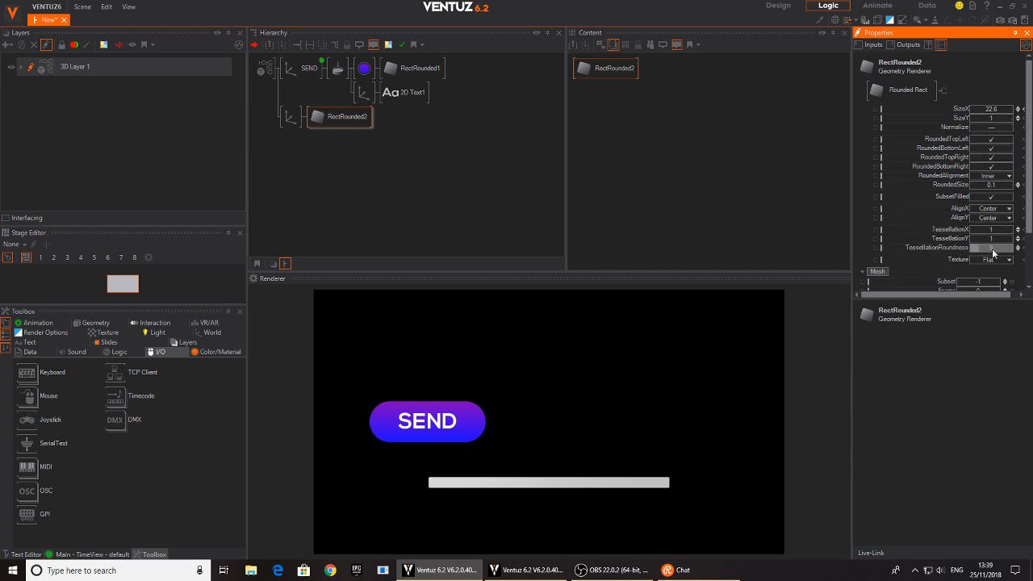
Step: Set the new bar's RoundedSize to 1.192 and slightly reduce its SizeY
{"action": "scroll", "coordinate": [993, 248], "scroll_direction": "down", "scroll_amount": 1}
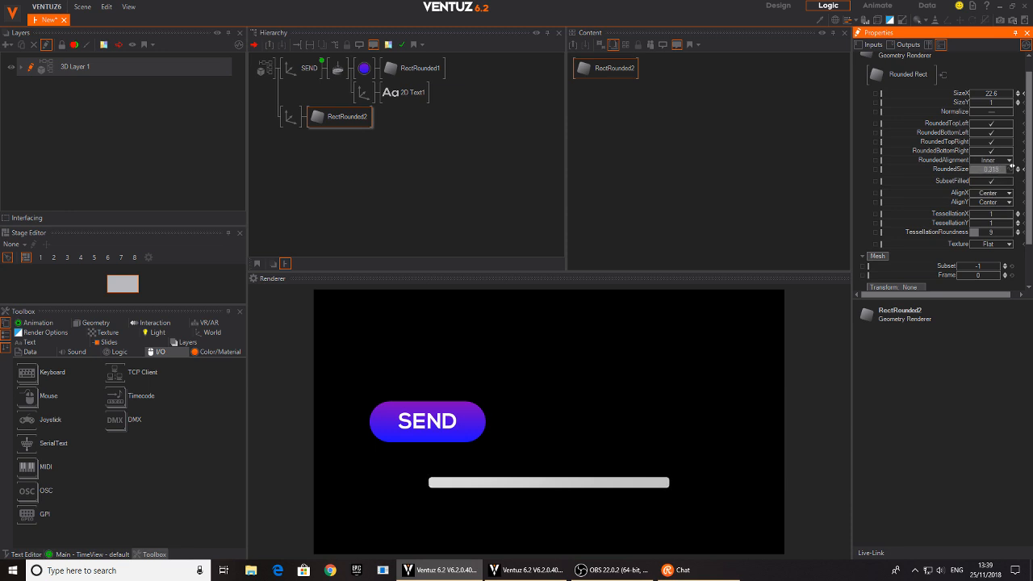
{"action": "left_click_drag", "start_coordinate": [984, 102], "coordinate": [989, 101]}
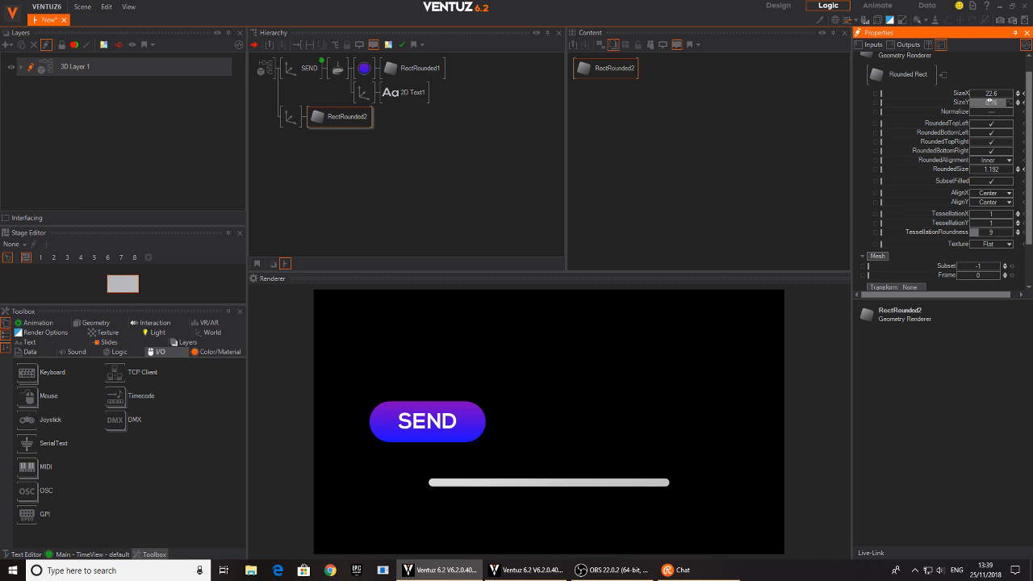
Step: Add another Axis under the 3D layer, below the bar's branch, and attach a Circle to it
{"action": "left_click", "coordinate": [359, 154]}
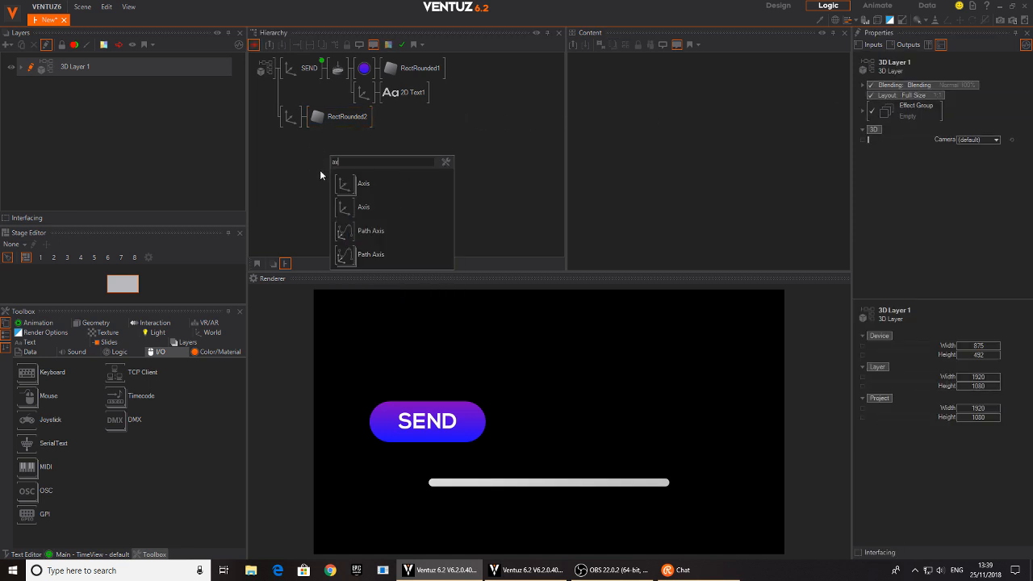
{"action": "left_click_drag", "start_coordinate": [295, 145], "coordinate": [292, 141]}
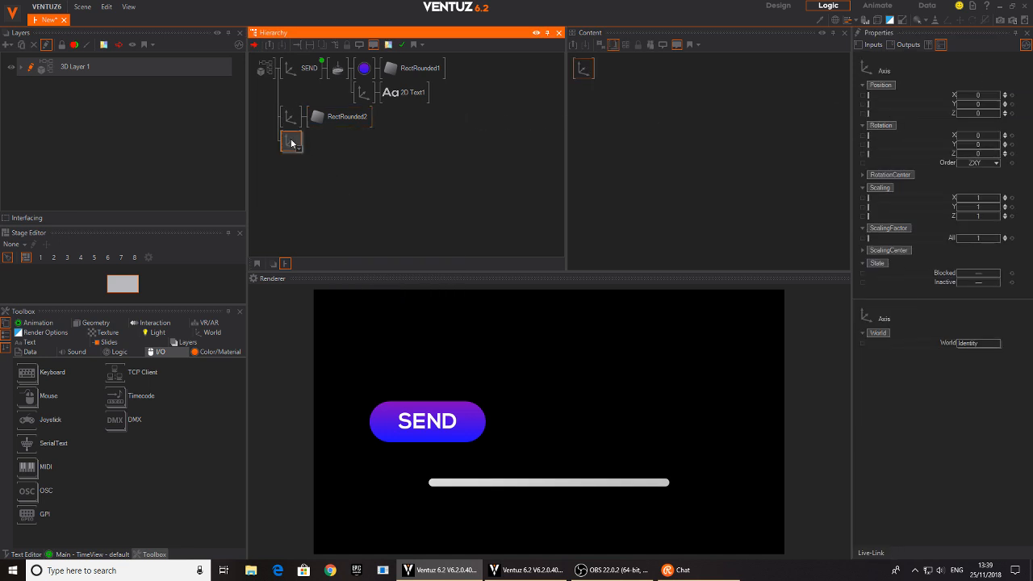
{"action": "key", "text": "space"}
{"action": "type", "text": "cir"}
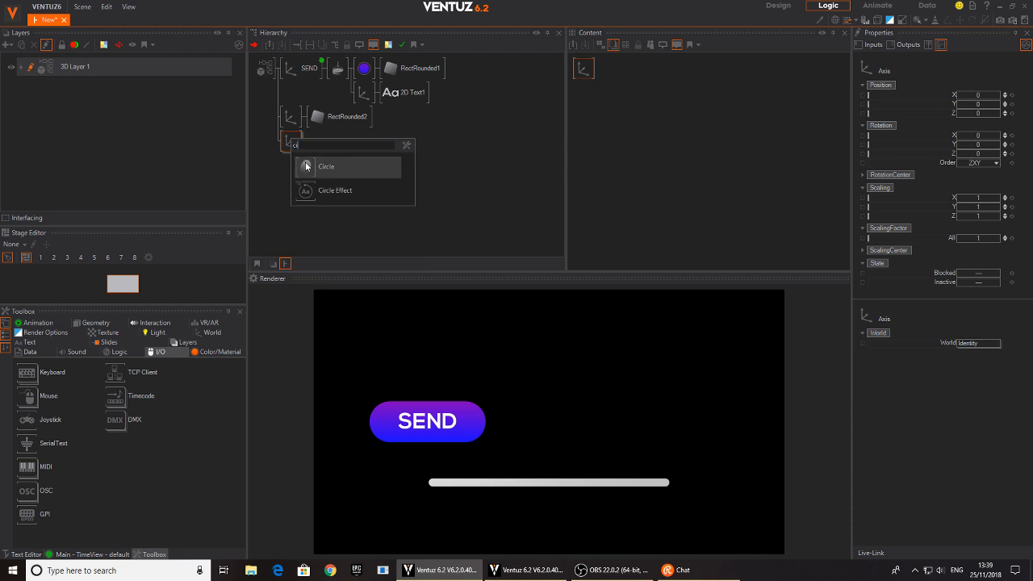
{"action": "left_click", "coordinate": [307, 165]}
Step: Move the circle's Axis to Y -5.69 so it sits on the bar, and set its overall ScalingFactor to 2.7
{"action": "left_click", "coordinate": [290, 142]}
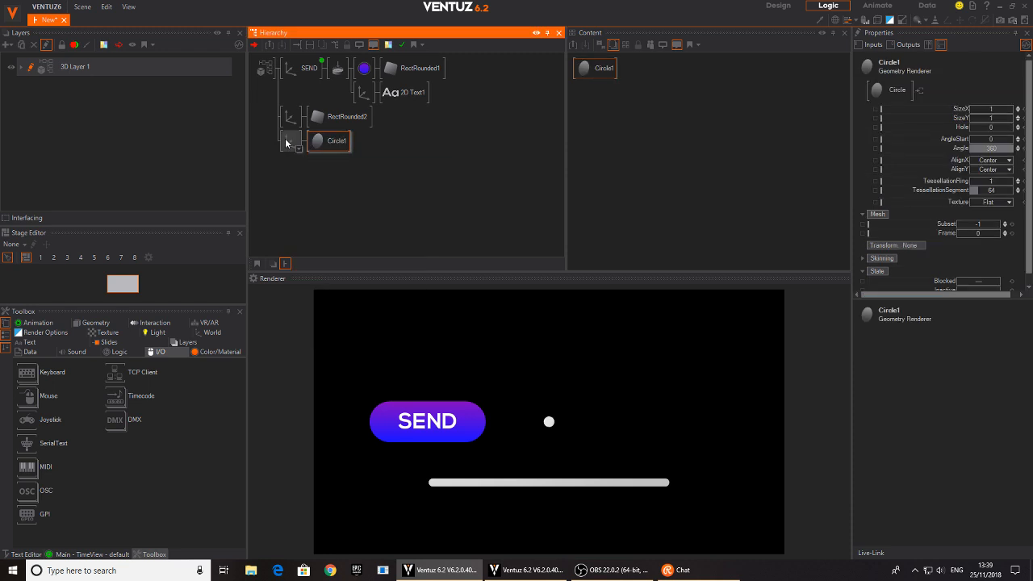
{"action": "left_click_drag", "start_coordinate": [981, 104], "coordinate": [961, 104]}
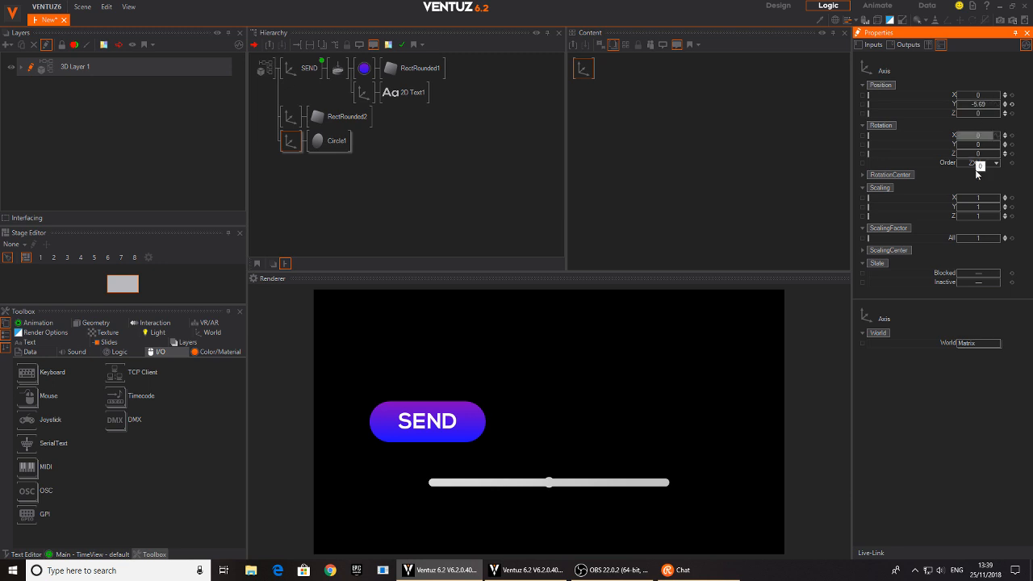
{"action": "left_click_drag", "start_coordinate": [998, 239], "coordinate": [999, 239]}
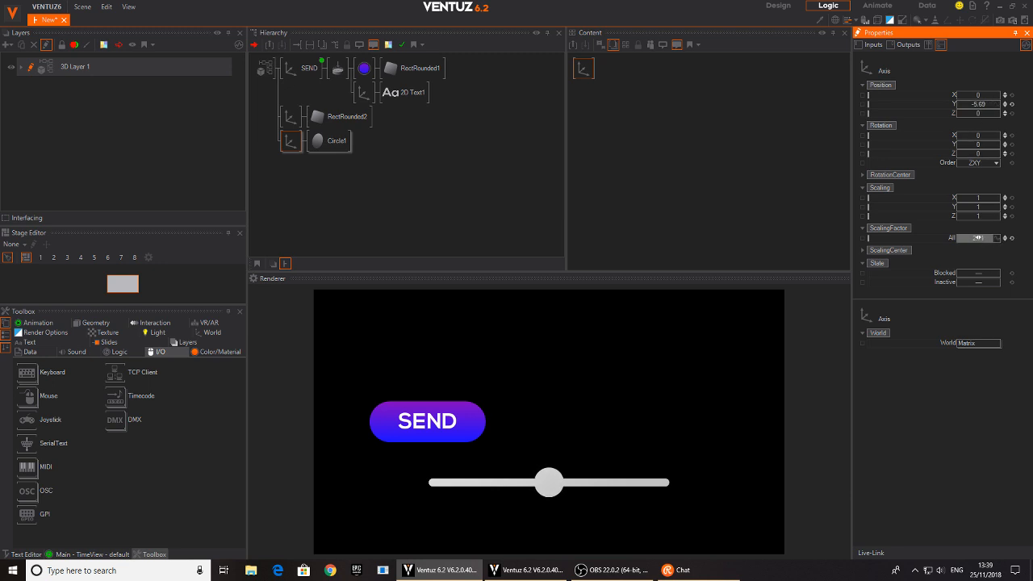
Step: Insert a Color Solid material in front of both the bar's rounded rectangle and the circle
{"action": "left_click", "coordinate": [356, 193]}
{"action": "key", "text": "space"}
{"action": "type", "text": "col"}
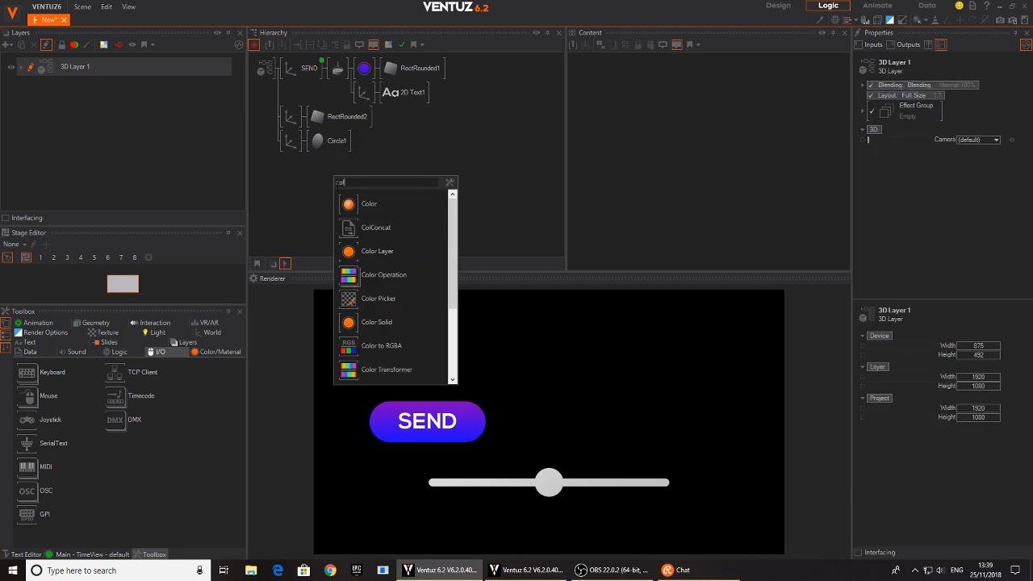
{"action": "left_click", "coordinate": [355, 322]}
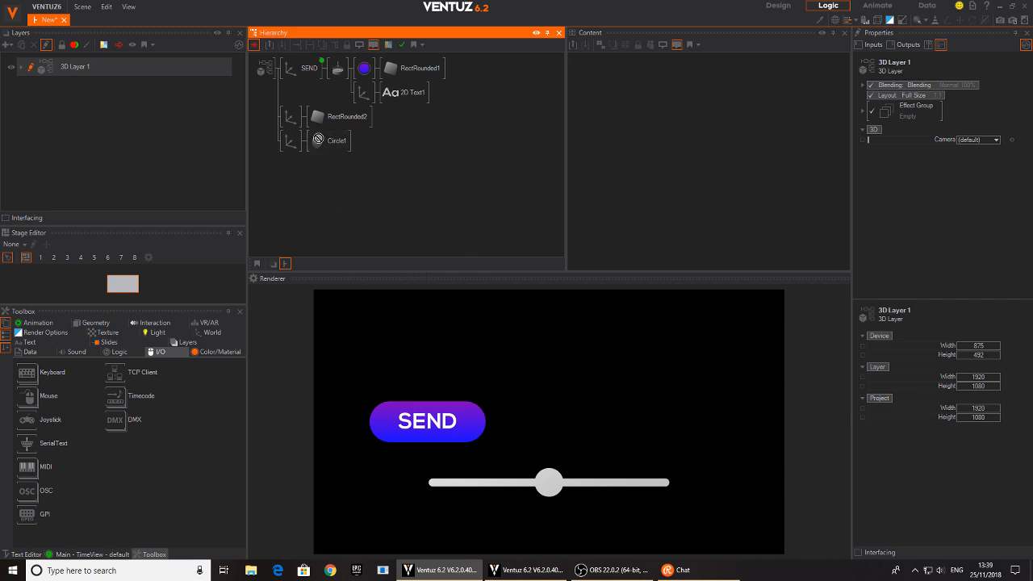
{"action": "left_click", "coordinate": [314, 142]}
{"action": "mouse_move", "coordinate": [319, 148]}
{"action": "left_mouse_down"}
{"action": "mouse_move", "coordinate": [316, 118]}
{"action": "mouse_move", "coordinate": [317, 140]}
{"action": "left_mouse_up"}
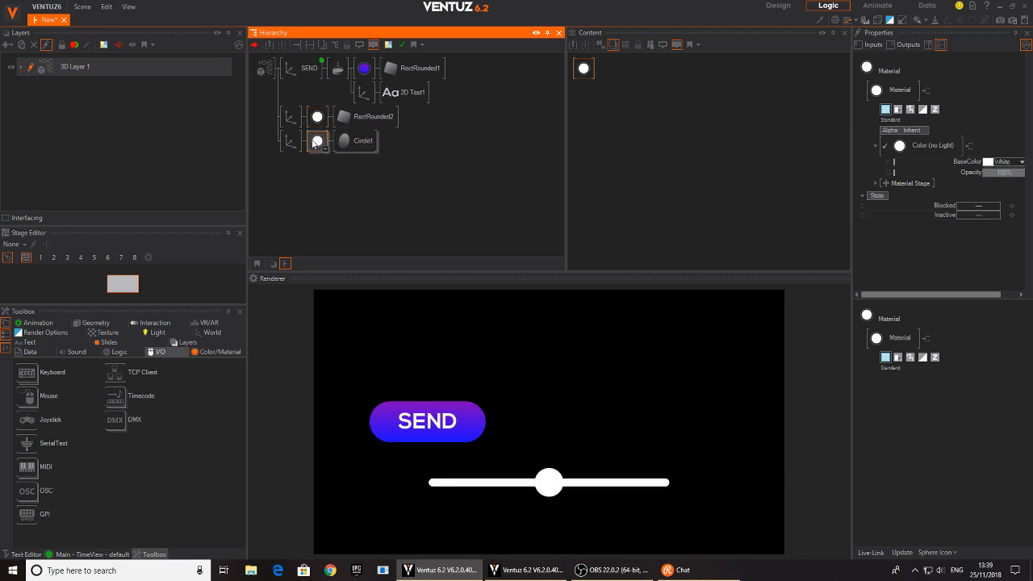
Step: Set the circle material's BaseColor to orange, RGB 255, 163, 51
{"action": "left_click", "coordinate": [315, 143]}
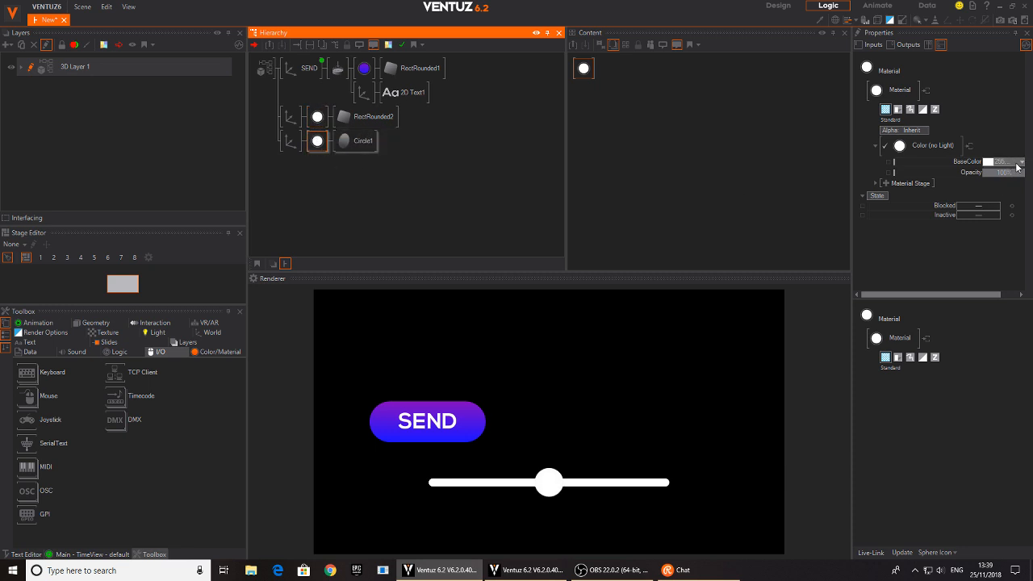
{"action": "left_click", "coordinate": [1020, 162]}
{"action": "left_click_drag", "start_coordinate": [987, 195], "coordinate": [1019, 190]}
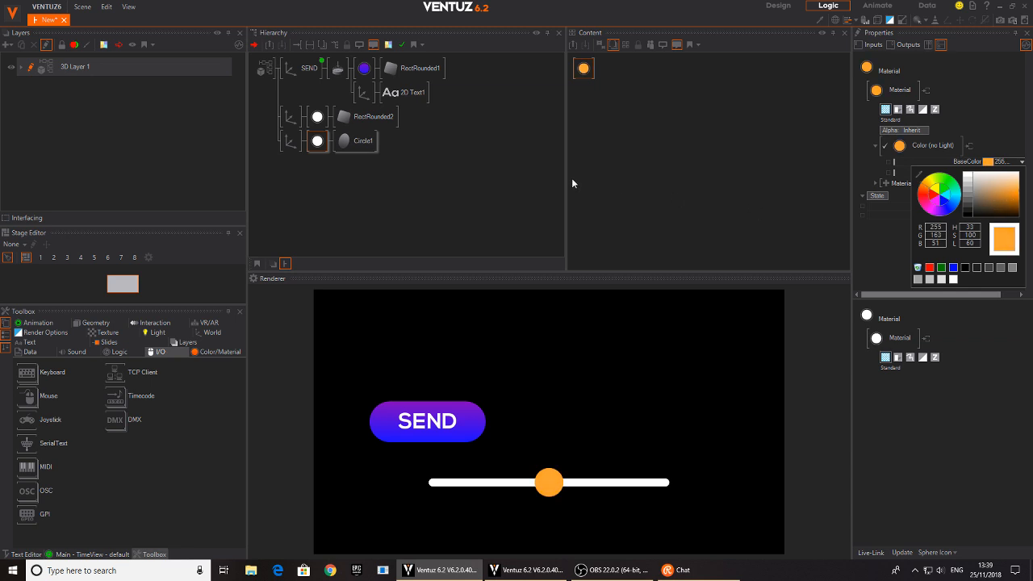
Step: Set the bar material's BaseColor to dark orange-red, RGB 183, 45, 0
{"action": "left_click", "coordinate": [315, 119]}
{"action": "left_click", "coordinate": [1022, 163]}
{"action": "left_click", "coordinate": [926, 186]}
{"action": "left_click", "coordinate": [935, 186]}
{"action": "left_click_drag", "start_coordinate": [1013, 196], "coordinate": [1031, 204]}
{"action": "left_click", "coordinate": [925, 198]}
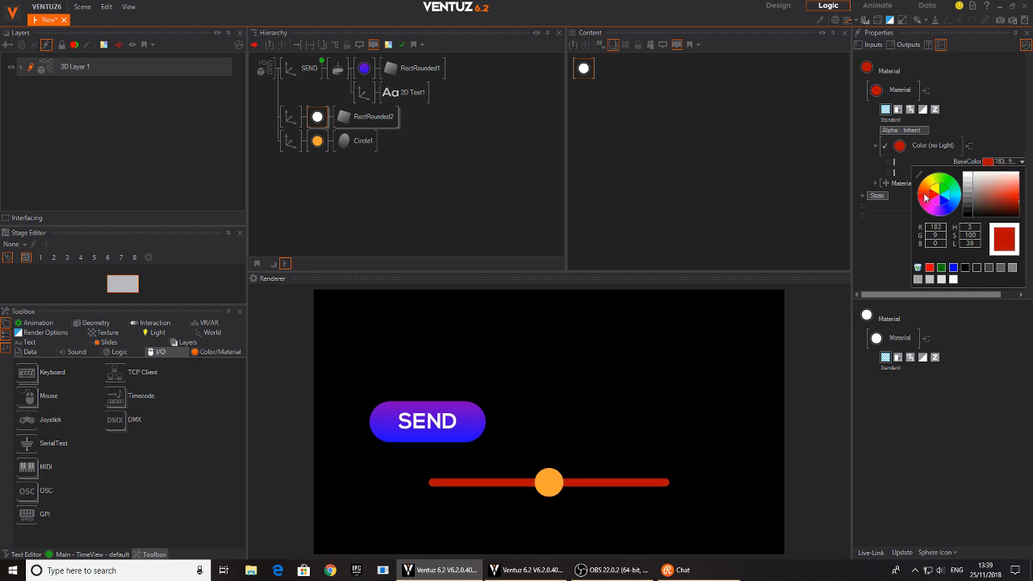
{"action": "left_click_drag", "start_coordinate": [925, 196], "coordinate": [925, 194]}
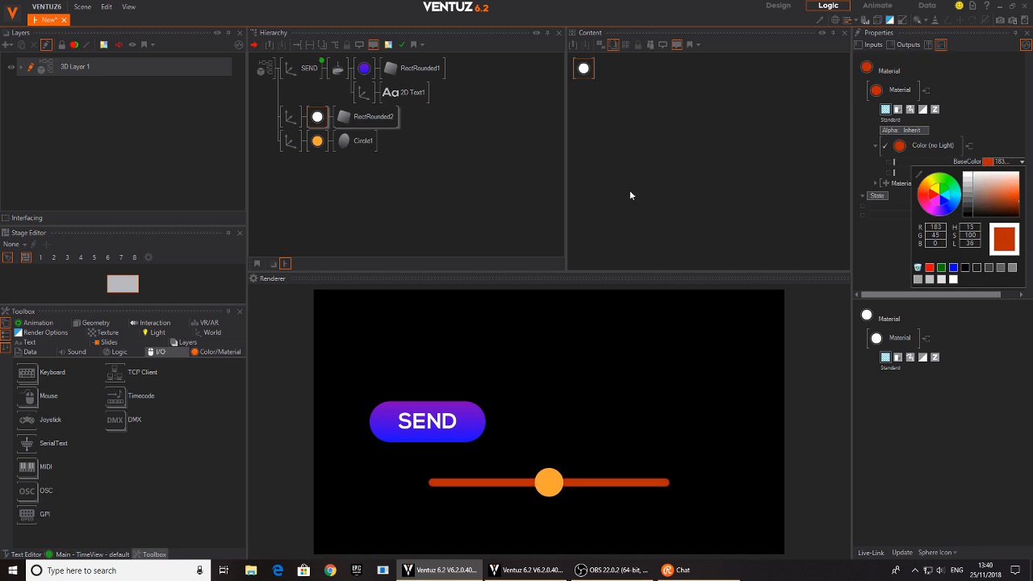
{"action": "left_click", "coordinate": [321, 212]}
Step: Insert a Touch Translation interaction in front of the circle's Axis
{"action": "left_click", "coordinate": [302, 149]}
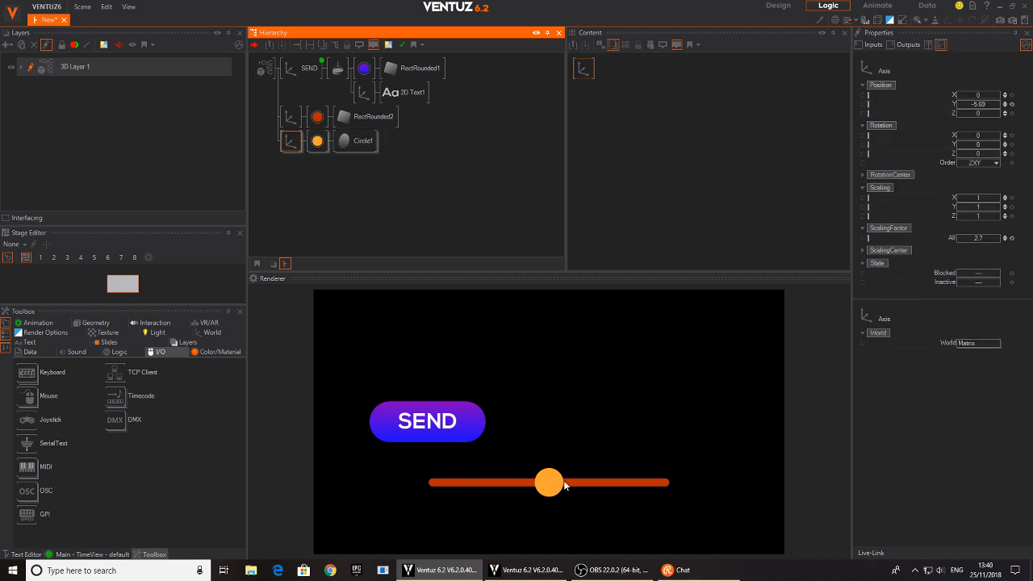
{"action": "left_click", "coordinate": [295, 178]}
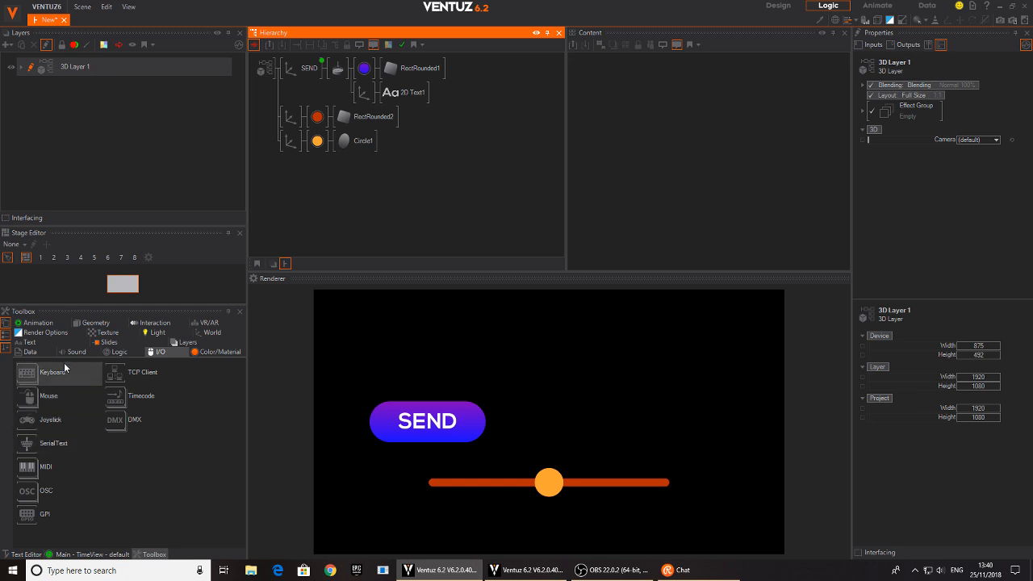
{"action": "left_click", "coordinate": [204, 333]}
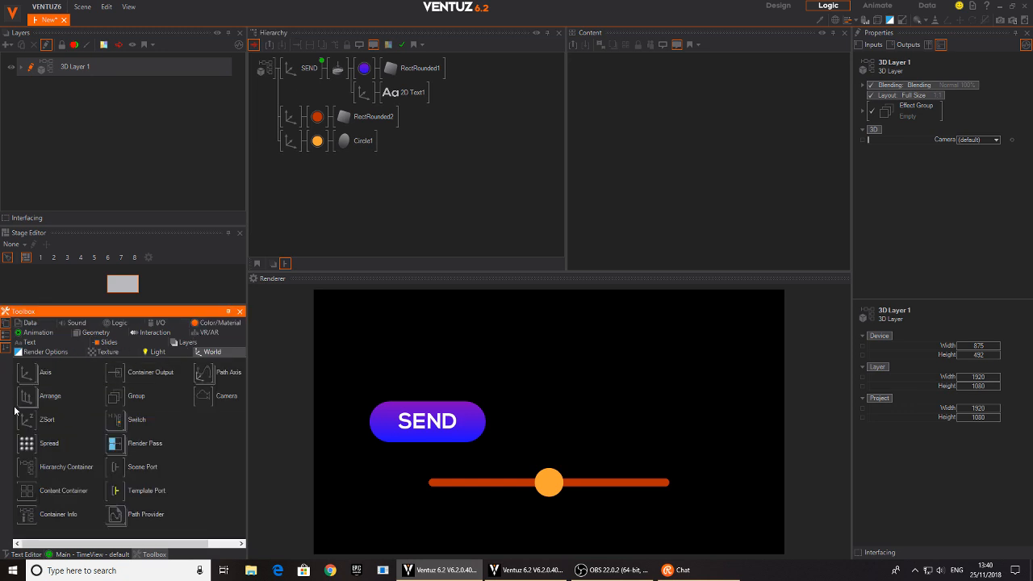
{"action": "left_click", "coordinate": [139, 333]}
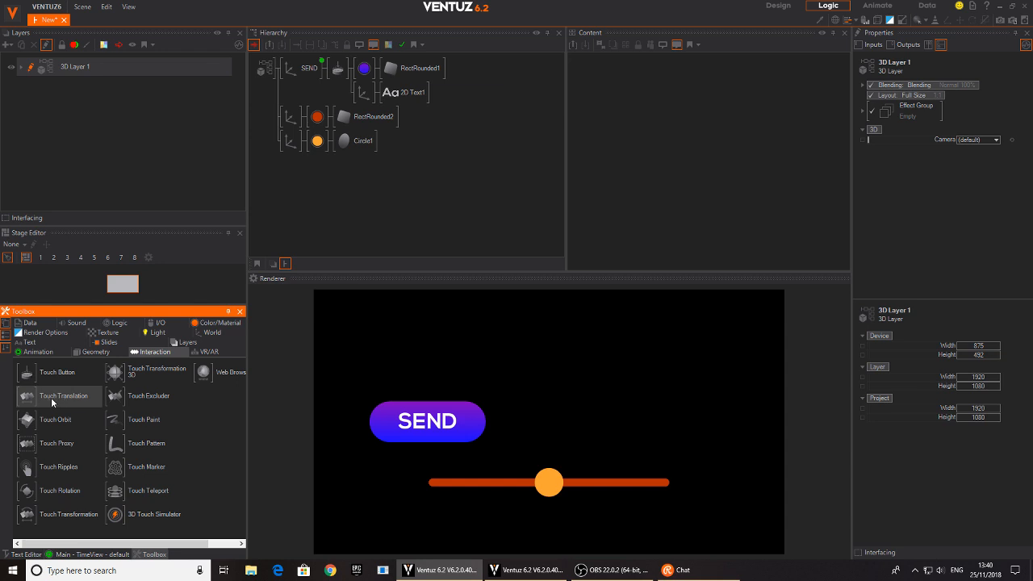
{"action": "left_click_drag", "start_coordinate": [29, 401], "coordinate": [286, 144]}
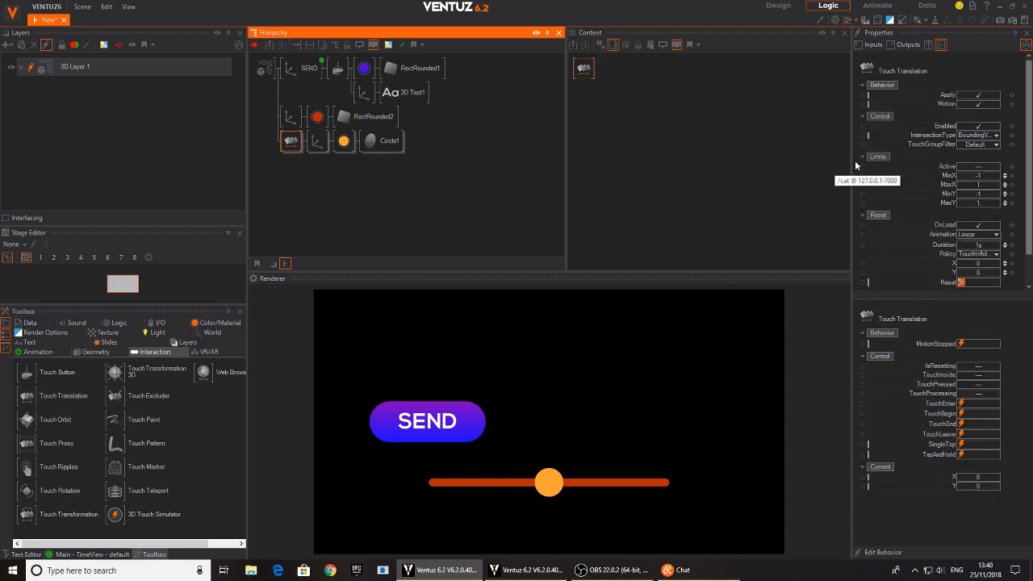
Step: Widen the Properties area, activate the Touch Translation's Limits and test moving the circle in the renderer
{"action": "left_click_drag", "start_coordinate": [855, 159], "coordinate": [753, 168]}
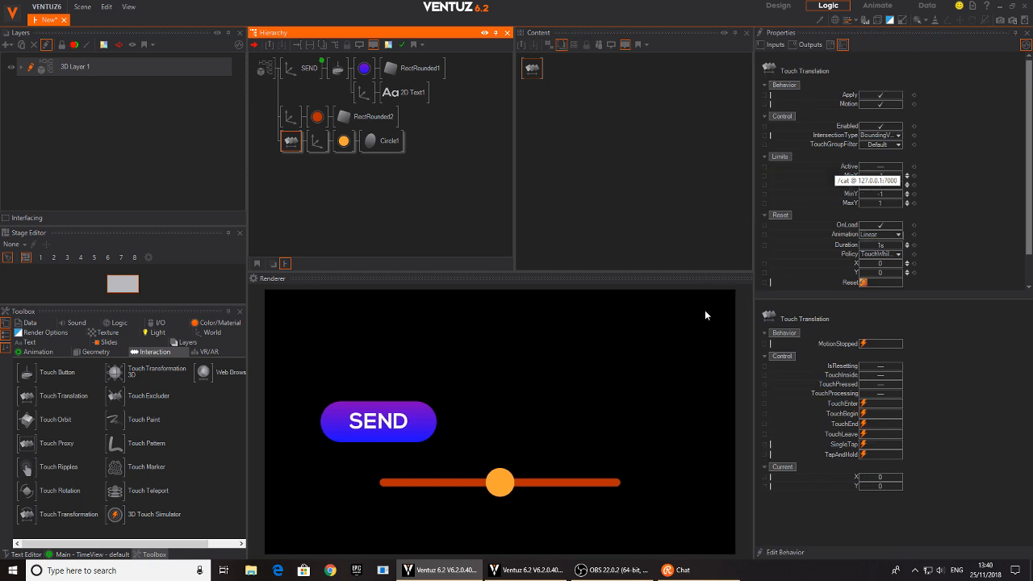
{"action": "scroll", "coordinate": [1016, 184], "scroll_direction": "down", "scroll_amount": 1}
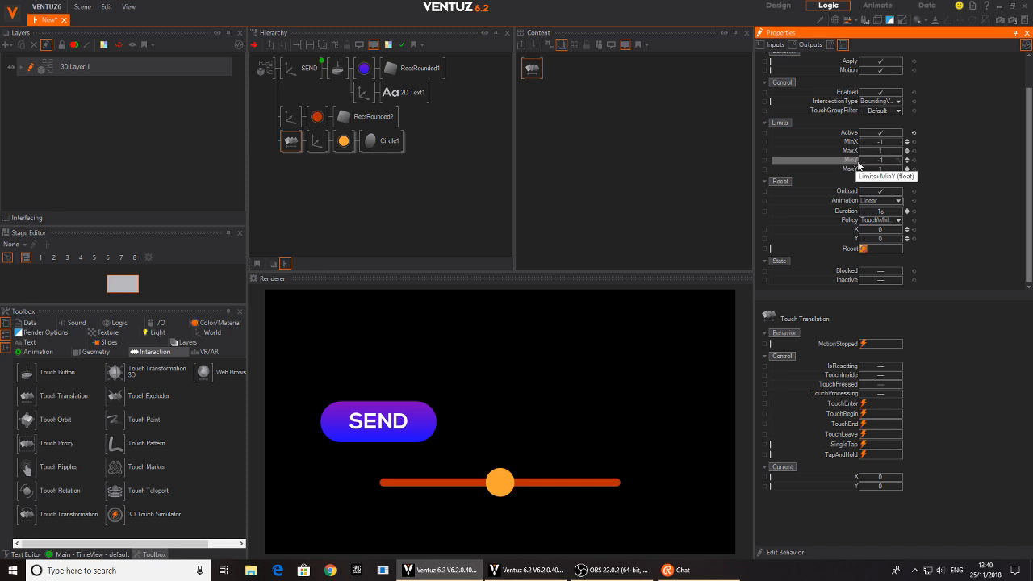
{"action": "mouse_move", "coordinate": [505, 490]}
{"action": "left_mouse_down"}
{"action": "mouse_move", "coordinate": [493, 487]}
{"action": "mouse_move", "coordinate": [513, 487]}
{"action": "left_mouse_up"}
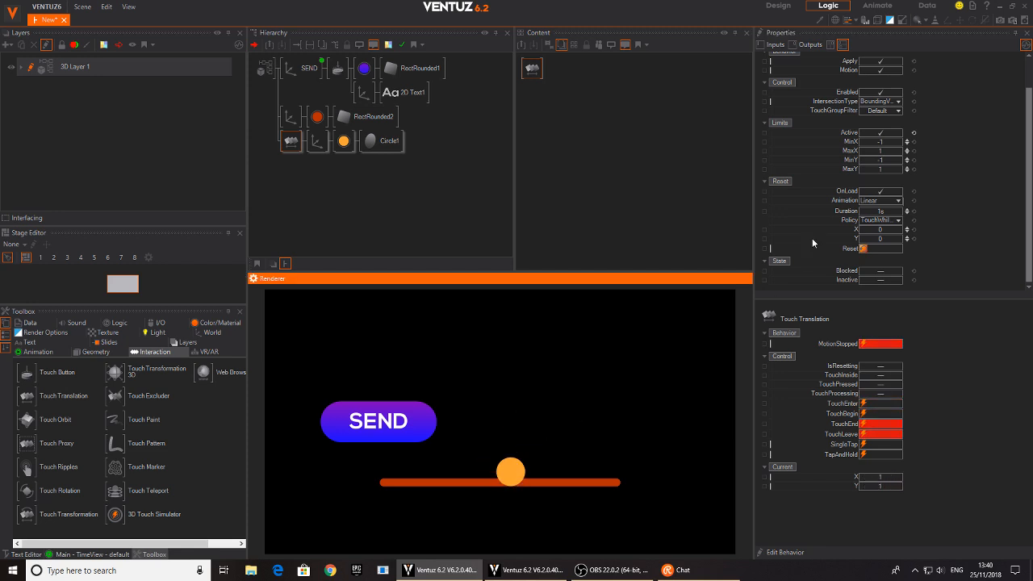
Step: Restrict the Touch Translation to horizontal movement by setting its MinY and MaxY limits to 0
{"action": "left_click", "coordinate": [885, 160]}
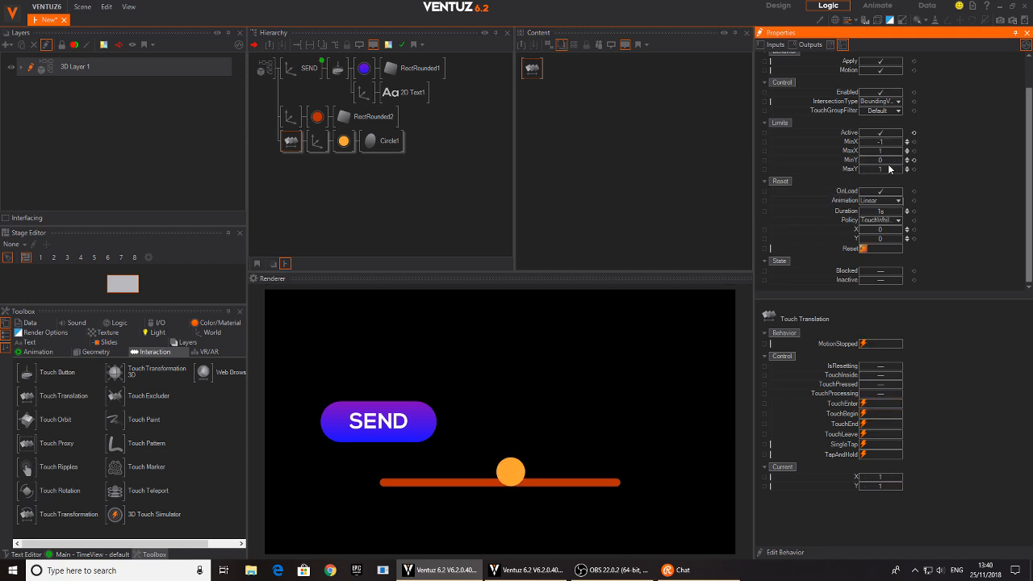
{"action": "left_click", "coordinate": [889, 171]}
{"action": "type", "text": "0"}
{"action": "key", "text": "Return"}
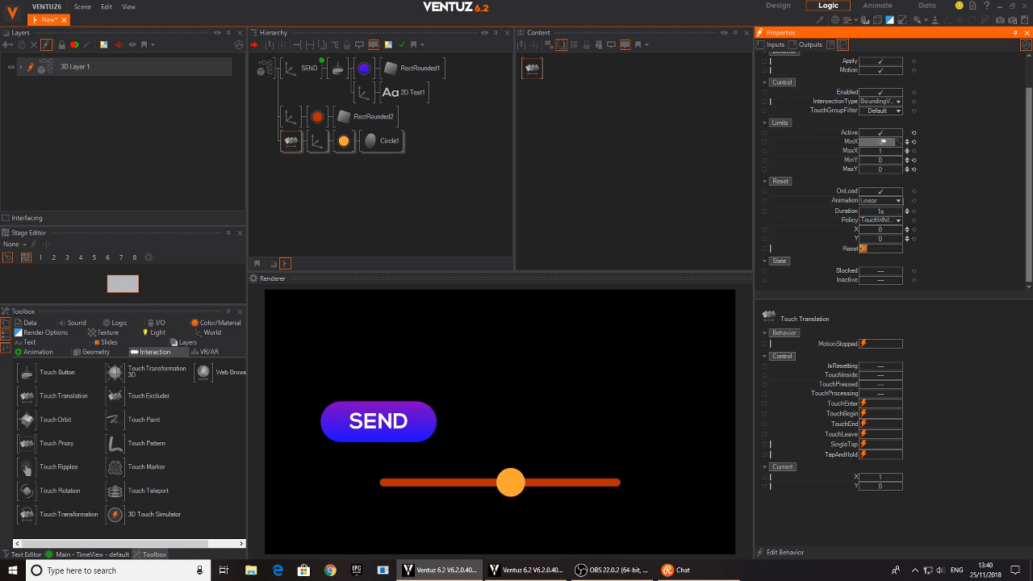
Step: Set the Touch Translation's MinX limit to -10 and MaxX to 10, testing the circle's slide along the bar
{"action": "left_click", "coordinate": [882, 142]}
{"action": "type", "text": "-10"}
{"action": "key", "text": "Return"}
{"action": "left_click_drag", "start_coordinate": [500, 483], "coordinate": [293, 487]}
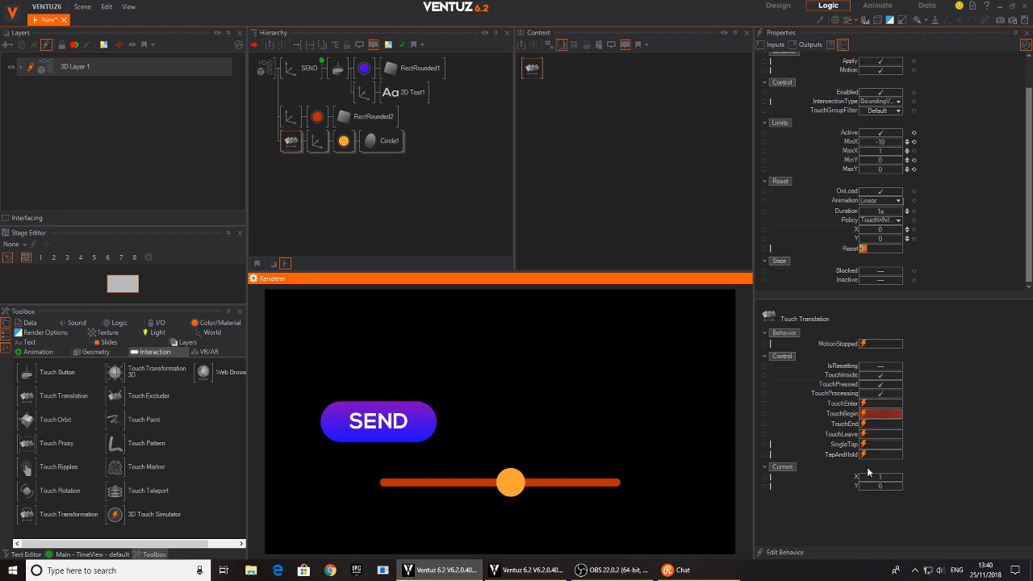
{"action": "left_click", "coordinate": [887, 152]}
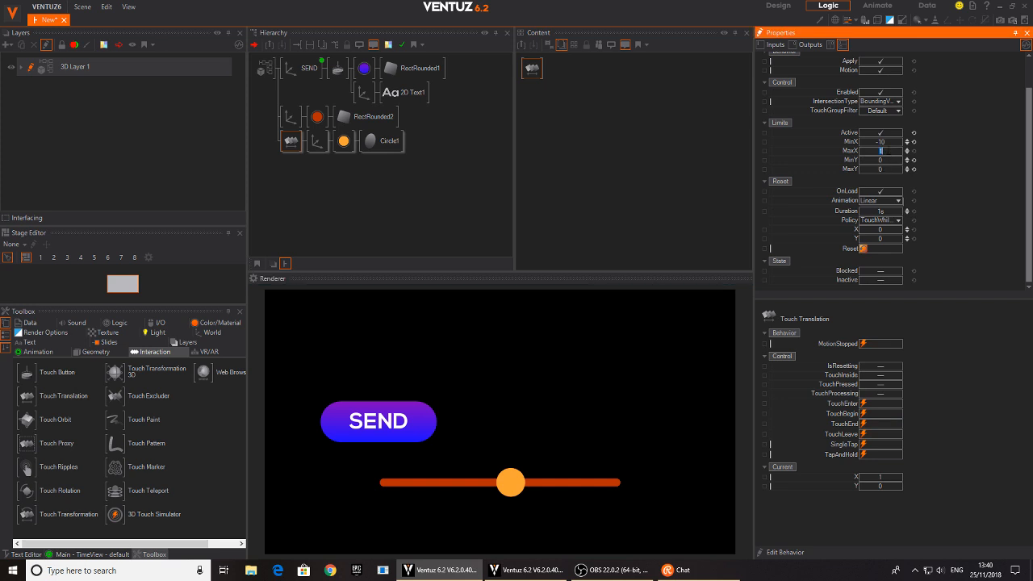
{"action": "key", "text": "Return"}
{"action": "left_click_drag", "start_coordinate": [510, 483], "coordinate": [476, 487]}
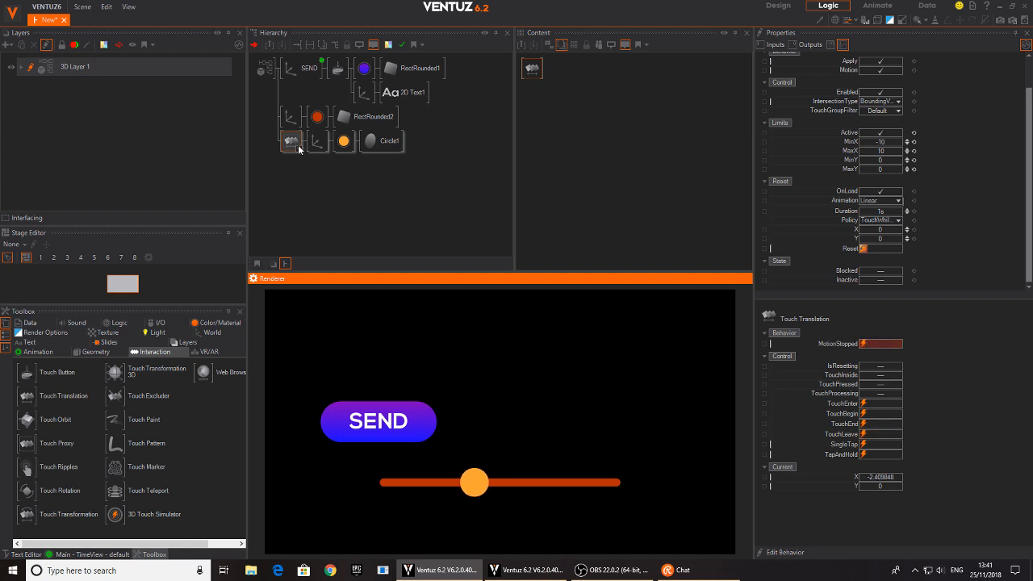
Step: Show the Touch Translation together with the SEND button's nodes in the Content editor and rearrange the nodes to make room around OSC Output
{"action": "left_click", "coordinate": [296, 146]}
{"action": "left_click", "coordinate": [305, 68]}
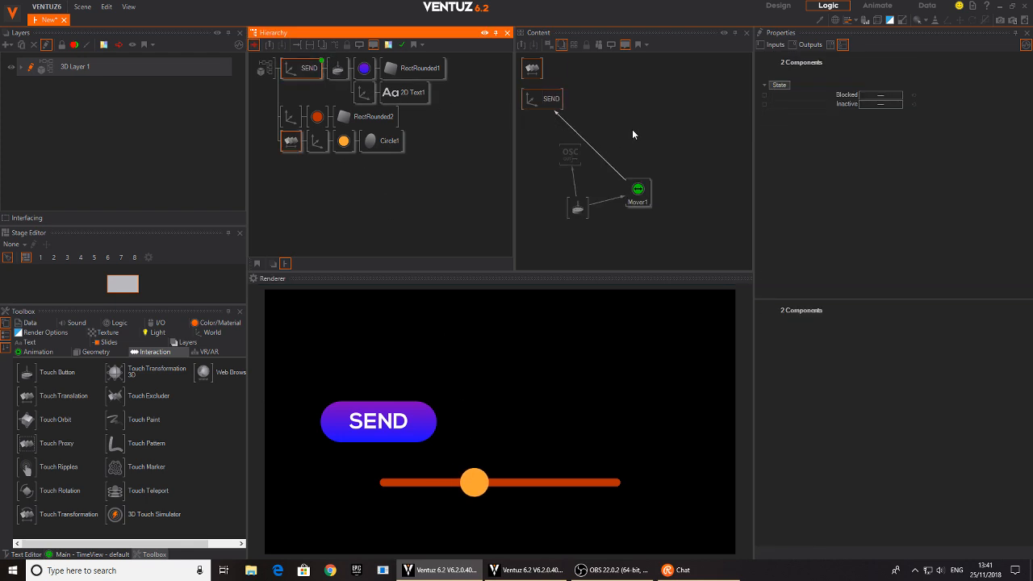
{"action": "left_click", "coordinate": [552, 106]}
{"action": "left_click_drag", "start_coordinate": [532, 68], "coordinate": [513, 263]}
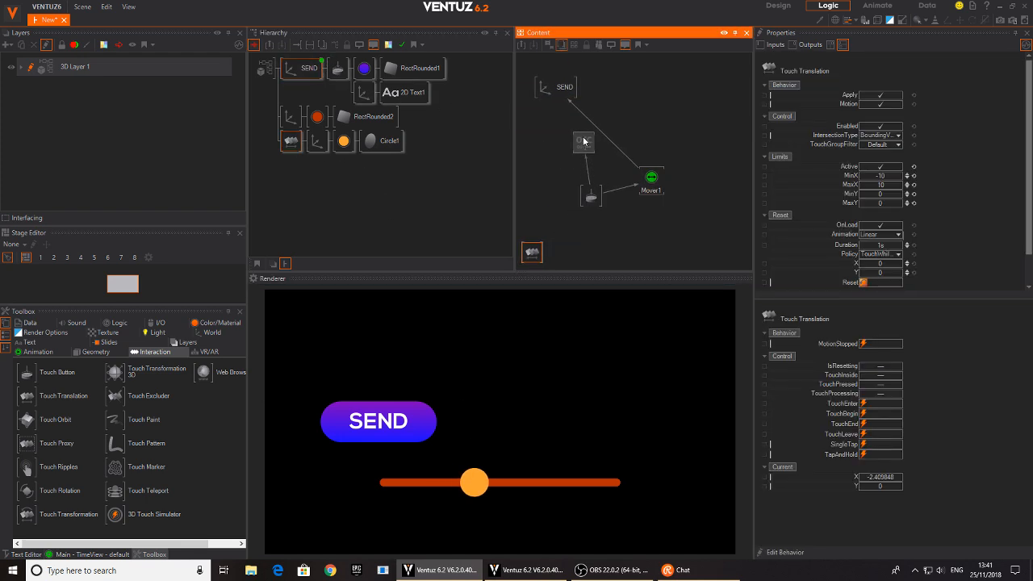
{"action": "left_click_drag", "start_coordinate": [584, 141], "coordinate": [558, 159]}
{"action": "left_click_drag", "start_coordinate": [589, 201], "coordinate": [621, 194]}
{"action": "left_click_drag", "start_coordinate": [532, 253], "coordinate": [518, 243]}
{"action": "left_click_drag", "start_coordinate": [573, 162], "coordinate": [620, 239]}
{"action": "left_click", "coordinate": [686, 242]}
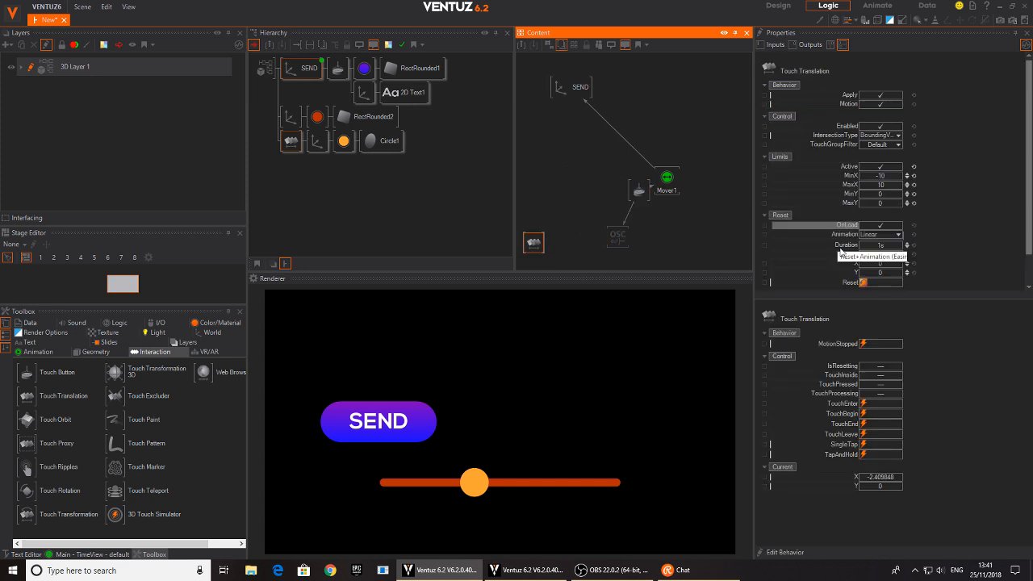
{"action": "left_click", "coordinate": [612, 242]}
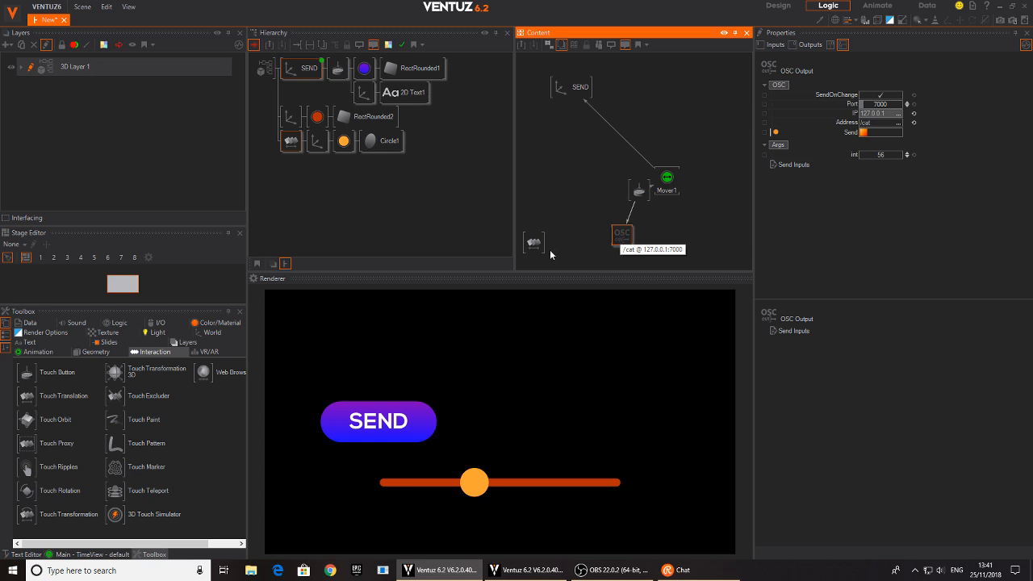
{"action": "left_click_drag", "start_coordinate": [535, 243], "coordinate": [530, 216]}
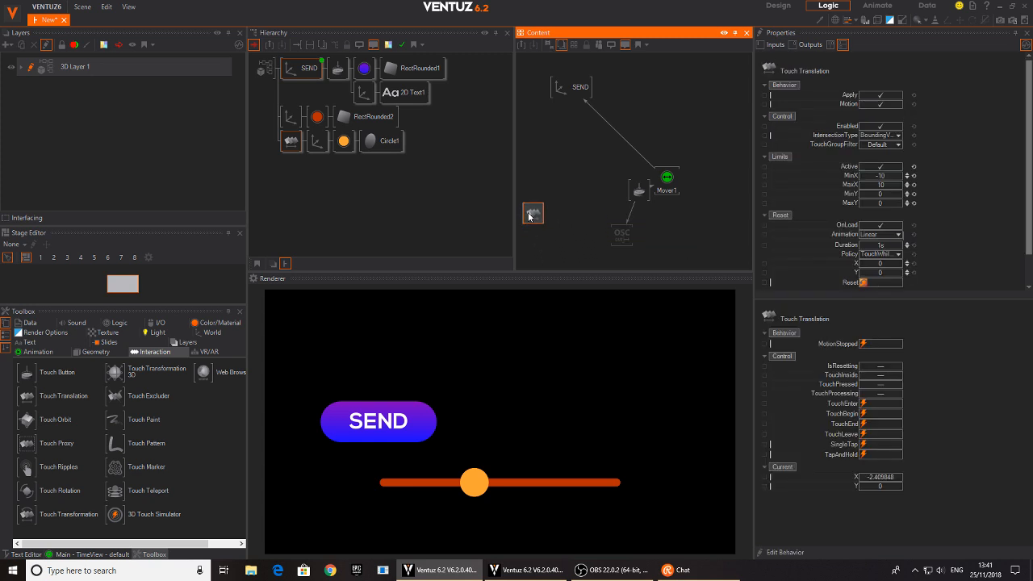
Step: Add a Clipping node between the Touch Translation and the OSC Output in the Content editor
{"action": "left_click", "coordinate": [562, 248]}
{"action": "double_click", "coordinate": [567, 235]}
{"action": "type", "text": "c"}
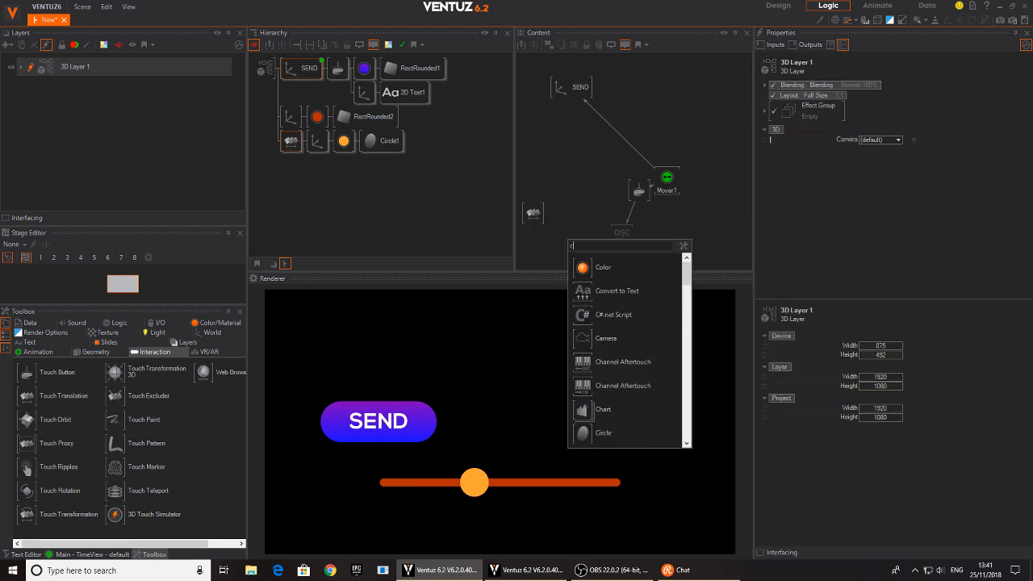
{"action": "type", "text": "lip"}
{"action": "left_click", "coordinate": [582, 275]}
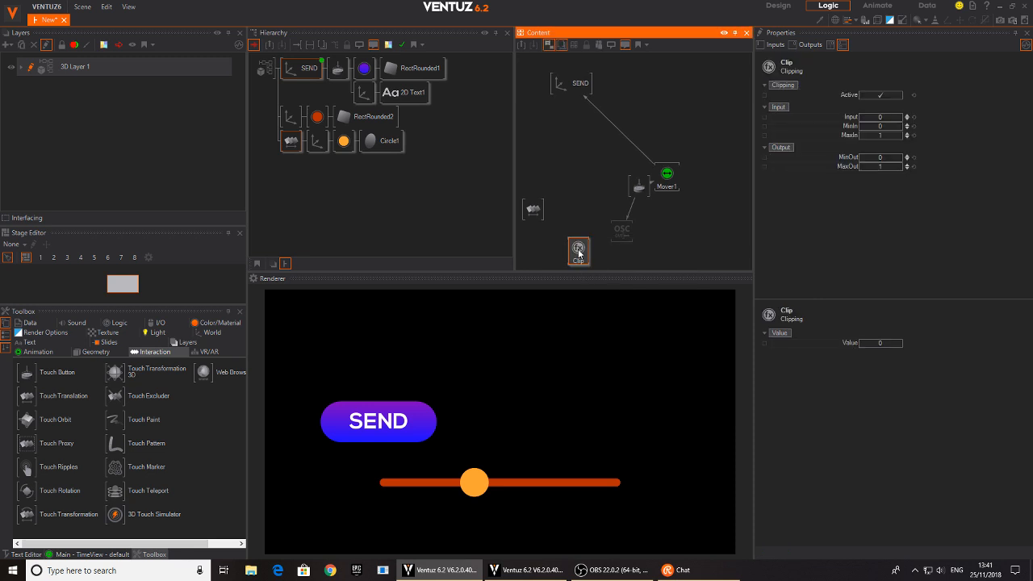
Step: Bind the Clipping node's Input to the Touch Translation's current X, and test it by sliding the circle along the bar
{"action": "left_click", "coordinate": [532, 209]}
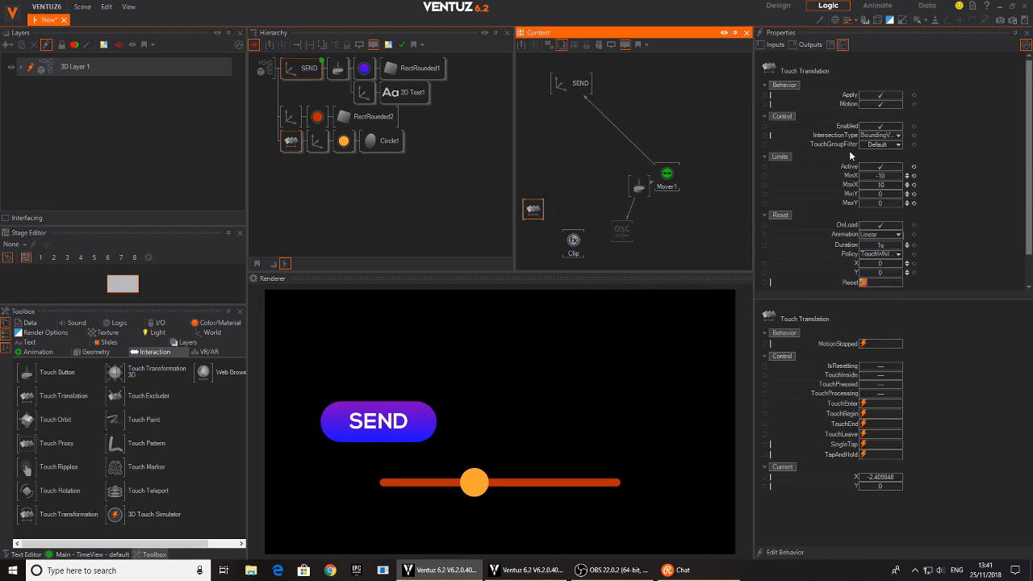
{"action": "left_click", "coordinate": [573, 241]}
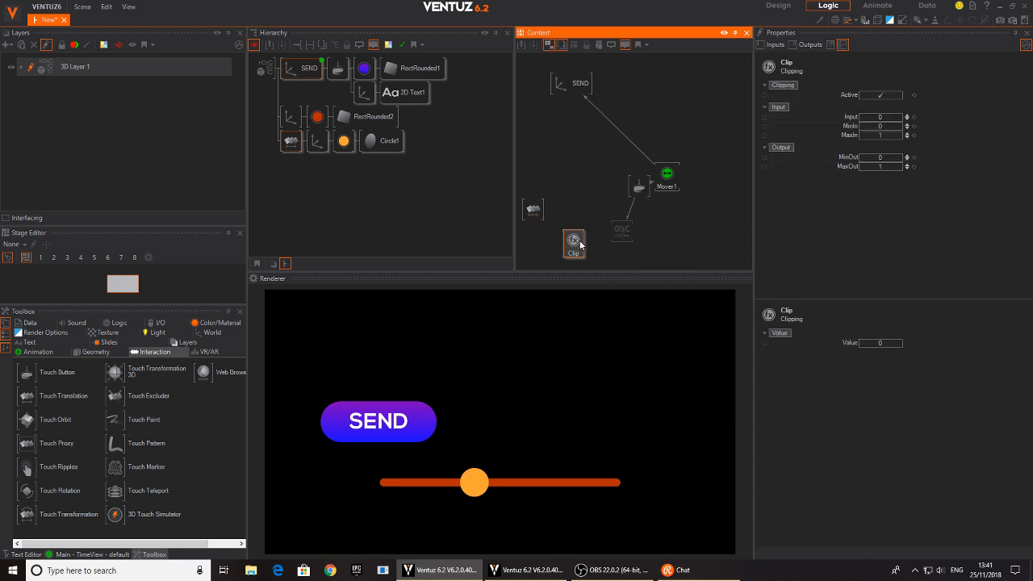
{"action": "left_click", "coordinate": [823, 117]}
{"action": "left_click_drag", "start_coordinate": [550, 221], "coordinate": [533, 210]}
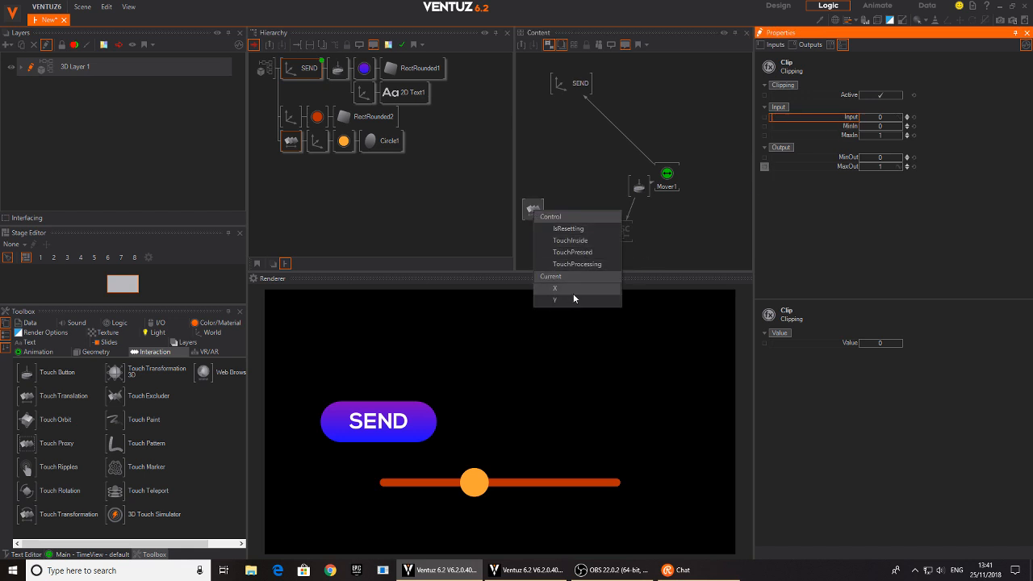
{"action": "left_click", "coordinate": [569, 291]}
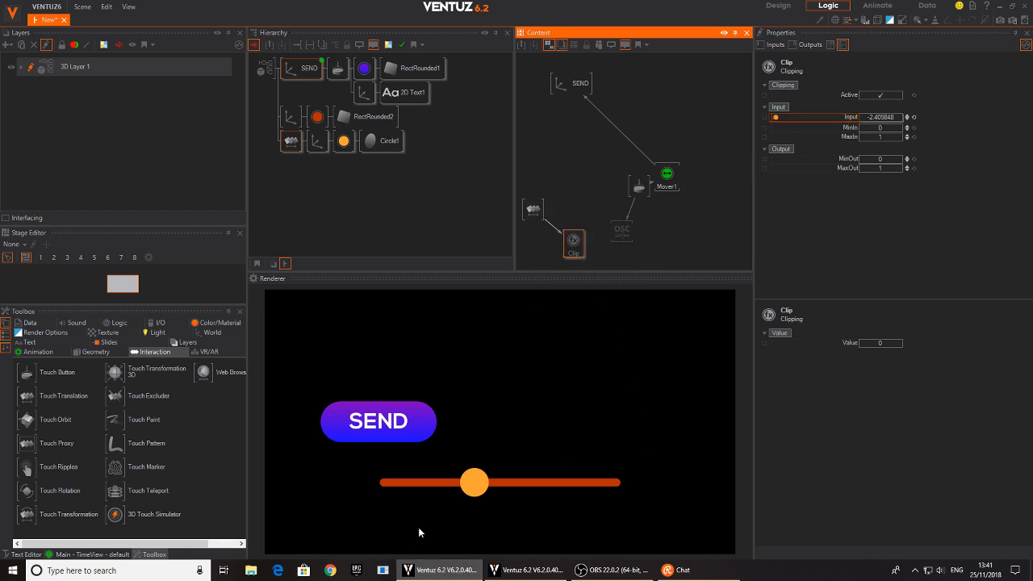
{"action": "left_click_drag", "start_coordinate": [476, 485], "coordinate": [710, 482]}
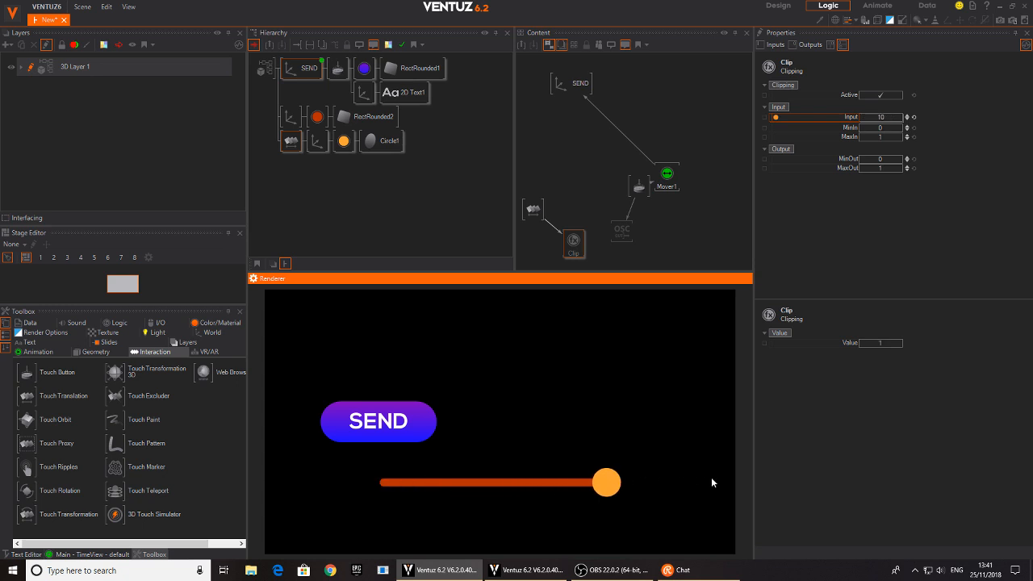
Step: Set the Clipping node's input range to MinIn -10 and MaxIn 10, and its MaxOut to 100
{"action": "left_click", "coordinate": [885, 128]}
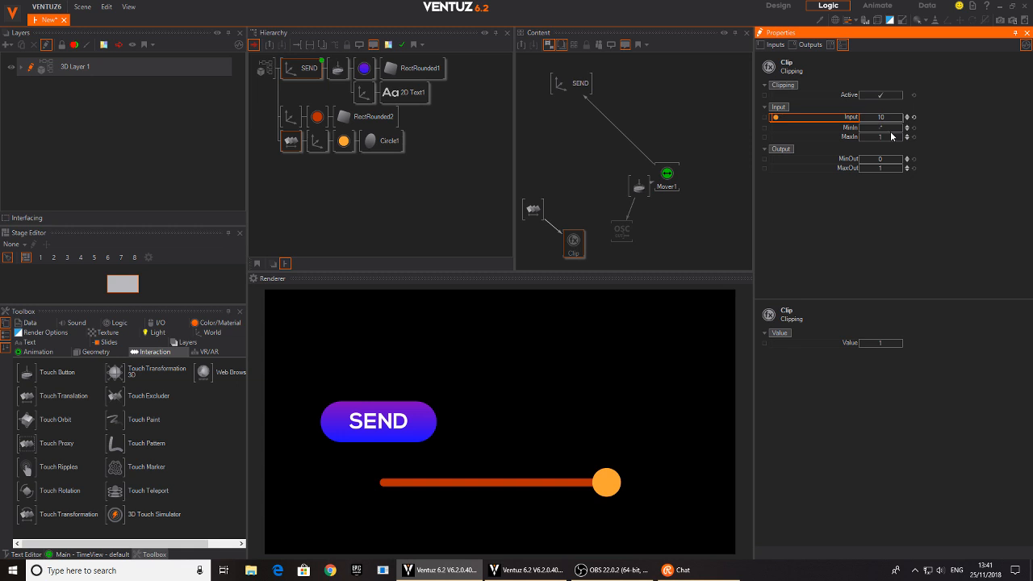
{"action": "type", "text": "-"}
{"action": "key", "text": "Return"}
{"action": "left_click", "coordinate": [585, 294]}
{"action": "type", "text": "-10"}
{"action": "left_click", "coordinate": [883, 167]}
{"action": "type", "text": "0"}
{"action": "key", "text": "Return"}
{"action": "type", "text": "0"}
{"action": "key", "text": "Return"}
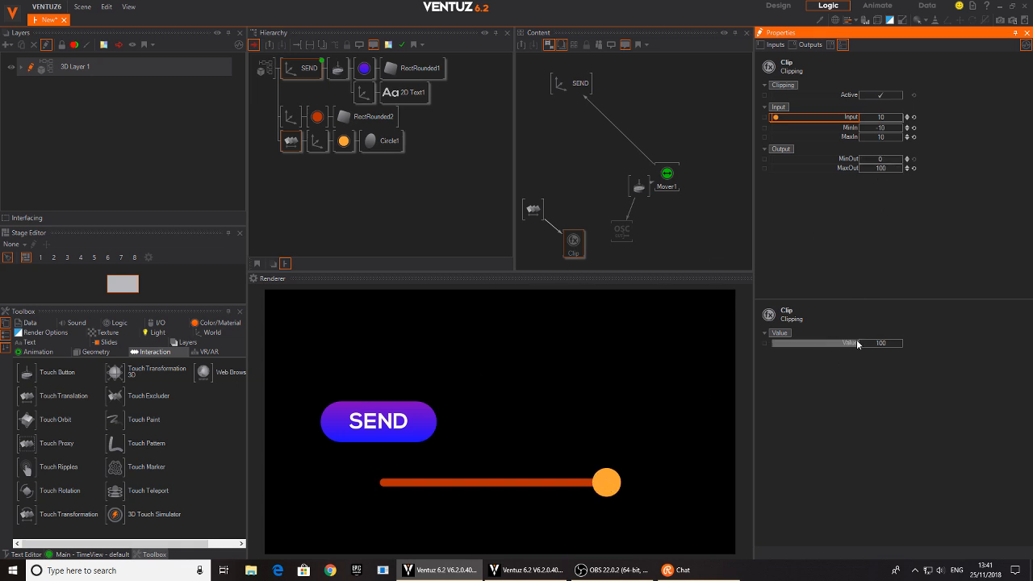
Step: Slide the circle to both ends of the bar to check the Clipping node's output value
{"action": "left_click_drag", "start_coordinate": [598, 489], "coordinate": [538, 509]}
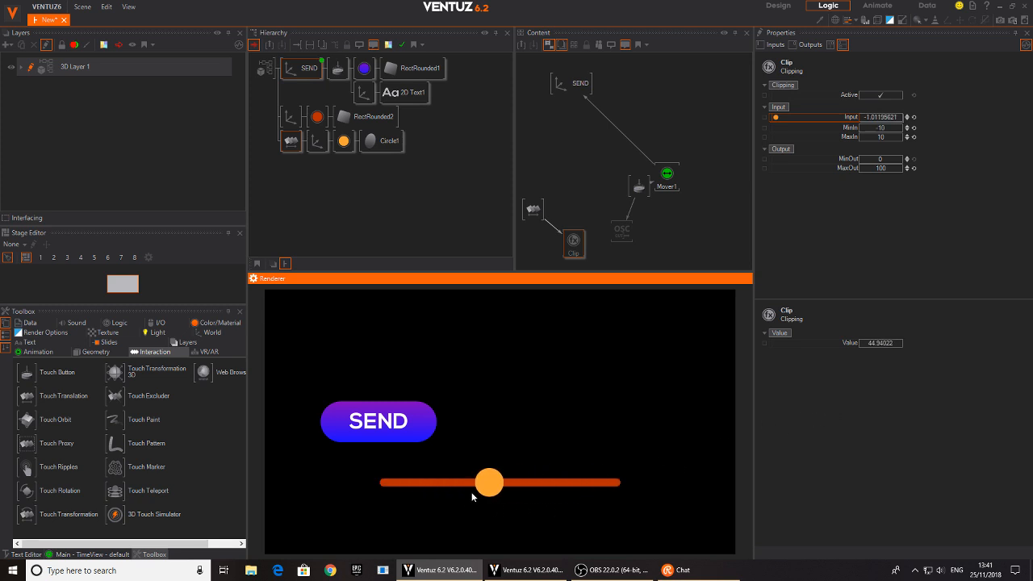
{"action": "left_click_drag", "start_coordinate": [469, 493], "coordinate": [281, 480]}
{"action": "left_click_drag", "start_coordinate": [387, 484], "coordinate": [936, 421]}
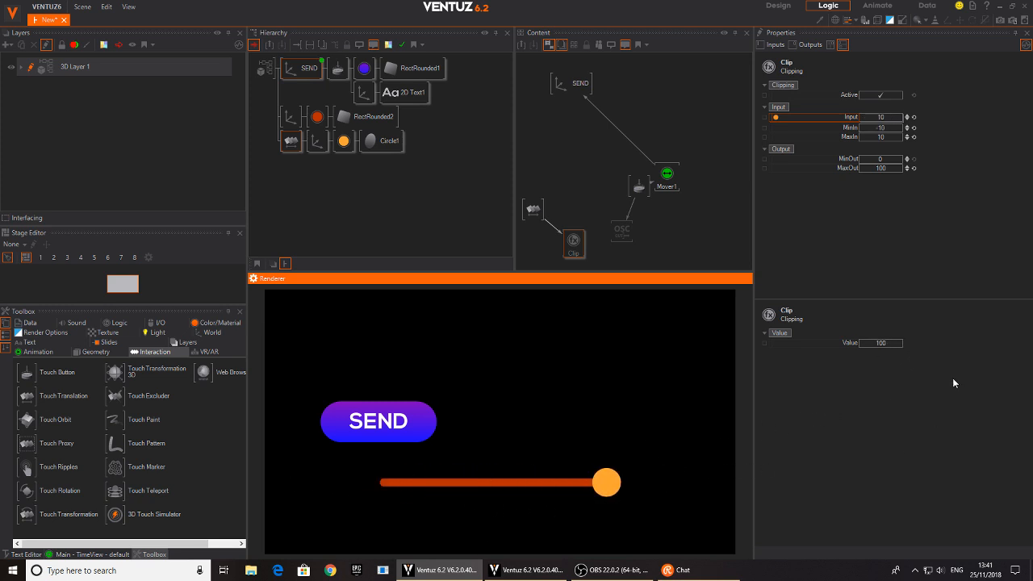
Step: Bind the OSC Output's int argument to the Clipping node's Value
{"action": "left_click", "coordinate": [622, 232]}
{"action": "left_click_drag", "start_coordinate": [843, 154], "coordinate": [572, 250]}
{"action": "left_click", "coordinate": [571, 250]}
{"action": "left_click", "coordinate": [623, 232]}
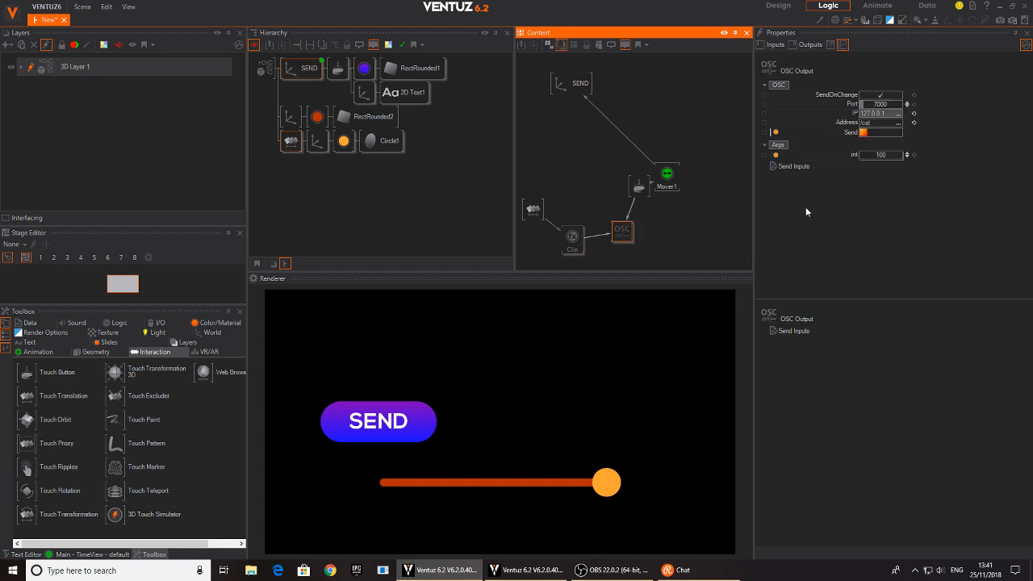
Step: Arrange the sender window beside the receiver and slide the circle along the bar to test the transmitted integer
{"action": "left_click_drag", "start_coordinate": [603, 485], "coordinate": [594, 458]}
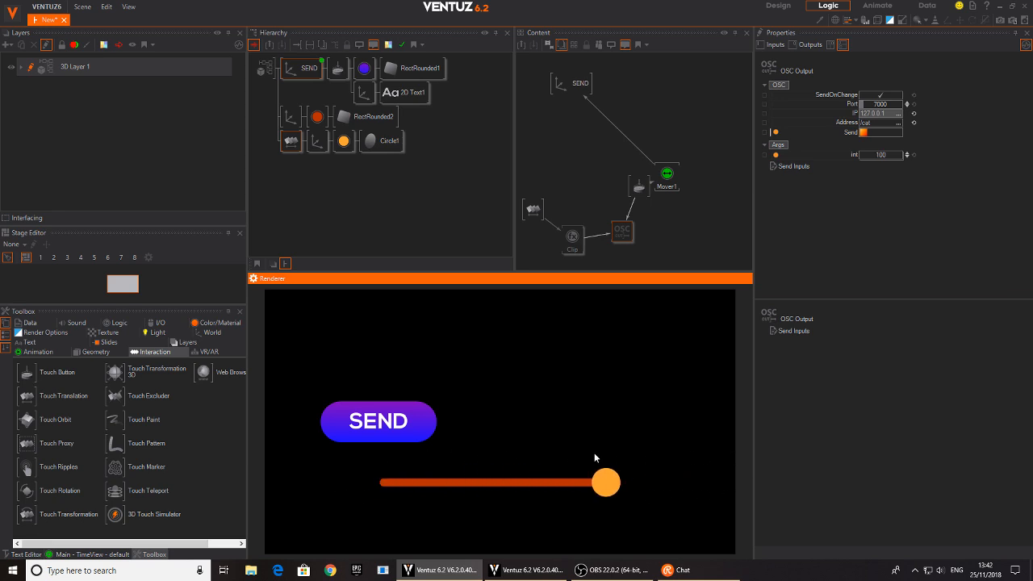
{"action": "double_click", "coordinate": [584, 5]}
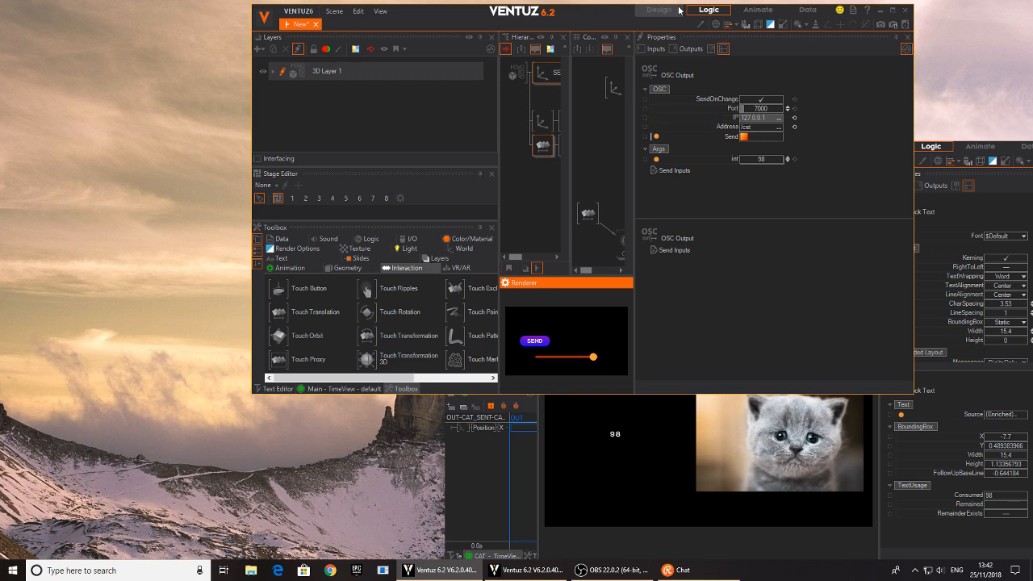
{"action": "left_click_drag", "start_coordinate": [581, 9], "coordinate": [318, 18]}
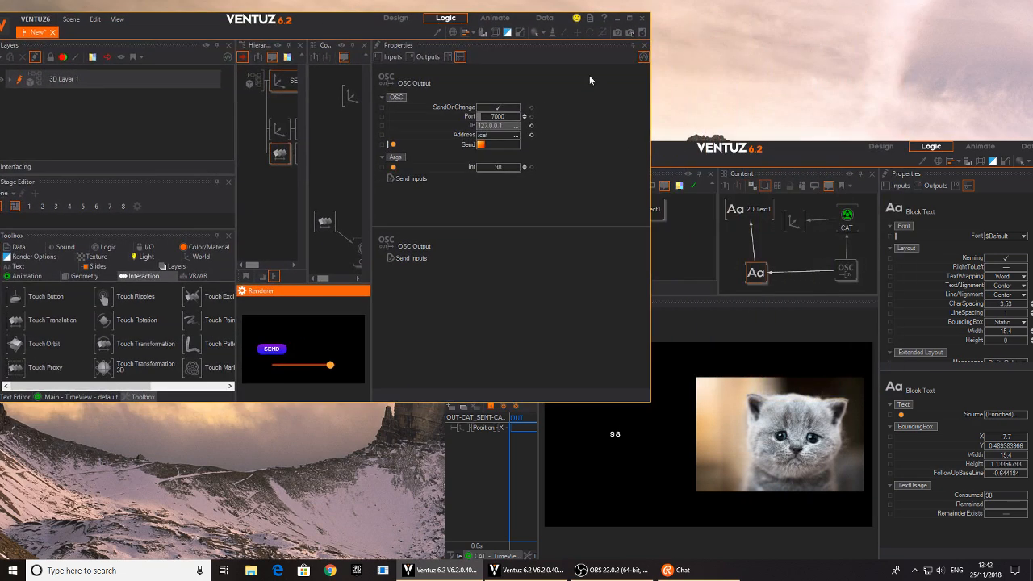
{"action": "left_click", "coordinate": [795, 153]}
{"action": "left_click_drag", "start_coordinate": [330, 369], "coordinate": [112, 382]}
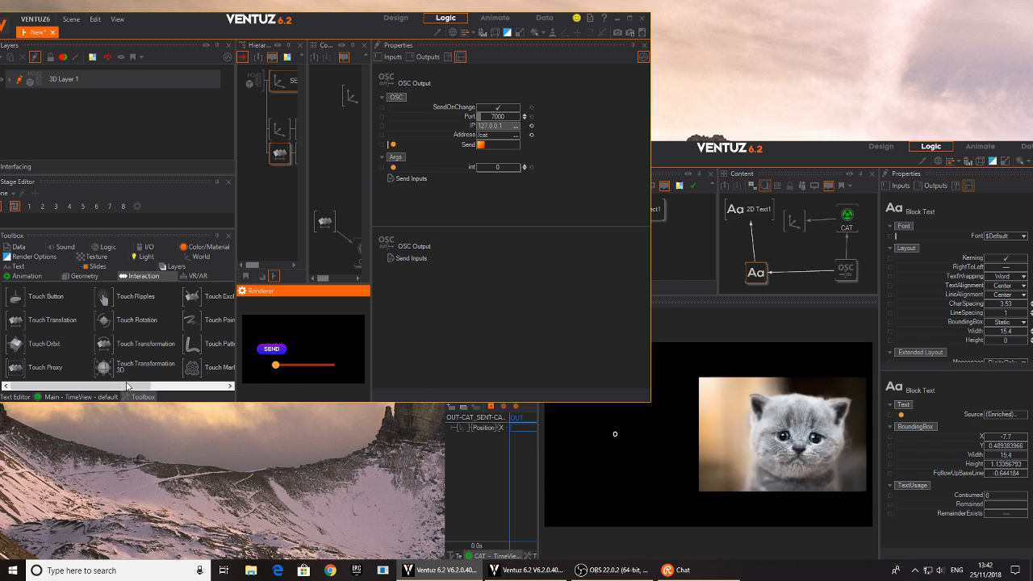
Step: Trigger the SEND button repeatedly to test the cat animation in the receiver scene
{"action": "left_click", "coordinate": [272, 350]}
{"action": "left_click", "coordinate": [272, 349]}
{"action": "left_click", "coordinate": [279, 353]}
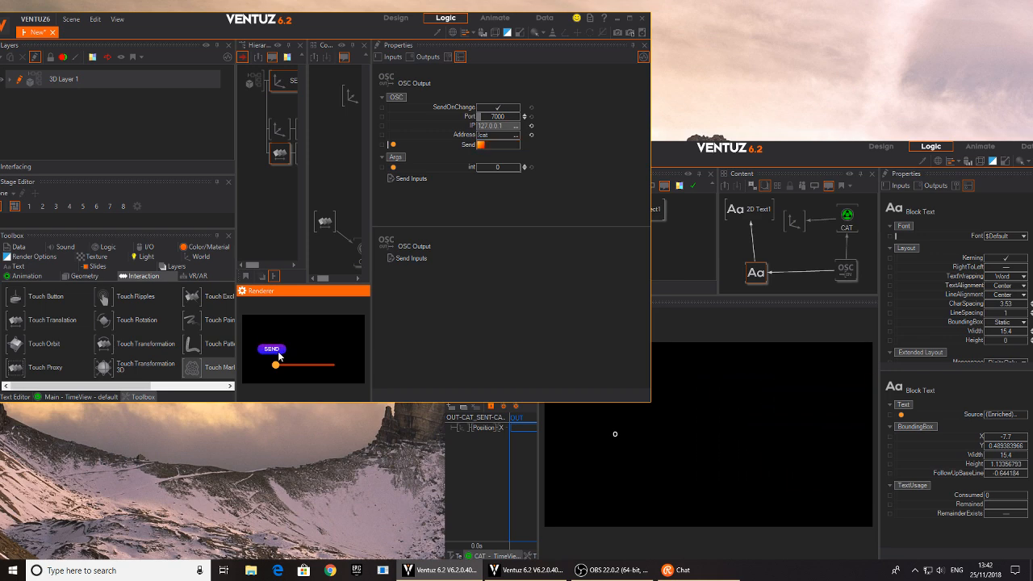
{"action": "left_click", "coordinate": [279, 352]}
{"action": "left_click", "coordinate": [278, 352]}
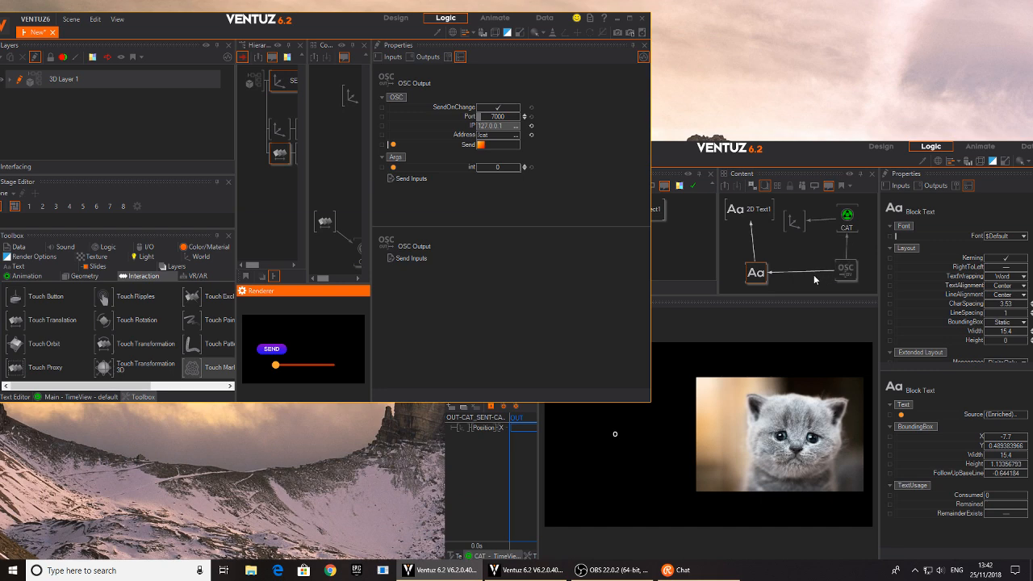
Step: Duplicate the OSC Input node in the receiver scene and remove the original node's link to the CAT animation
{"action": "left_click", "coordinate": [847, 272]}
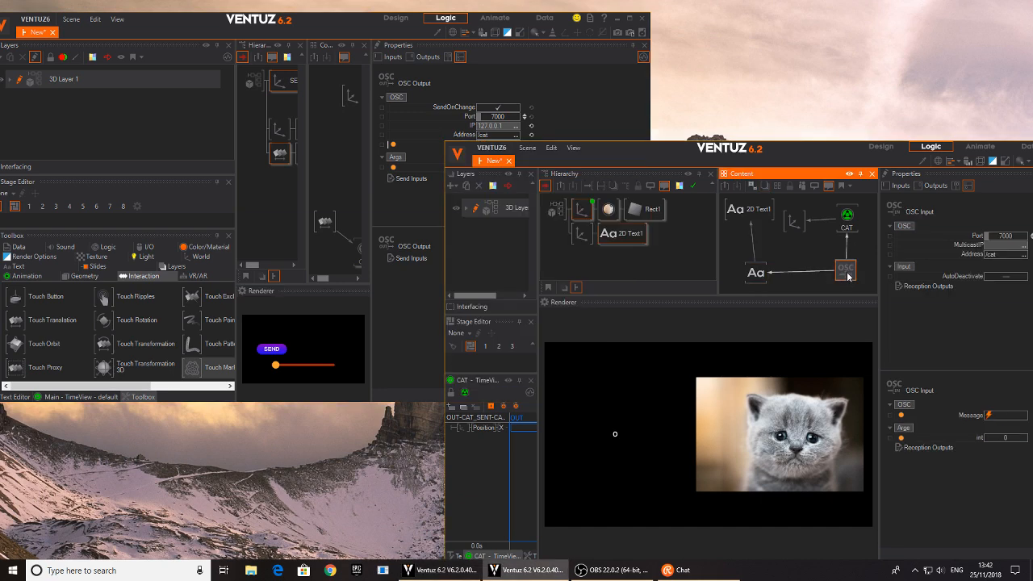
{"action": "key", "text": "ctrl+v"}
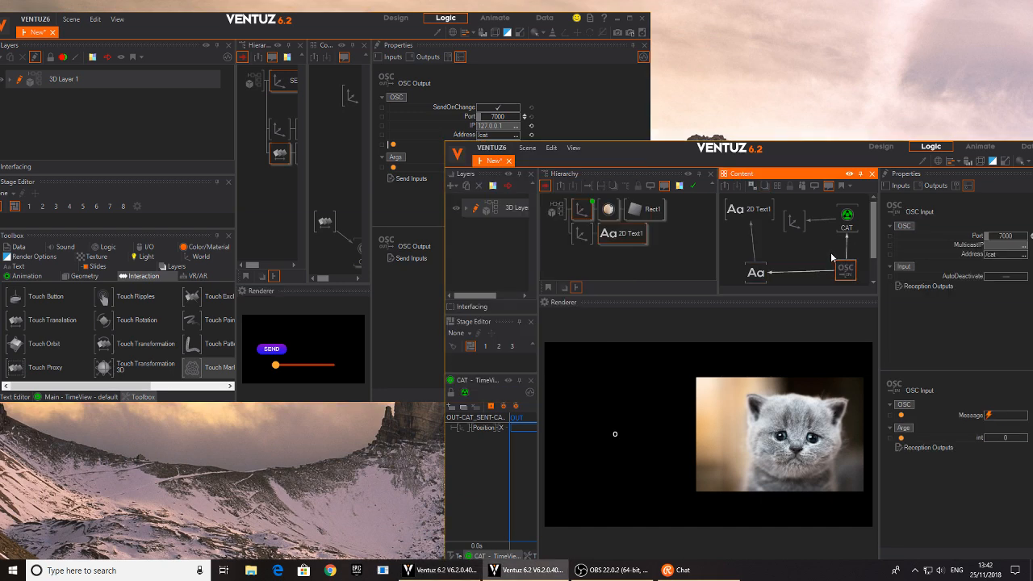
{"action": "scroll", "coordinate": [832, 254], "scroll_direction": "down", "scroll_amount": 1}
{"action": "left_click_drag", "start_coordinate": [840, 274], "coordinate": [831, 225], "text": "ctrl"}
{"action": "left_click", "coordinate": [845, 229]}
Step: Set the duplicate OSC Input's address to /cat1 and bind its Message to CAT_SENT of the CAT animation
{"action": "left_click", "coordinate": [999, 256]}
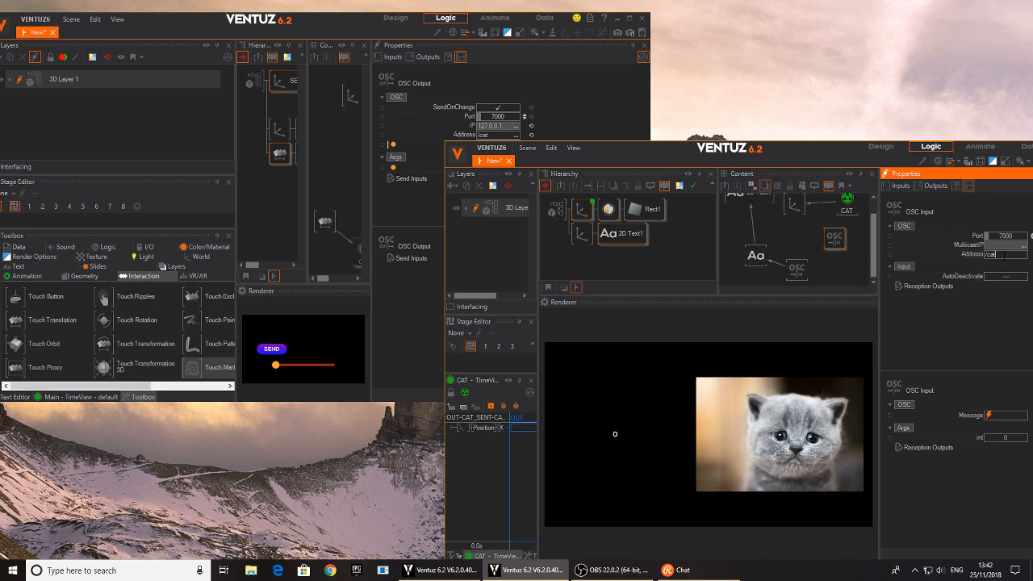
{"action": "left_click", "coordinate": [846, 200]}
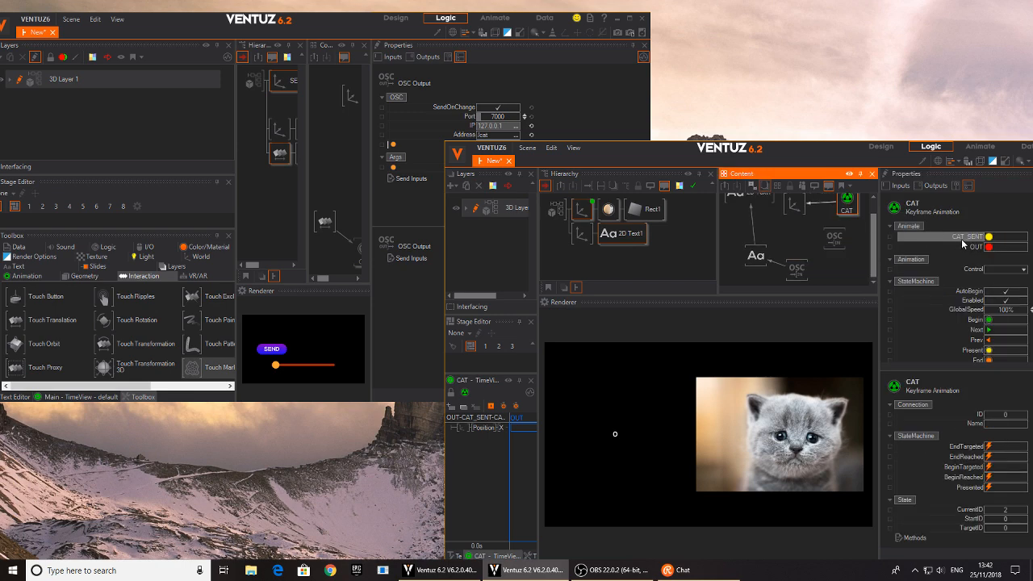
{"action": "double_click", "coordinate": [812, 150]}
{"action": "left_click_drag", "start_coordinate": [570, 96], "coordinate": [580, 109]}
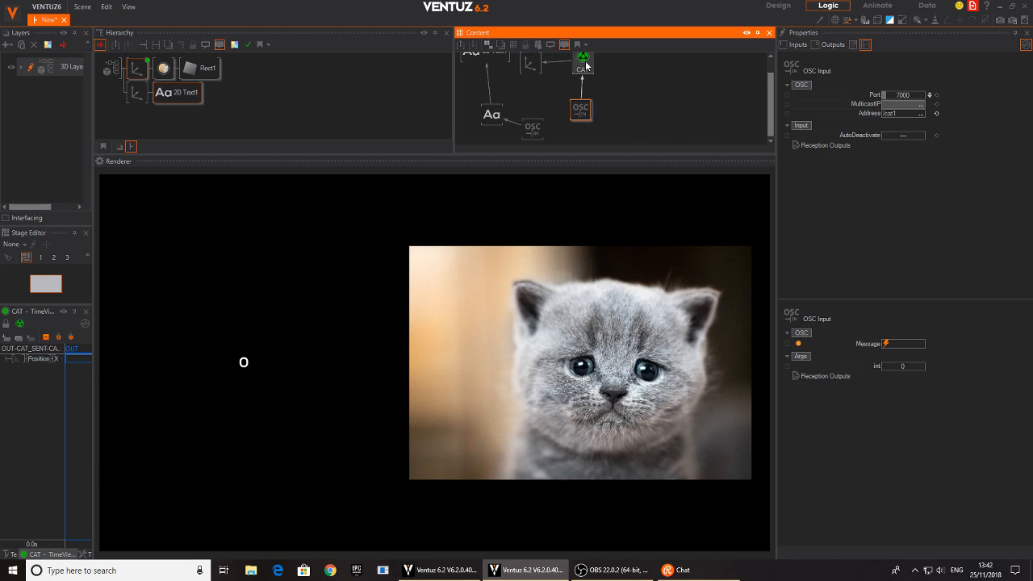
{"action": "left_click", "coordinate": [583, 62]}
{"action": "left_click", "coordinate": [886, 96]}
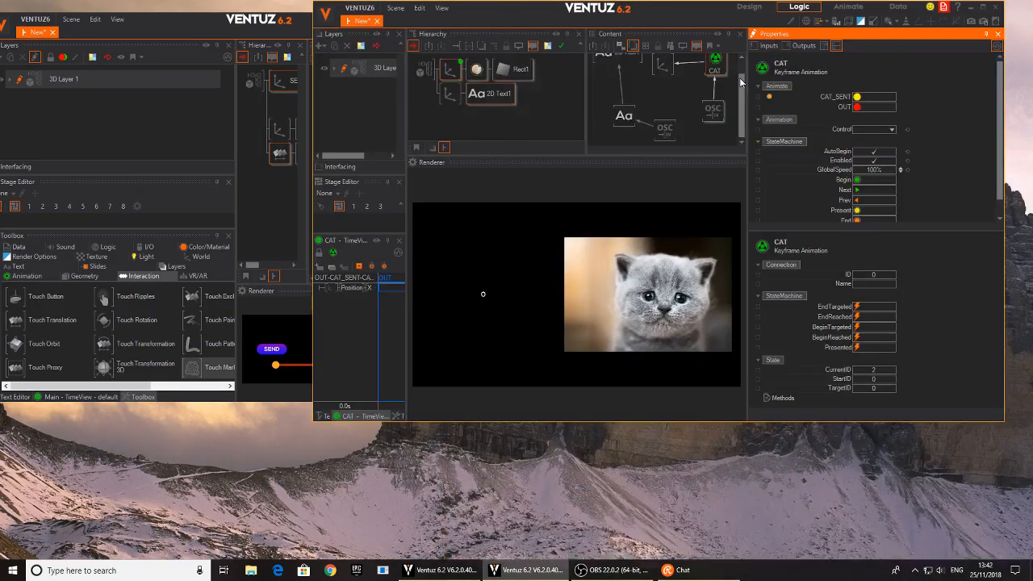
{"action": "left_click_drag", "start_coordinate": [660, 9], "coordinate": [667, 93]}
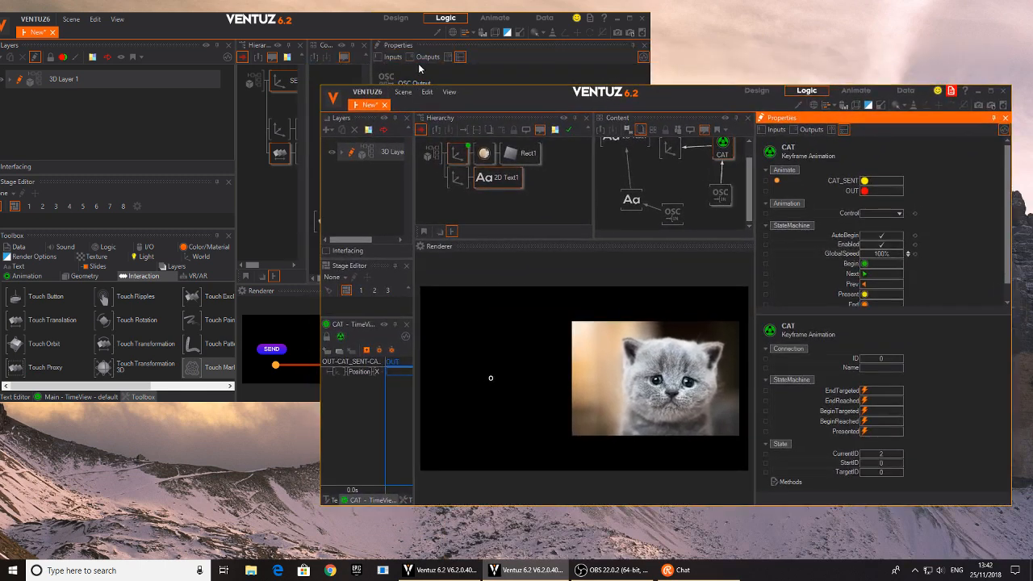
Step: In the sender scene, duplicate the OSC Output node and place the copy below Mover1
{"action": "double_click", "coordinate": [306, 28]}
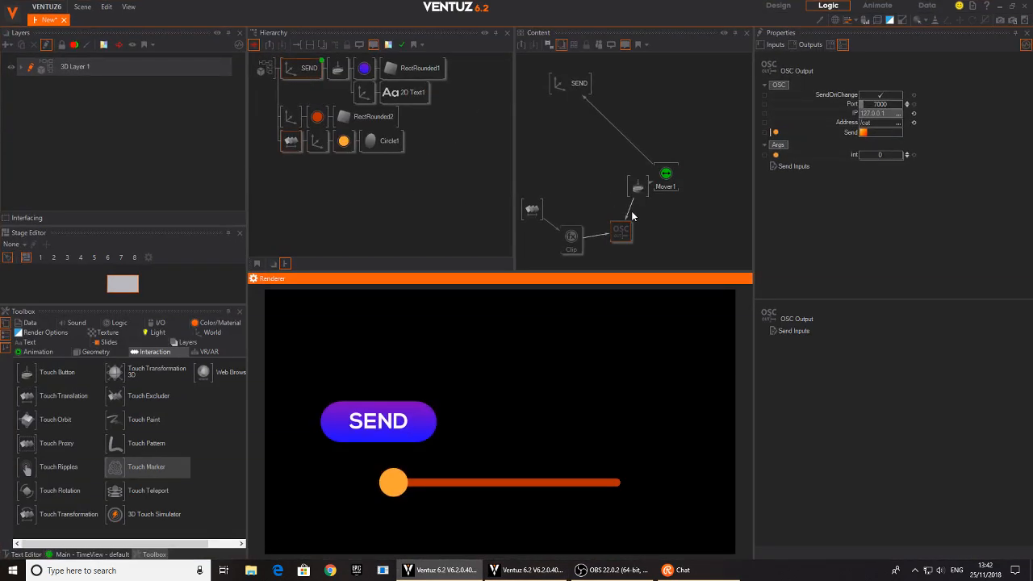
{"action": "left_click_drag", "start_coordinate": [637, 187], "coordinate": [608, 173]}
{"action": "left_click", "coordinate": [621, 236]}
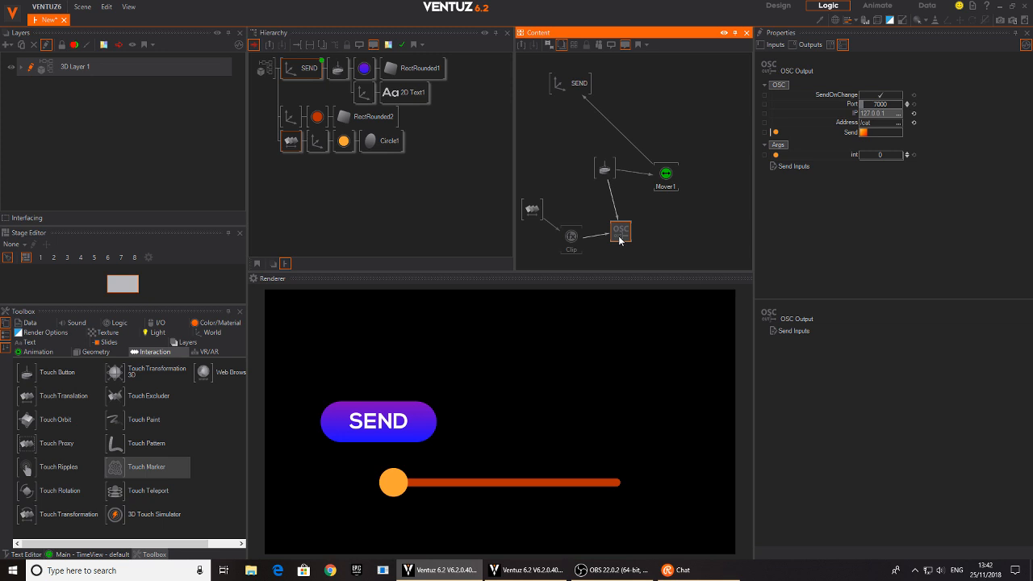
{"action": "left_click", "coordinate": [661, 240]}
{"action": "key", "text": "ctrl+v"}
{"action": "left_click_drag", "start_coordinate": [623, 255], "coordinate": [670, 220]}
Step: Remove the link between the Touch Button's SingleTap and the original OSC Output's Send
{"action": "left_click", "coordinate": [615, 225]}
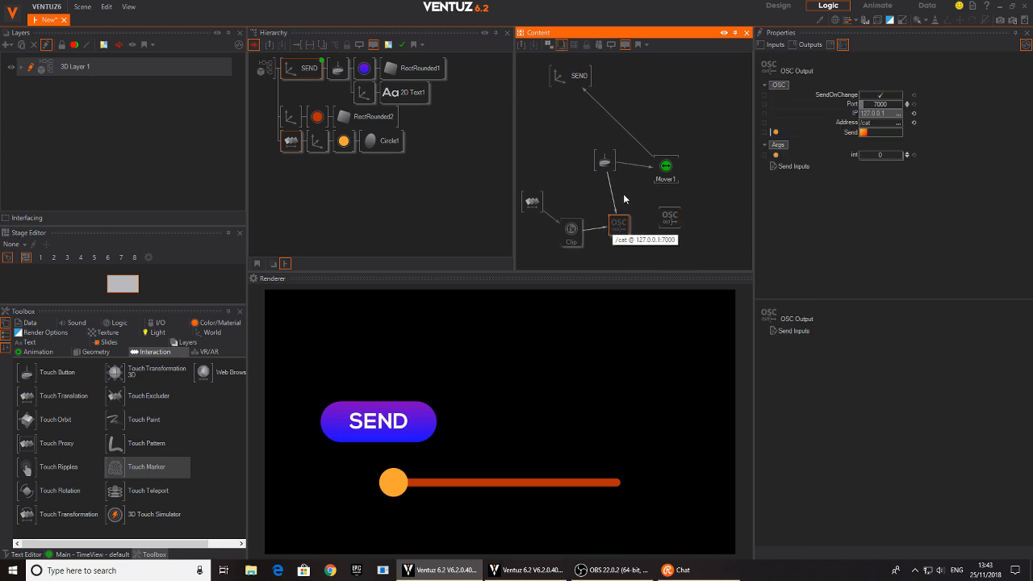
{"action": "left_click", "coordinate": [612, 195]}
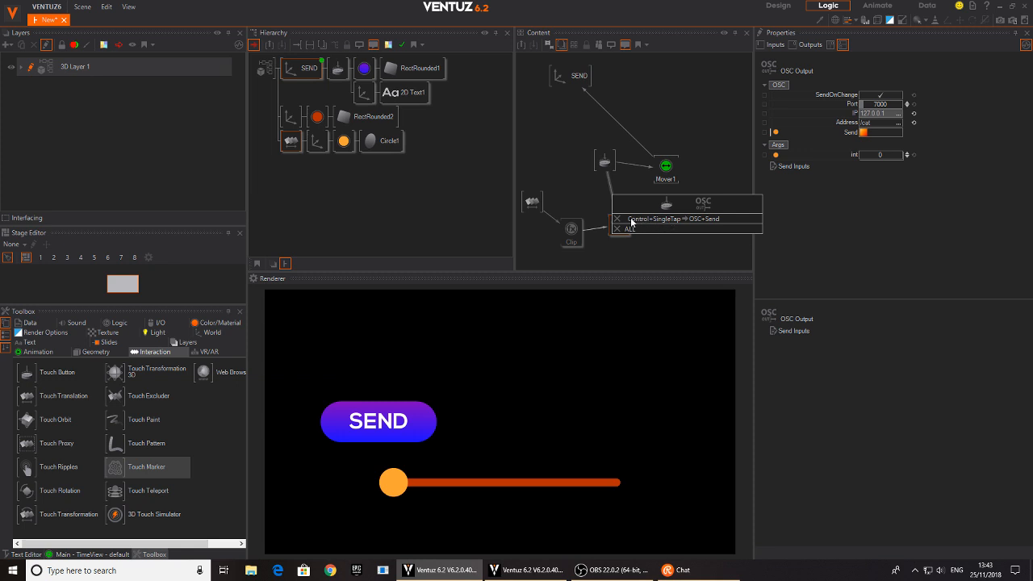
{"action": "left_click", "coordinate": [620, 228]}
Step: Set the duplicate OSC Output's address to /cat1
{"action": "left_click", "coordinate": [604, 161]}
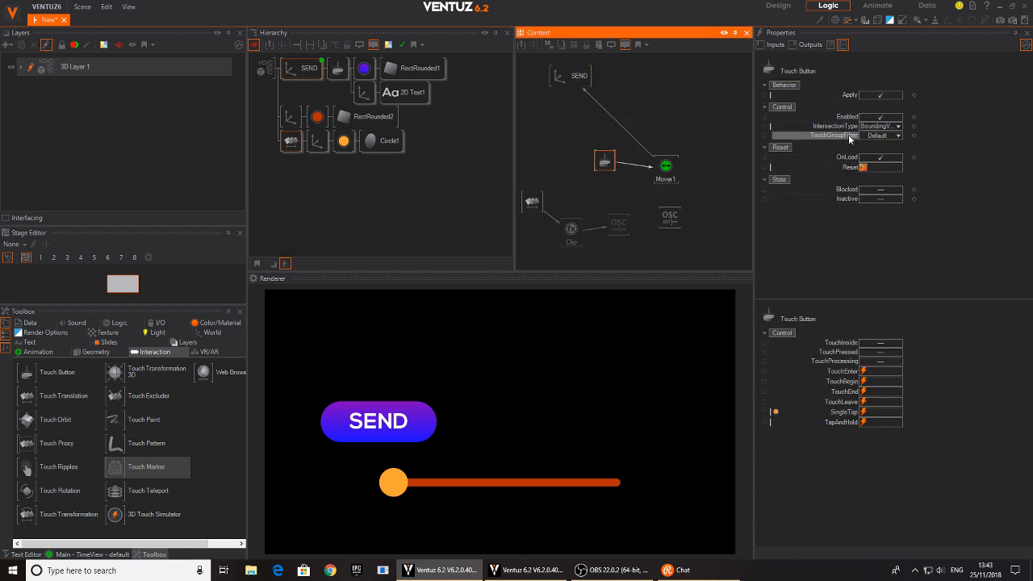
{"action": "left_click", "coordinate": [667, 216]}
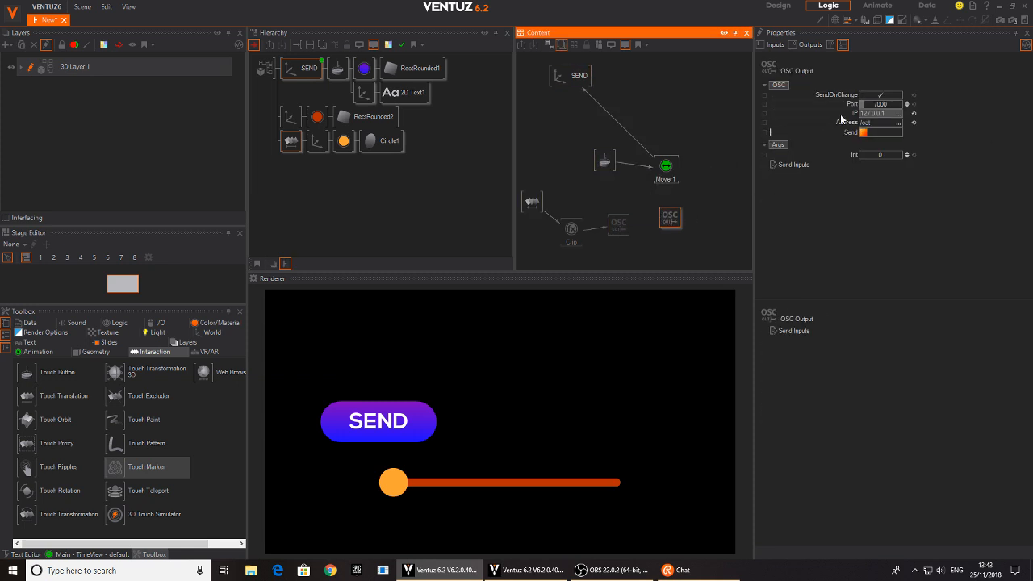
{"action": "left_click", "coordinate": [879, 122]}
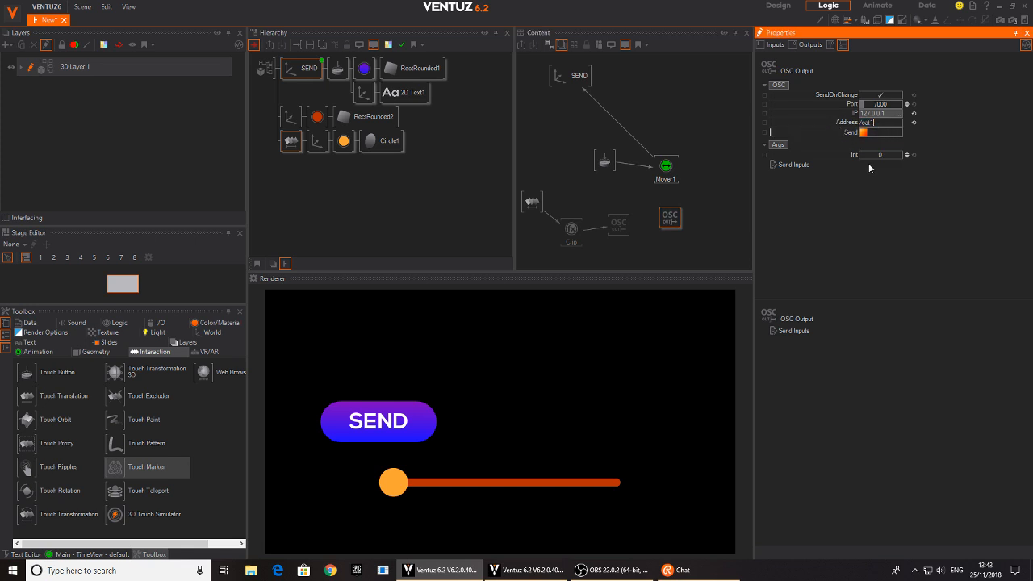
Step: Bind the Send input of the /cat1 OSC Output to the Touch Button's SingleTap
{"action": "left_click", "coordinate": [605, 161]}
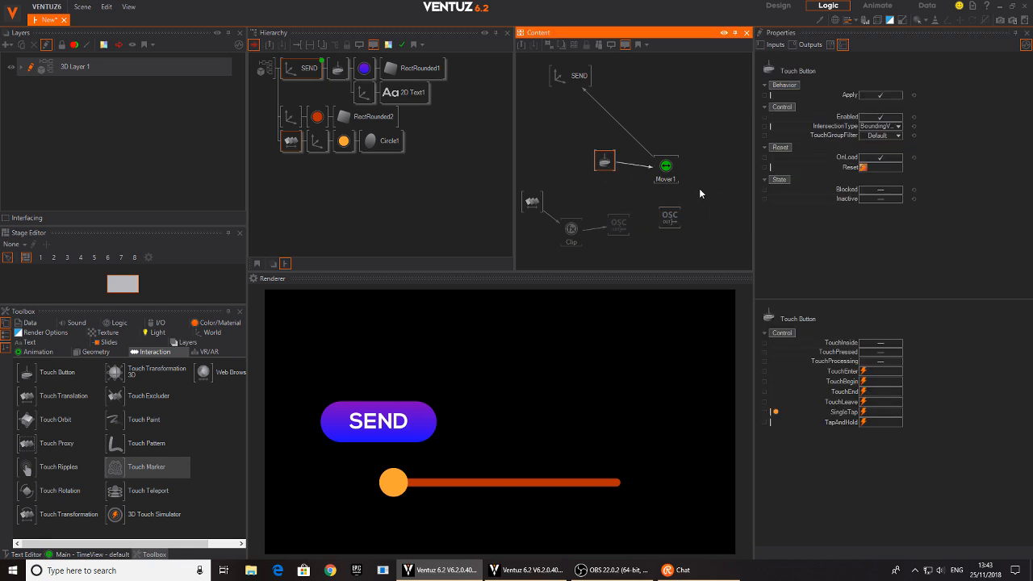
{"action": "left_click", "coordinate": [670, 217]}
{"action": "left_click_drag", "start_coordinate": [852, 132], "coordinate": [605, 164]}
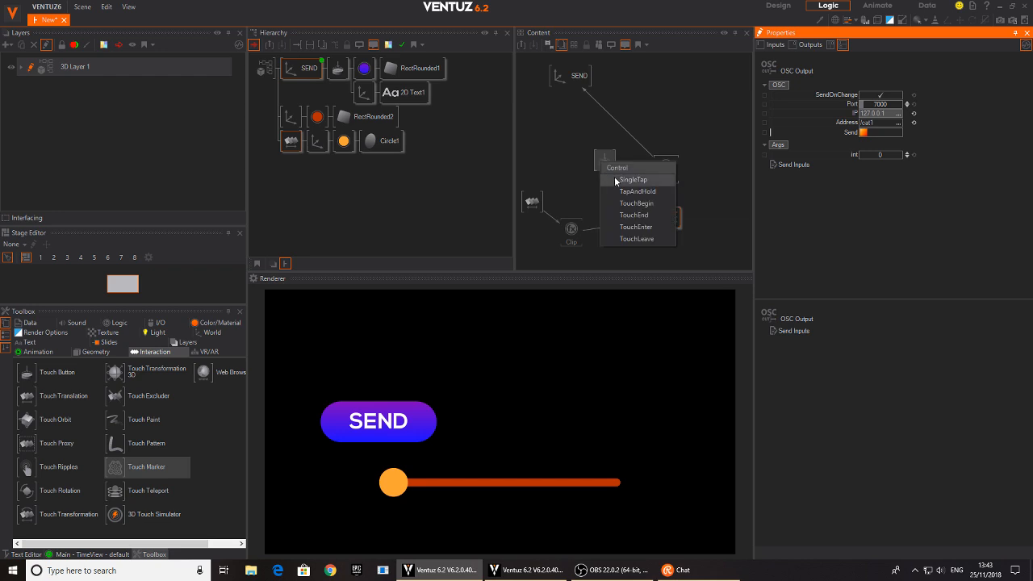
{"action": "left_click", "coordinate": [616, 180]}
Step: Arrange the sender and receiver windows side by side and test the slider and the SEND button independently
{"action": "double_click", "coordinate": [726, 9]}
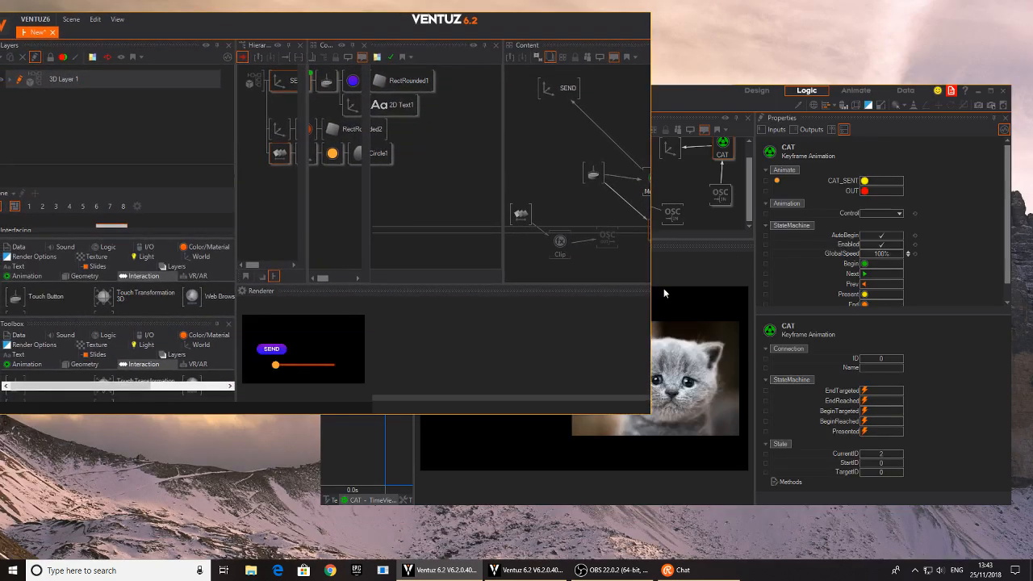
{"action": "left_click", "coordinate": [699, 106]}
{"action": "left_click_drag", "start_coordinate": [703, 102], "coordinate": [712, 137]}
{"action": "left_click", "coordinate": [335, 23]}
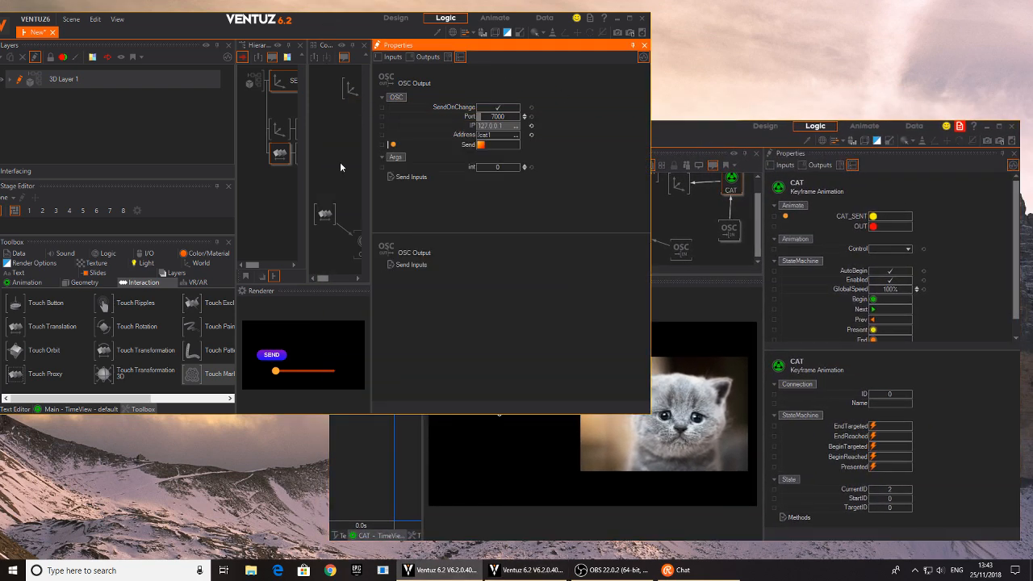
{"action": "mouse_move", "coordinate": [276, 370]}
{"action": "left_mouse_down"}
{"action": "mouse_move", "coordinate": [333, 371]}
{"action": "mouse_move", "coordinate": [280, 368]}
{"action": "left_mouse_up"}
{"action": "left_click", "coordinate": [765, 159]}
{"action": "left_click", "coordinate": [280, 360]}
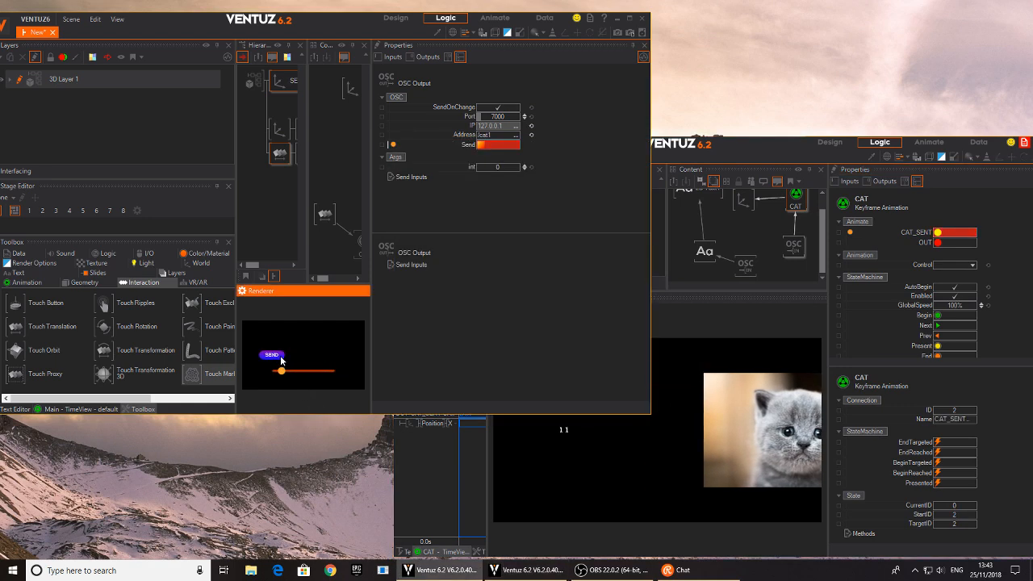
Step: Test the SEND button's cat animation trigger several times and move the touch slider between triggers to check the sent integer
{"action": "left_click", "coordinate": [276, 358]}
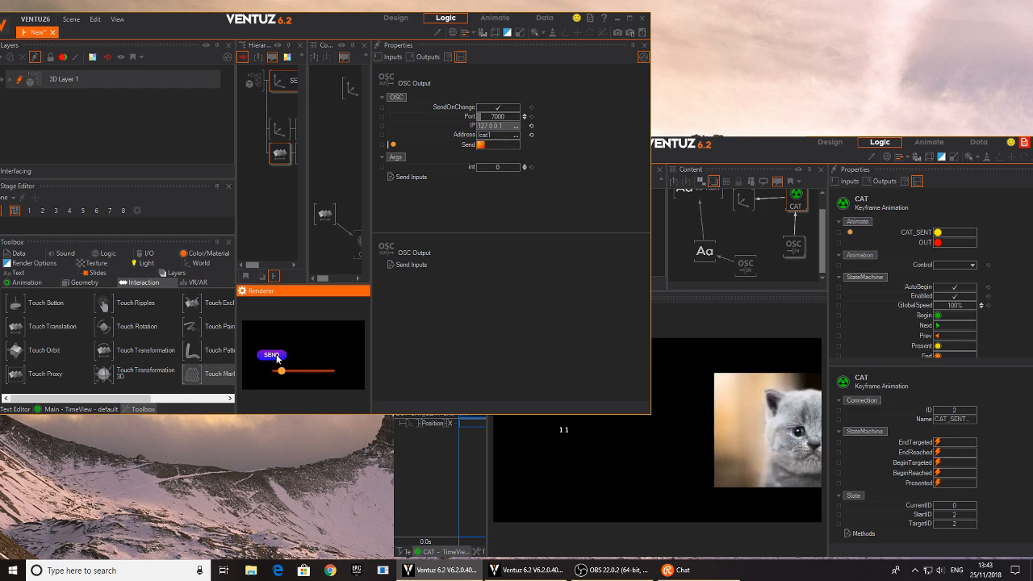
{"action": "left_click", "coordinate": [276, 358]}
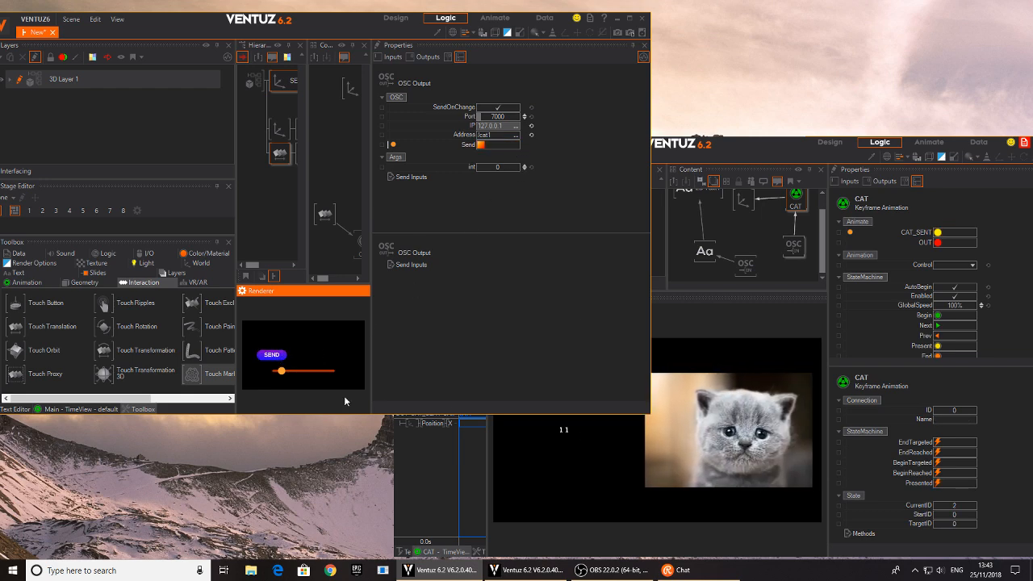
{"action": "mouse_move", "coordinate": [282, 376]}
{"action": "left_mouse_down"}
{"action": "mouse_move", "coordinate": [322, 374]}
{"action": "mouse_move", "coordinate": [275, 374]}
{"action": "mouse_move", "coordinate": [288, 373]}
{"action": "left_mouse_up"}
{"action": "left_click_drag", "start_coordinate": [323, 381], "coordinate": [318, 384]}
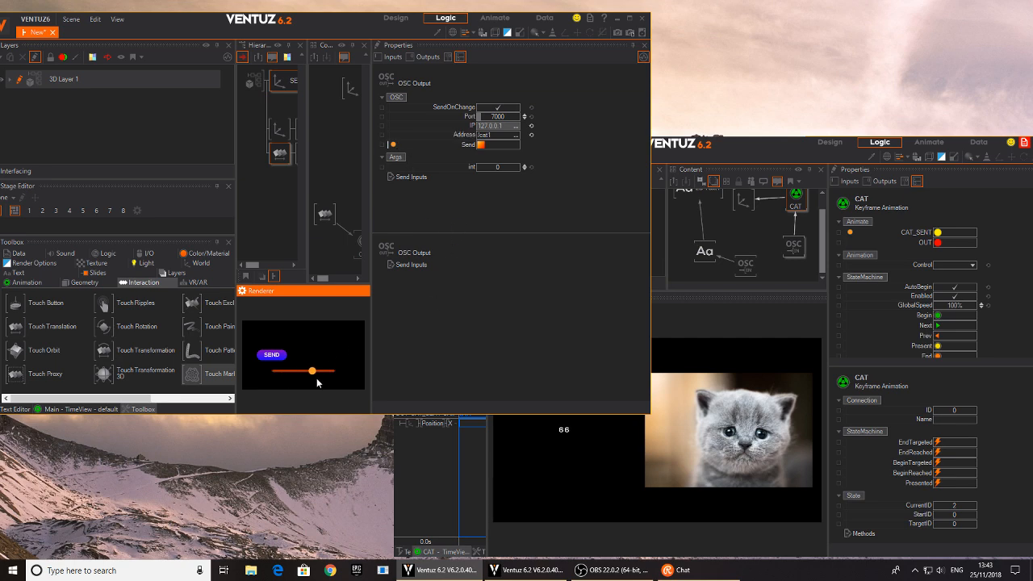
{"action": "left_click", "coordinate": [271, 355]}
{"action": "left_click", "coordinate": [274, 361]}
{"action": "mouse_move", "coordinate": [315, 376]}
{"action": "left_mouse_down"}
{"action": "mouse_move", "coordinate": [284, 376]}
{"action": "mouse_move", "coordinate": [298, 376]}
{"action": "left_mouse_up"}
Step: Move the receiver window clear of the sender and shrink the sender window so the full receiver renderer is visible
{"action": "left_click_drag", "start_coordinate": [749, 144], "coordinate": [675, 97]}
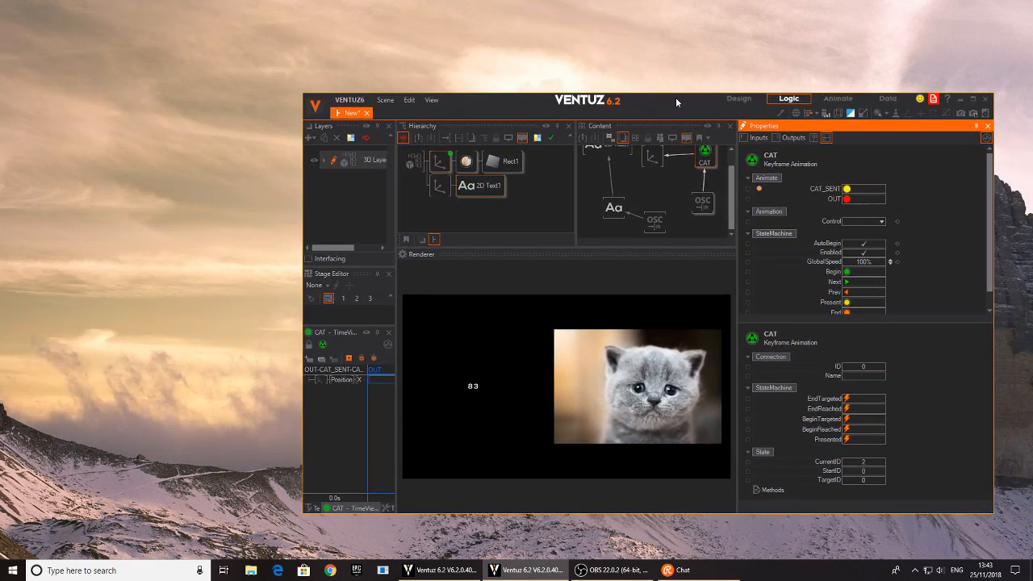
{"action": "left_click", "coordinate": [443, 570]}
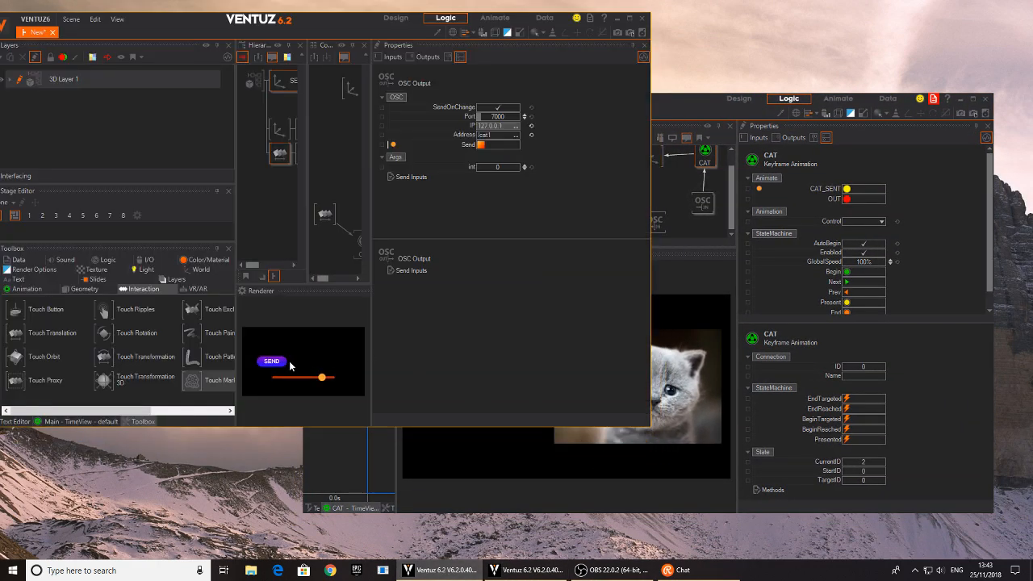
{"action": "mouse_move", "coordinate": [322, 380]}
{"action": "left_mouse_down"}
{"action": "mouse_move", "coordinate": [288, 382]}
{"action": "mouse_move", "coordinate": [329, 380]}
{"action": "left_mouse_up"}
{"action": "left_click", "coordinate": [473, 470]}
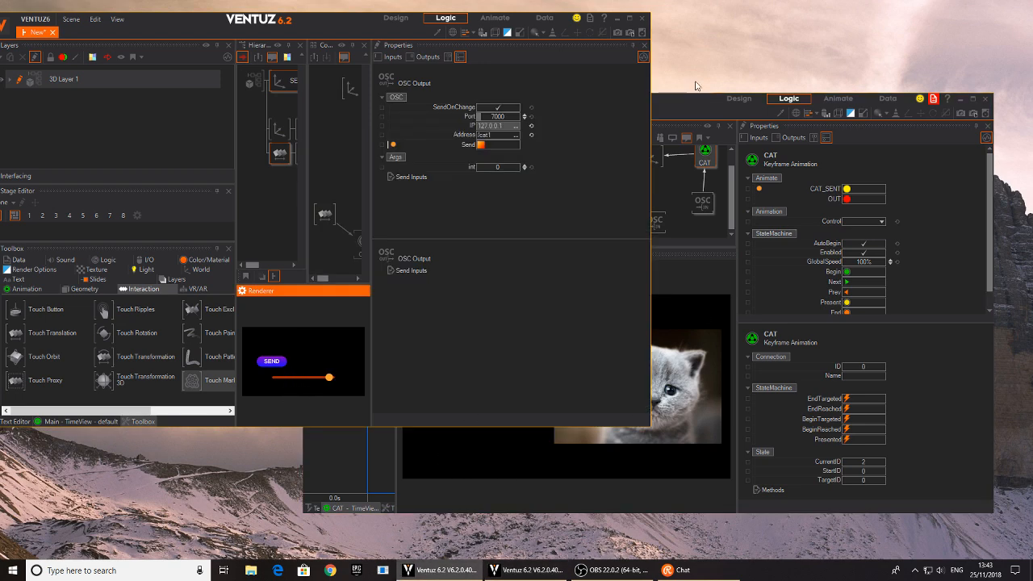
{"action": "left_click_drag", "start_coordinate": [687, 105], "coordinate": [852, 138]}
{"action": "mouse_move", "coordinate": [328, 380]}
{"action": "left_mouse_down"}
{"action": "mouse_move", "coordinate": [297, 382]}
{"action": "mouse_move", "coordinate": [330, 379]}
{"action": "left_mouse_up"}
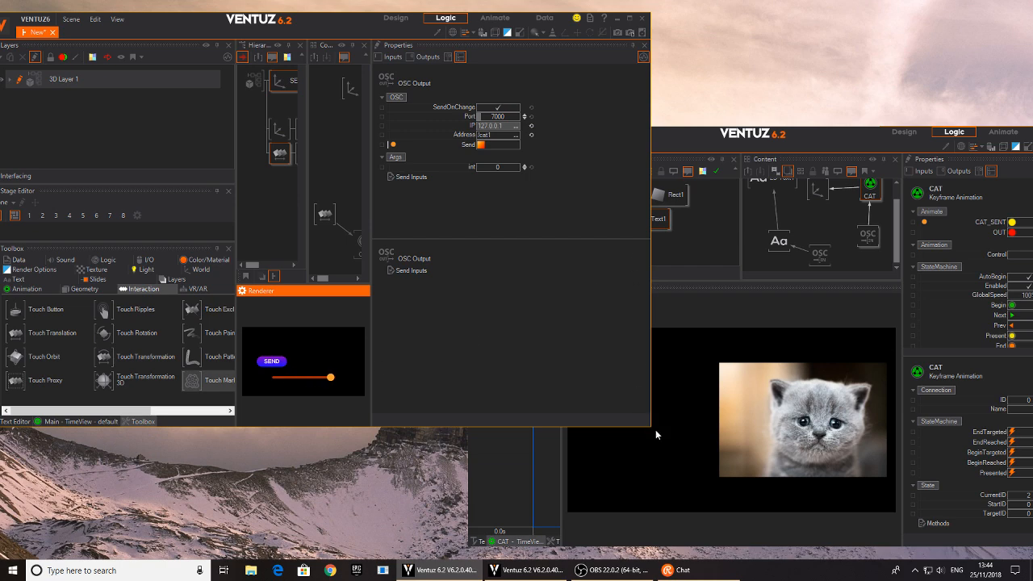
{"action": "left_click_drag", "start_coordinate": [652, 429], "coordinate": [569, 356]}
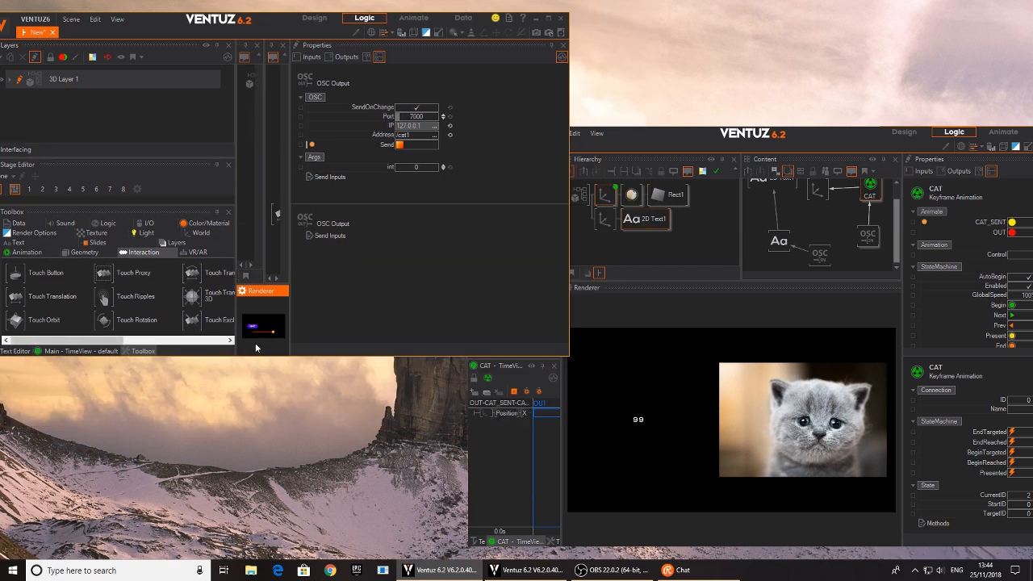
Step: Retest the touch slider and the SEND button in the shrunken sender renderer while watching the receiver's number and cat image
{"action": "left_click_drag", "start_coordinate": [252, 337], "coordinate": [269, 339]}
{"action": "left_click", "coordinate": [252, 329]}
{"action": "left_click_drag", "start_coordinate": [269, 338], "coordinate": [271, 339]}
{"action": "left_click", "coordinate": [594, 573]}
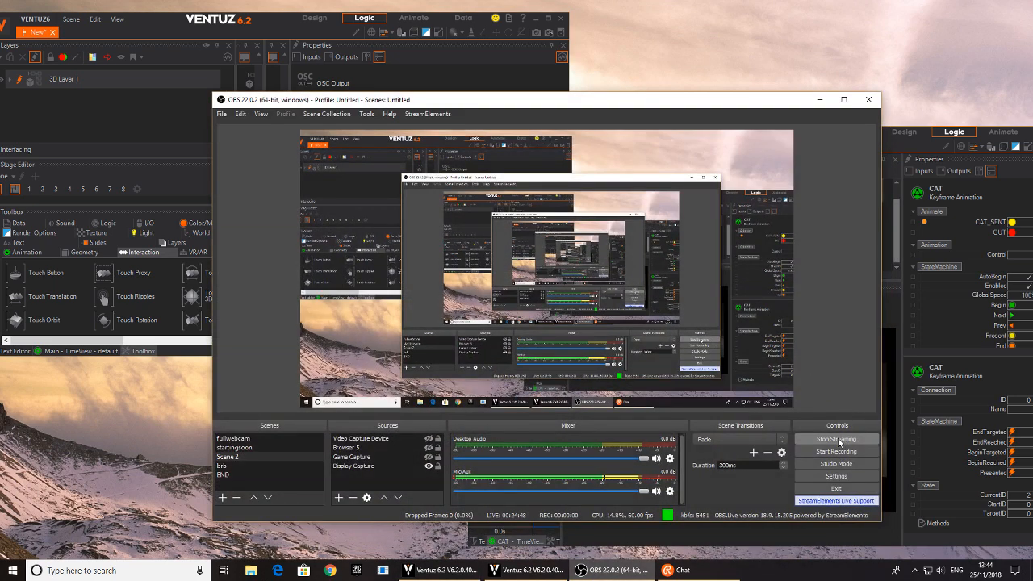